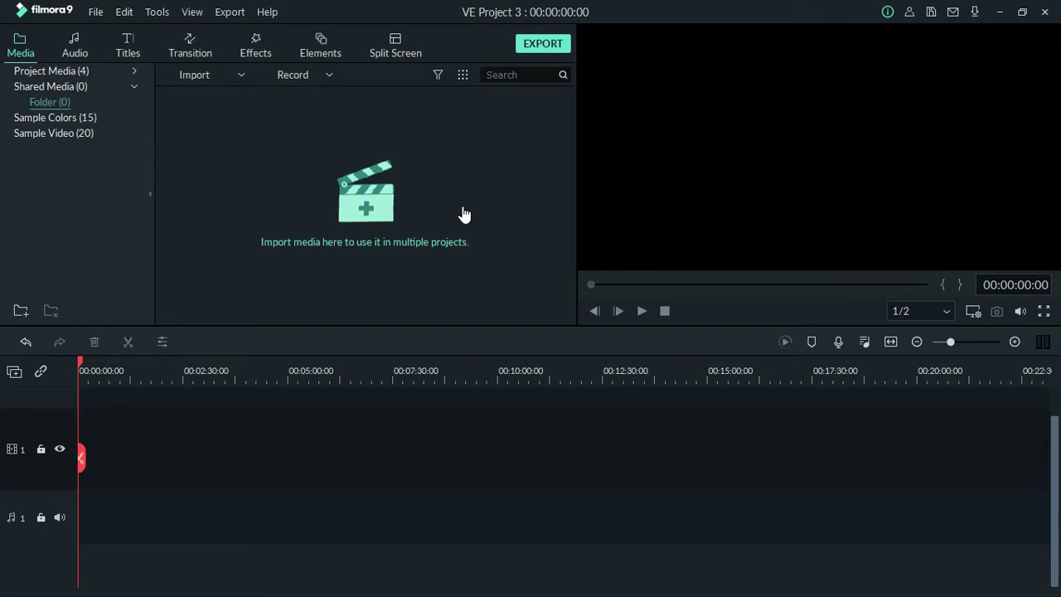
Step: Switch to Chrome and search Google for "cara instal filmora"
key("alt+Tab")
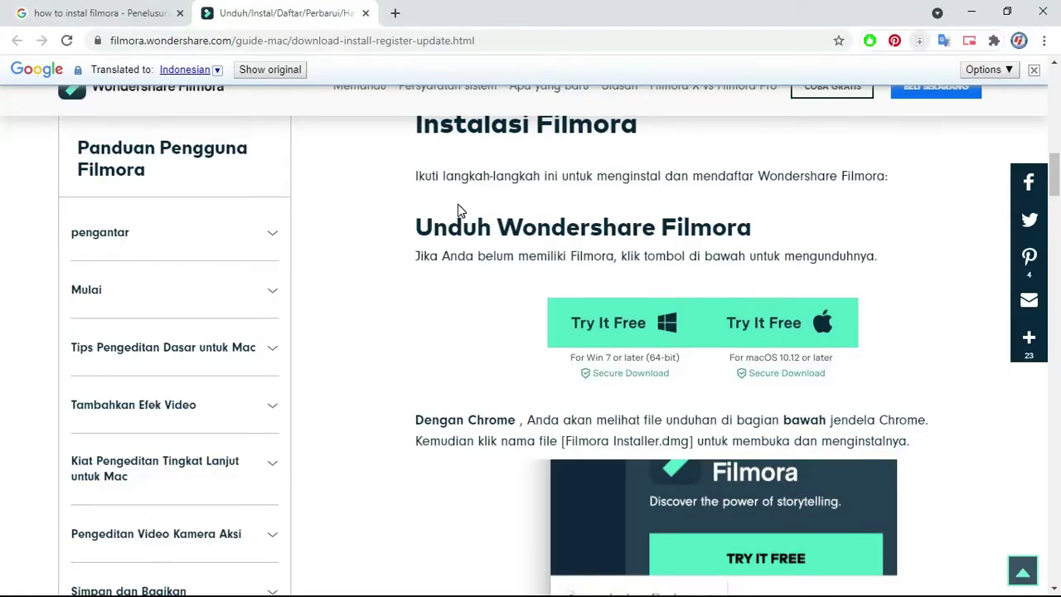
left_click(101, 10)
scroll(26, 197, "up", 4)
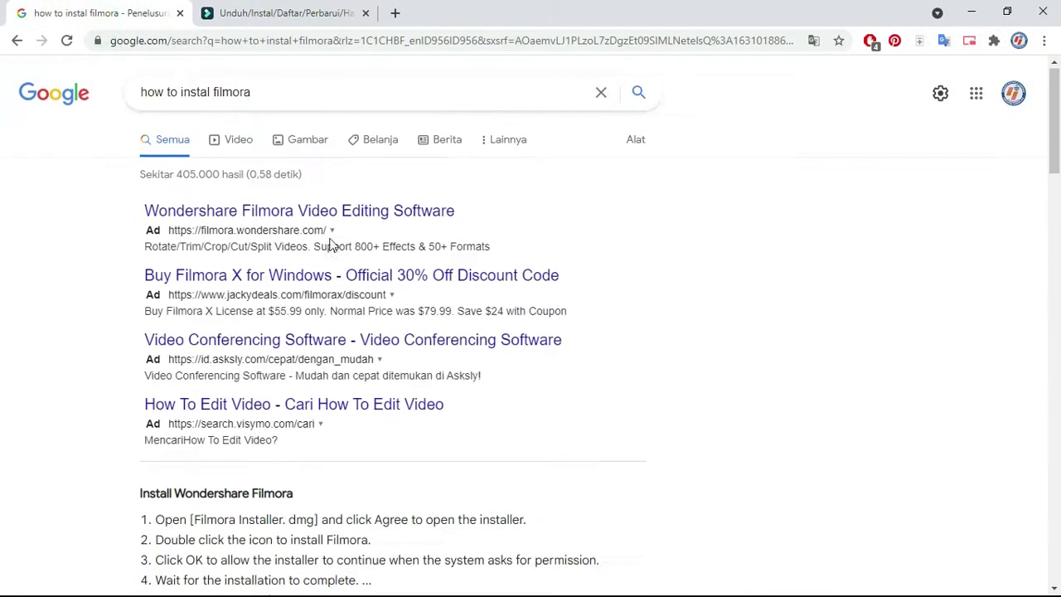
left_click(287, 93)
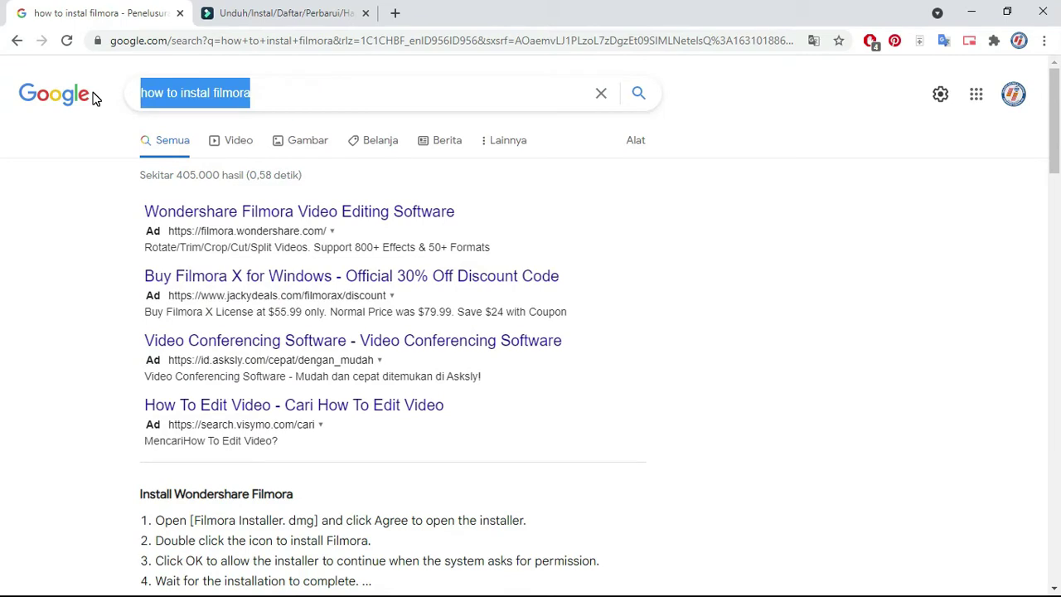
key("BackSpace")
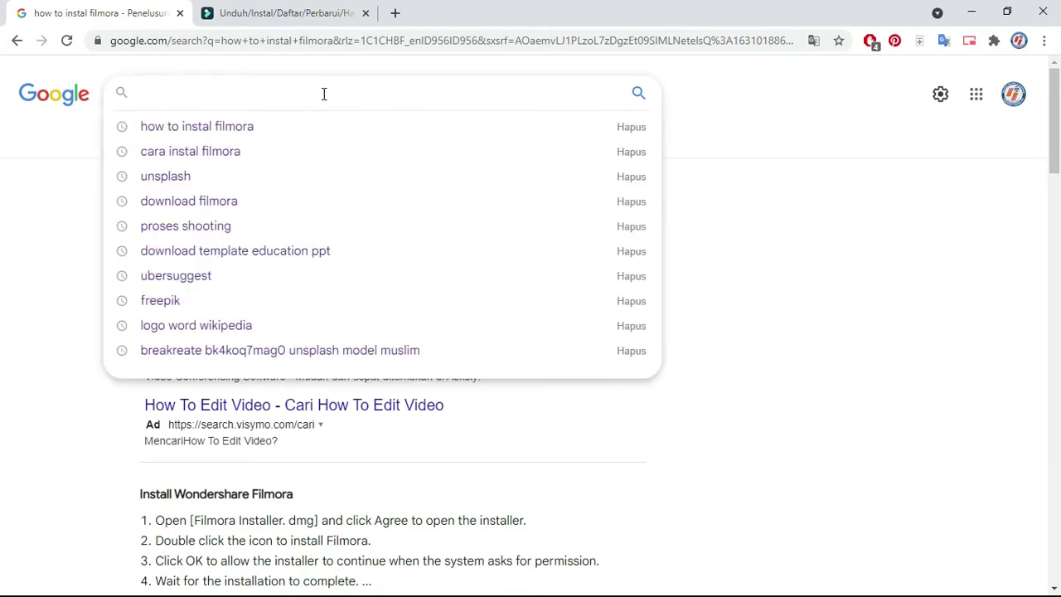
left_click(191, 153)
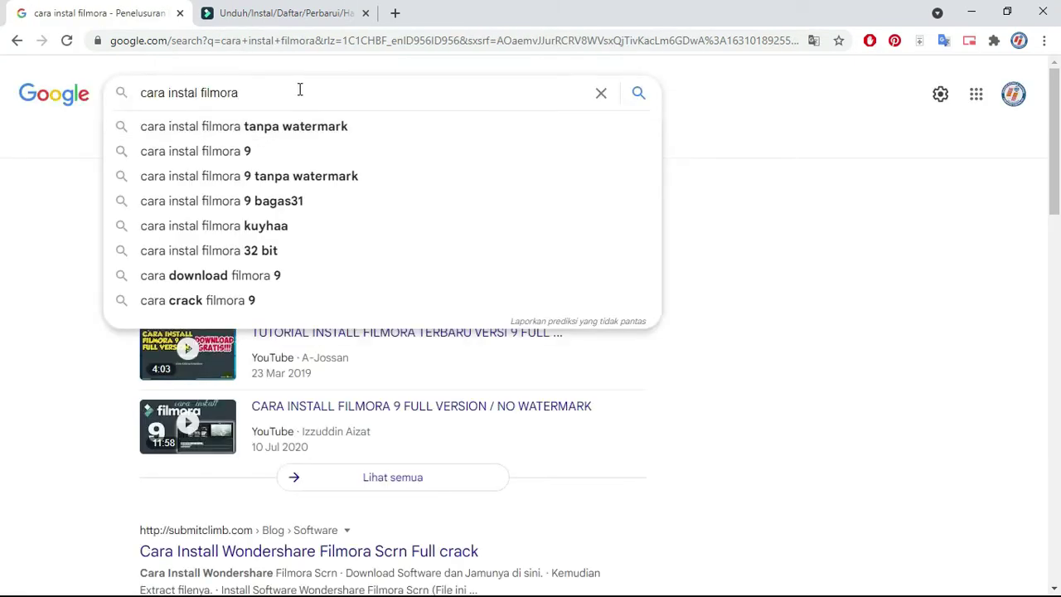
Step: Refine the Google search to "cara instal filmora 9" and look through the video and website results
left_click(299, 90)
left_click(250, 130)
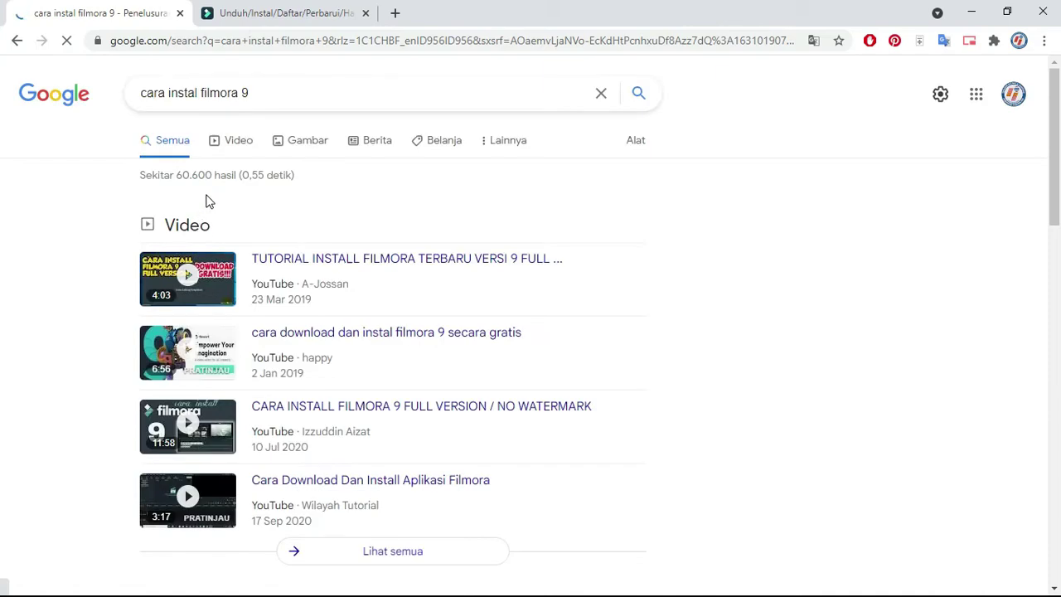
scroll(344, 236, "down", 4)
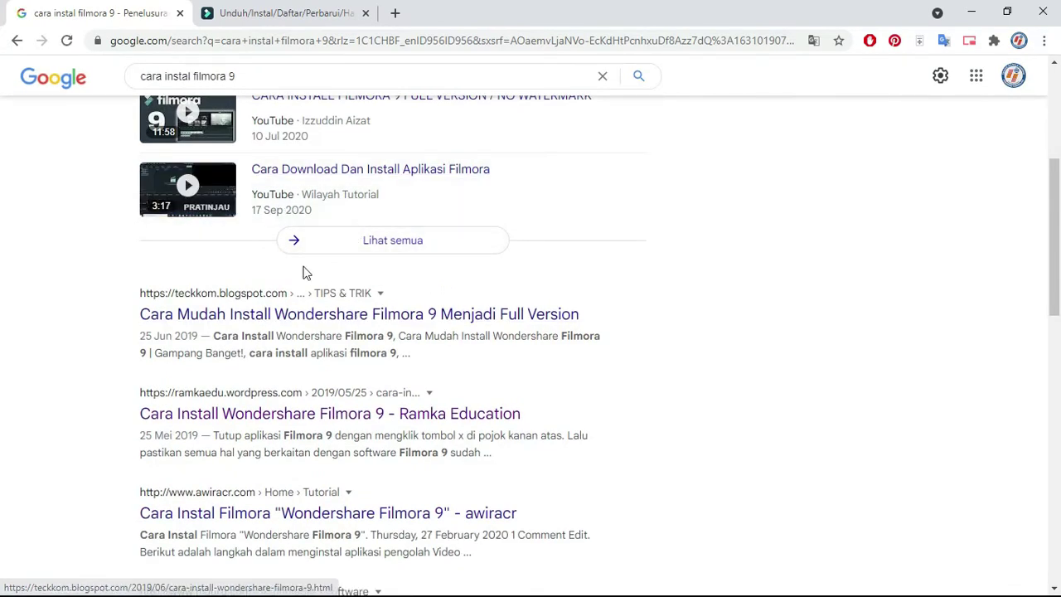
scroll(330, 255, "down", 1)
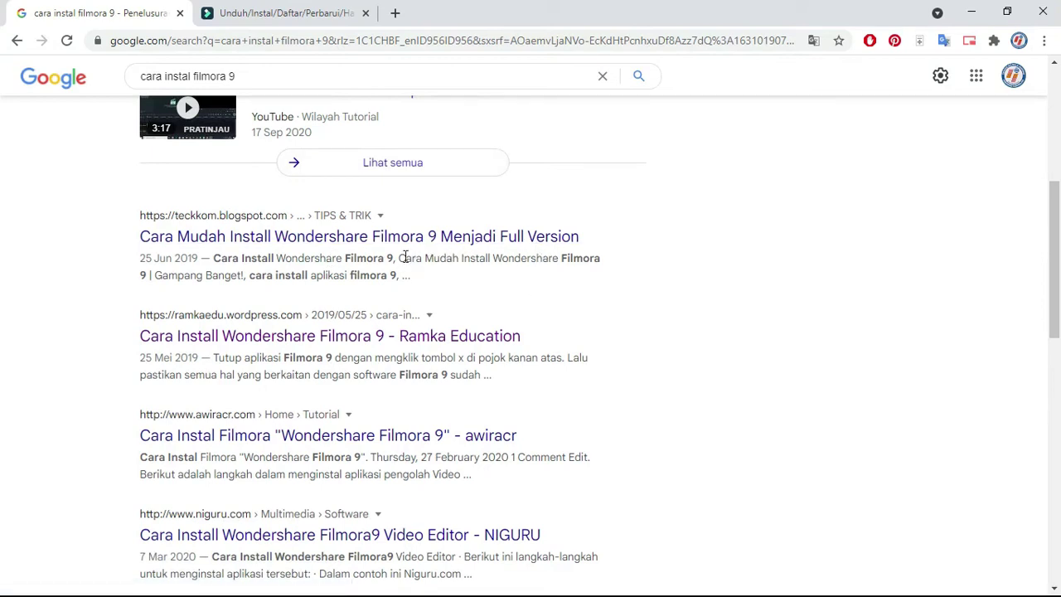
scroll(442, 259, "down", 2)
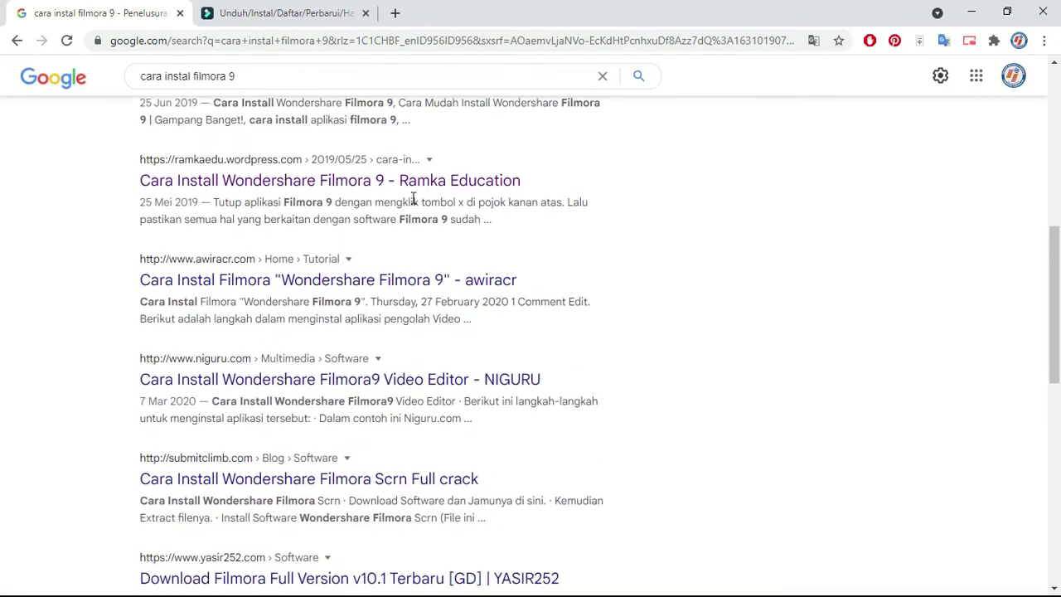
Step: Bring up the open Wondershare Filmora guide page and read its download section, including the Chrome instructions
left_click(265, 10)
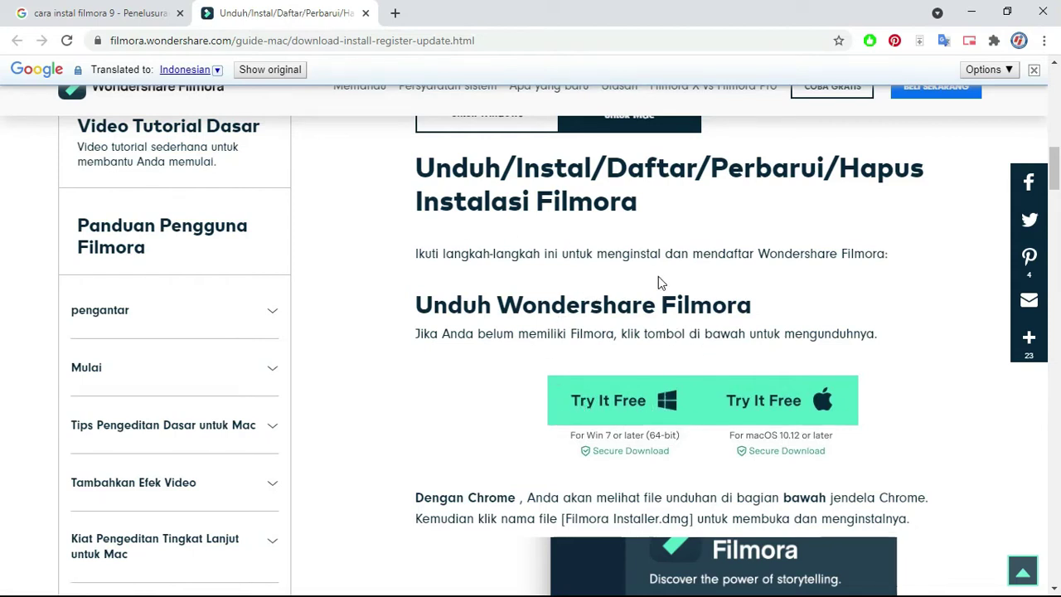
scroll(658, 276, "down", 1)
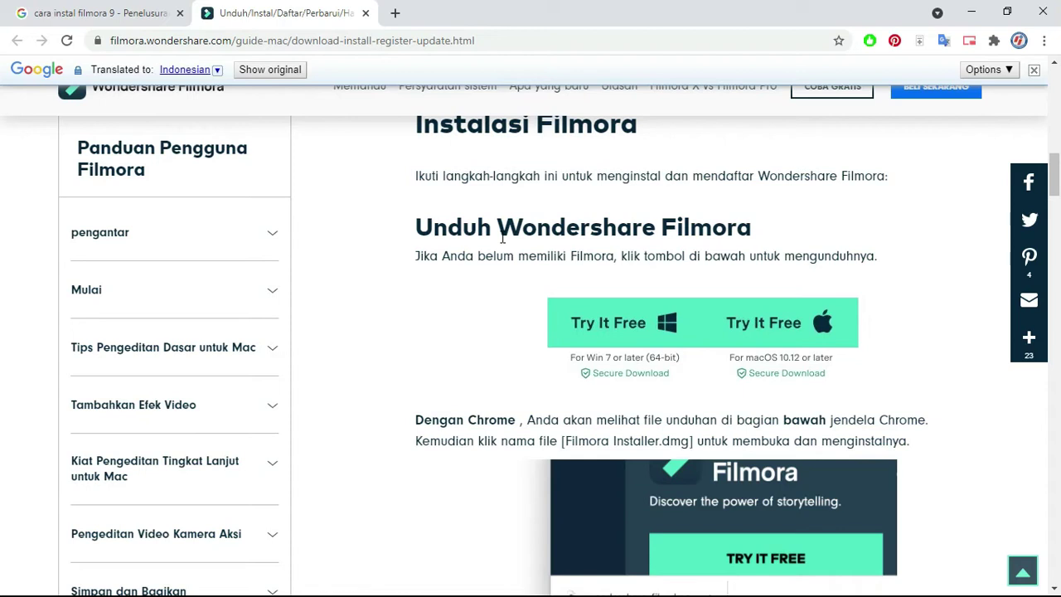
mouse_move(508, 228)
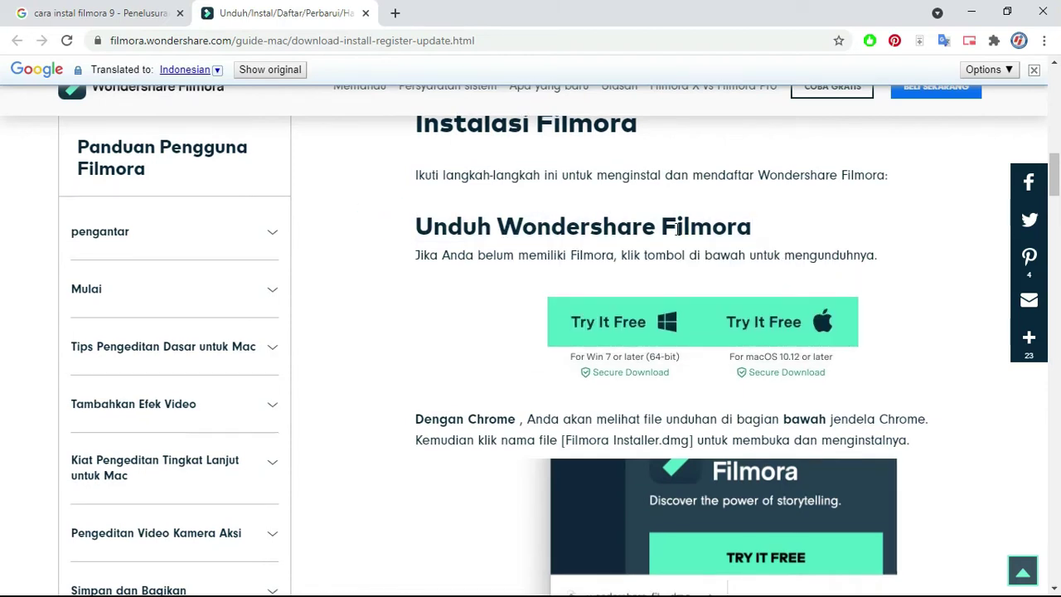
scroll(655, 236, "down", 2)
scroll(651, 288, "down", 1)
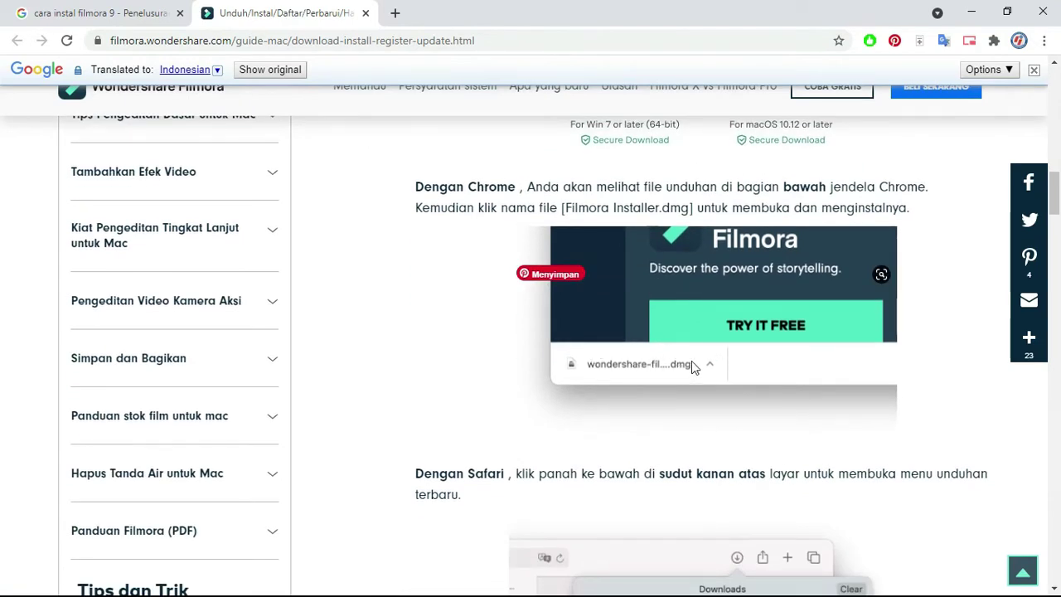
scroll(680, 332, "down", 1)
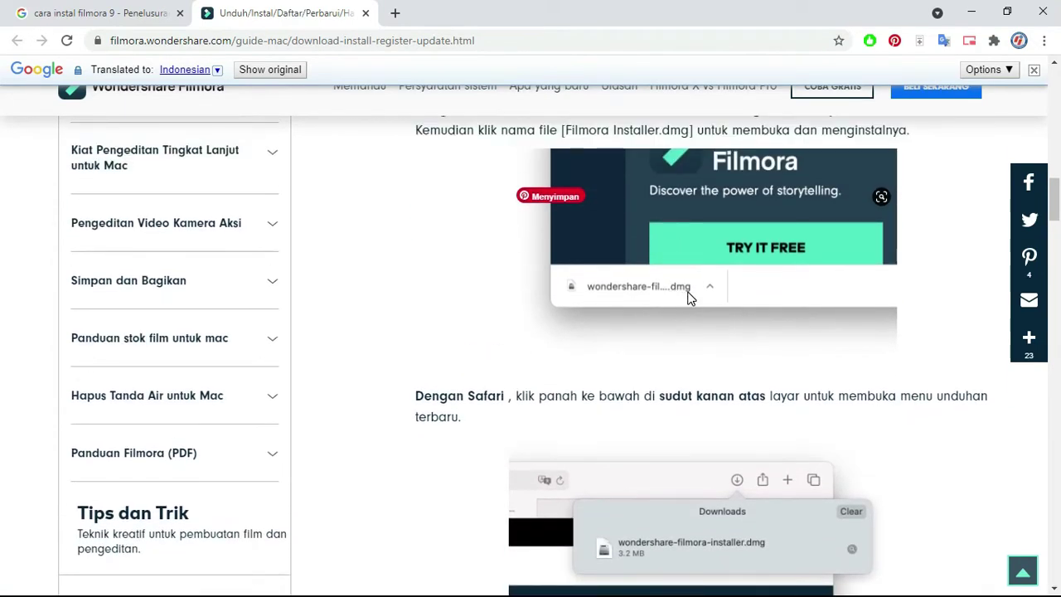
Step: Enlarge the guide page to 110% and read the download instructions for Safari and Firefox
key("ctrl+plus")
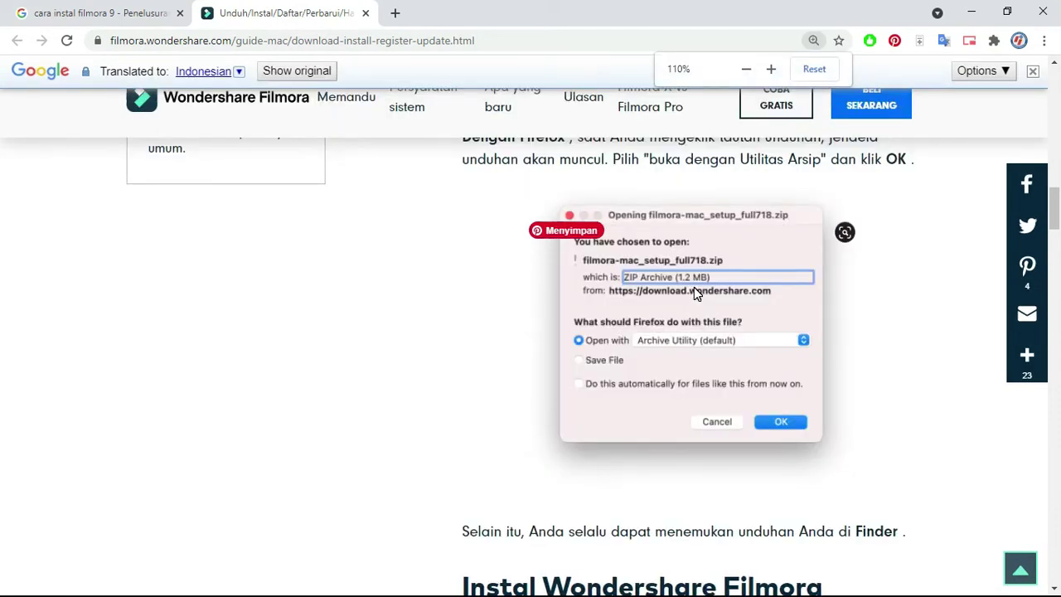
scroll(626, 287, "up", 6)
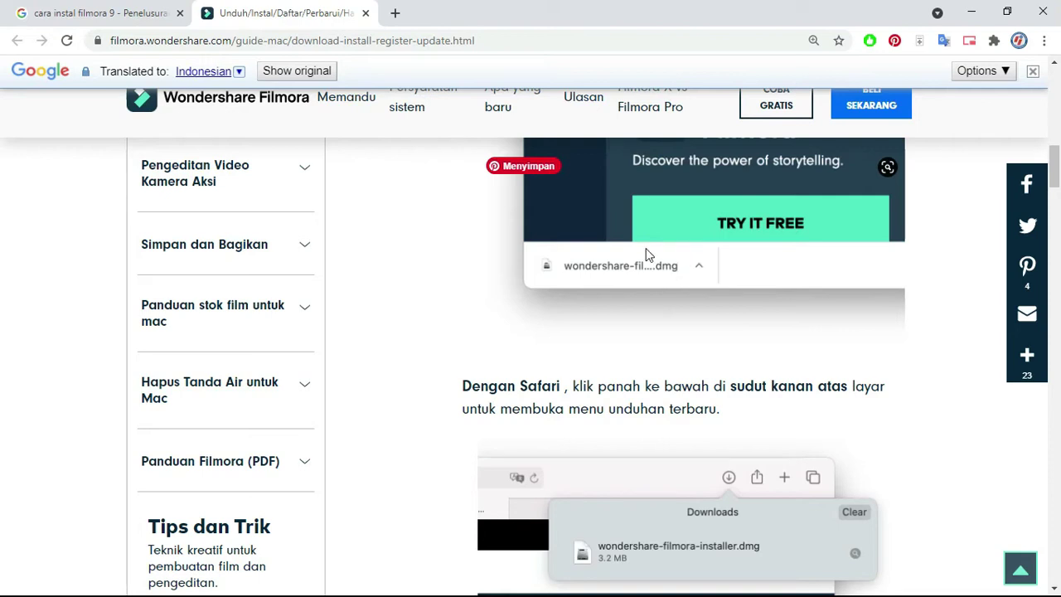
scroll(649, 241, "down", 2)
scroll(715, 225, "up", 2)
scroll(665, 218, "down", 3)
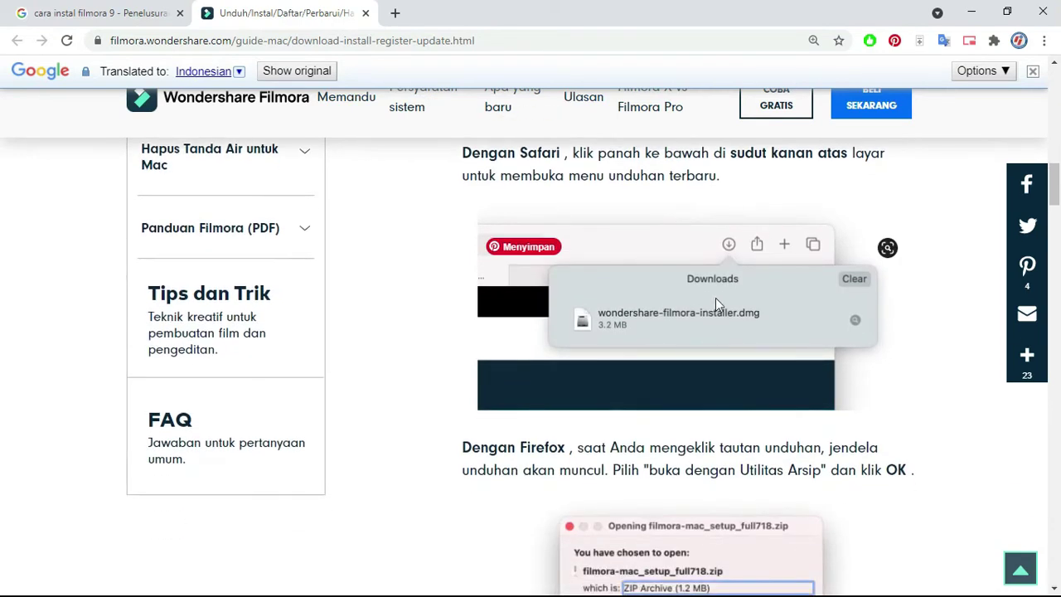
scroll(684, 264, "down", 2)
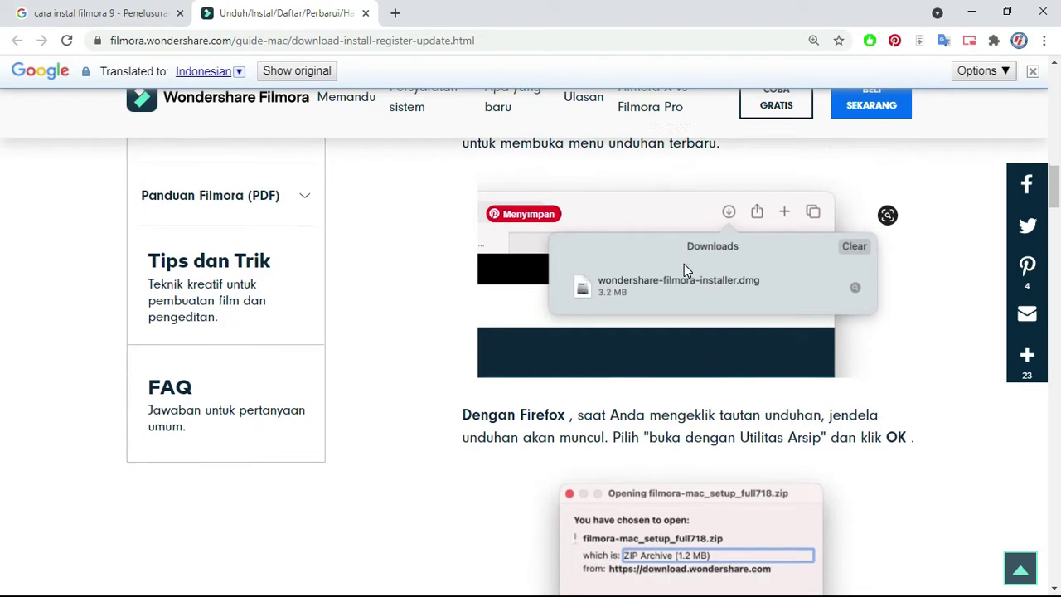
scroll(707, 246, "down", 2)
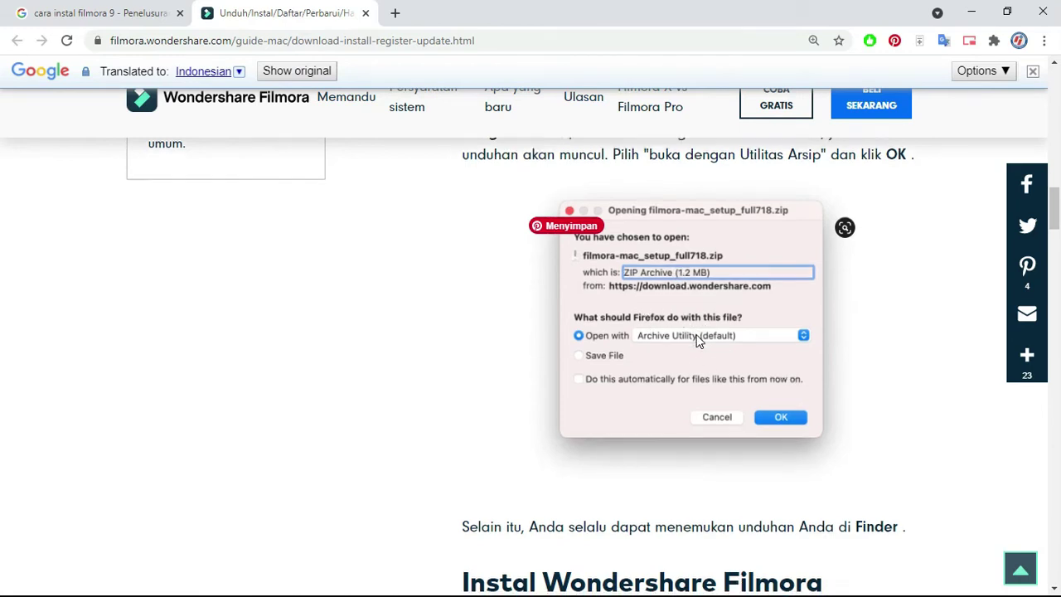
Step: Read steps 1 and 2 of the "Instal Wondershare Filmora" section on opening the installer and agreeing to the terms
scroll(699, 339, "down", 3)
scroll(697, 340, "down", 2)
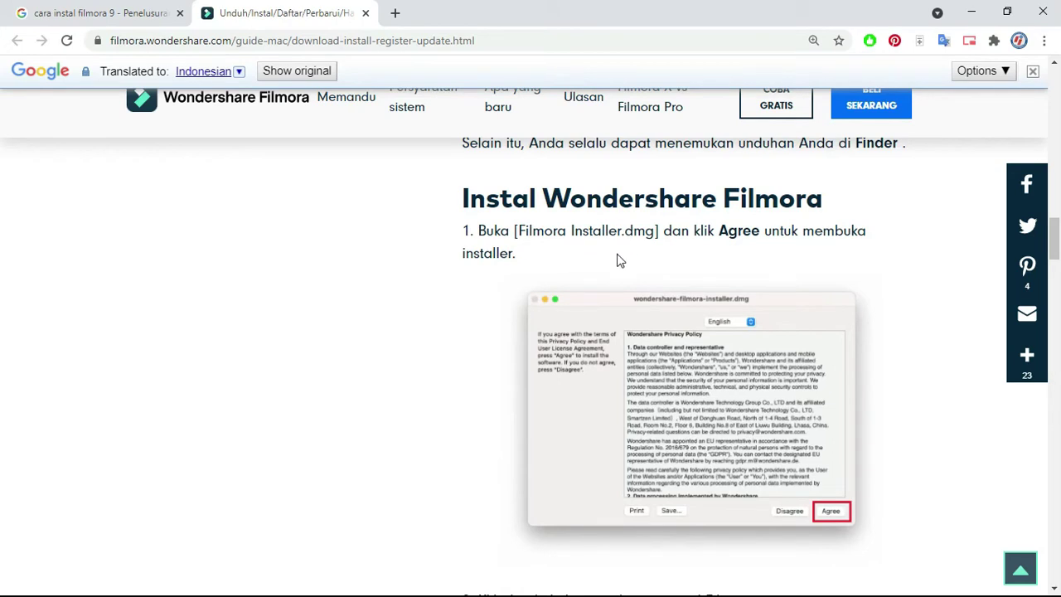
scroll(624, 247, "up", 1)
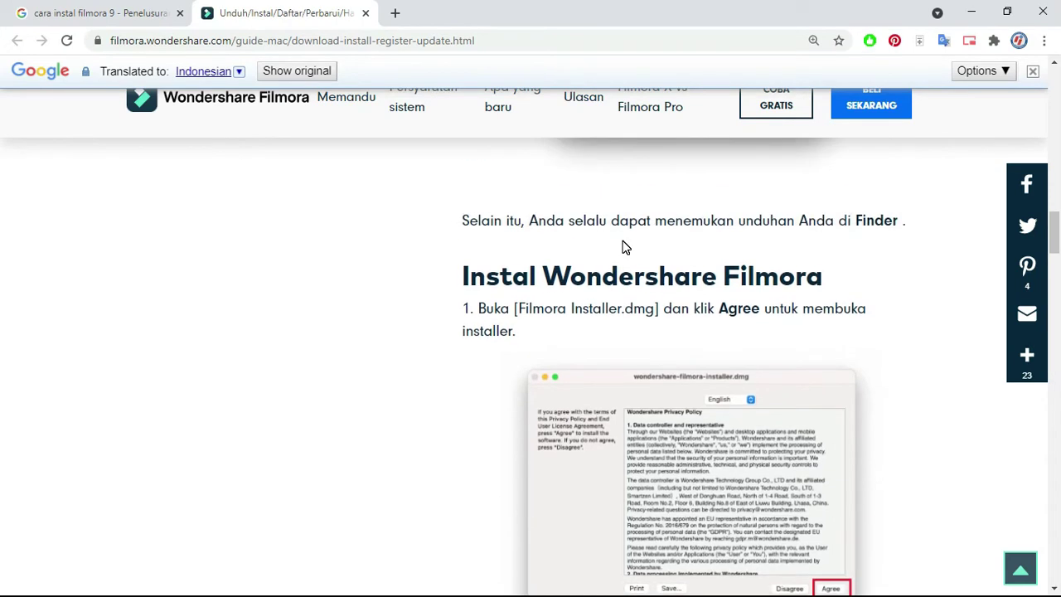
scroll(616, 259, "down", 1)
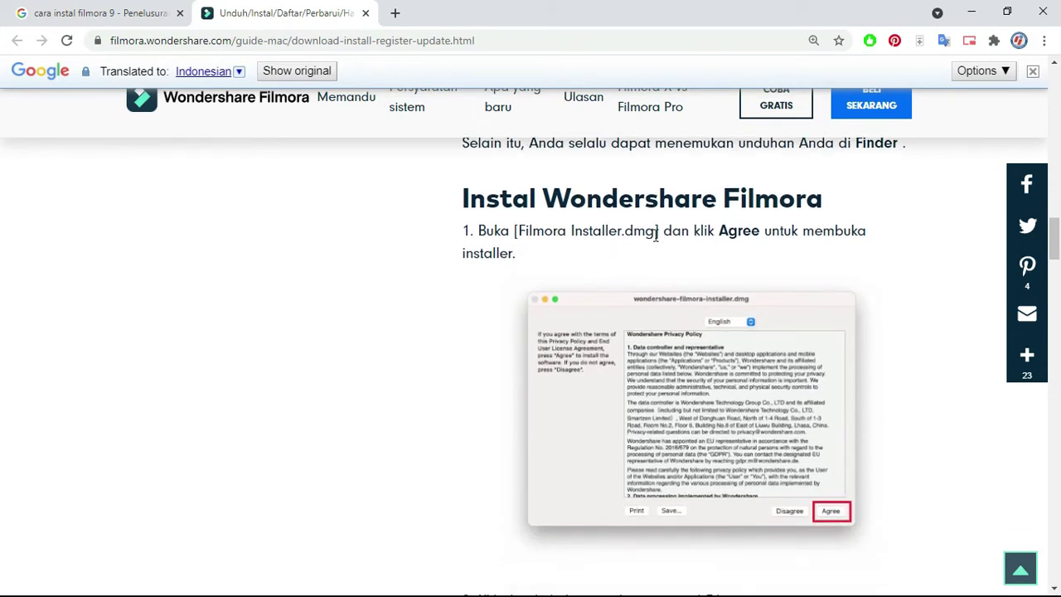
mouse_move(632, 206)
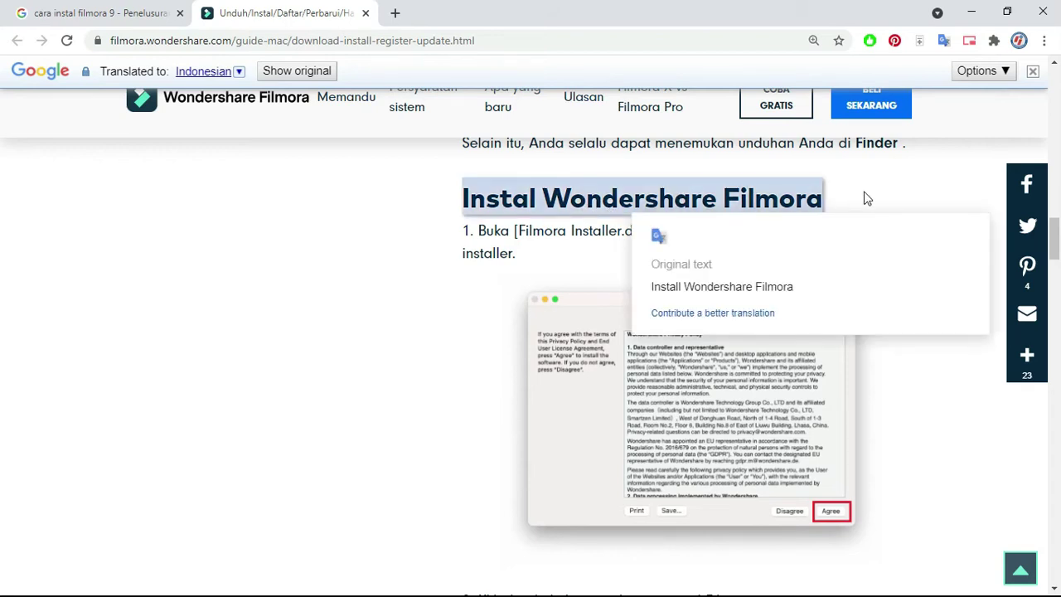
scroll(621, 277, "down", 2)
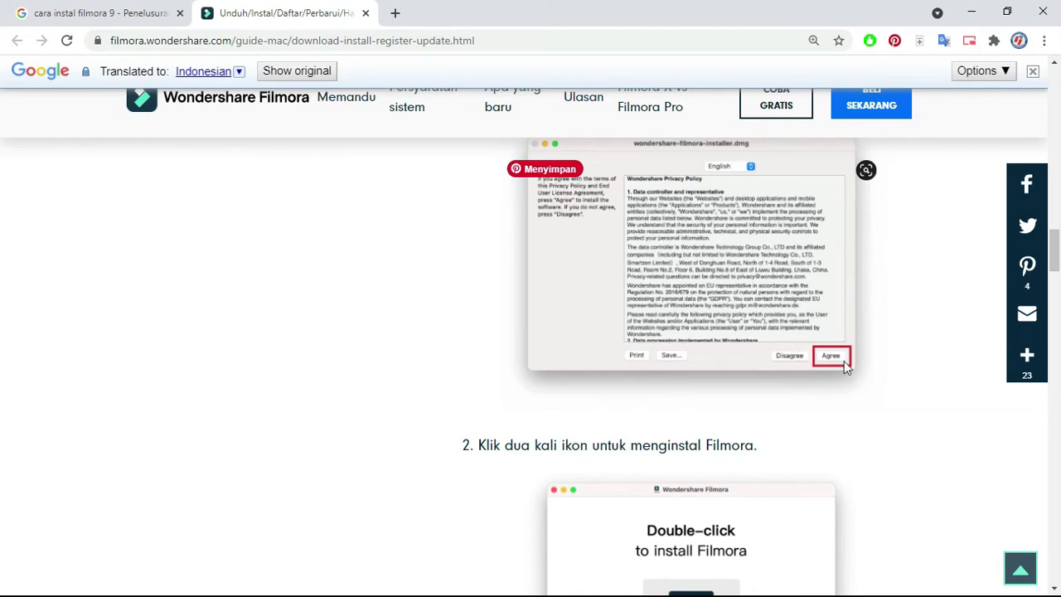
scroll(837, 361, "down", 1)
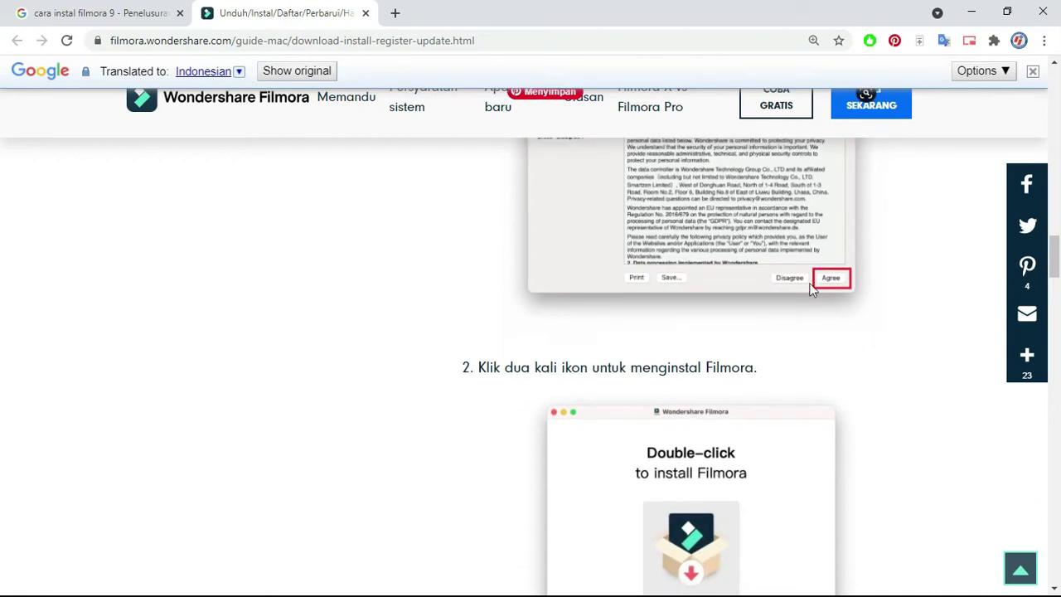
scroll(831, 286, "down", 1)
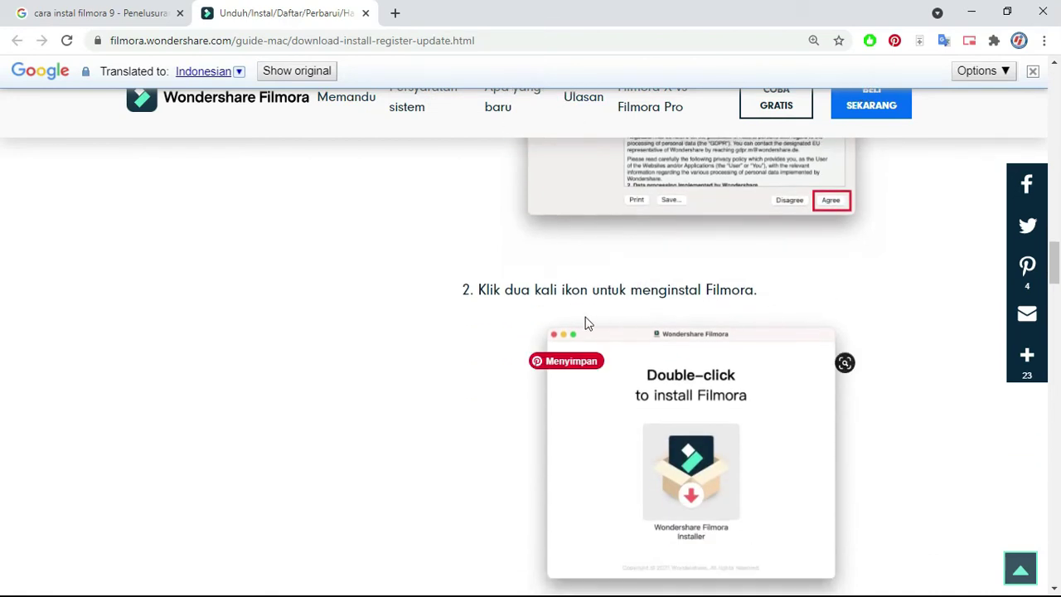
Step: Read installation steps 3 to 5 on granting permission, waiting for the installation and closing the installer
scroll(565, 319, "down", 1)
scroll(730, 212, "down", 2)
scroll(733, 232, "up", 1)
scroll(737, 265, "down", 3)
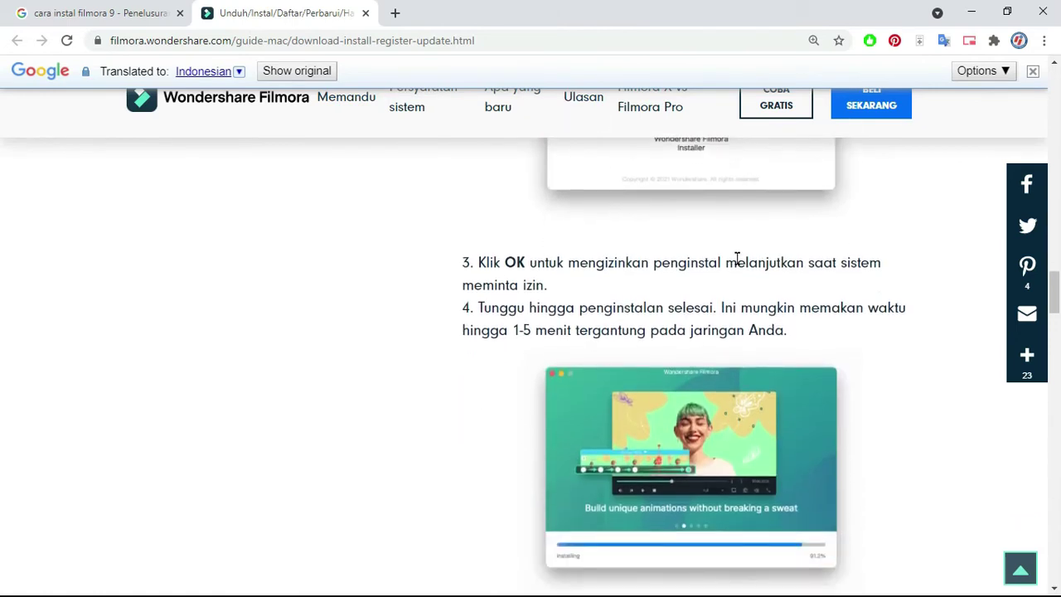
scroll(627, 244, "down", 1)
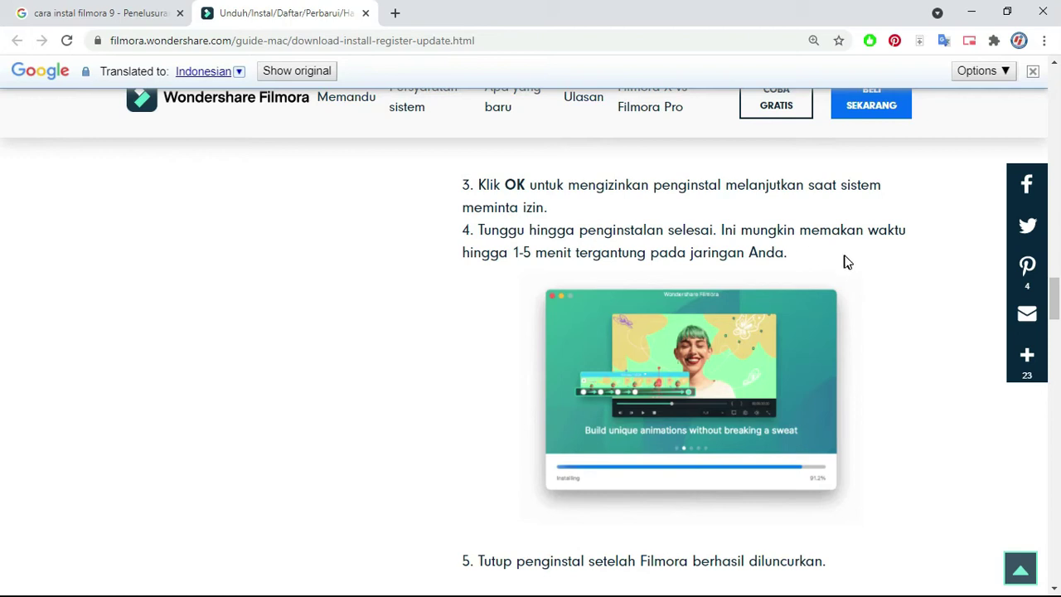
scroll(846, 260, "down", 2)
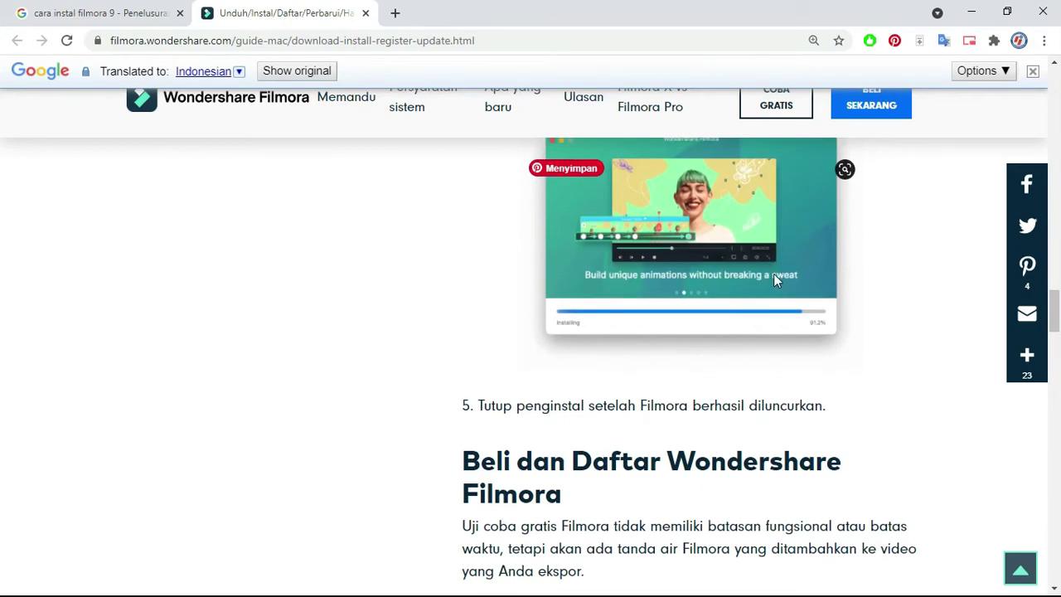
scroll(774, 276, "up", 1)
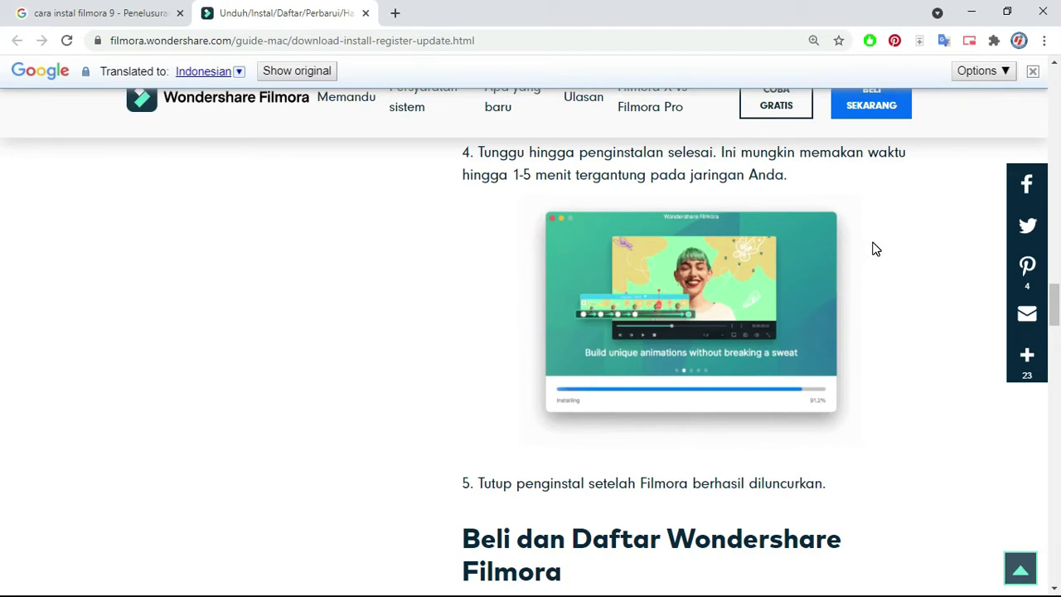
Step: Review the first installation steps of the guide again and return to the start of the Google results
scroll(802, 243, "up", 9)
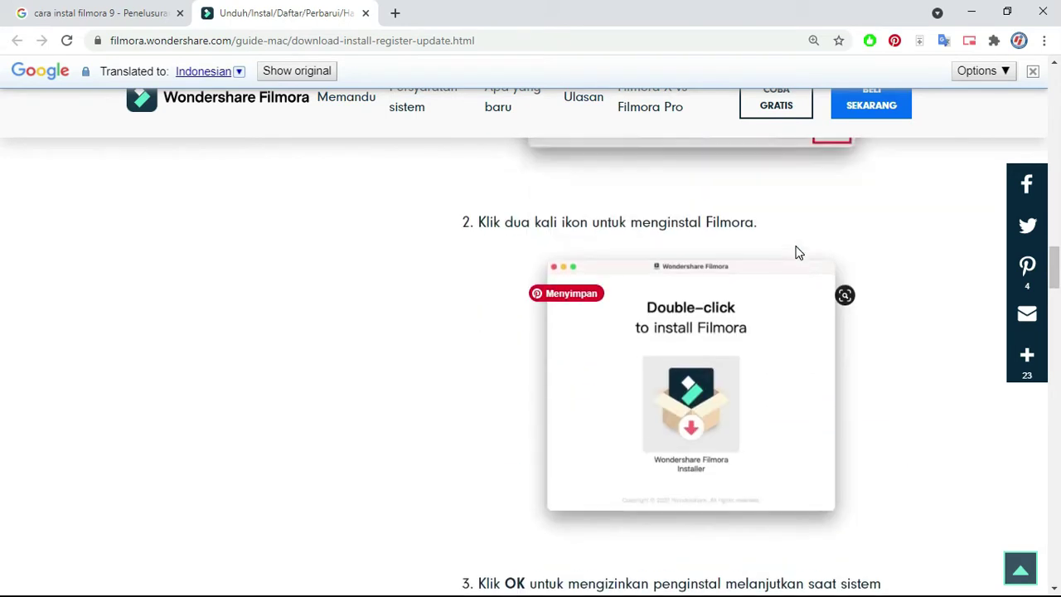
scroll(797, 249, "up", 3)
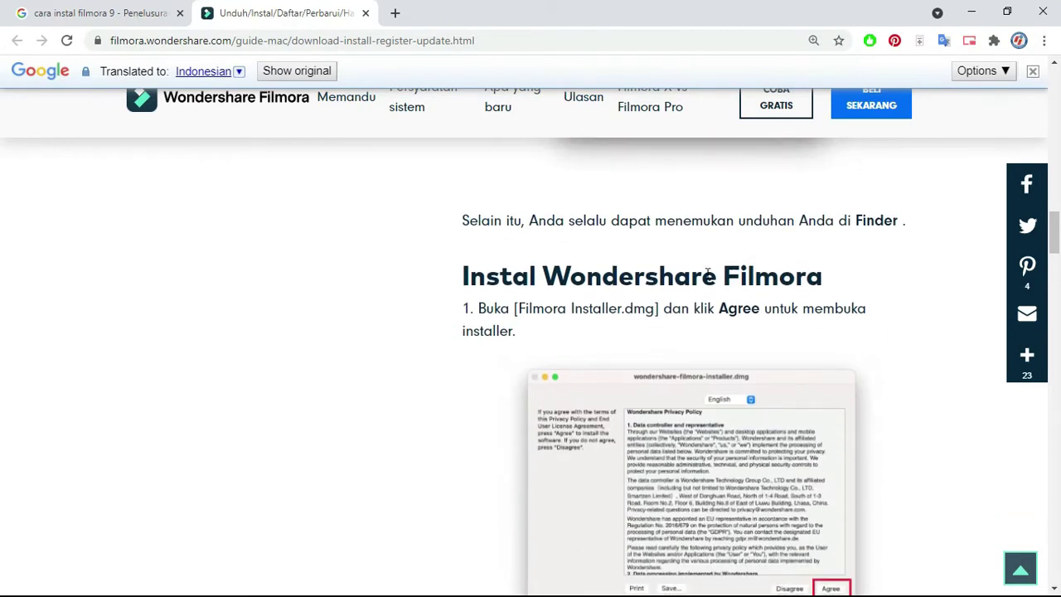
scroll(759, 283, "down", 1)
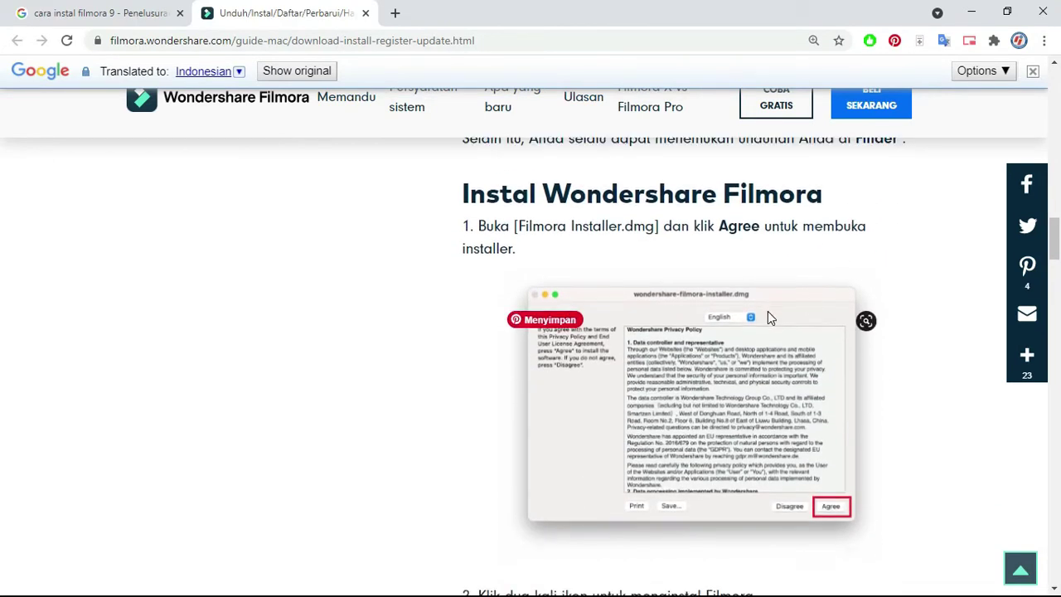
scroll(680, 369, "down", 5)
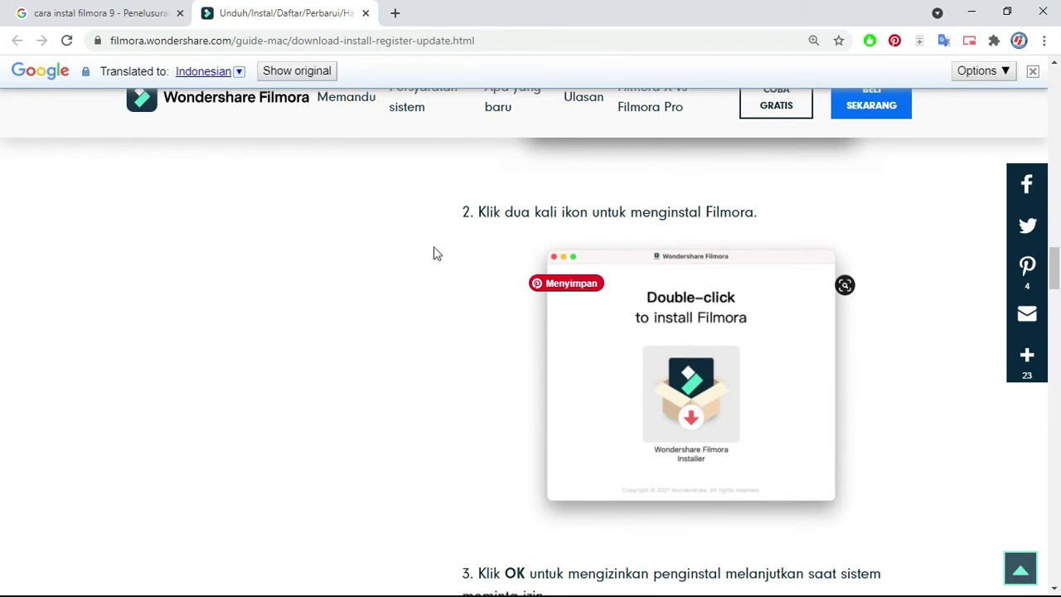
left_click(116, 13)
scroll(414, 221, "up", 10)
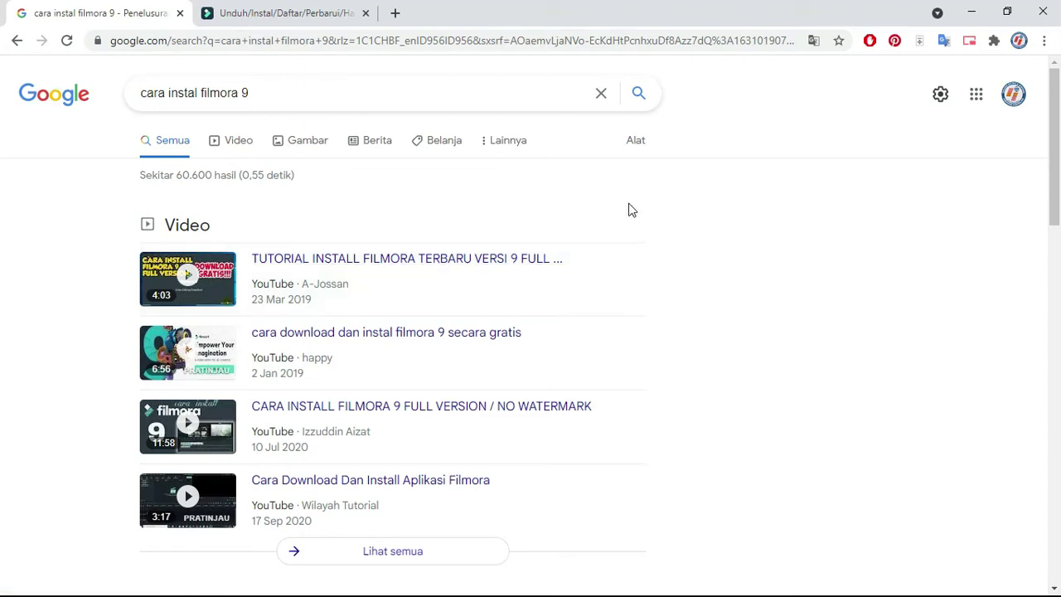
Step: Switch to Filmora and bring up the "Materi Praktikum Powerpoint" topic list in Notepad over it
key("alt+Tab")
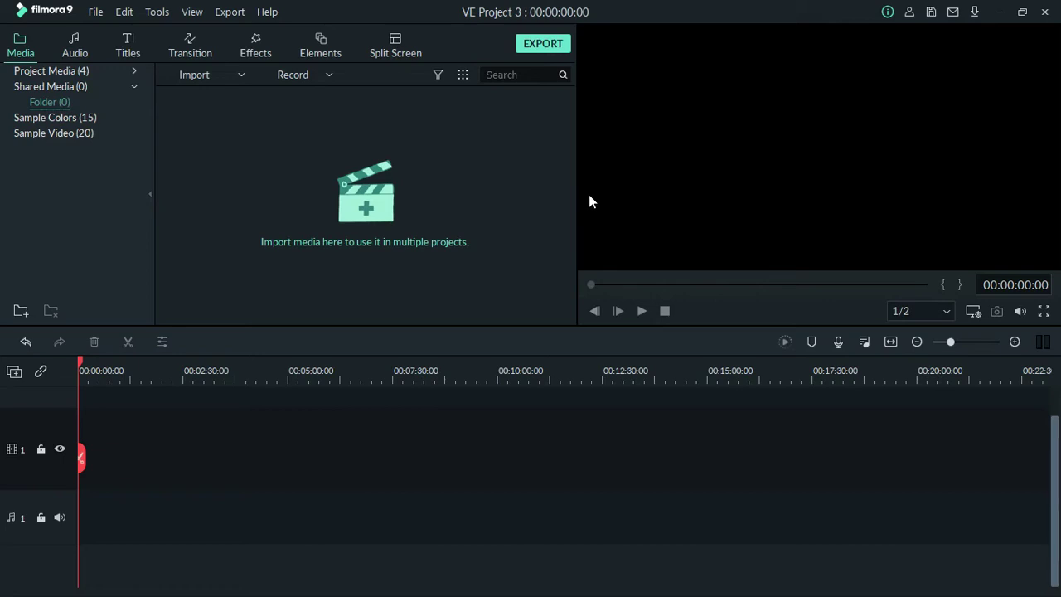
key("alt+Tab")
key("alt+Tab")
key("alt+Tab")
key("Escape")
key("alt+Tab")
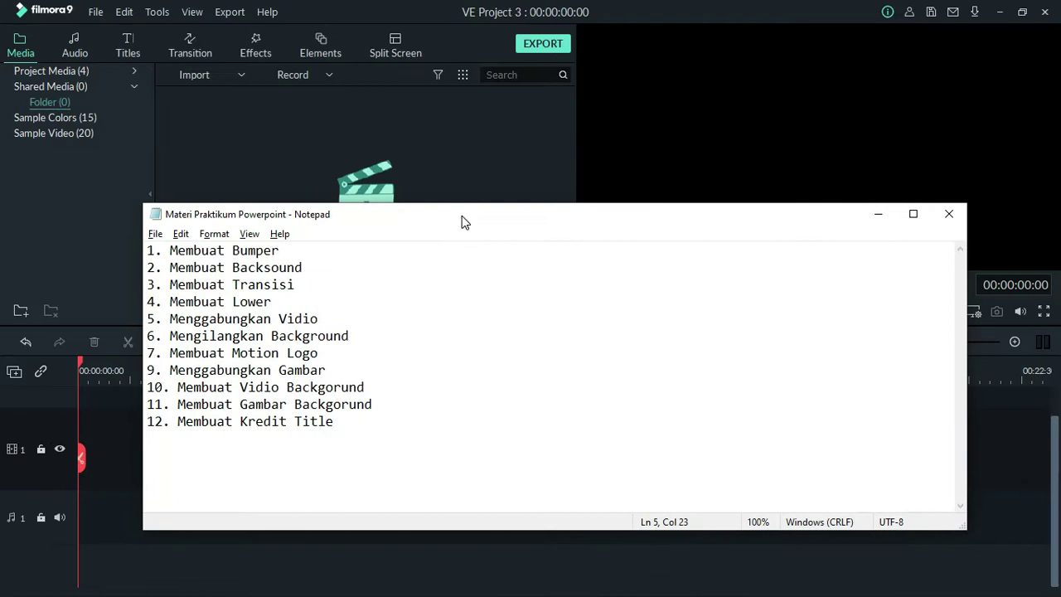
Step: Review the list of practical topics, highlighting its entries and finally the first one, "Membuat Bumper"
left_click_drag(463, 222, 519, 160)
left_click_drag(363, 184, 182, 190)
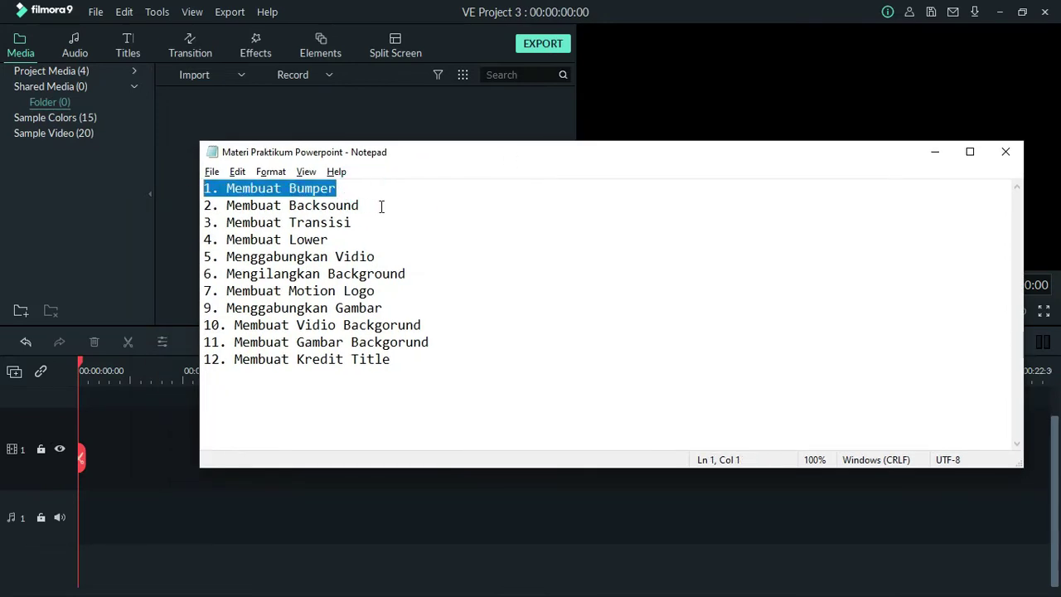
left_click_drag(381, 207, 184, 207)
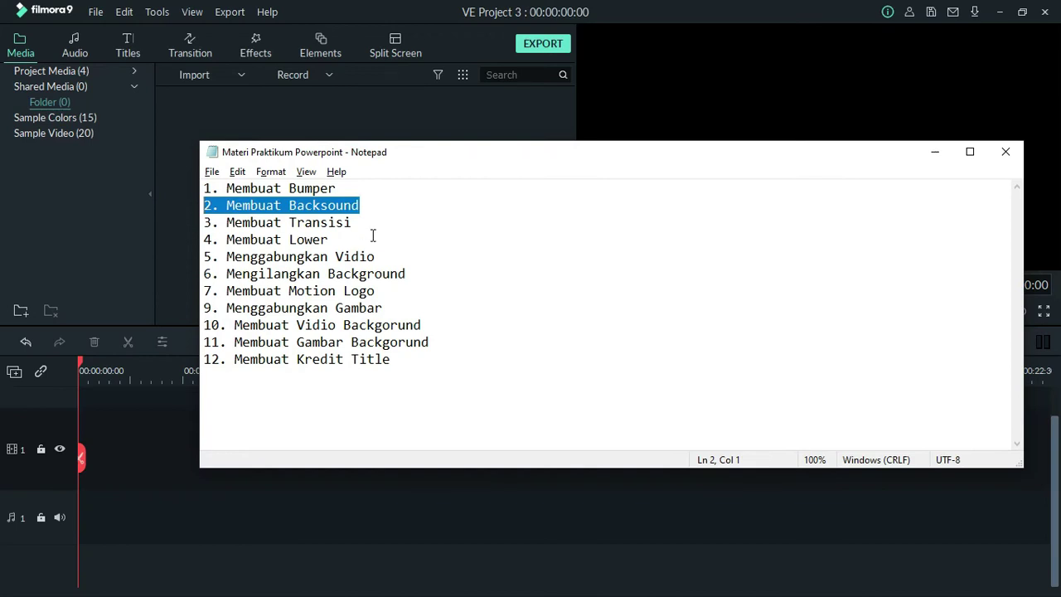
left_click_drag(423, 369, 185, 189)
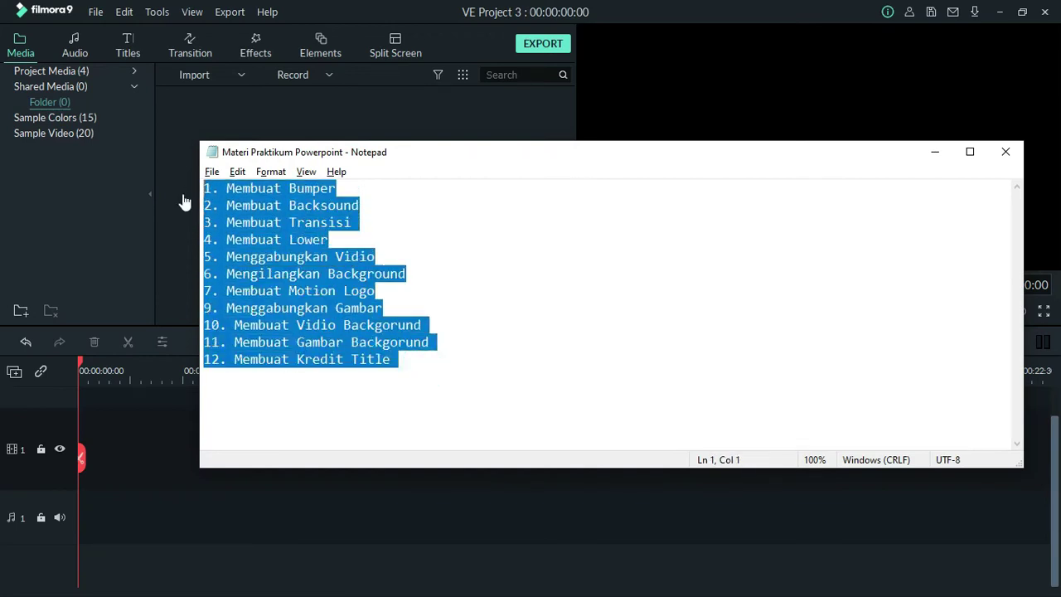
left_click_drag(434, 151, 436, 184)
left_click(379, 234)
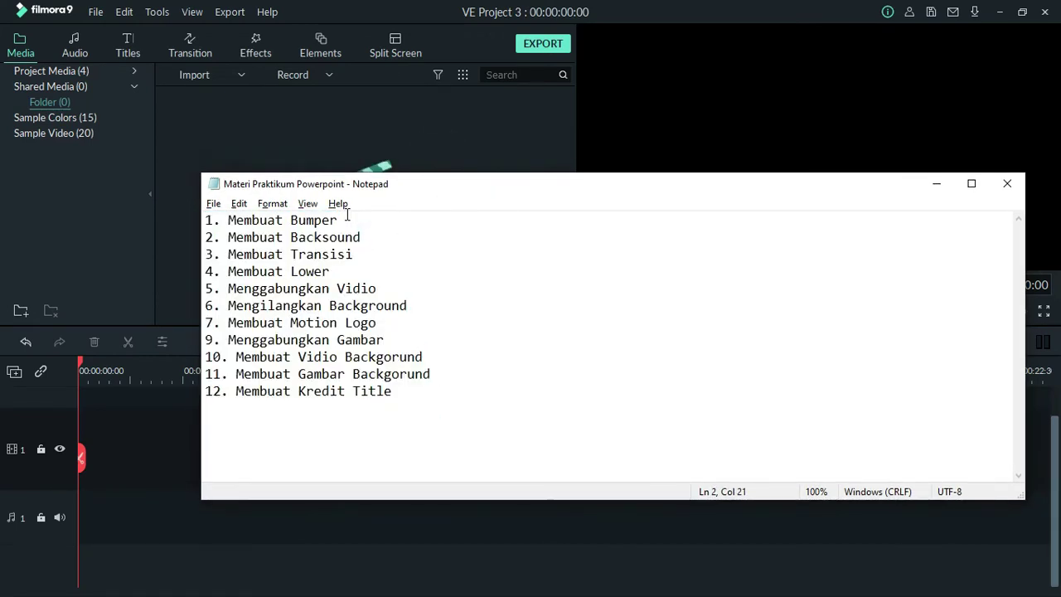
left_click_drag(345, 218, 176, 214)
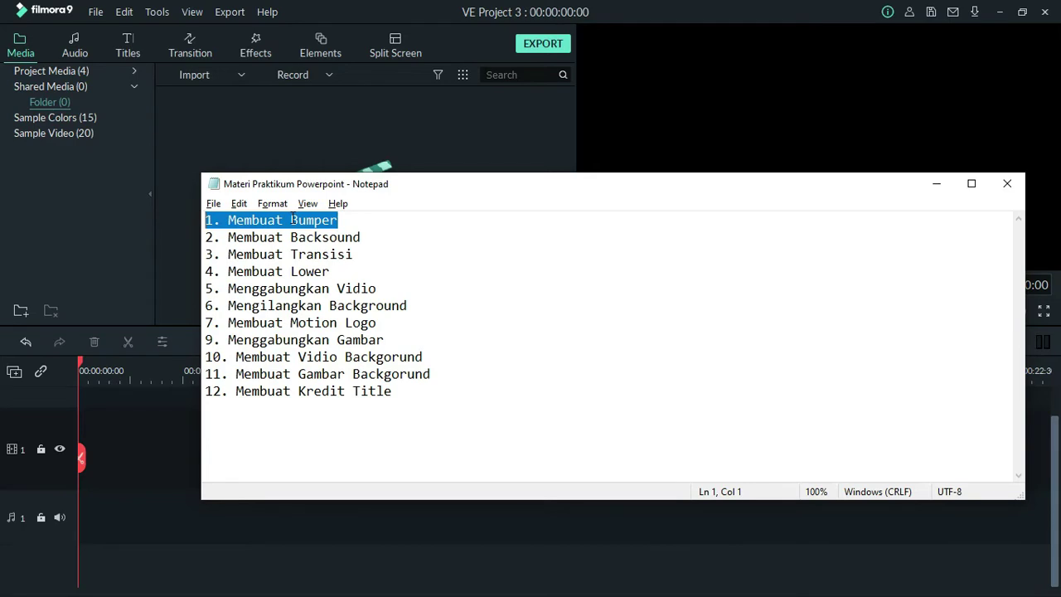
left_click_drag(440, 194, 444, 172)
Step: Switch to the sample video in the media player, mute it, and play the opening title through to the presenter scene
key("alt+Tab")
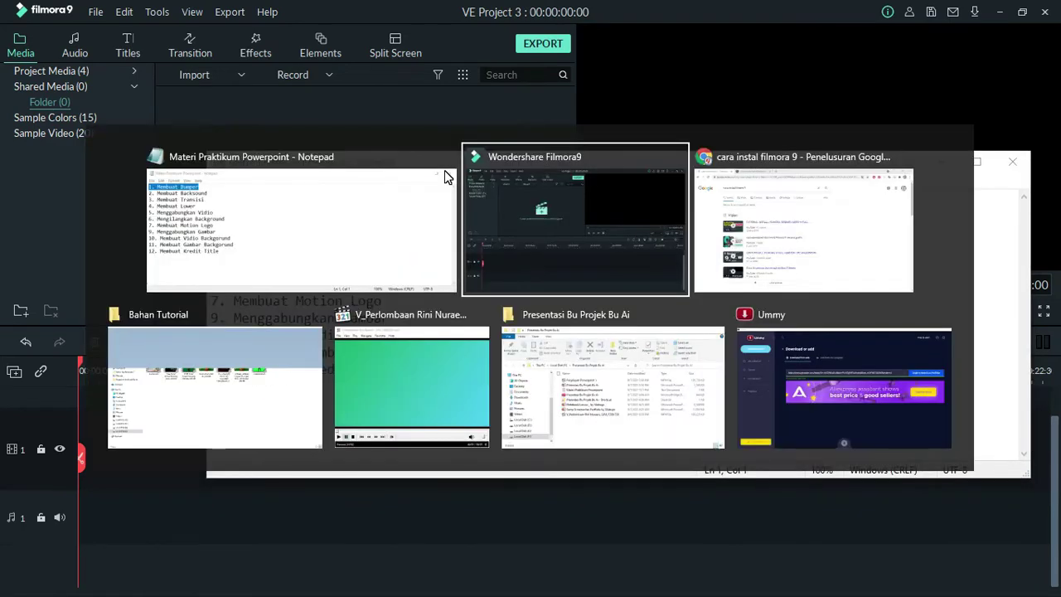
key("alt+Tab")
key("alt+Tab")
key("alt+Tab")
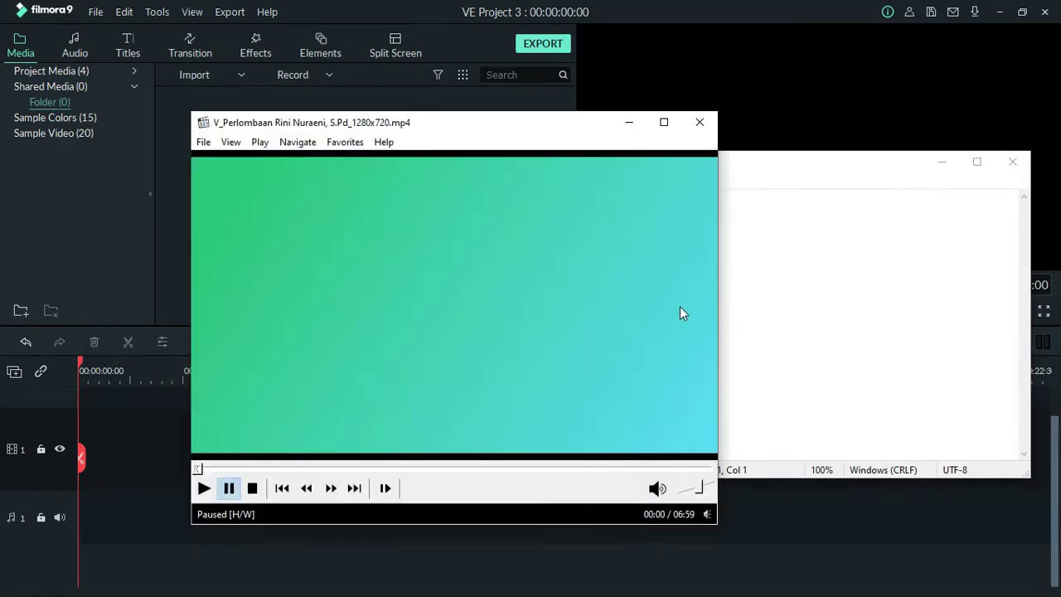
left_click(658, 489)
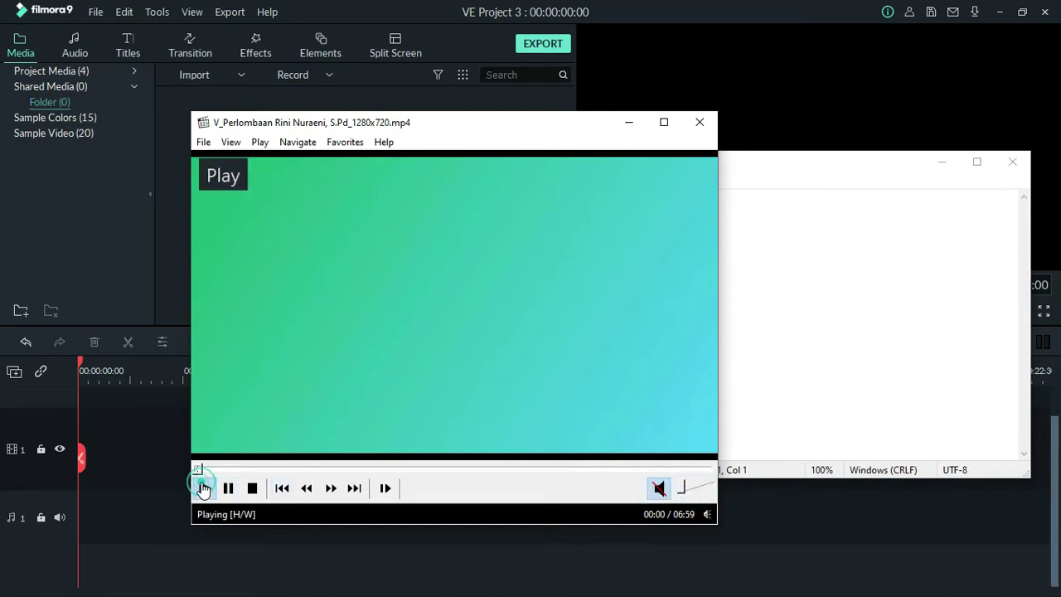
left_click(204, 489)
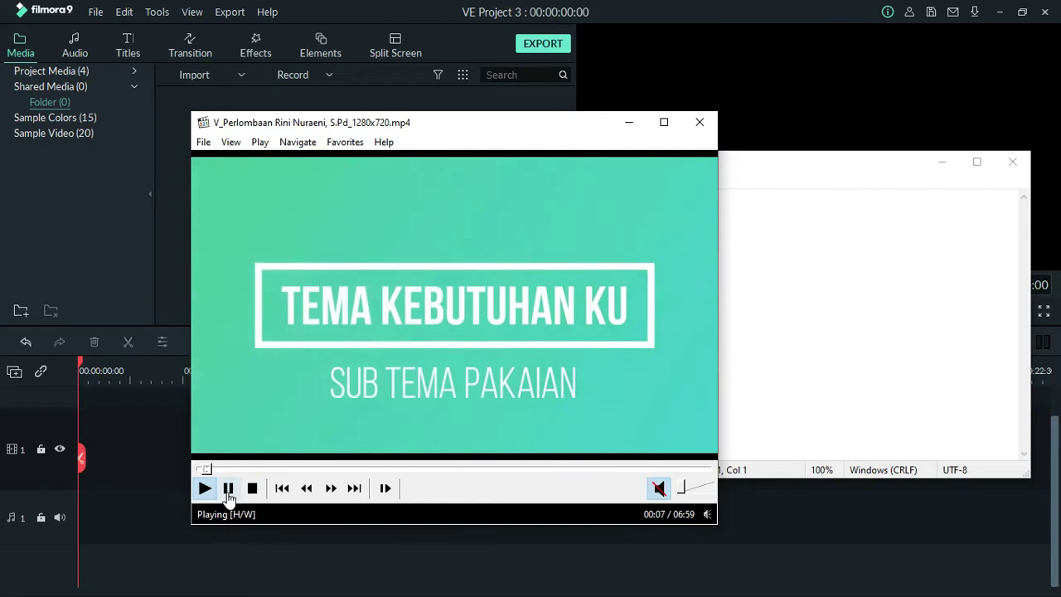
left_click(229, 488)
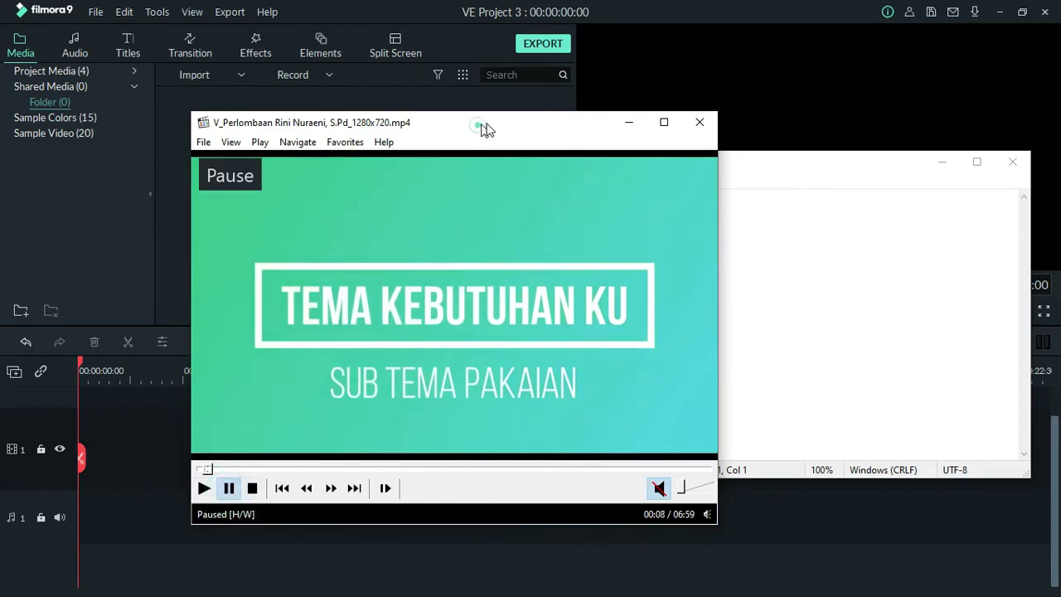
left_click_drag(479, 130, 518, 124)
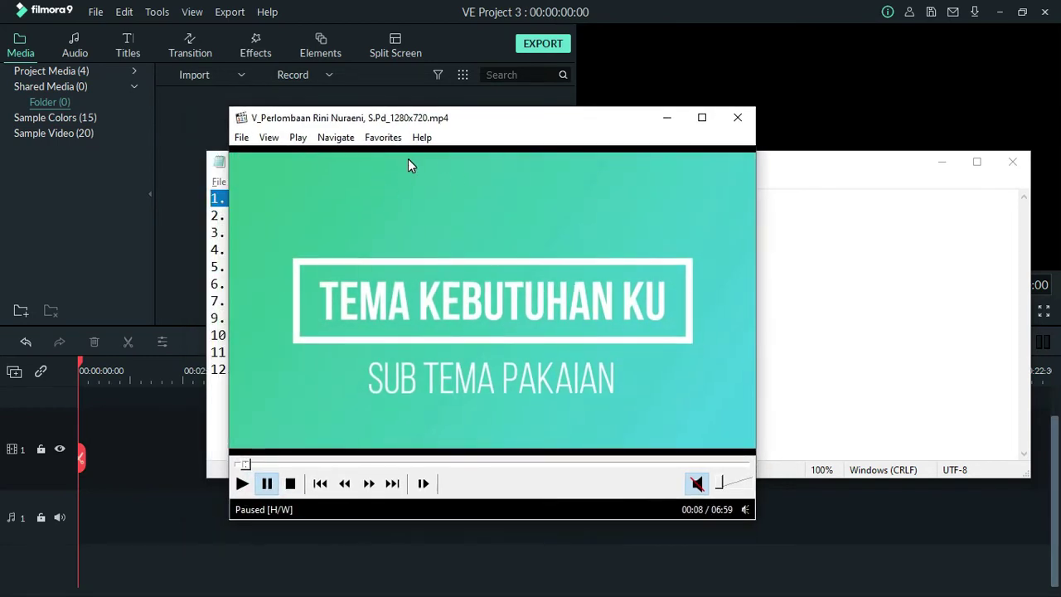
left_click(242, 484)
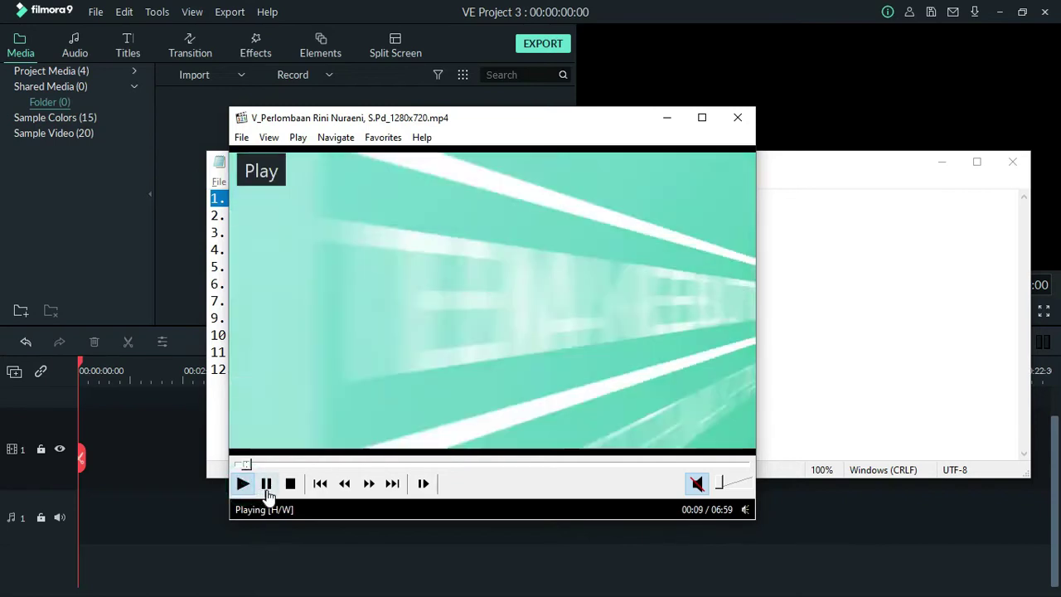
left_click(267, 485)
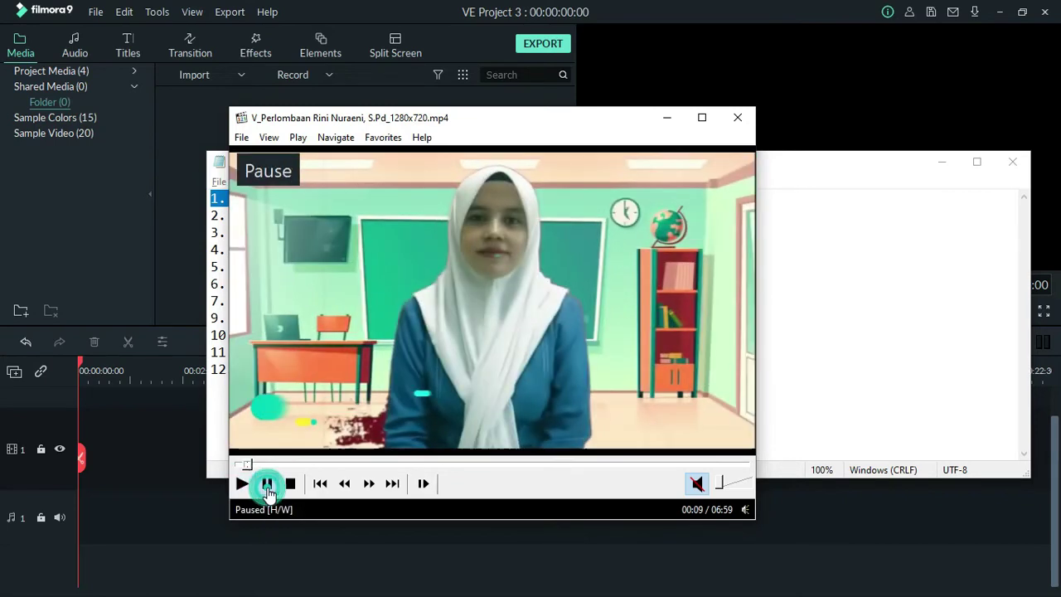
Step: Return to Filmora and display the Openers category of the title templates
left_click(198, 123)
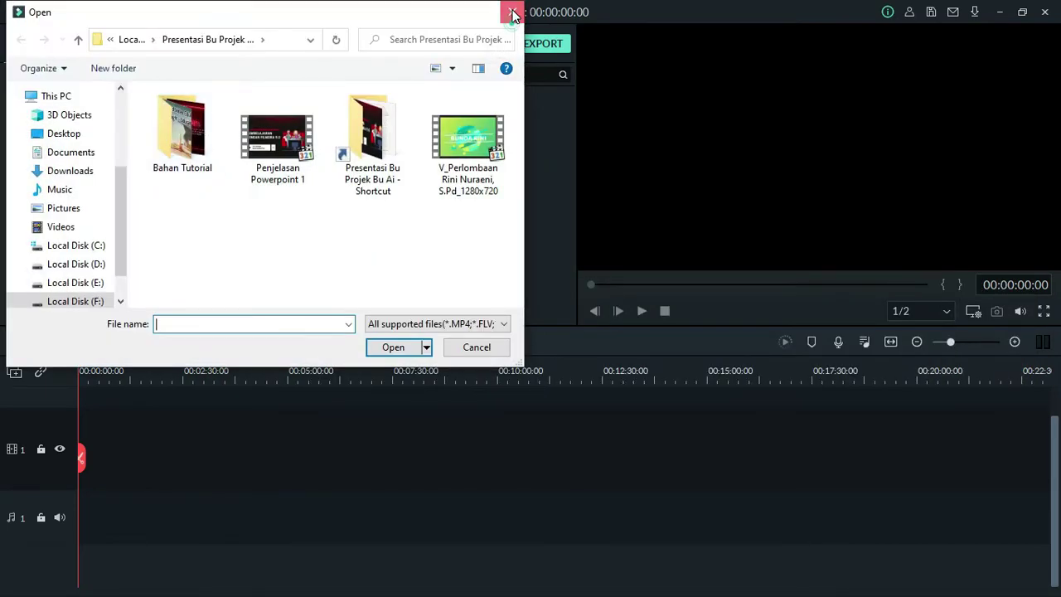
left_click(514, 7)
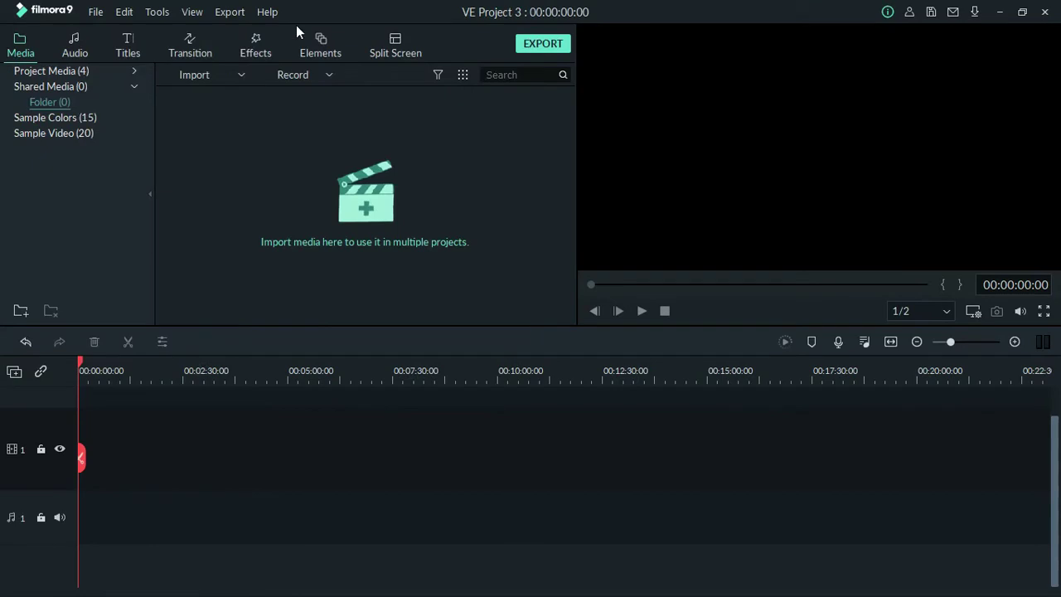
left_click(127, 48)
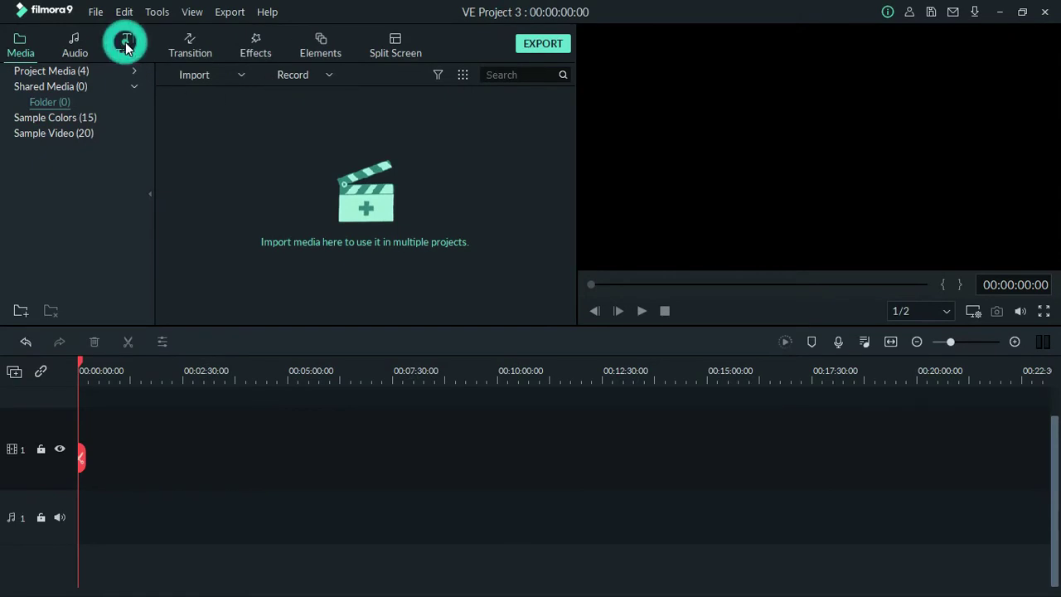
left_click(128, 50)
left_click(126, 48)
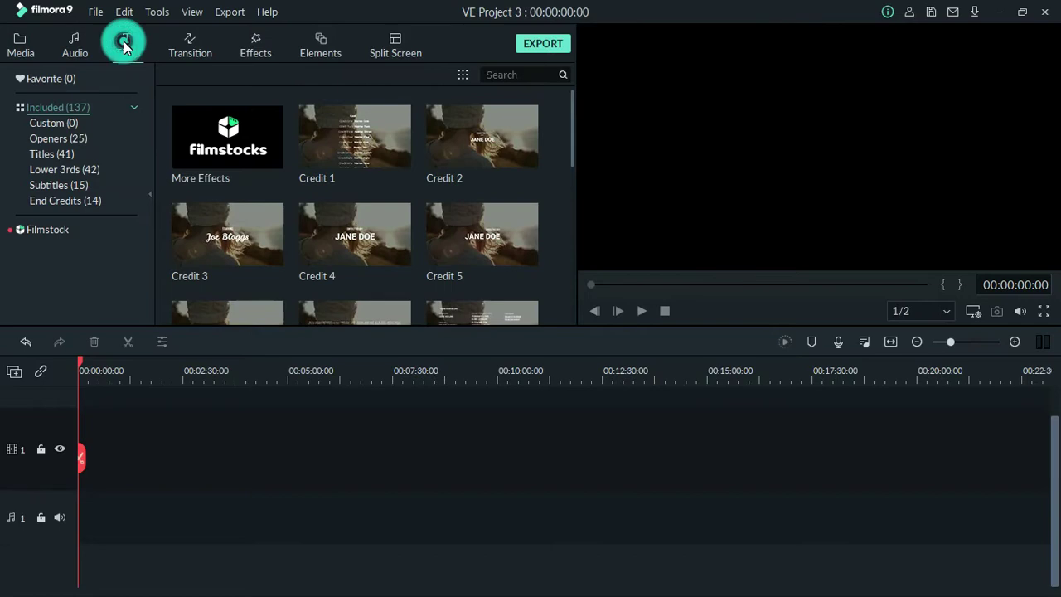
left_click(76, 138)
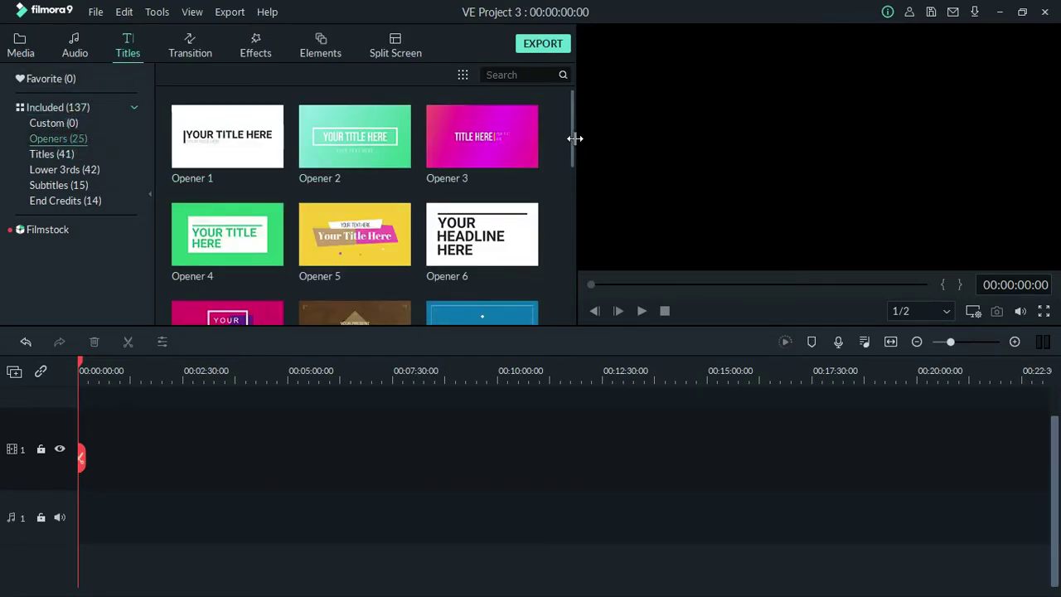
Step: Find Opener 18 among the opener templates and preview its animation
left_click_drag(573, 143, 560, 240)
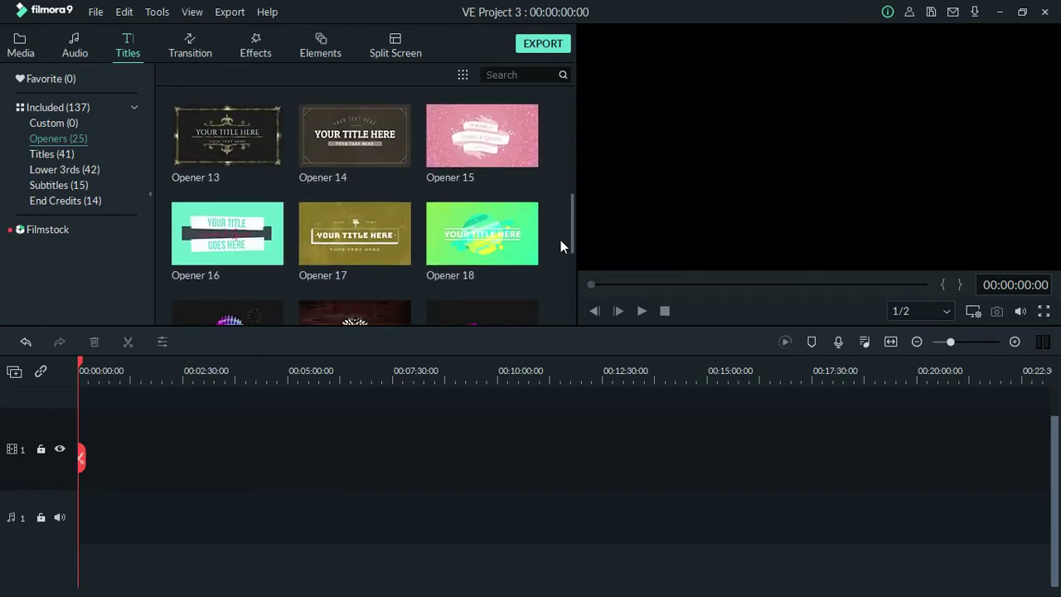
double_click(510, 232)
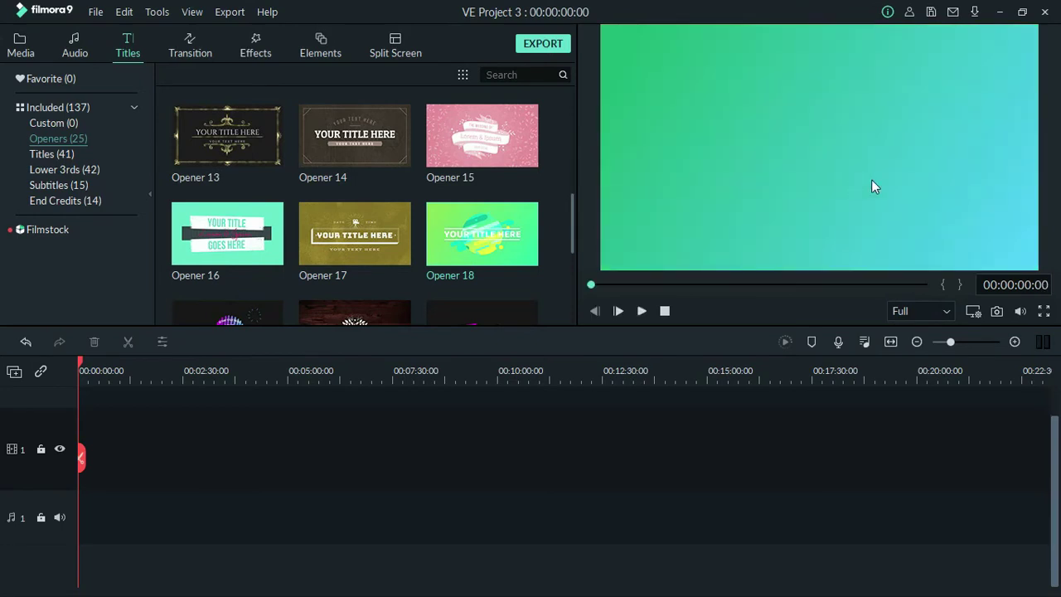
left_click(518, 222)
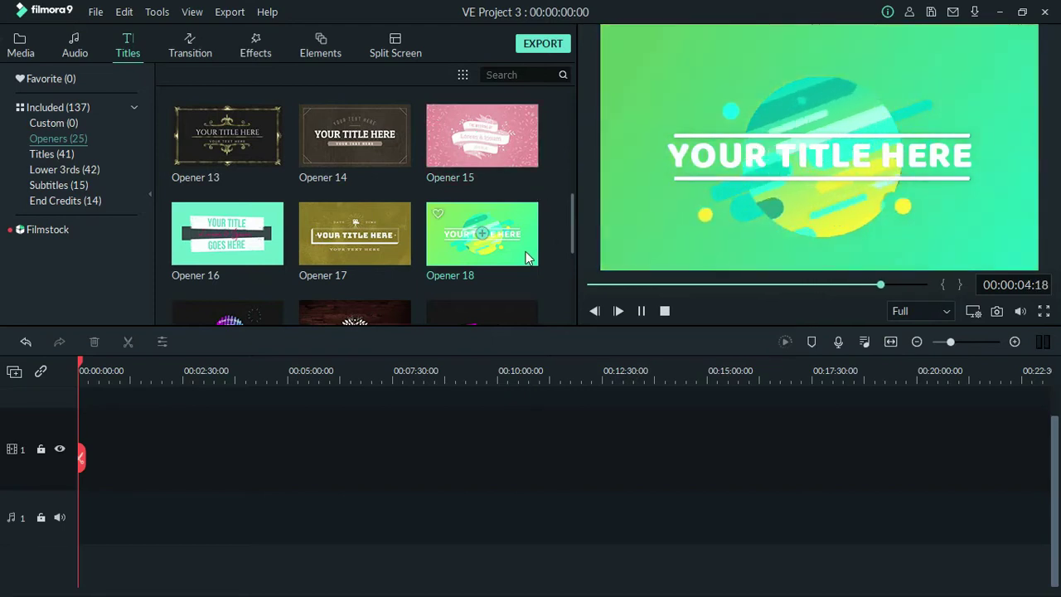
mouse_move(572, 243)
left_mouse_down()
mouse_move(568, 198)
mouse_move(567, 251)
left_mouse_up()
left_click(520, 210)
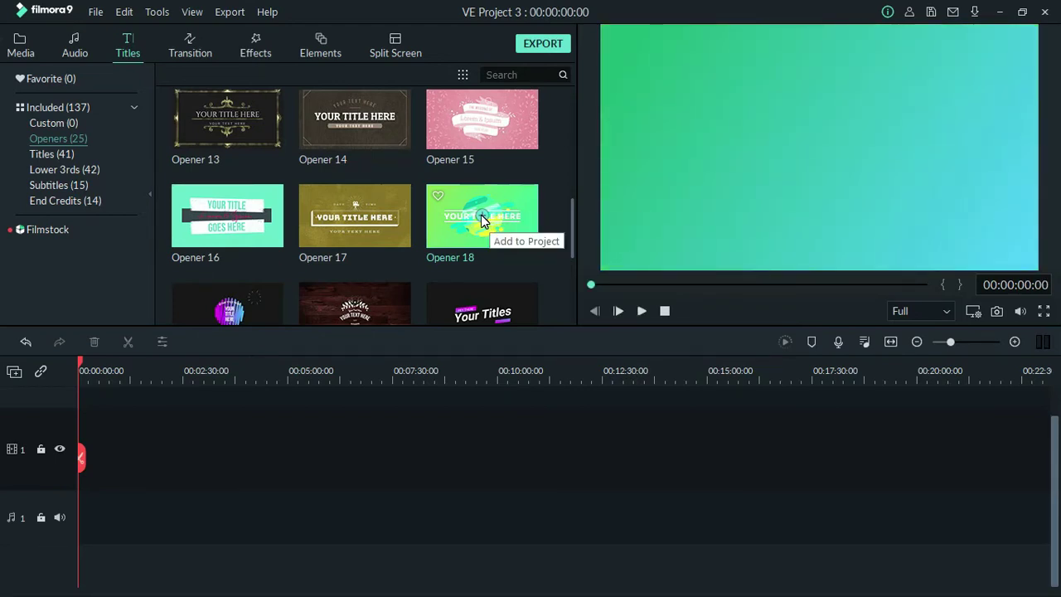
Step: Add the Opener 18 title to video track 1 at the start of the timeline
left_click(481, 214)
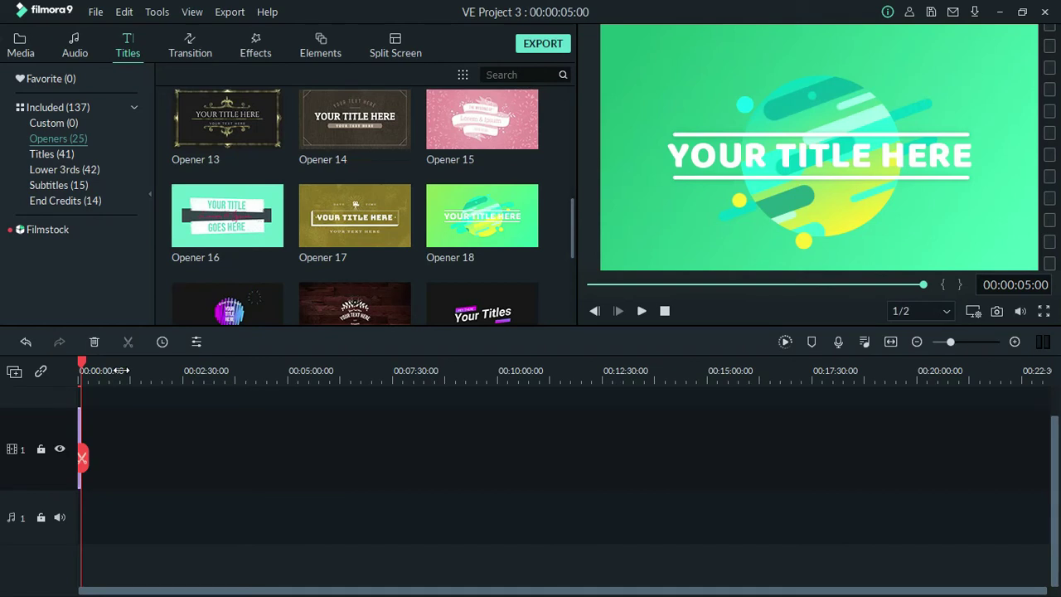
left_click_drag(124, 371, 145, 371)
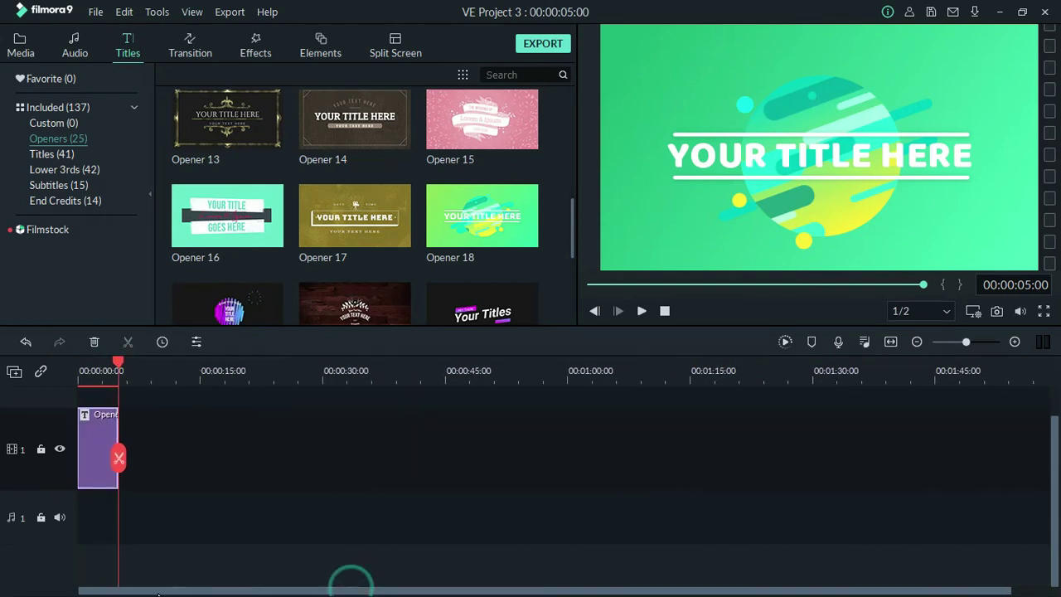
left_click_drag(157, 375, 361, 366)
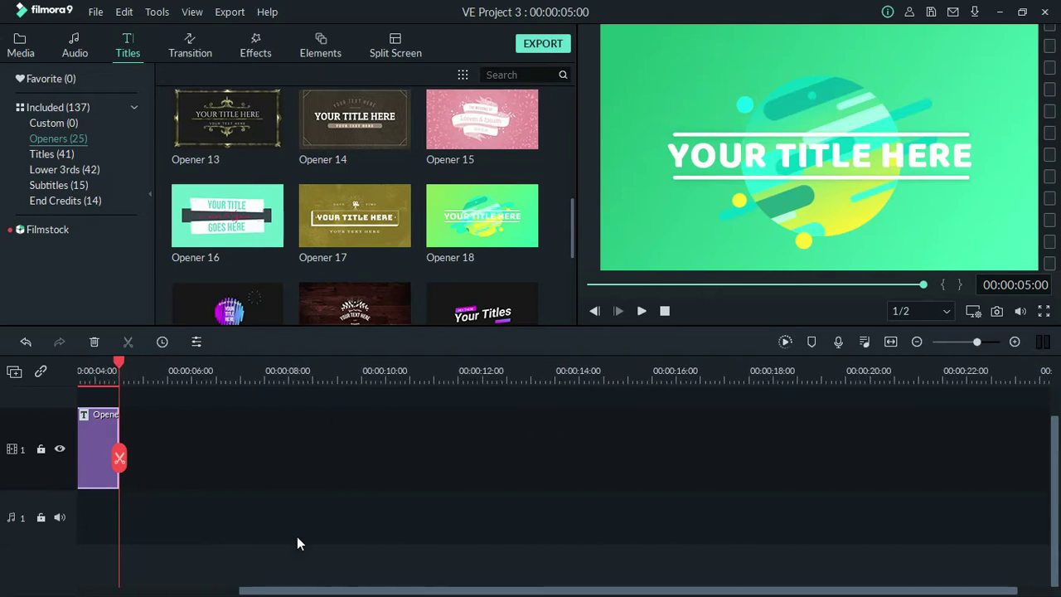
scroll(315, 590, "left", 5)
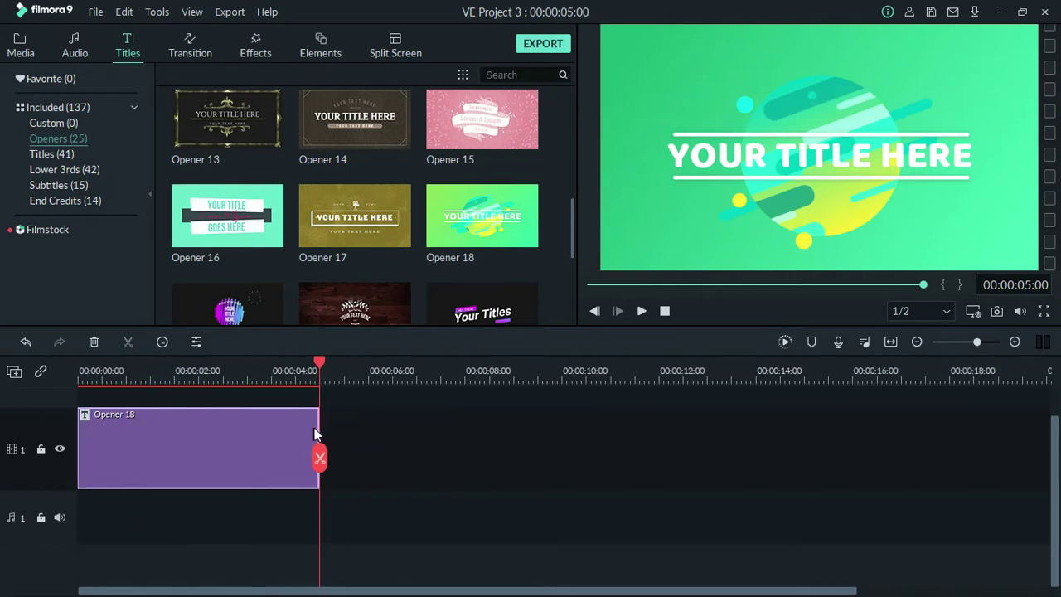
scroll(338, 404, "up", 3)
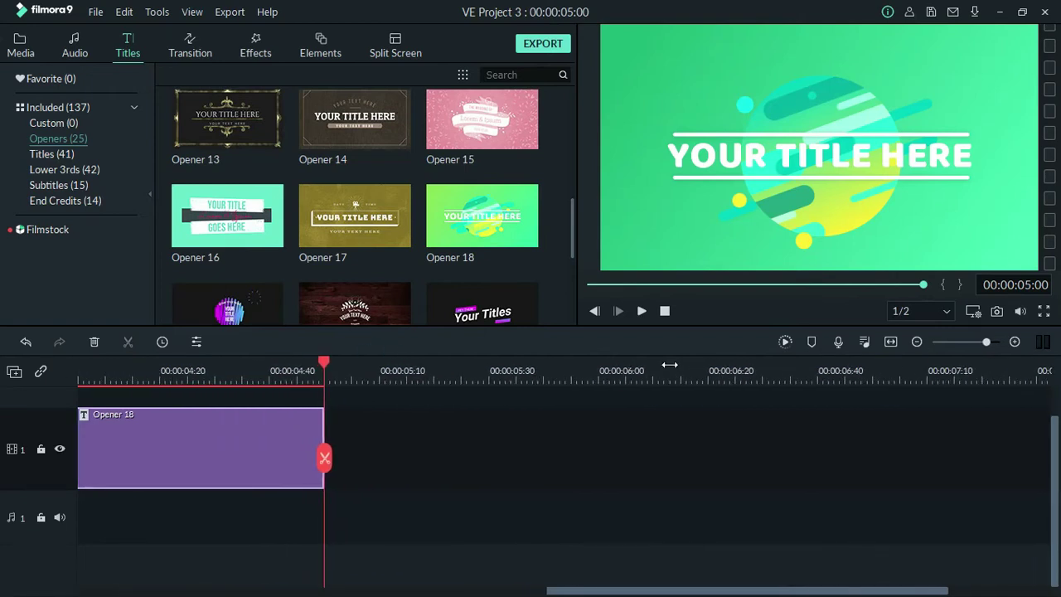
left_click_drag(651, 587, 218, 593)
scroll(666, 370, "down", 1)
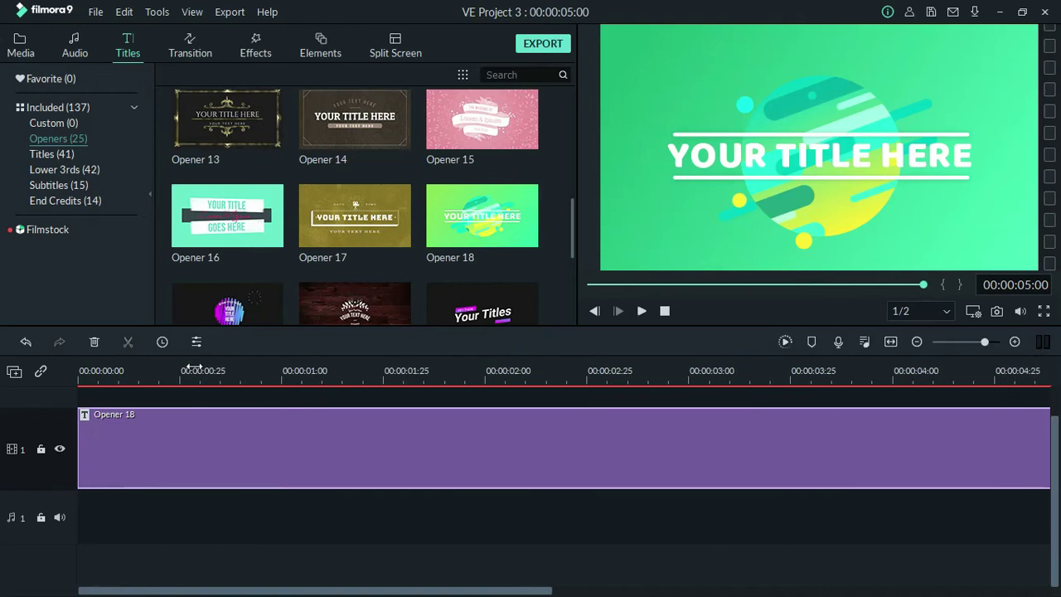
scroll(715, 371, "down", 2)
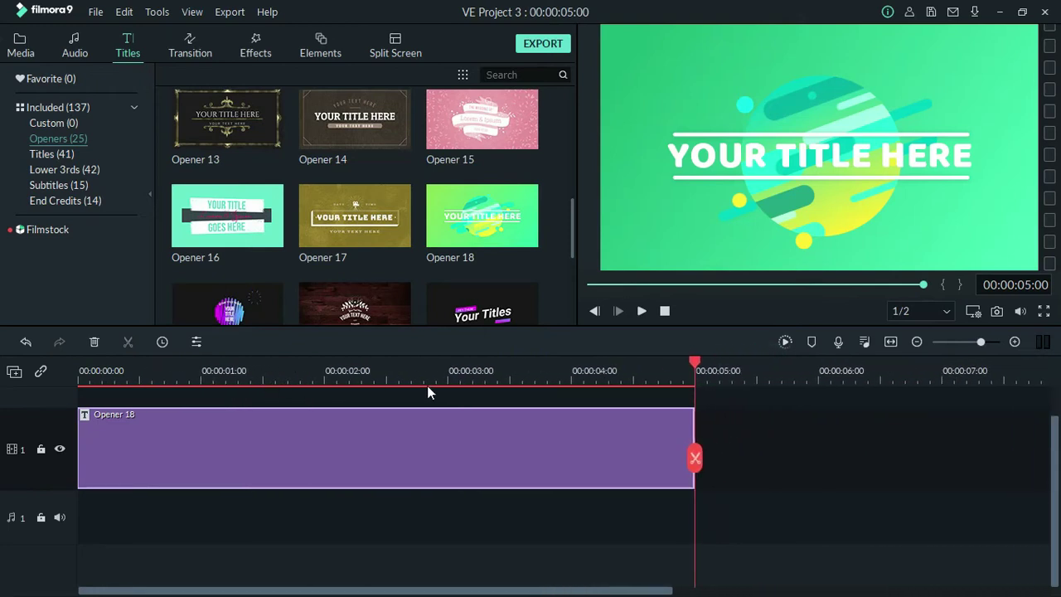
scroll(565, 367, "down", 1)
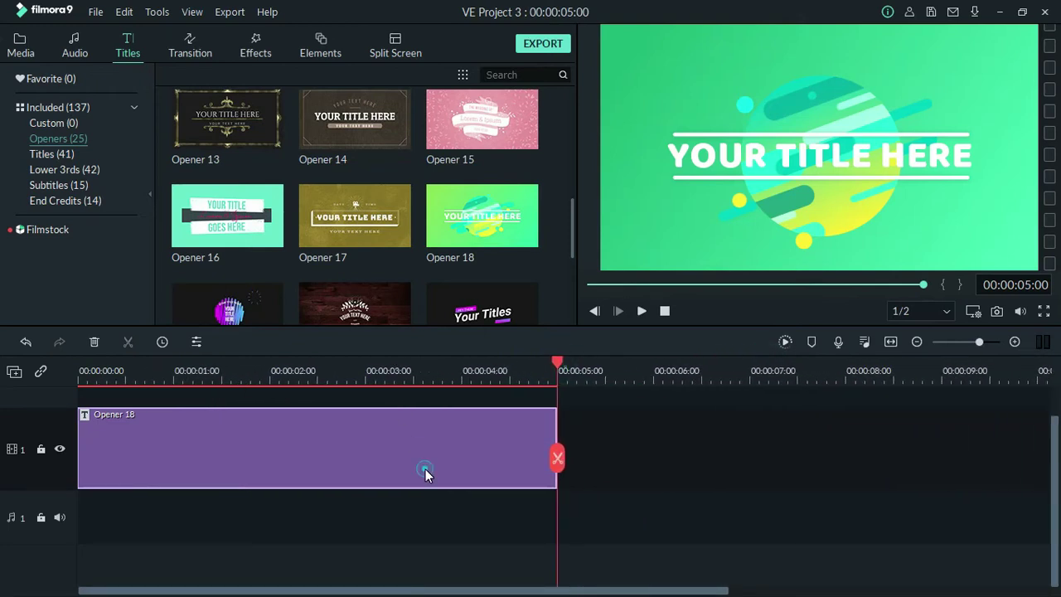
Step: Open the Opener 18 title for editing and replace its placeholder text with TK DAARUL MUSYARROFAH
left_click(716, 160)
double_click(716, 159)
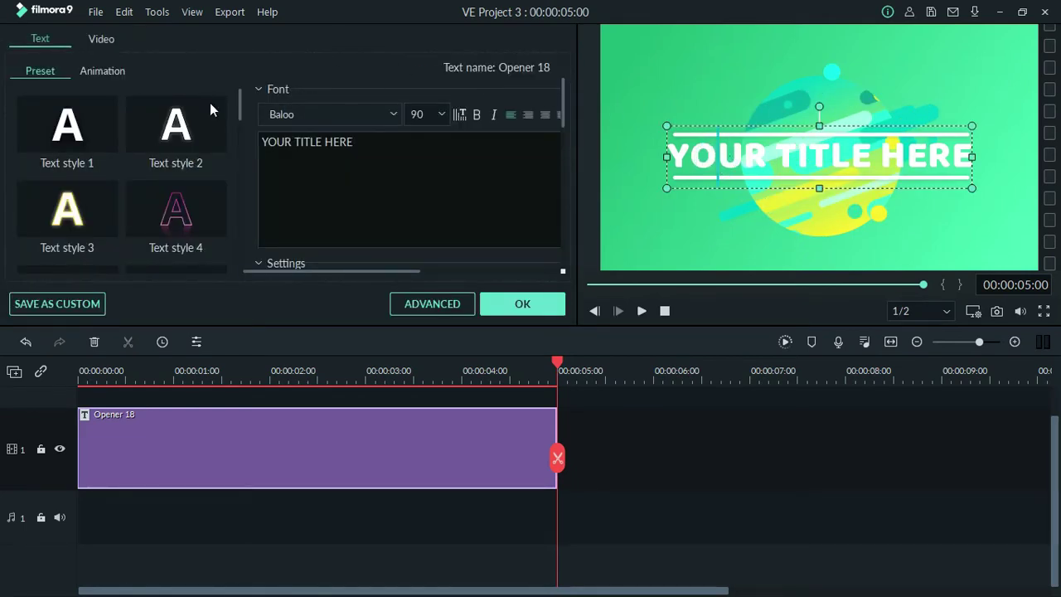
left_click_drag(418, 142, 232, 141)
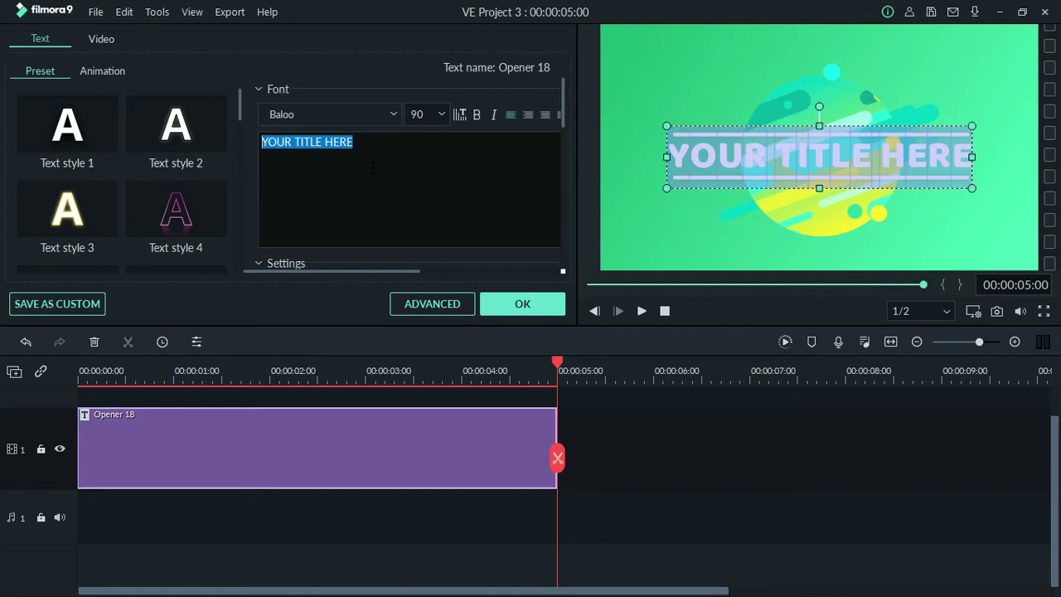
type("daa")
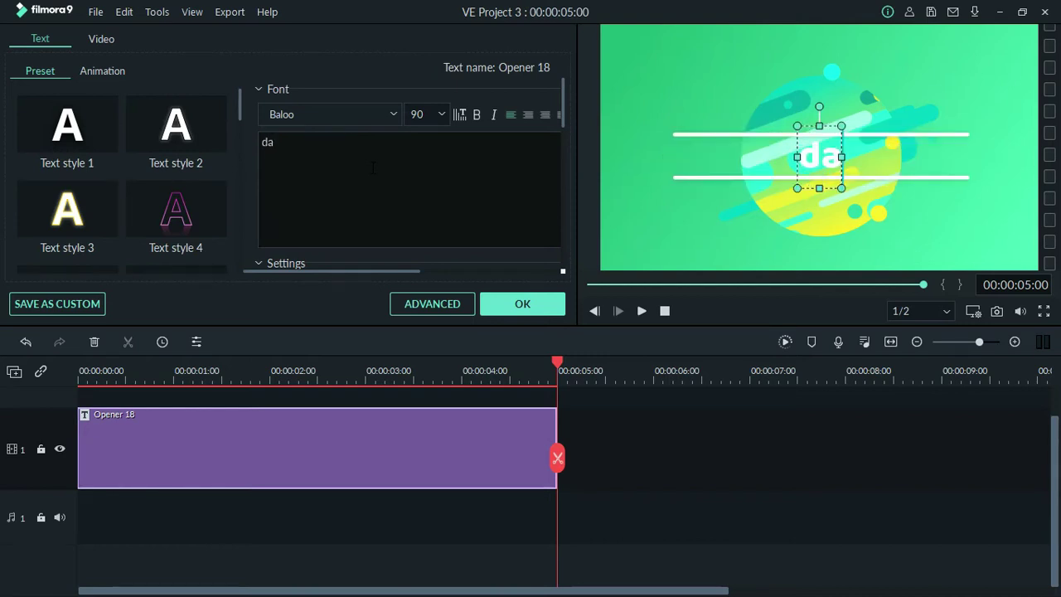
key("BackSpace")
key("BackSpace")
key("BackSpace")
type("DAAR")
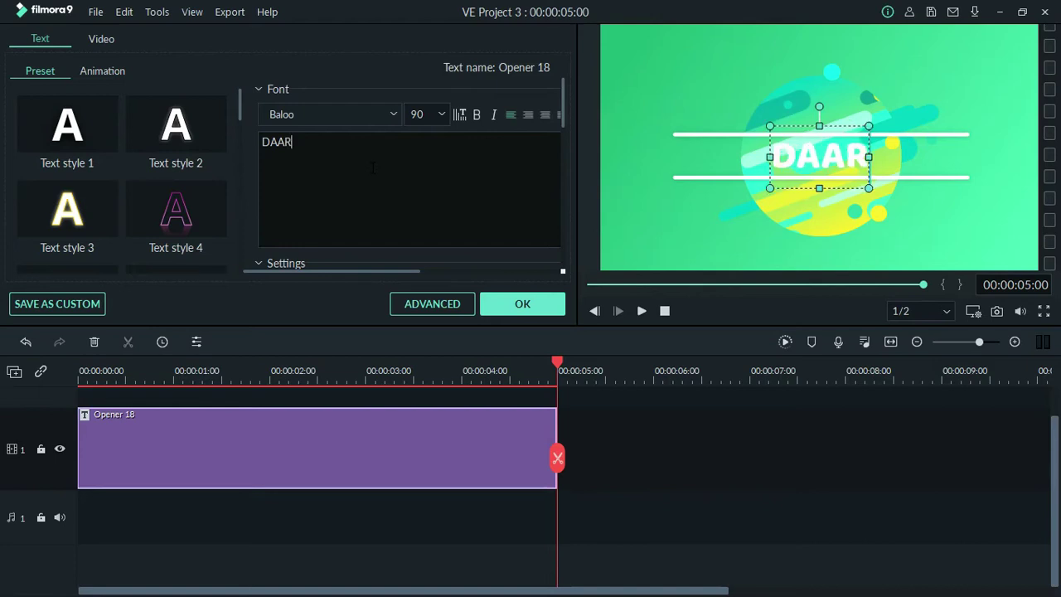
type("ULMU")
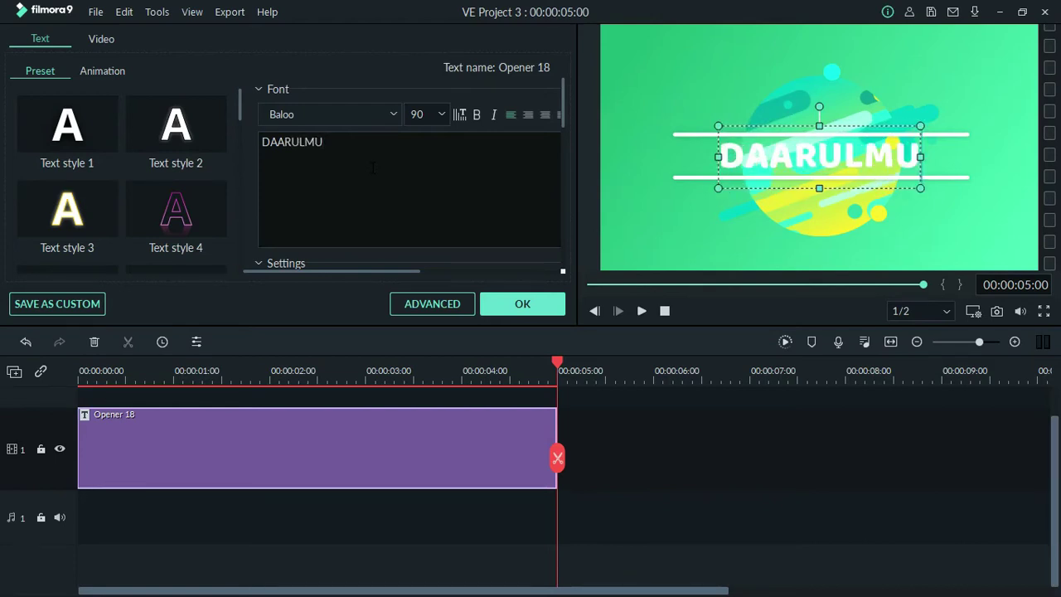
type("SYARROFAH")
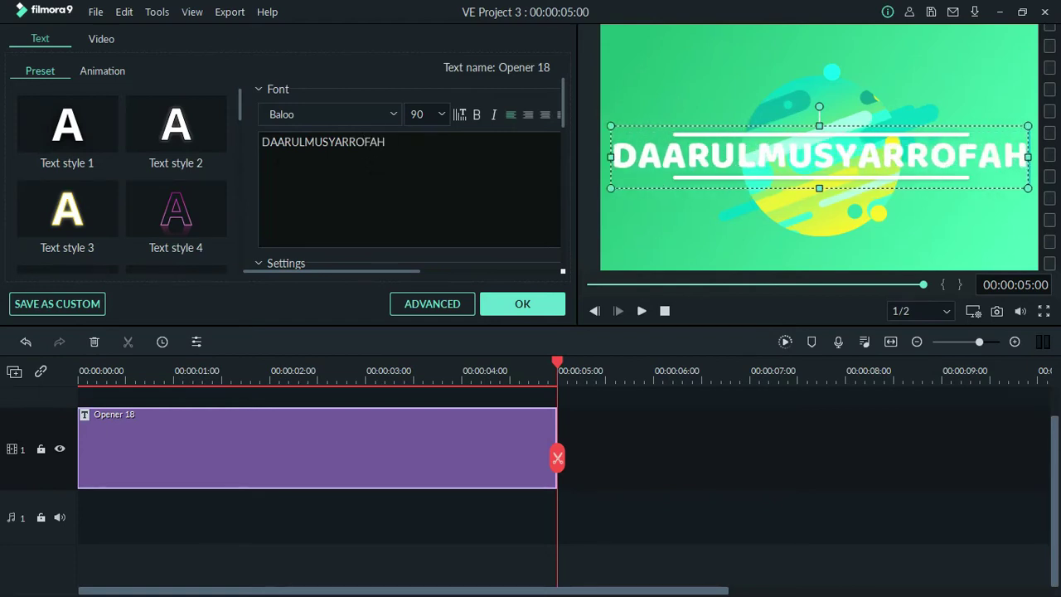
left_click(261, 142)
type("TK")
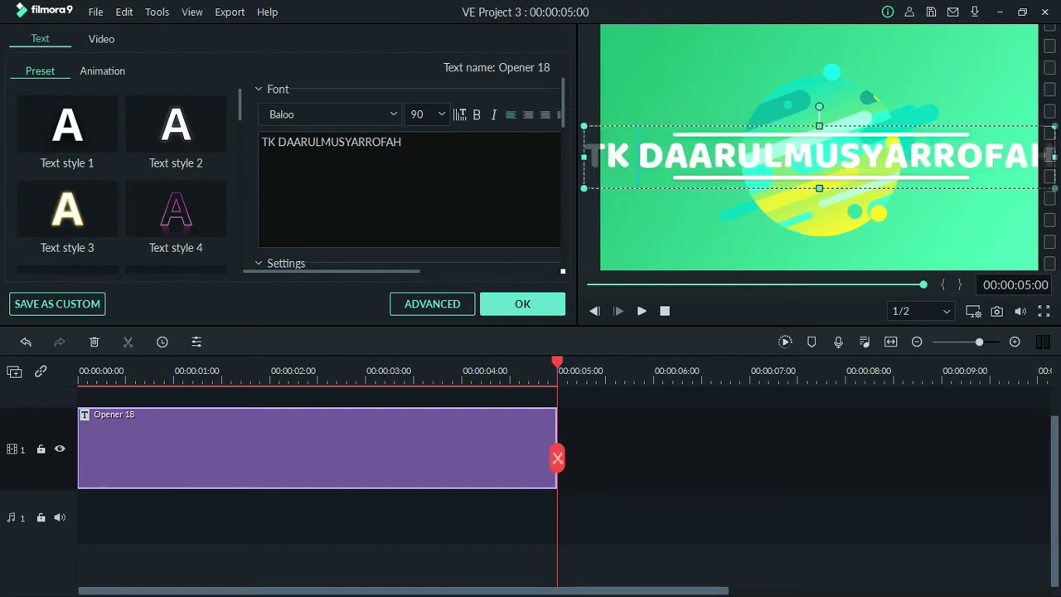
left_click(320, 142)
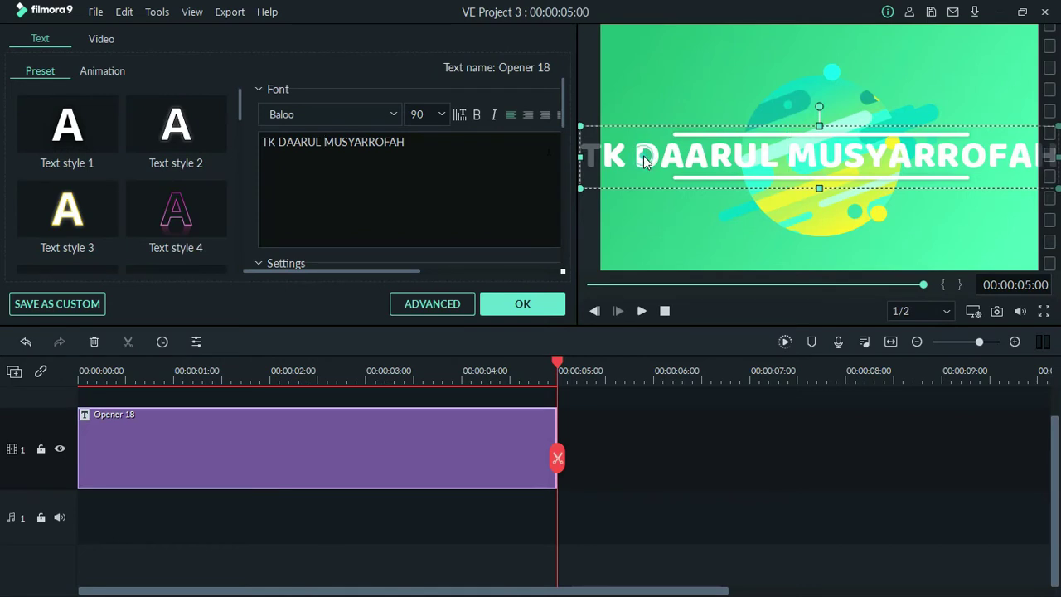
Step: Set the title text's font size to 64, and shrink and centre the text box to fit between the two white lines
left_click_drag(427, 142, 189, 142)
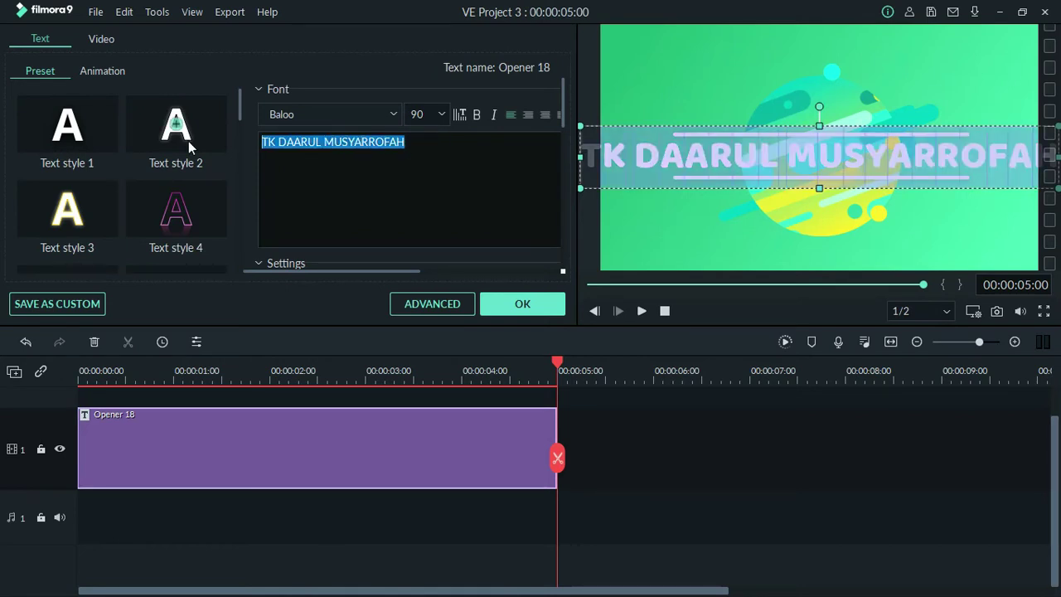
left_click(443, 118)
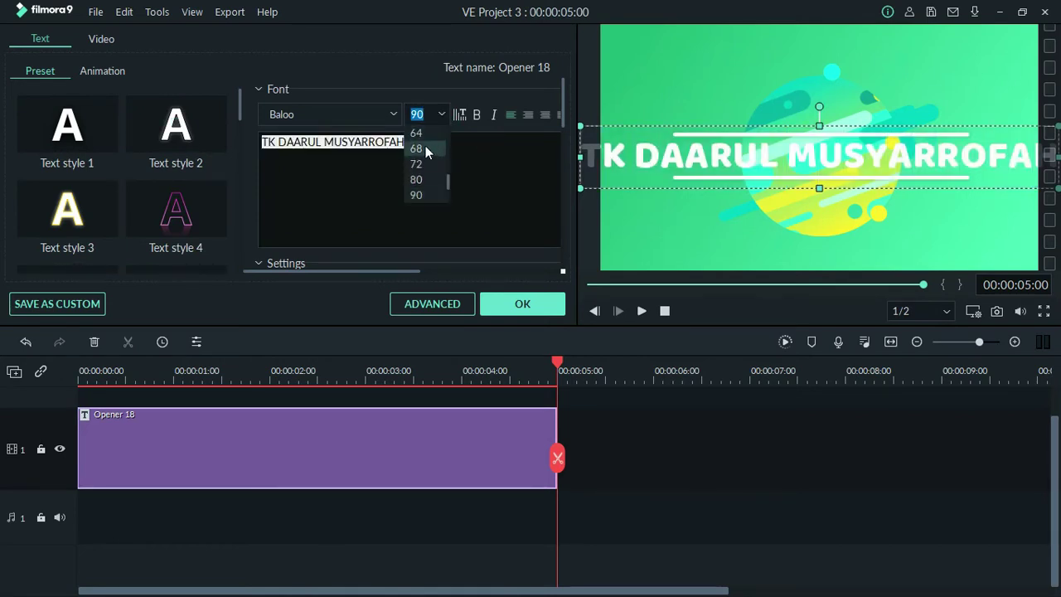
left_click(424, 145)
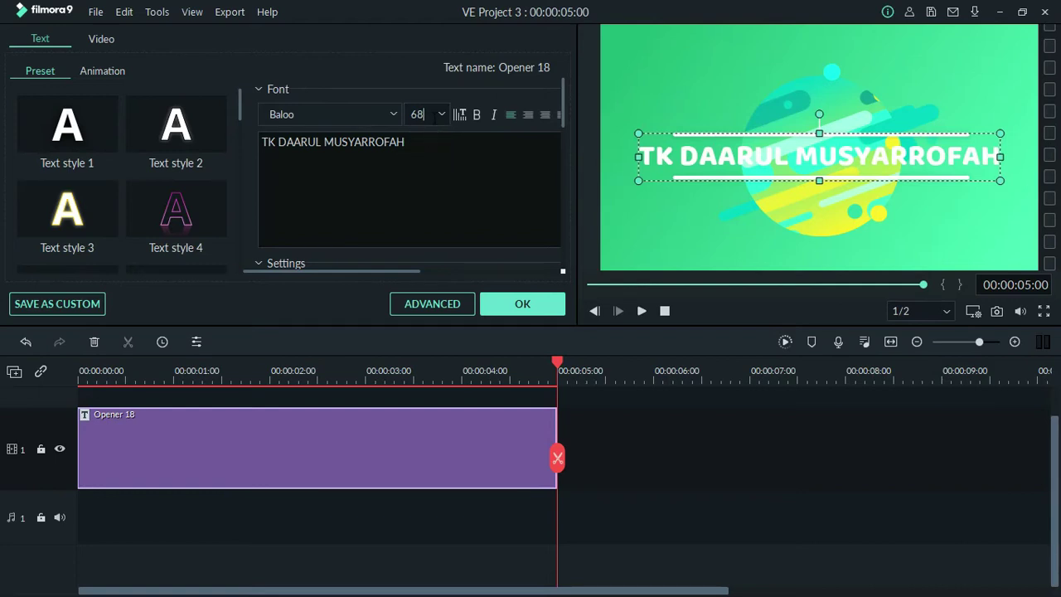
left_click(442, 114)
scroll(440, 137, "up", 1)
left_click(438, 133)
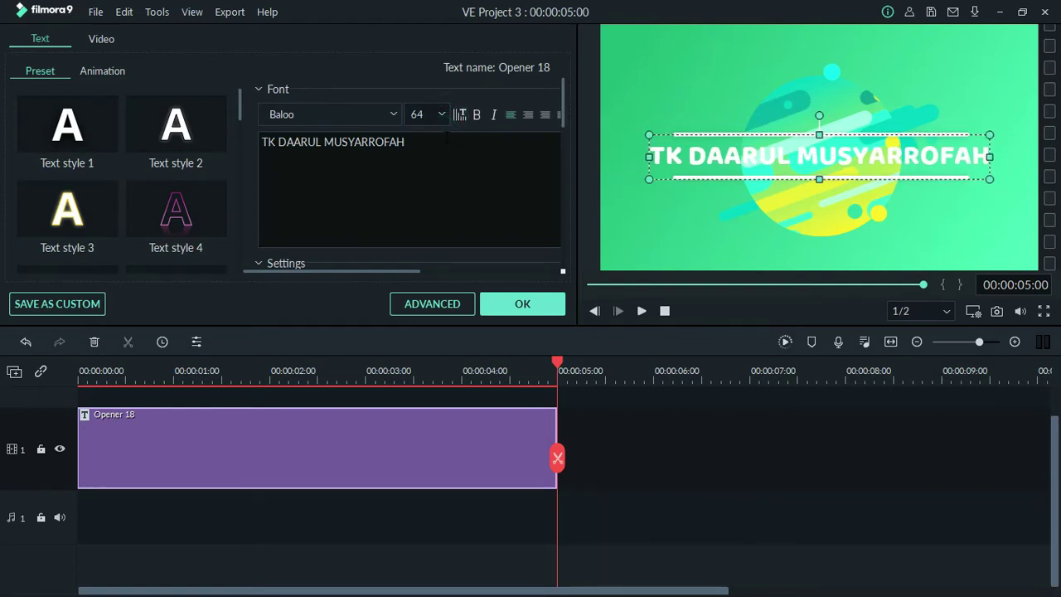
left_click_drag(661, 175, 676, 172)
left_click_drag(871, 157, 865, 159)
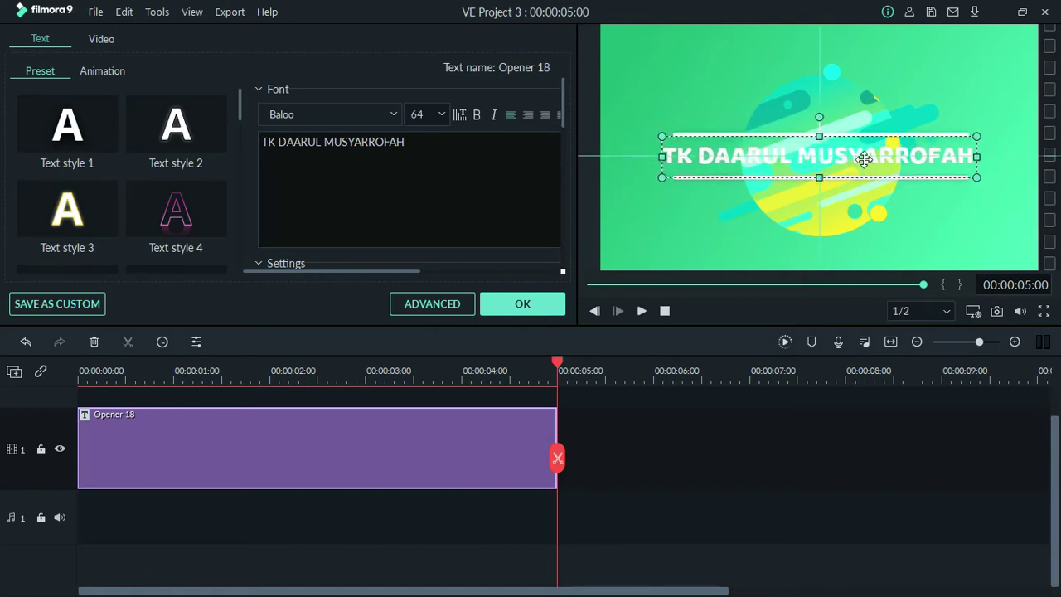
Step: Play the edited Opener 18 title from the start of the timeline and return the playhead to 00:00:00:00
left_click(556, 363)
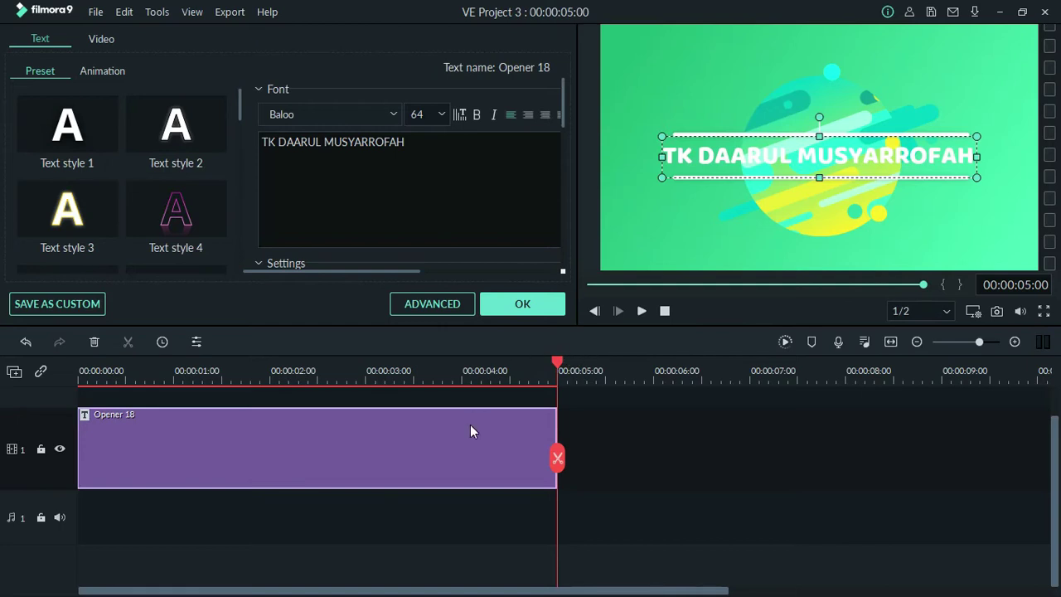
left_click_drag(558, 362, 3, 365)
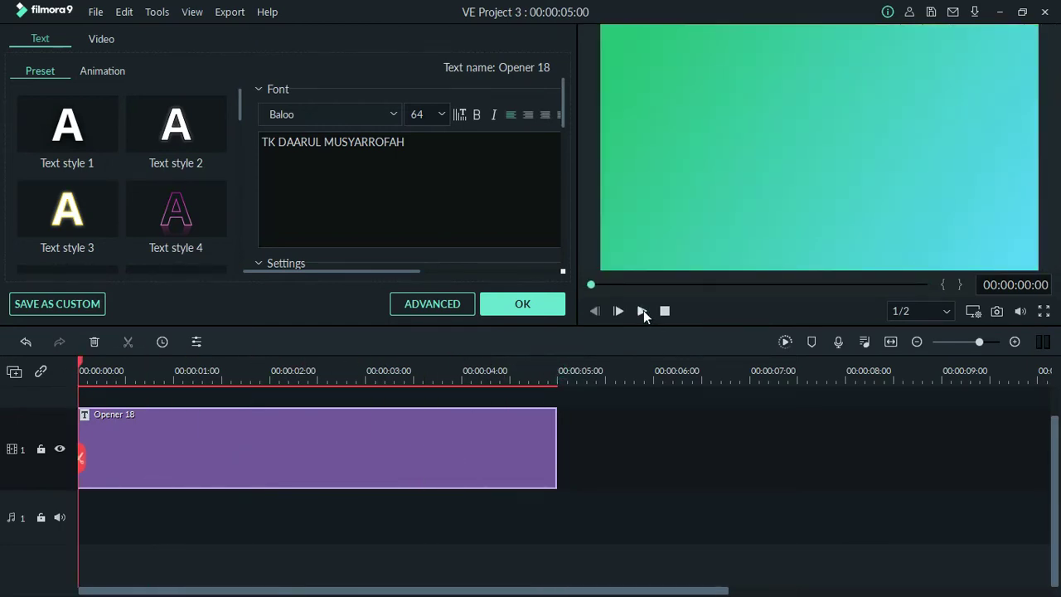
left_click(642, 311)
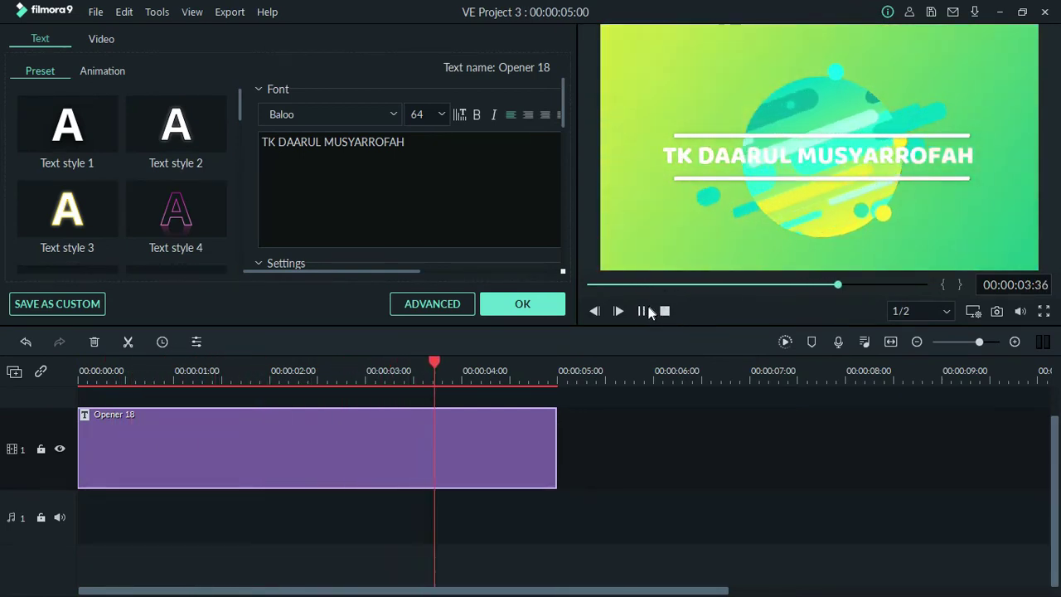
left_click(642, 311)
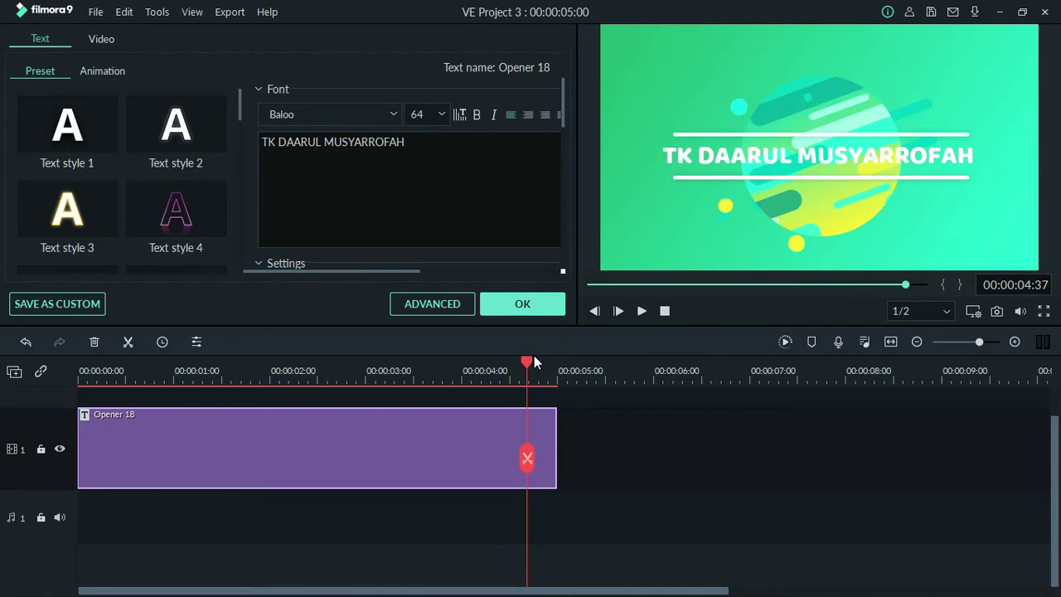
left_click_drag(524, 365, 80, 363)
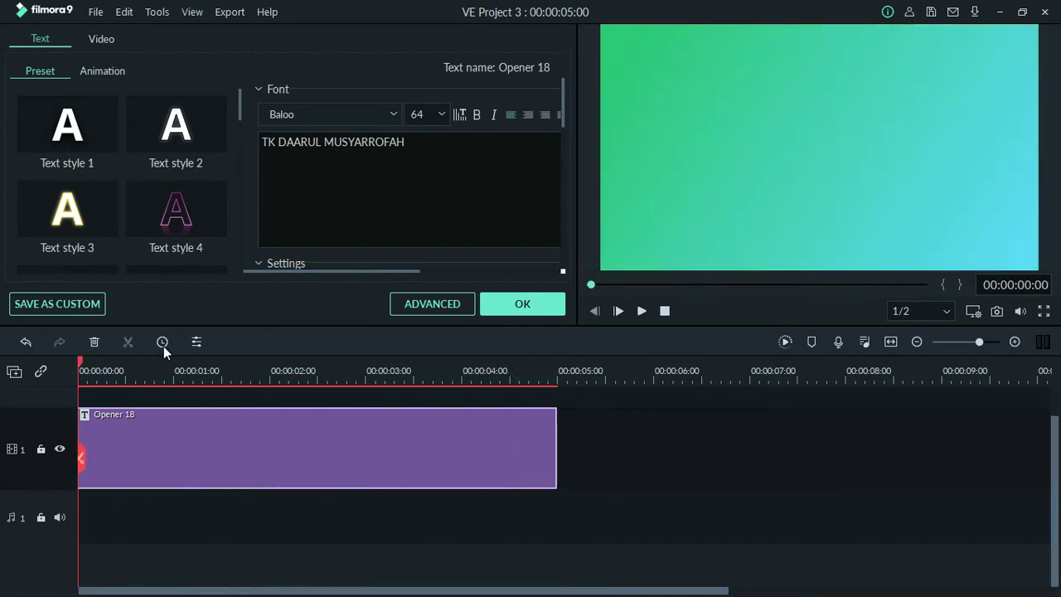
Step: Switch to the sample video in the media player and play its opening from the start, pausing on the TEMA KEBUTUHAN KU title
key("alt+Tab")
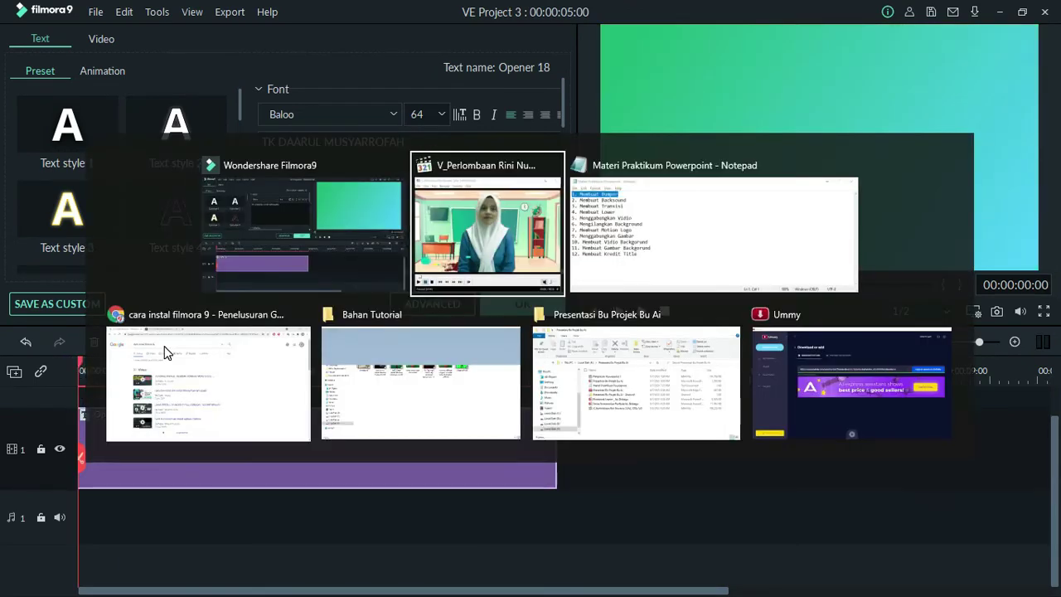
key("alt+Tab")
left_click(237, 464)
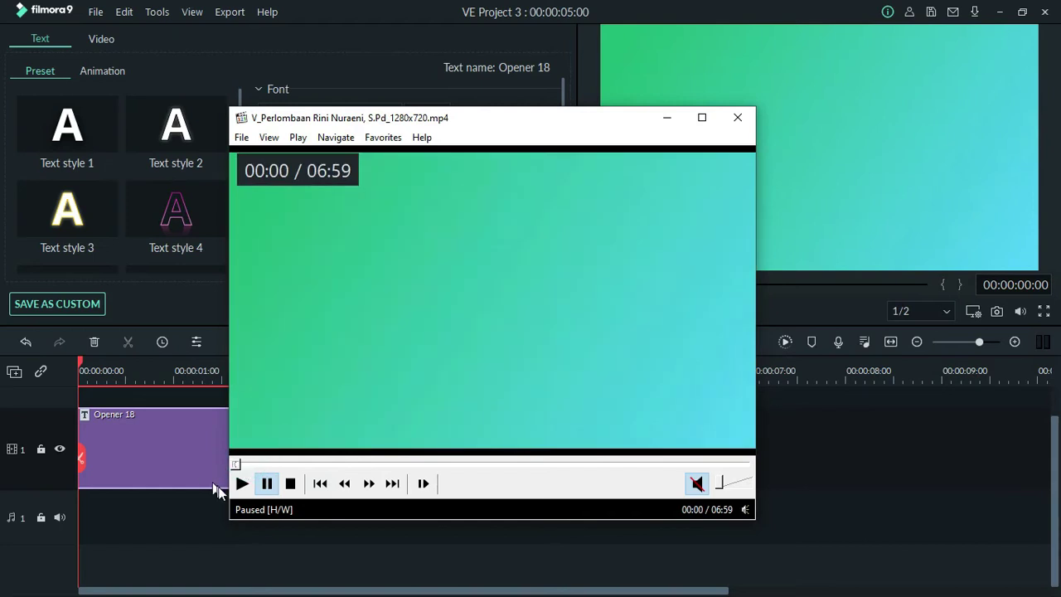
left_click(243, 486)
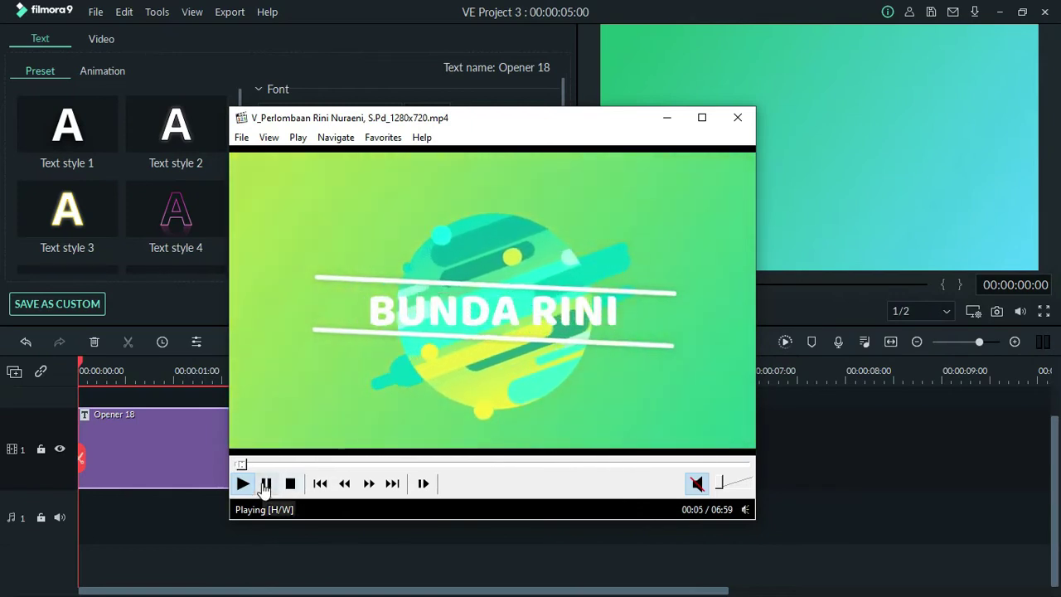
left_click(267, 484)
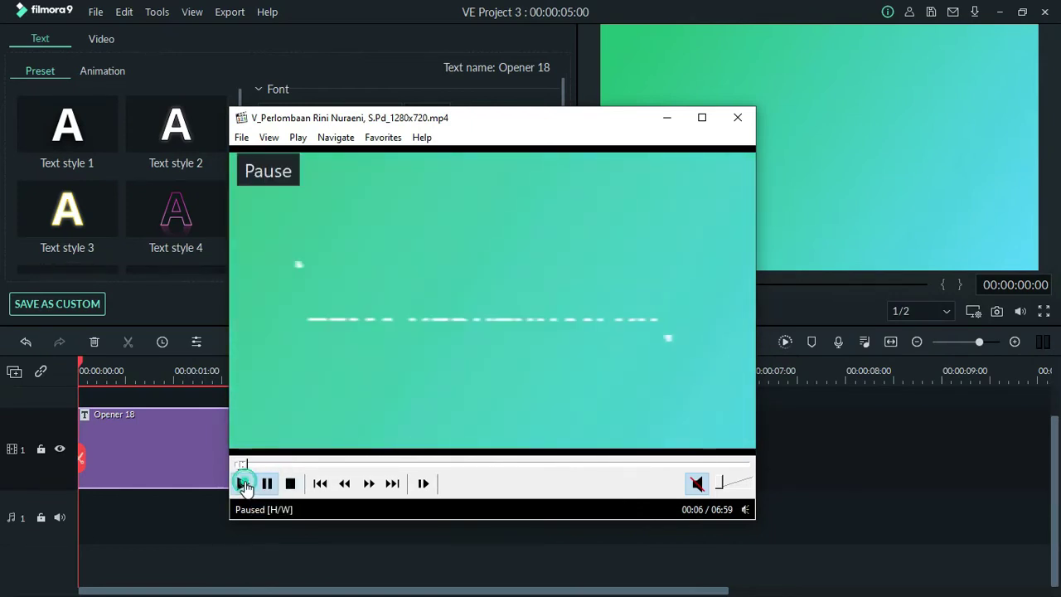
left_click(243, 484)
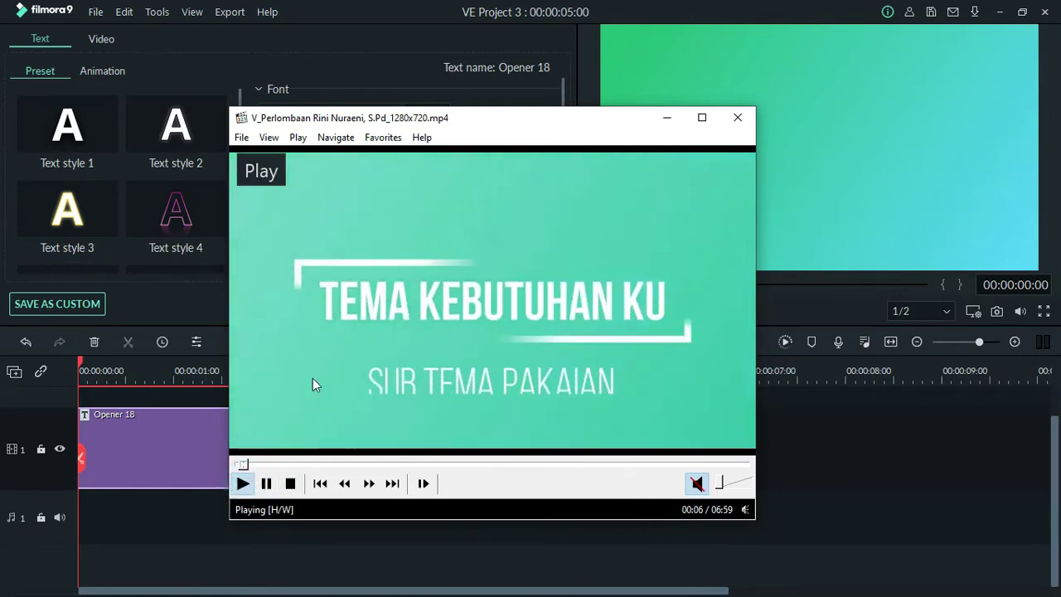
left_click(267, 484)
left_click_drag(535, 112, 489, 106)
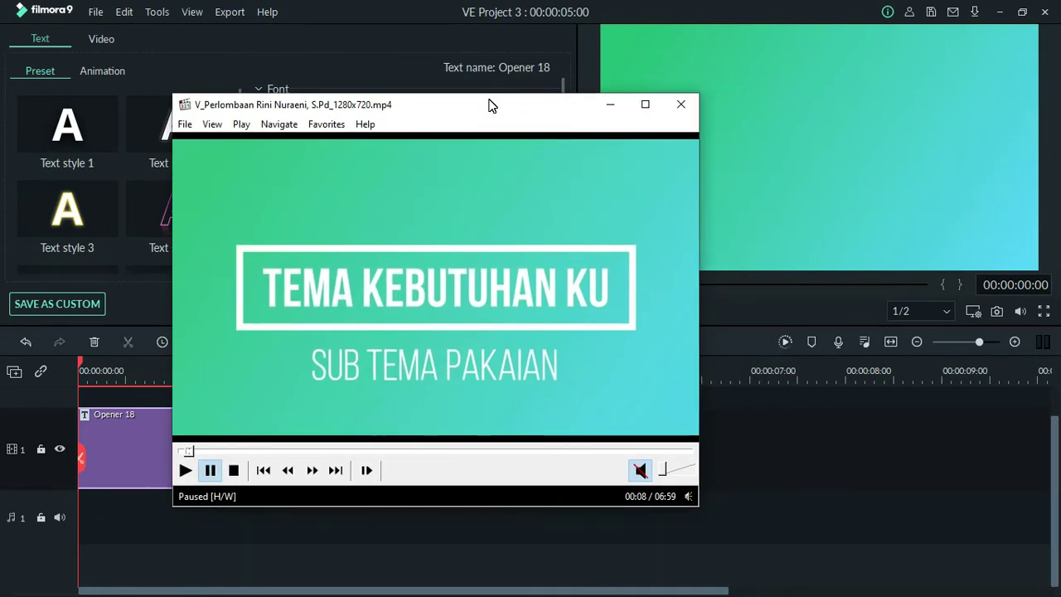
left_click_drag(498, 111, 471, 101)
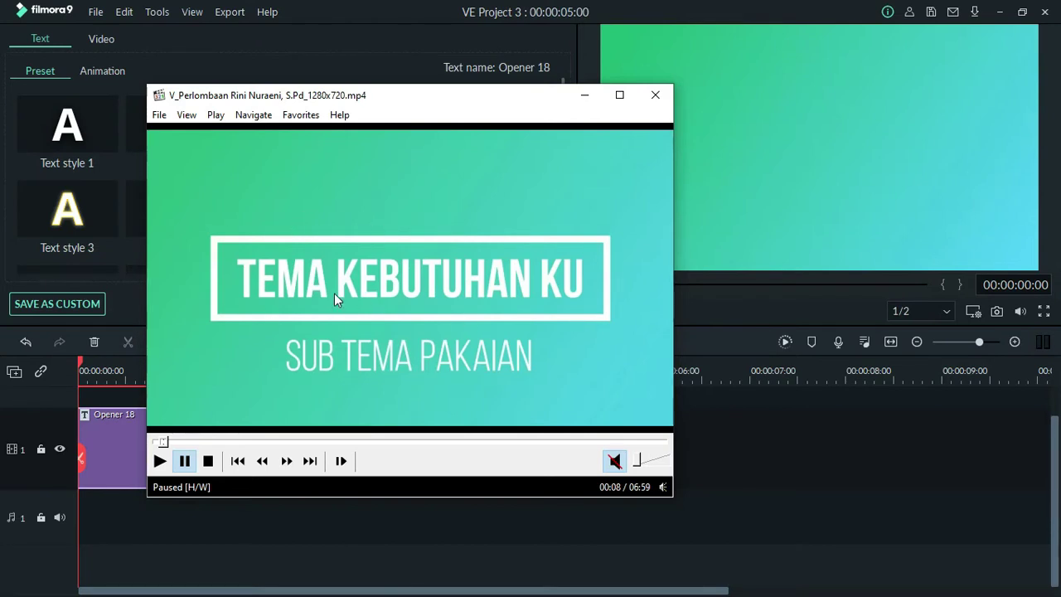
Step: Replay the sample video from the beginning and pause it on the opening word BERSAMA
left_click_drag(163, 441, 124, 443)
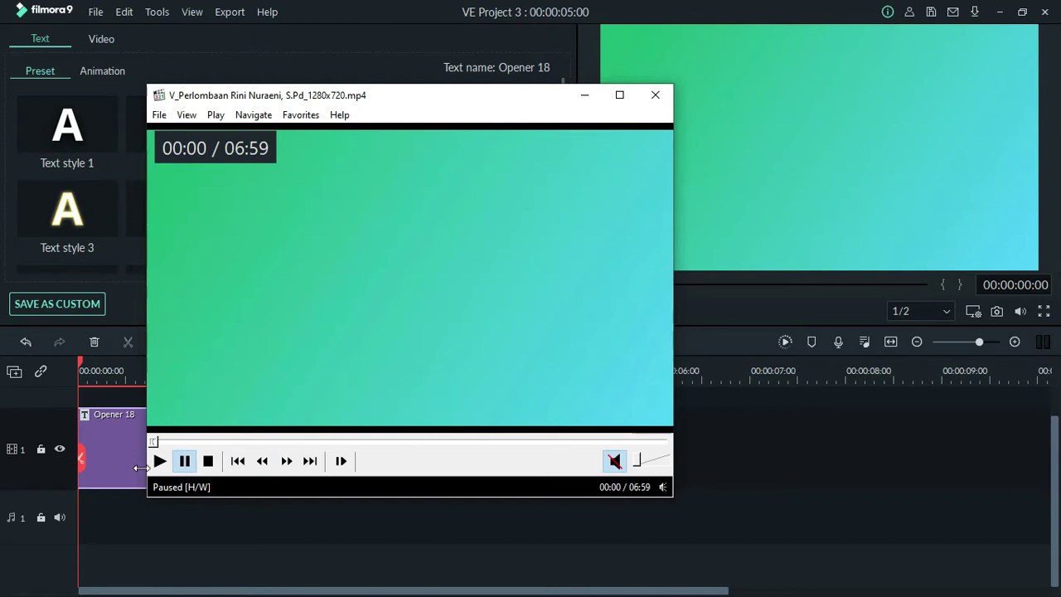
left_click(161, 462)
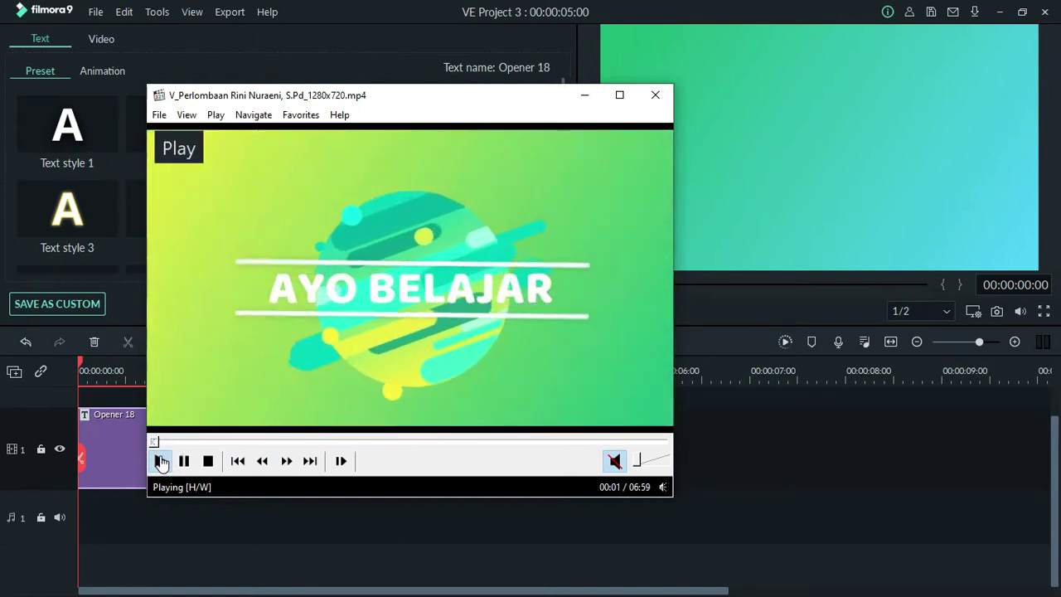
left_click(184, 461)
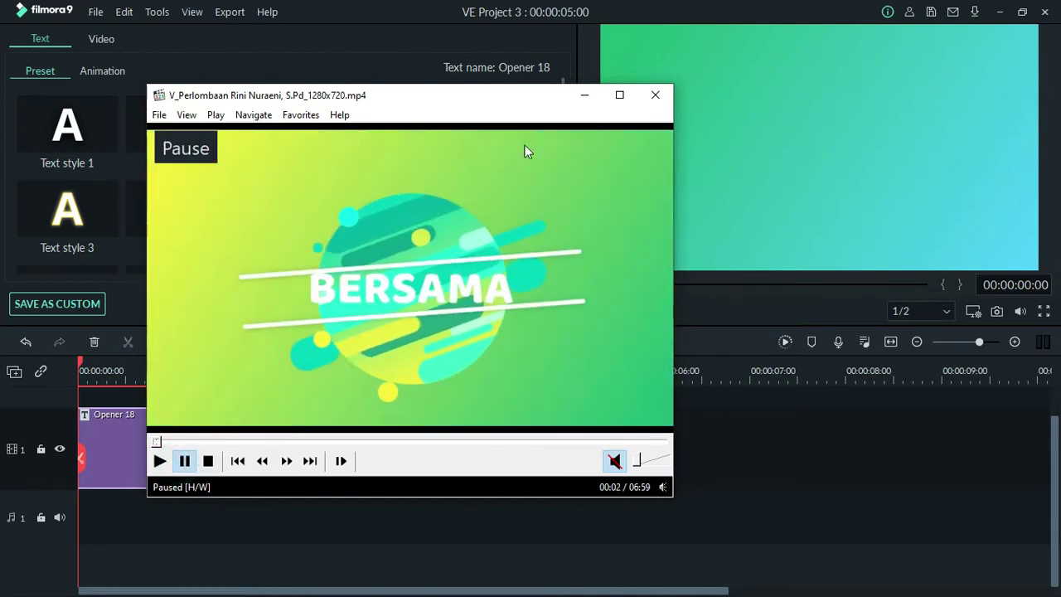
Step: Return to Filmora and replay the Opener 18 title to check its text timing, pausing at about 3 seconds
left_click(589, 96)
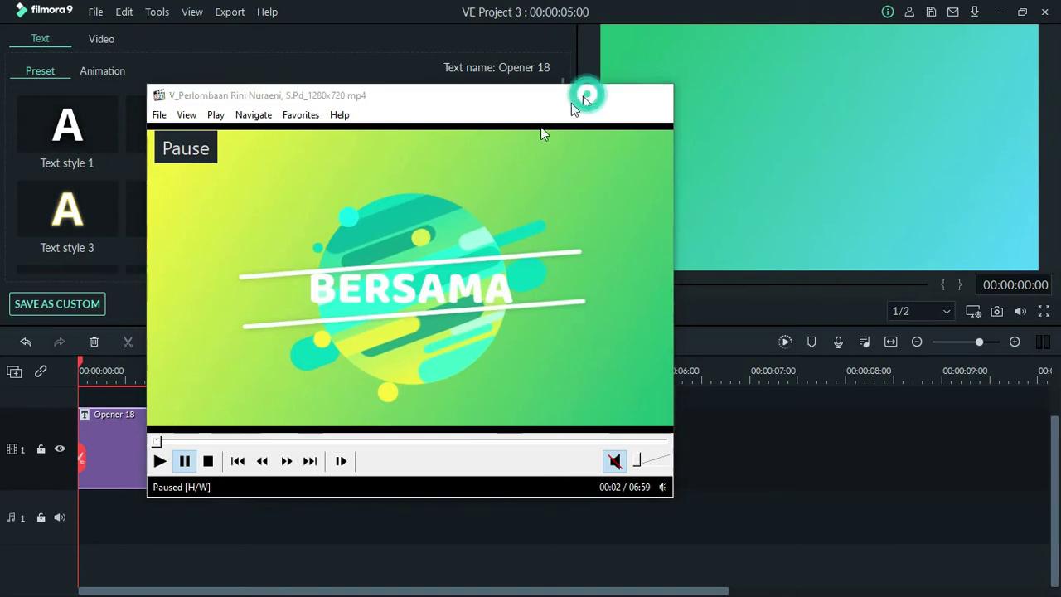
left_click(638, 310)
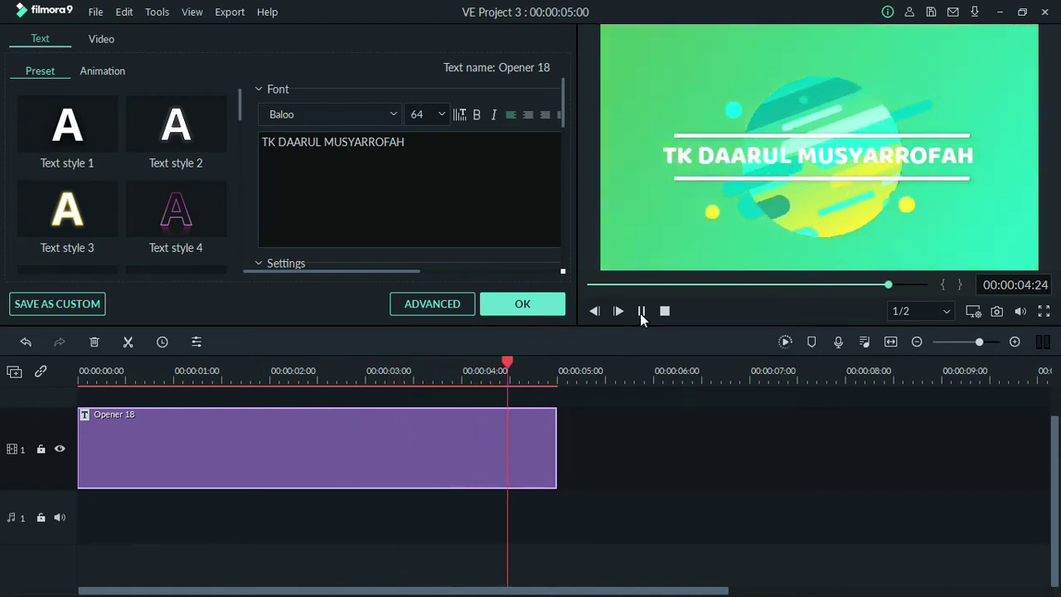
left_click(641, 311)
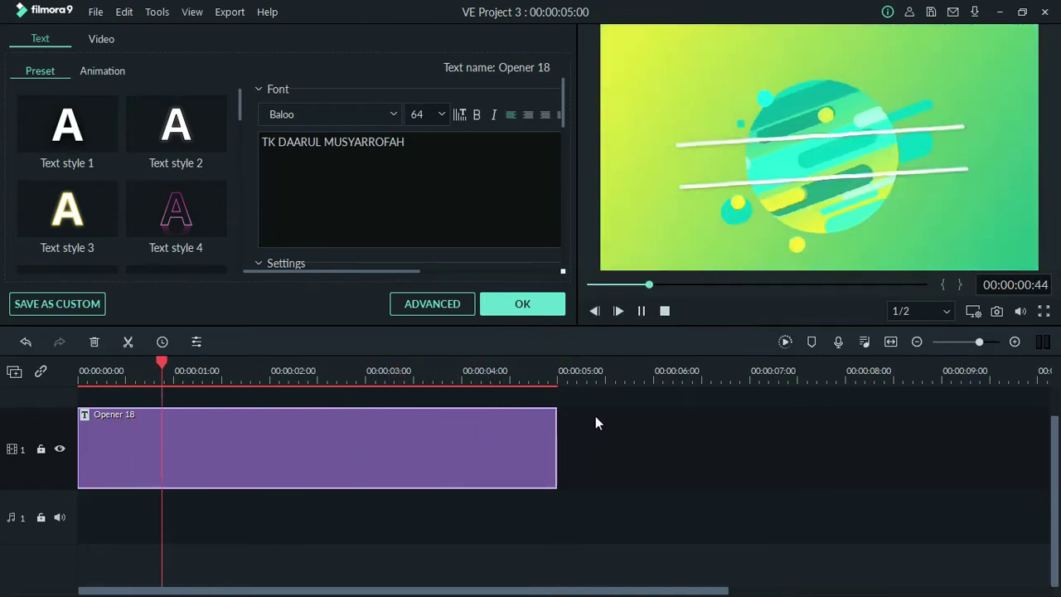
left_click(643, 311)
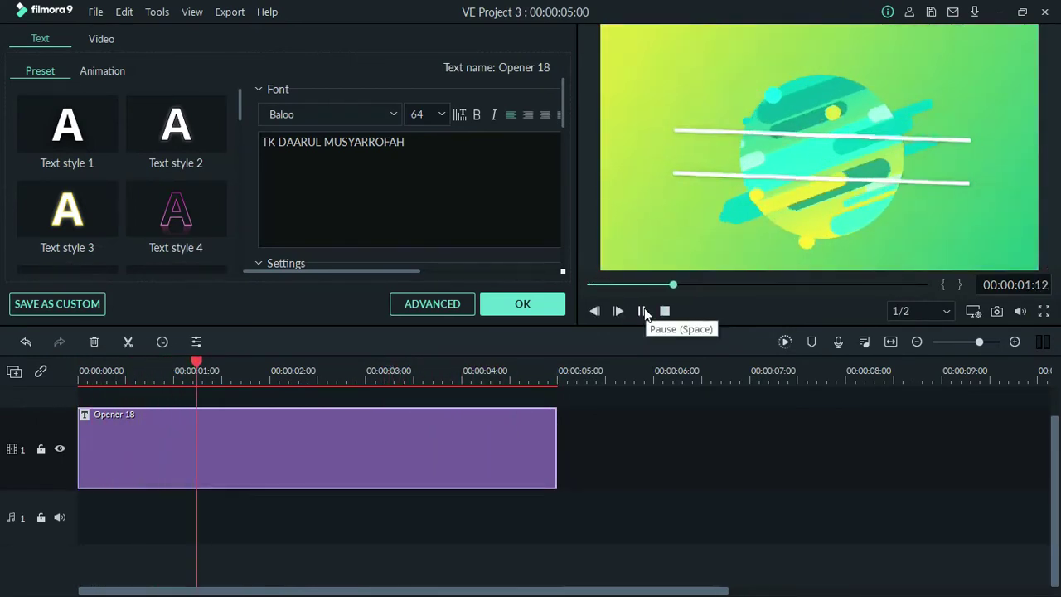
left_click(643, 312)
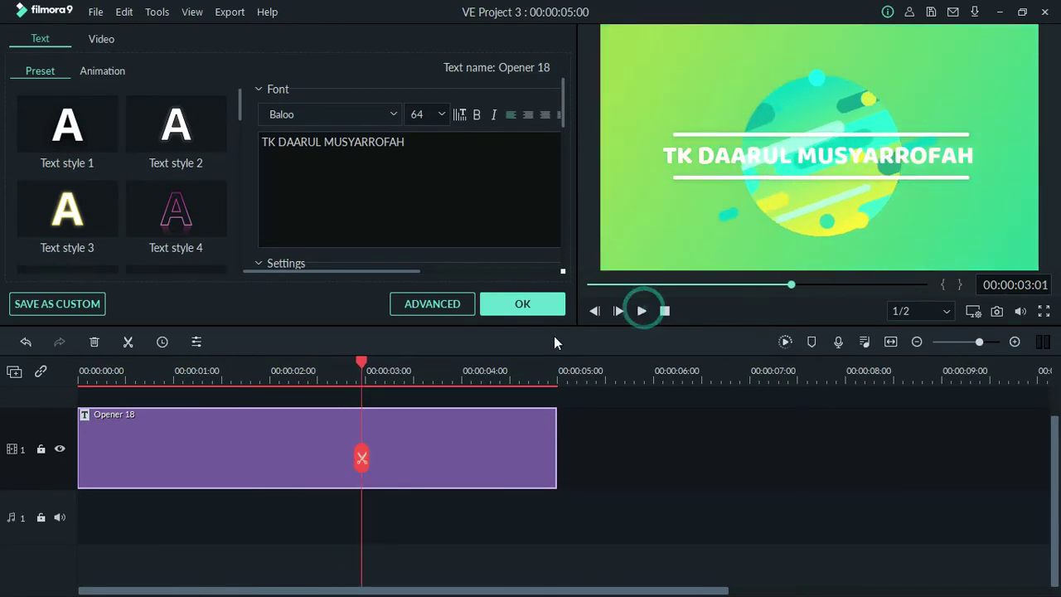
Step: Copy the Opener 18 clip and paste the duplicate on the same track at 00:00:06:25
left_click(518, 449)
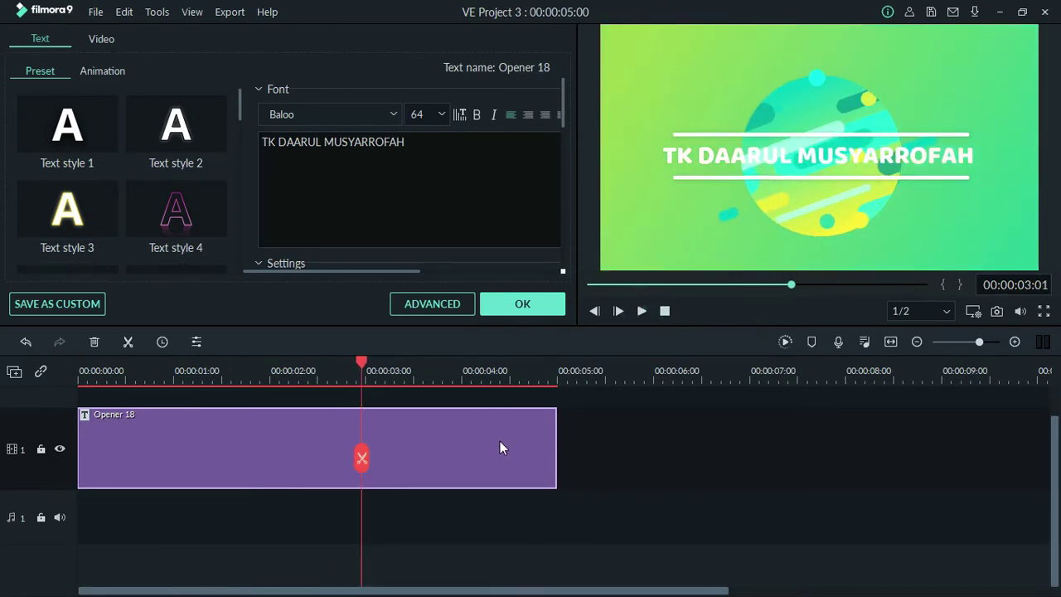
left_click(407, 449)
right_click(407, 448)
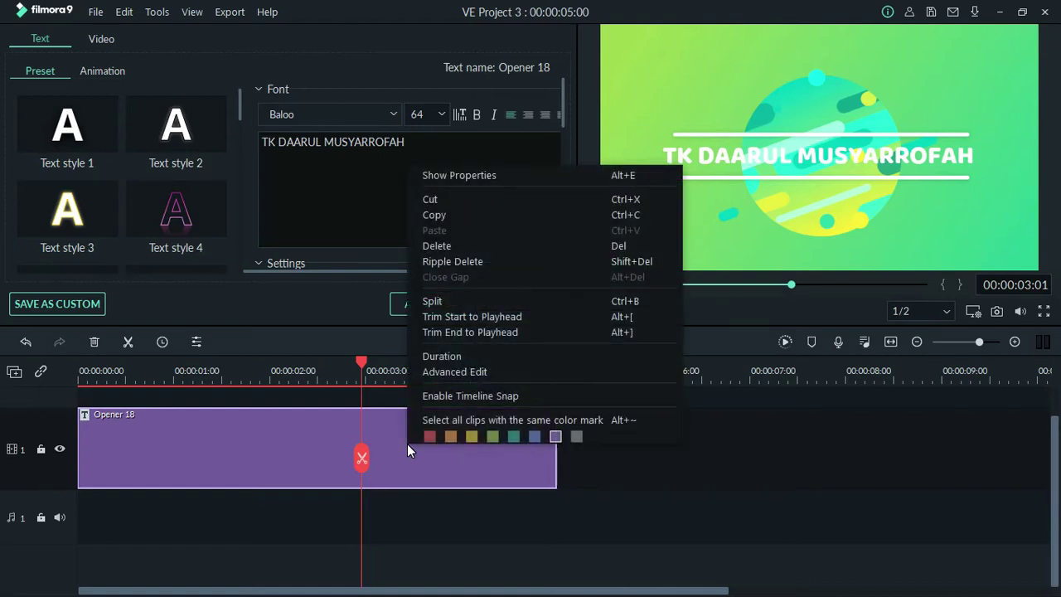
left_click(445, 217)
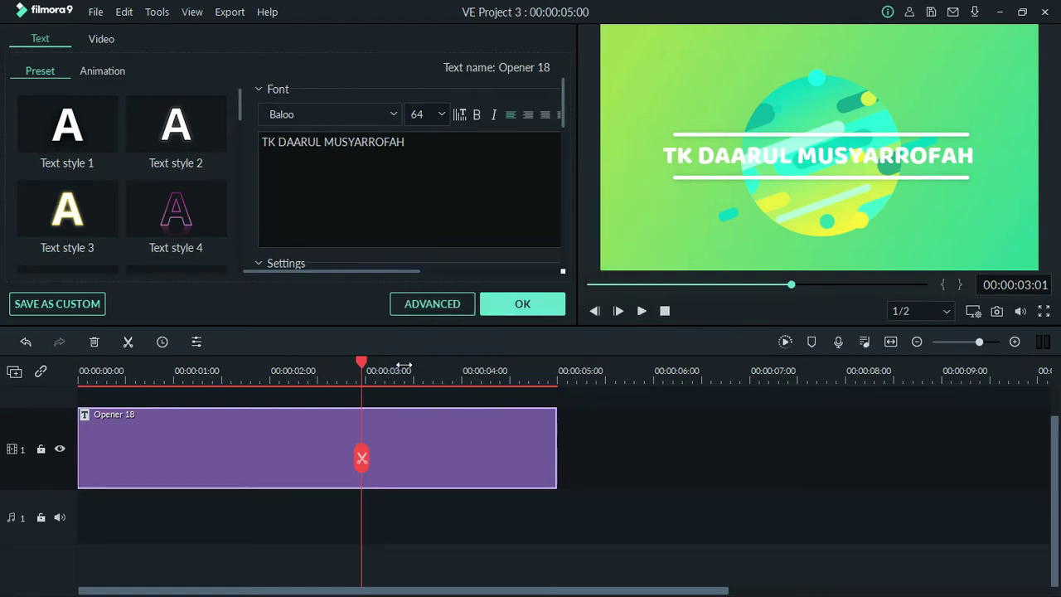
left_click_drag(372, 367, 701, 371)
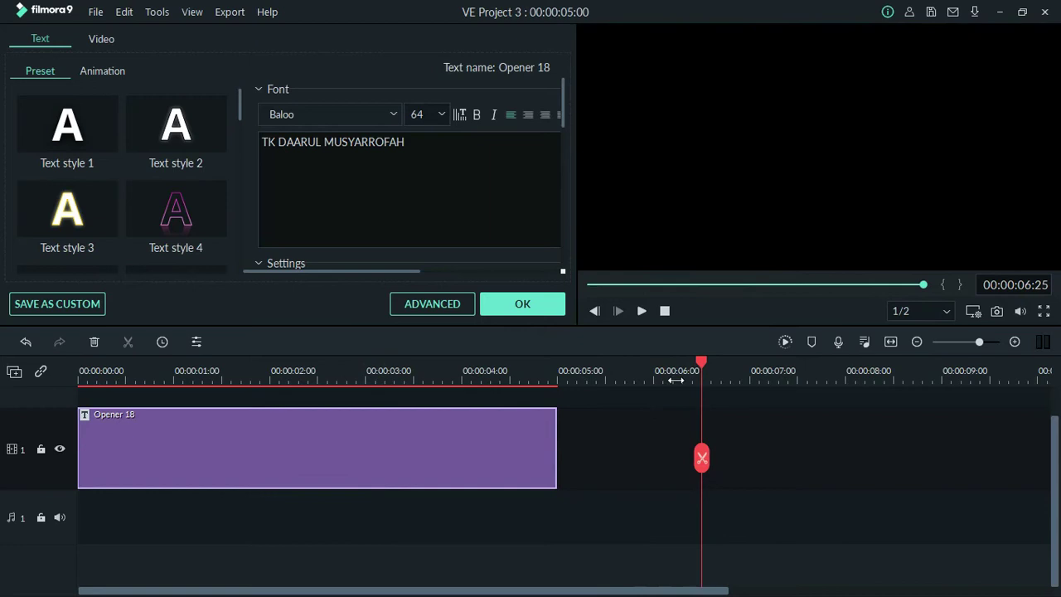
key("ctrl+v")
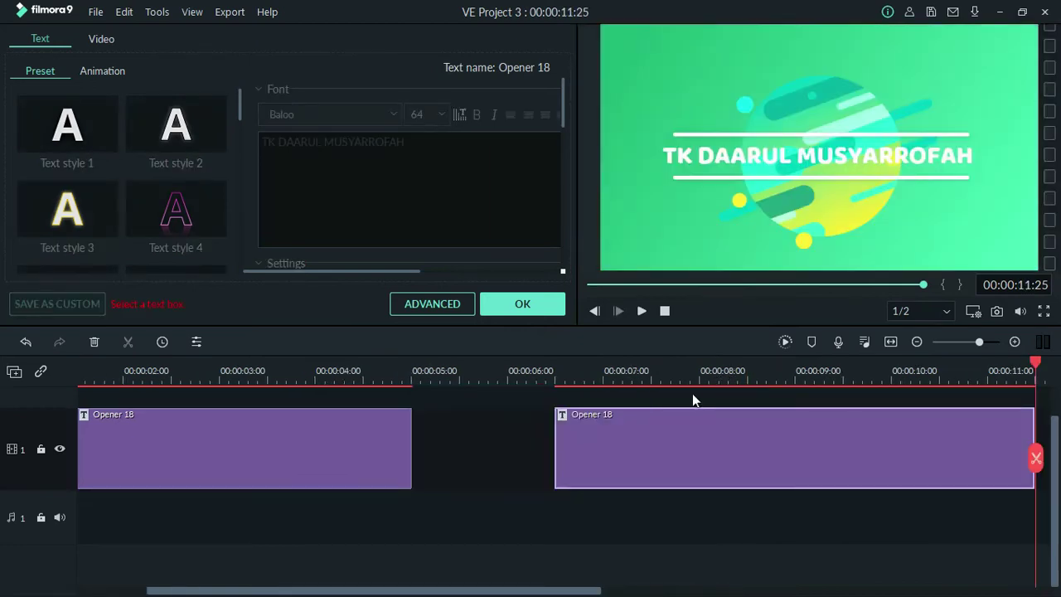
Step: Ripple delete the empty gap between the two Opener 18 clips
left_click(500, 438)
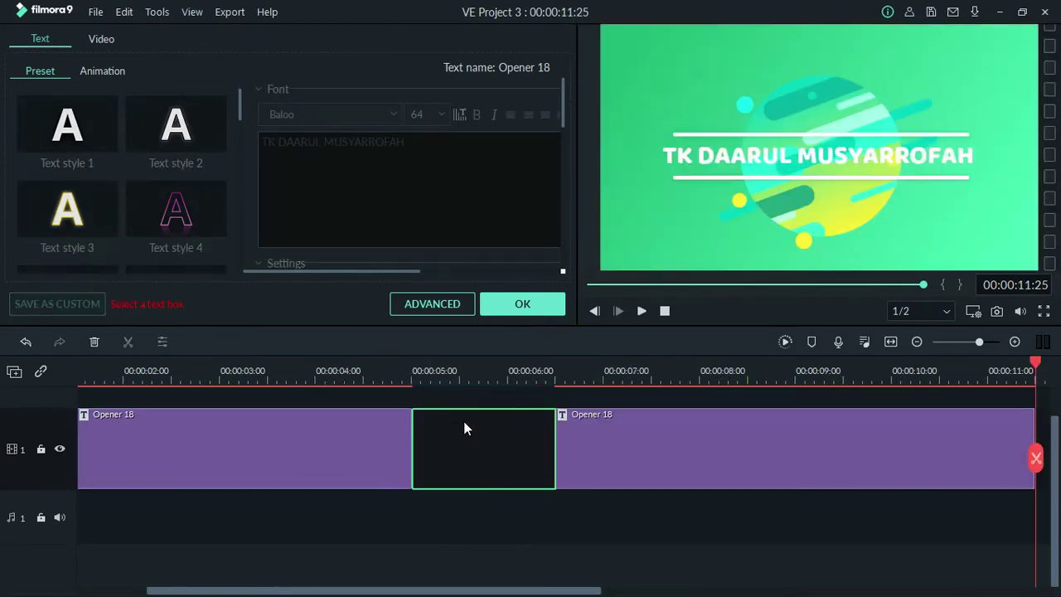
right_click(464, 424)
left_click(437, 425)
right_click(442, 424)
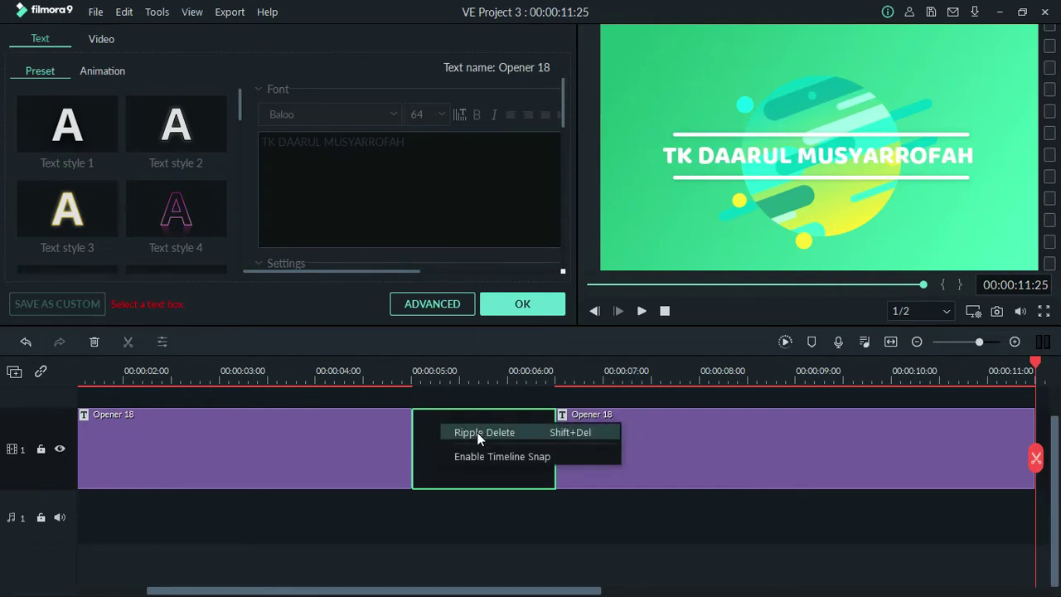
left_click(477, 432)
Step: Return the playhead to the timeline start and replace the first Opener 18 clip's text with AYO BELAJAR
left_click_drag(415, 363, 79, 365)
left_click(475, 440)
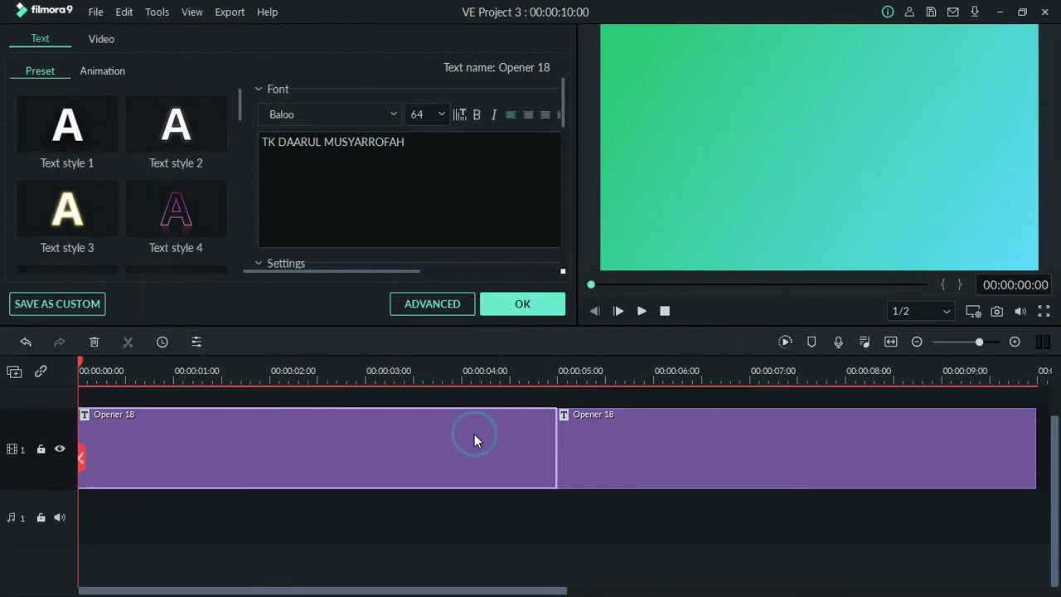
left_click_drag(436, 142, 12, 138)
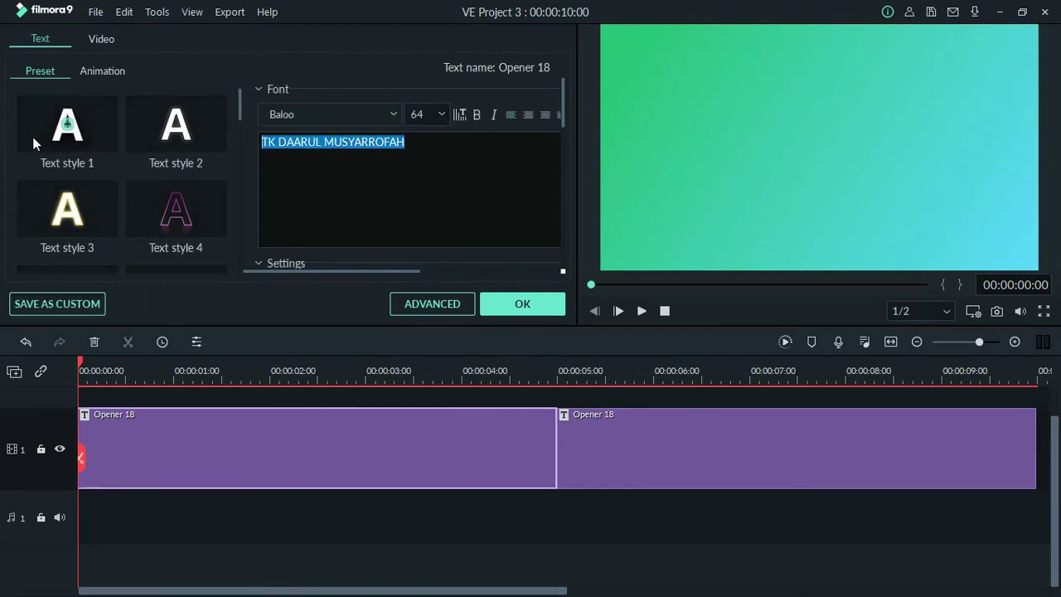
type("AYO BELAJAR")
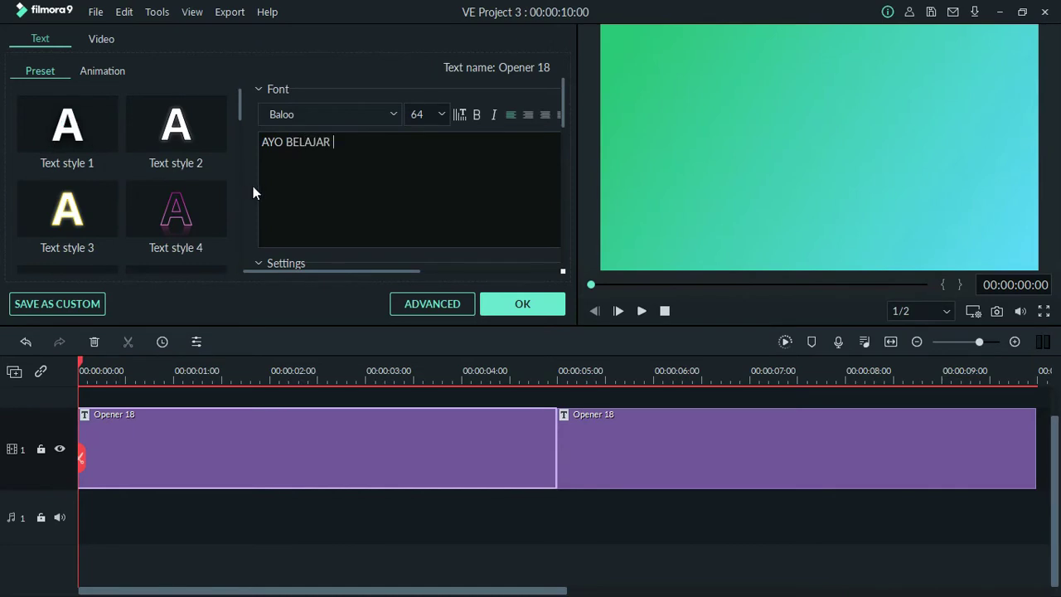
Step: Place the playhead at 00:00:02:04 and set the AYO BELAJAR text's font size to 90
left_click(292, 370)
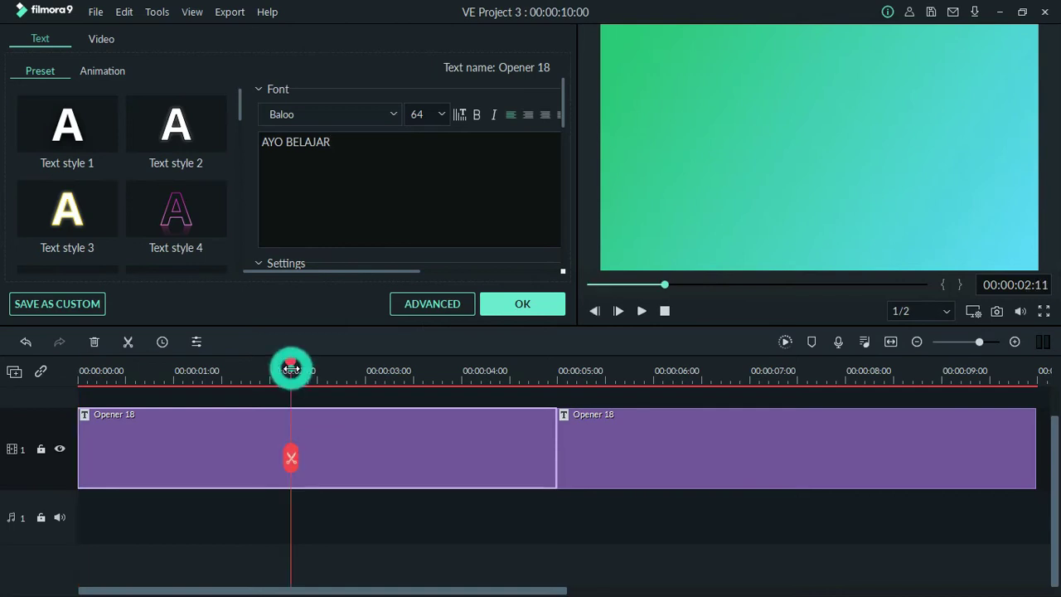
left_click_drag(303, 367, 278, 367)
triple_click(365, 141)
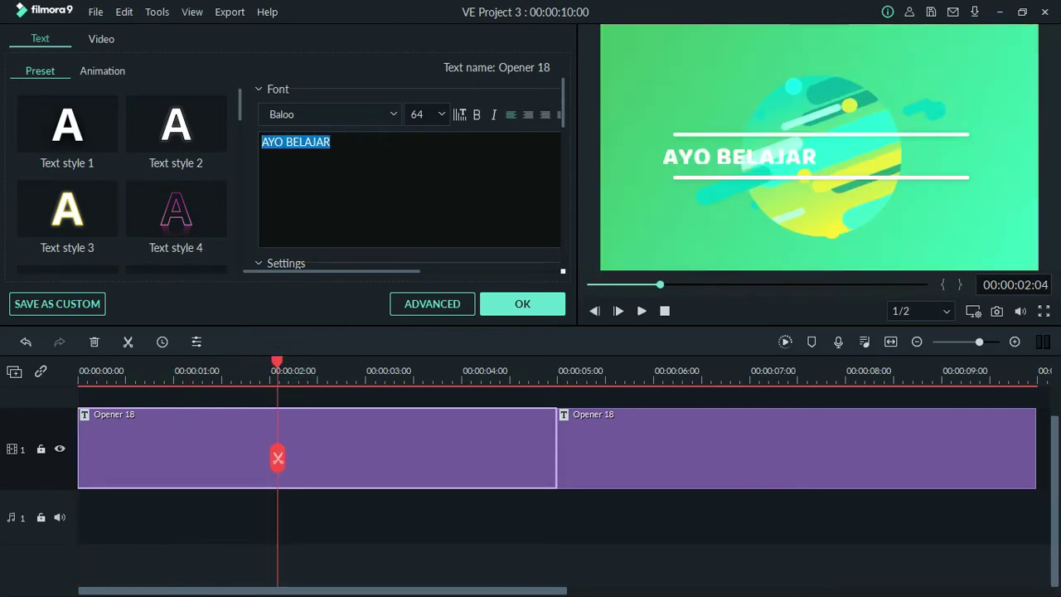
left_click(442, 114)
left_click(430, 193)
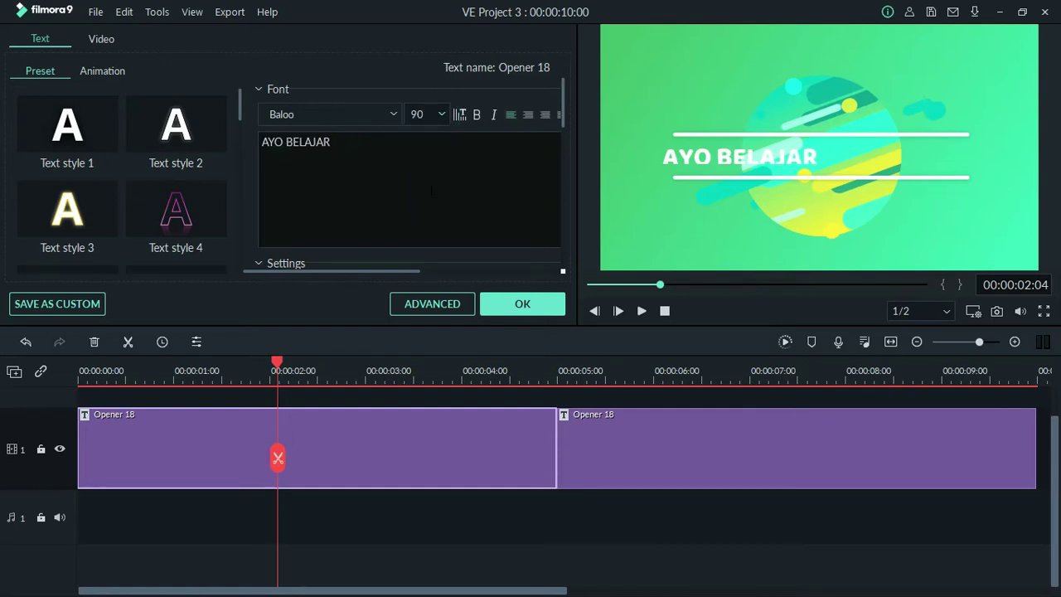
triple_click(367, 148)
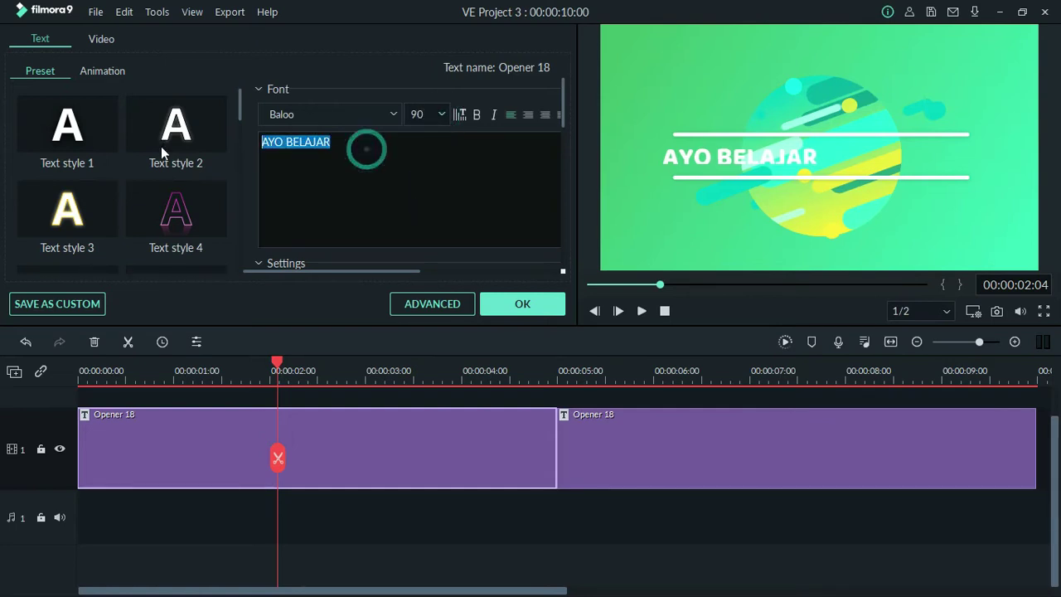
left_click(441, 114)
left_click(426, 195)
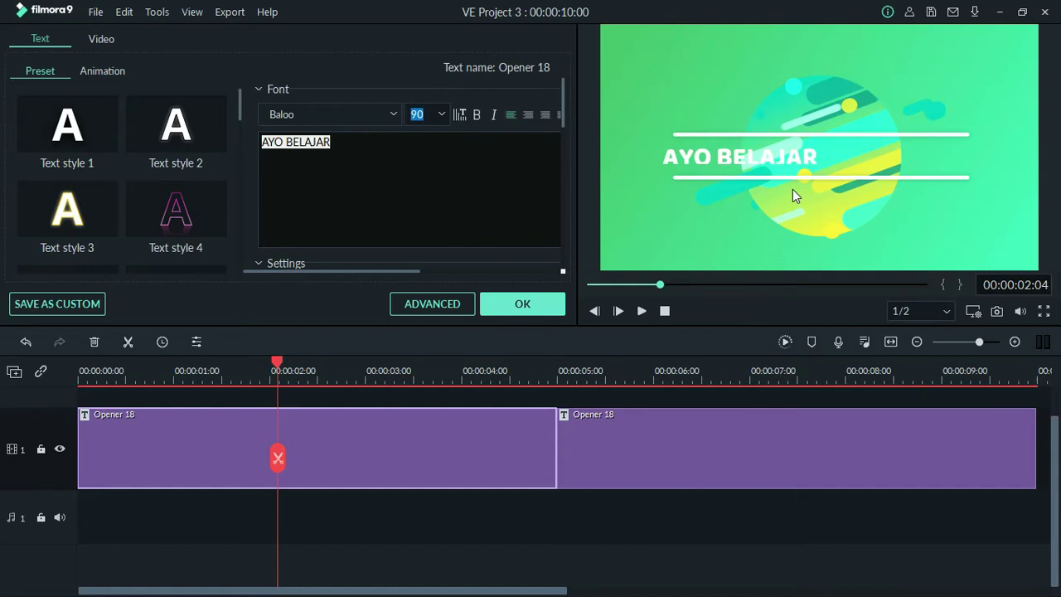
Step: Resize and reposition the AYO BELAJAR text box in the preview so it sits centred between the two white lines
left_click(790, 155)
left_click_drag(973, 154, 986, 91)
left_click_drag(868, 111, 907, 154)
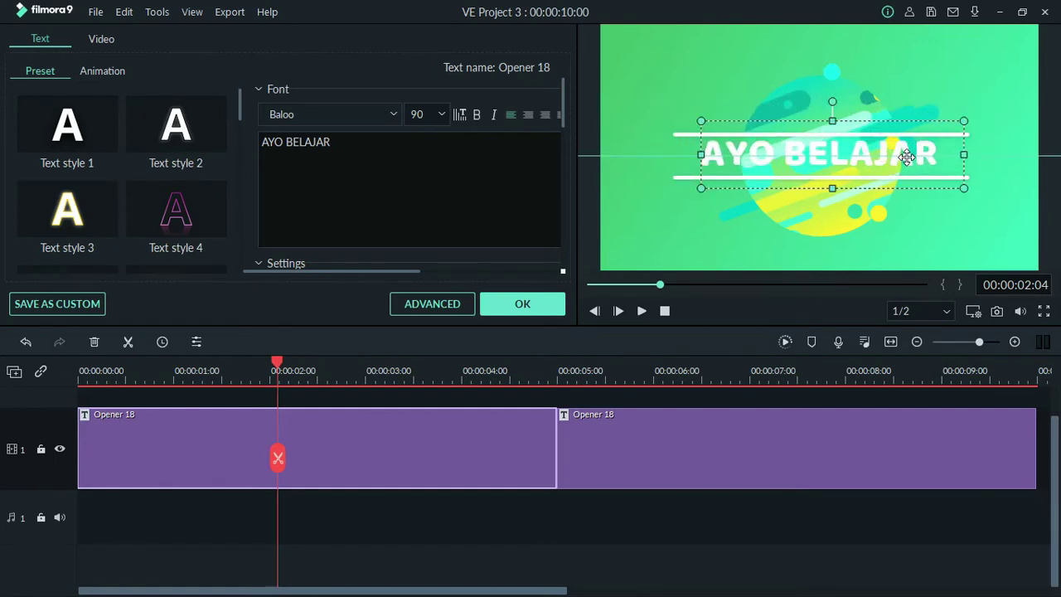
Step: Play both Opener 18 clips from the start, then return to the beginning and scrub to 00:00:04:19
left_click_drag(277, 363, 2, 348)
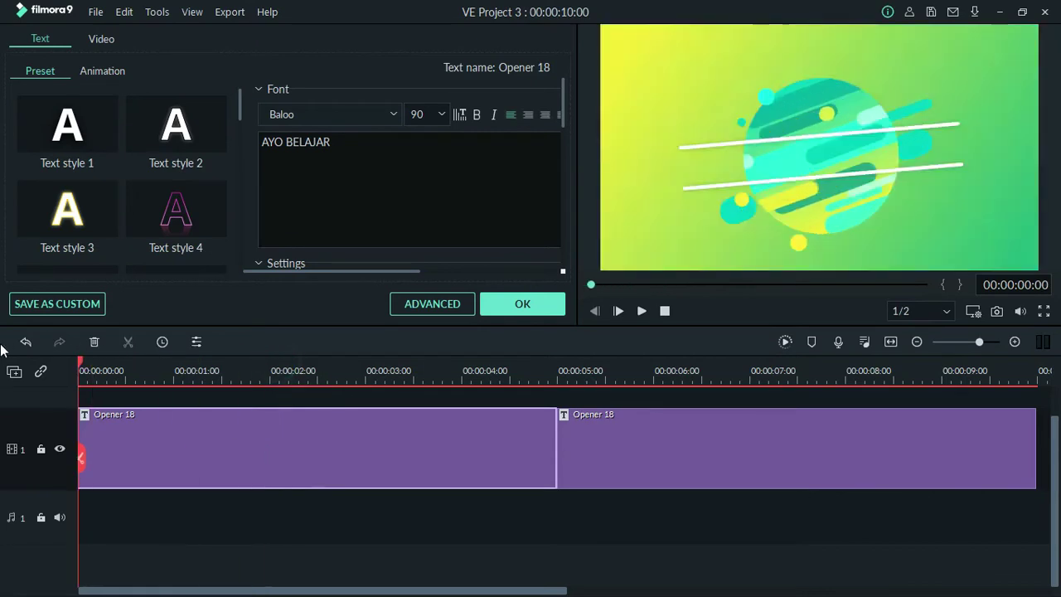
key("space")
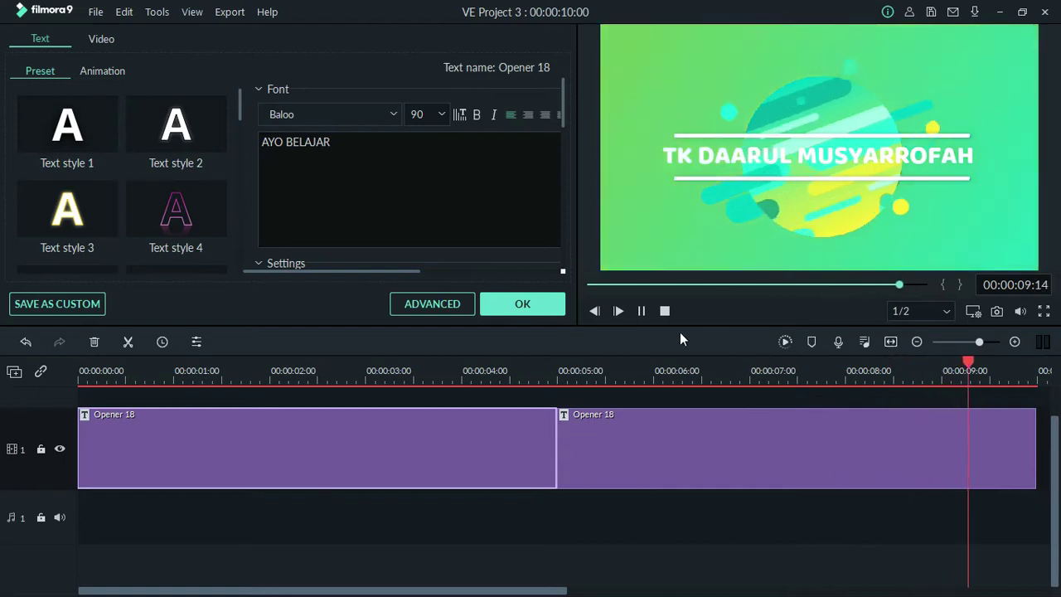
left_click(643, 311)
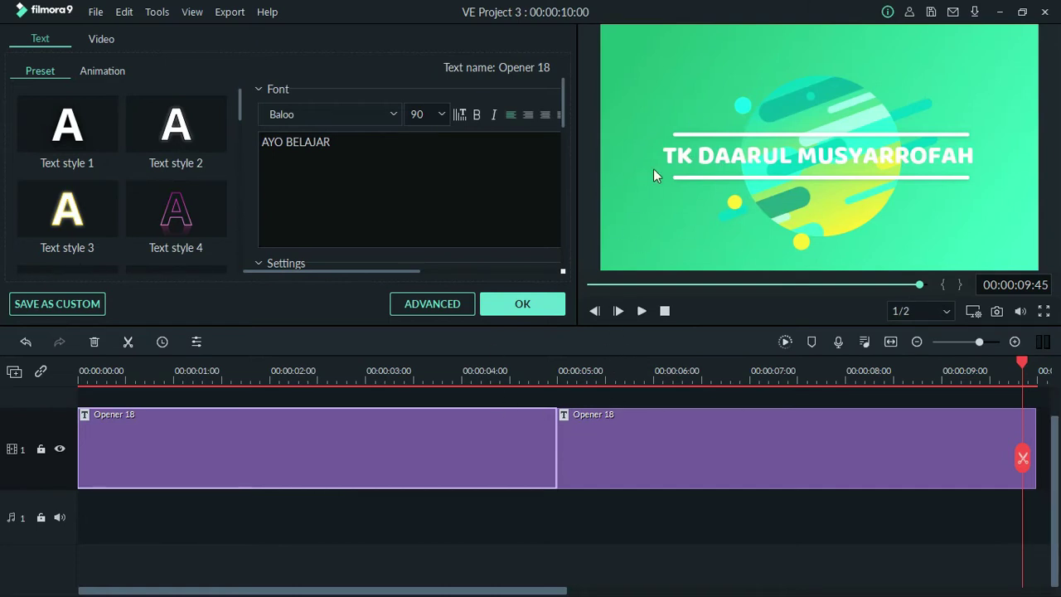
key("Home")
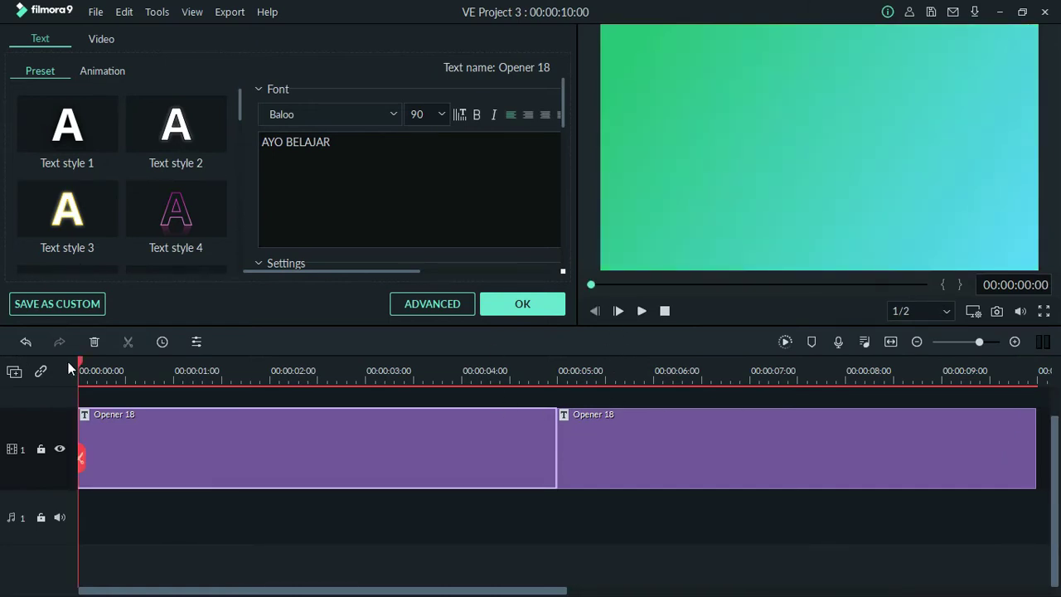
left_click_drag(547, 370, 499, 370)
Step: Switch to the sample video in the media player, replay its opening up to just after AYO BELAJAR, and minimise the player
key("alt+Tab")
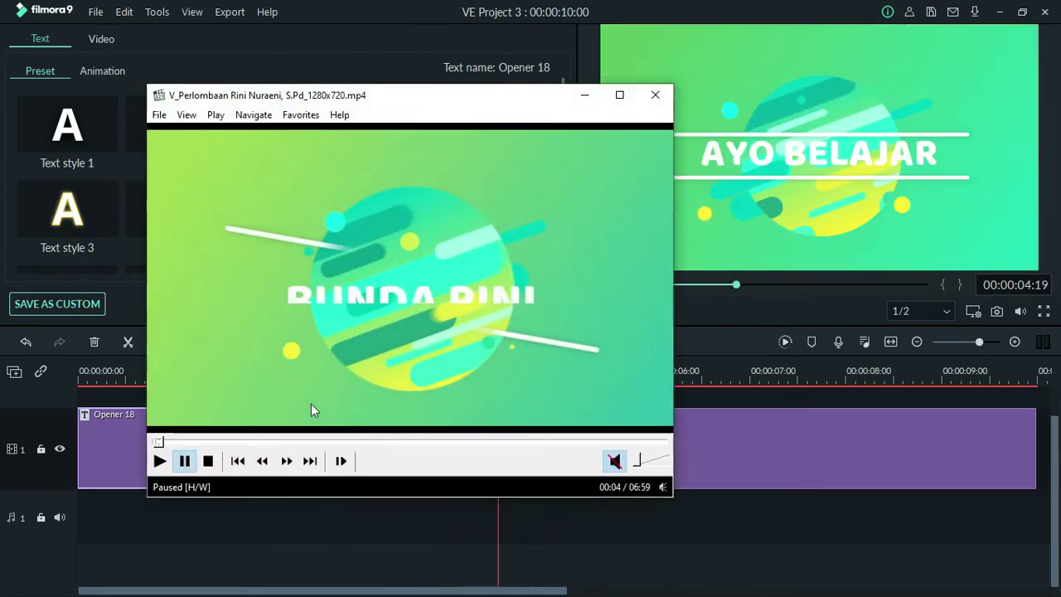
left_click(161, 461)
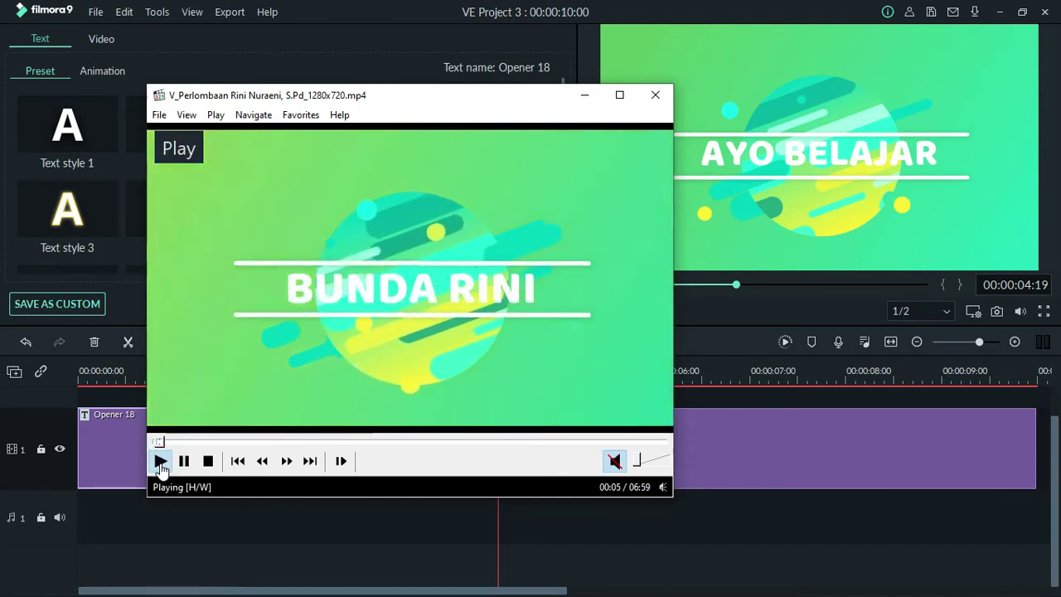
left_click(182, 463)
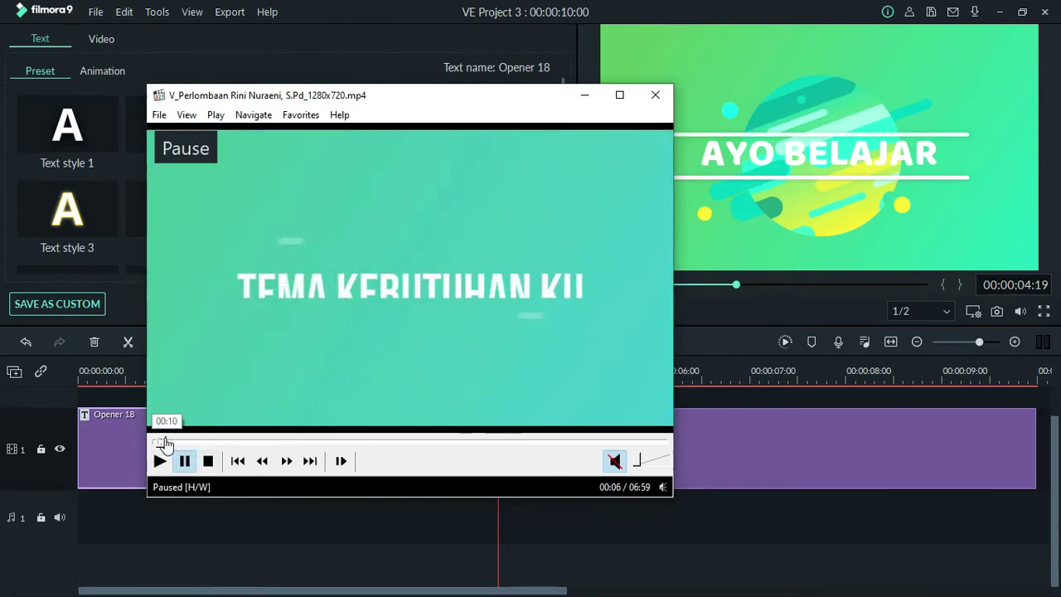
left_click(151, 440)
left_click(159, 461)
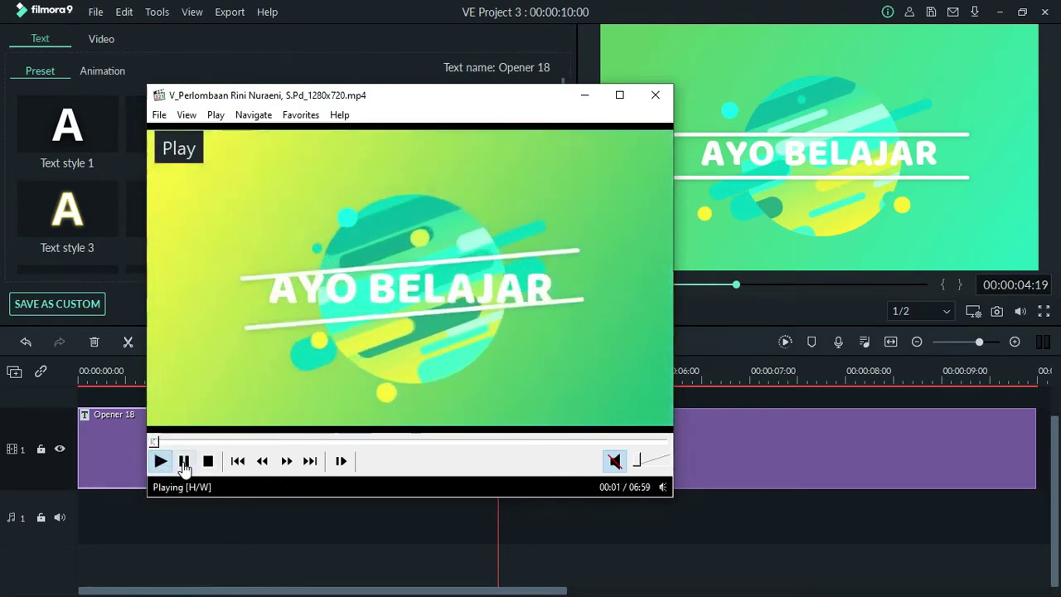
left_click(183, 463)
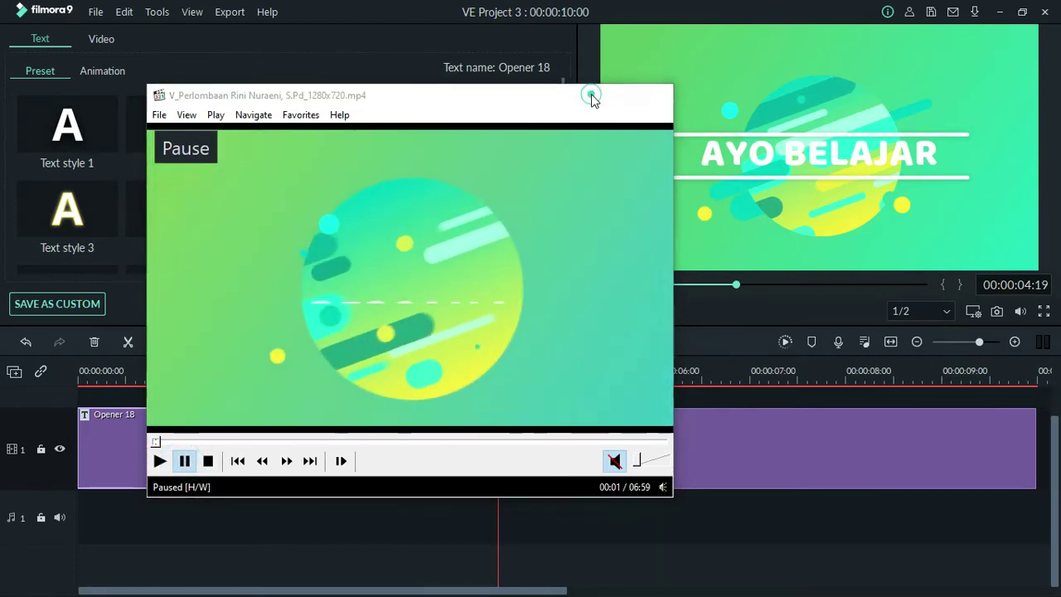
left_click(586, 97)
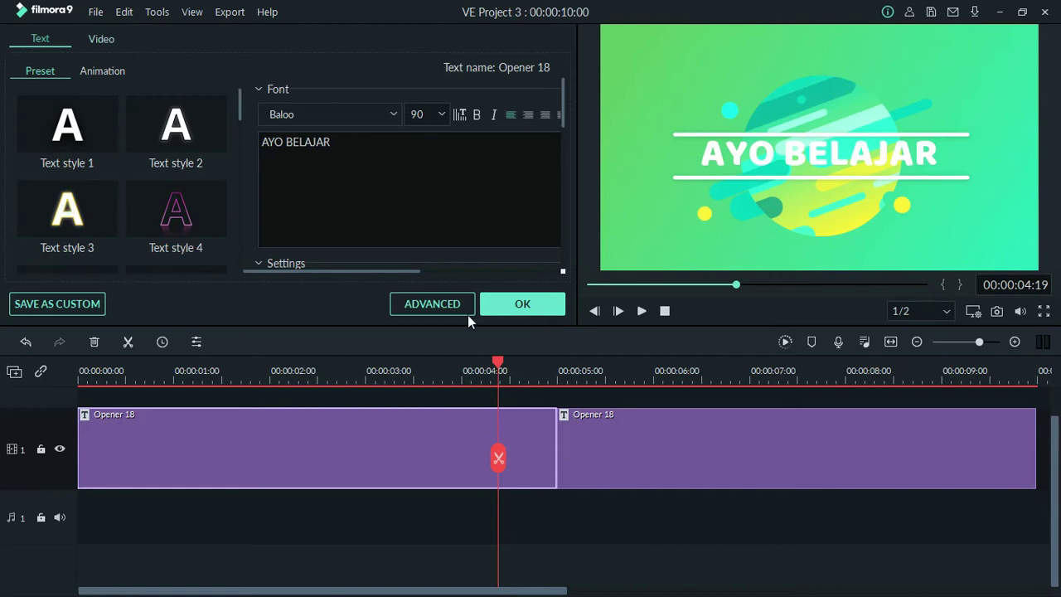
Step: Accept the title edits and add the Box Turn 2 transition between the two Opener 18 clips
left_click(510, 307)
left_click(189, 46)
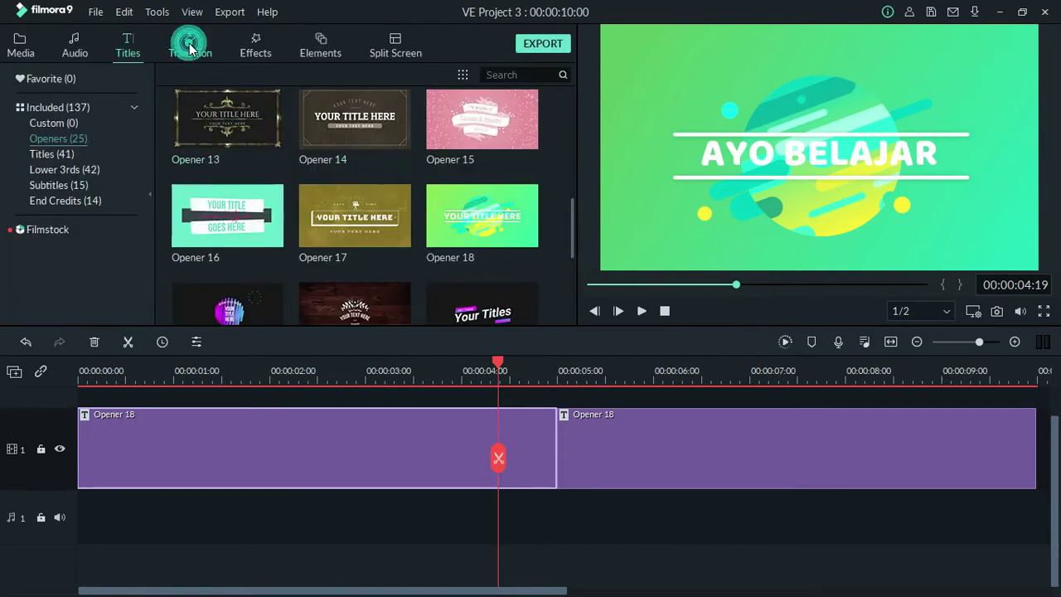
left_click(191, 47)
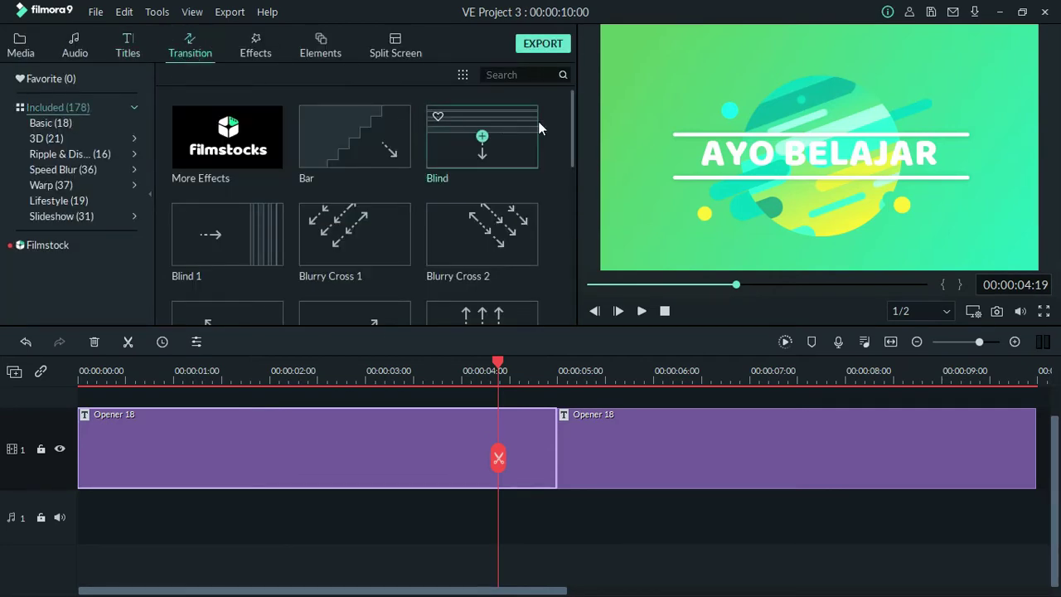
left_click_drag(572, 121, 555, 312)
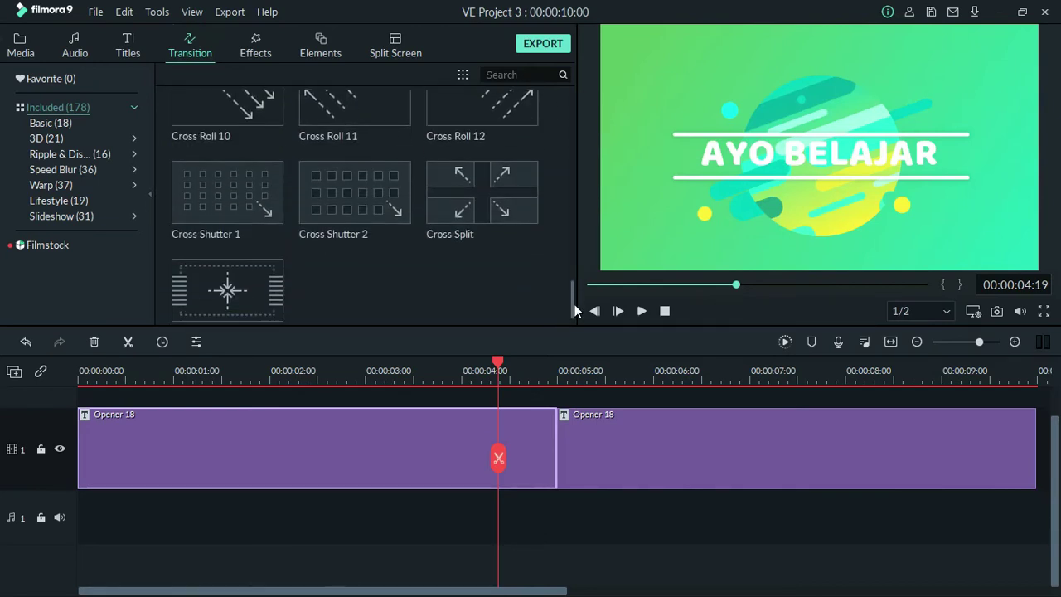
left_click_drag(574, 311, 578, 186)
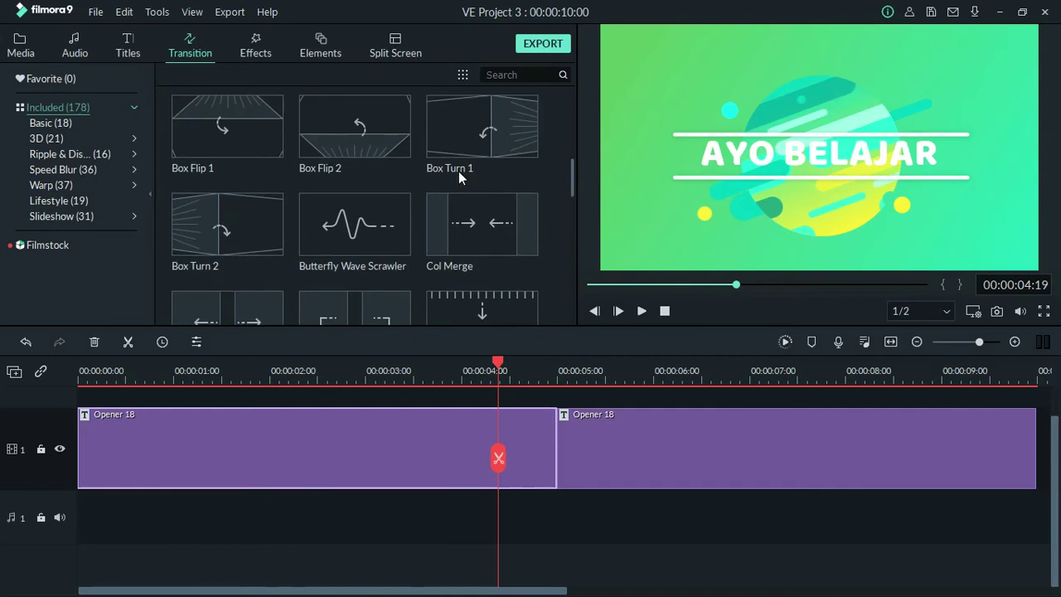
left_click_drag(247, 215, 553, 428)
Step: Play the timeline from about 1.5 seconds to preview the Box Turn 2 transition, pausing at 00:00:06:33
left_click_drag(497, 362, 229, 375)
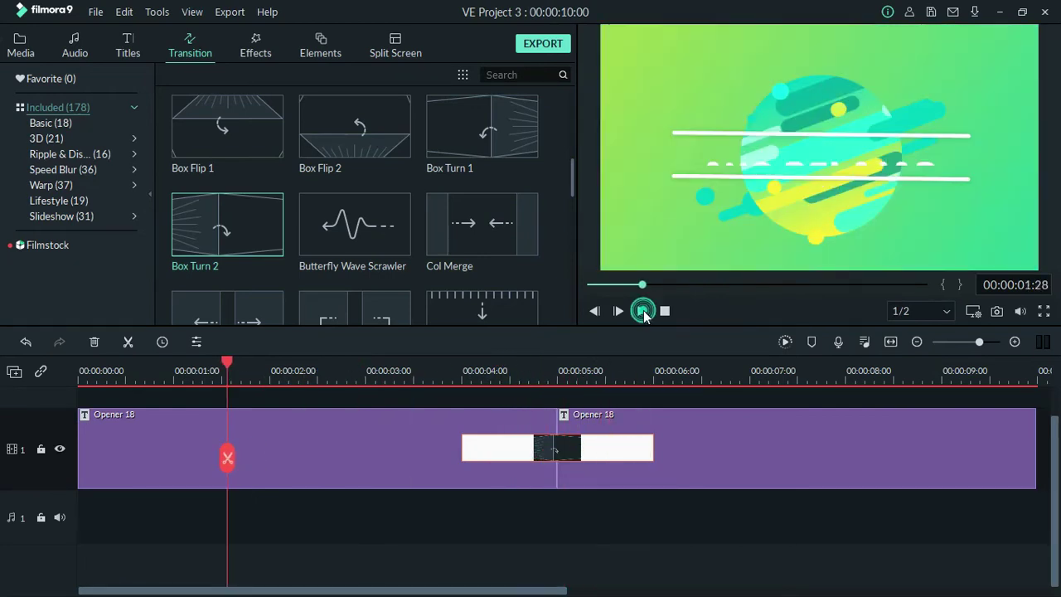
left_click(641, 310)
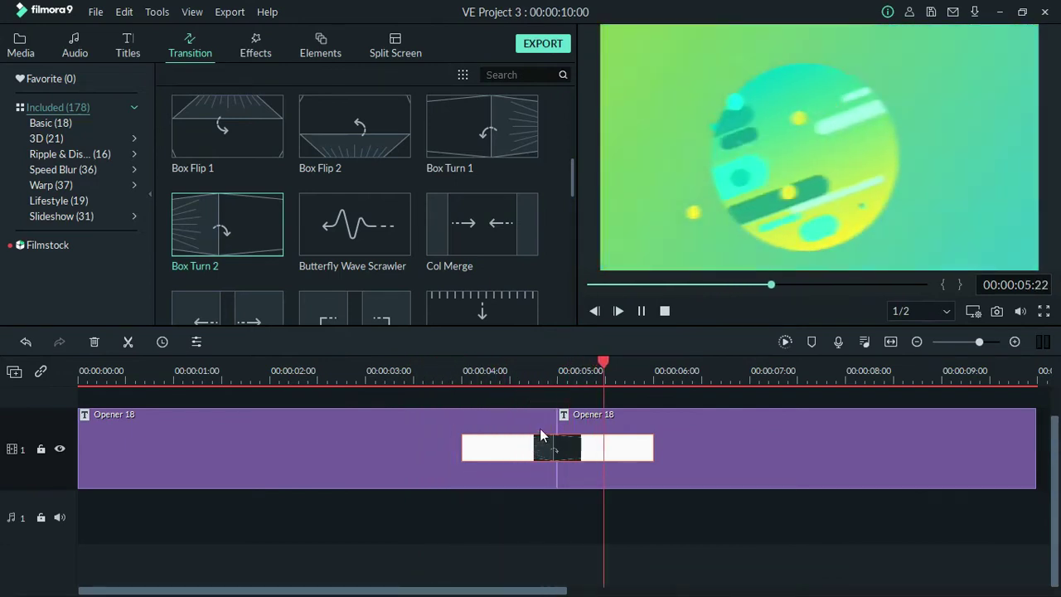
left_click(646, 315)
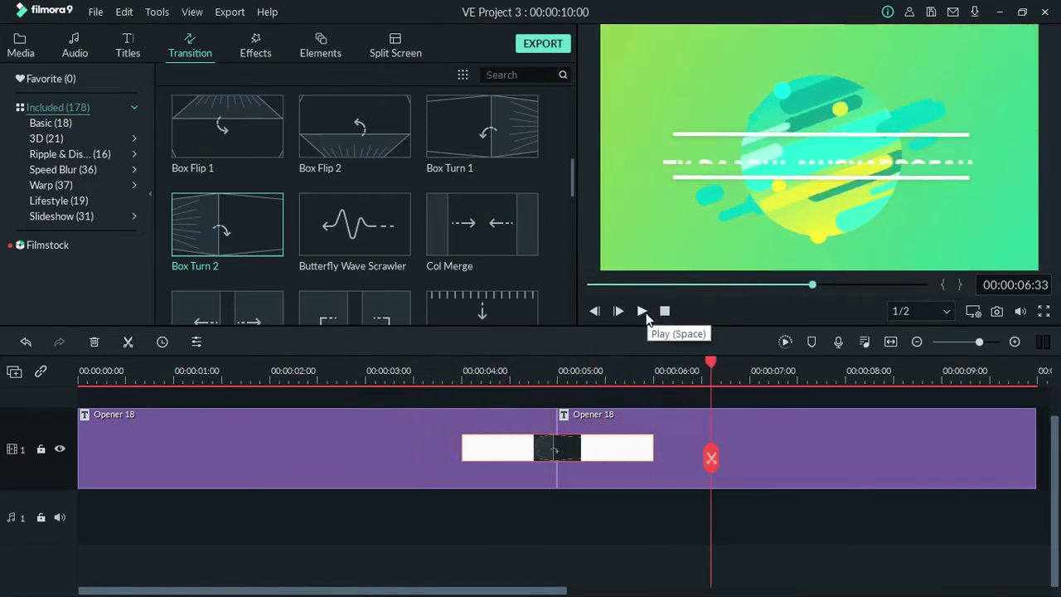
Step: Switch to the sample video in the media player, replay its opening through BERSAMA, pause at 00:04, and minimise the player
key("alt+Tab")
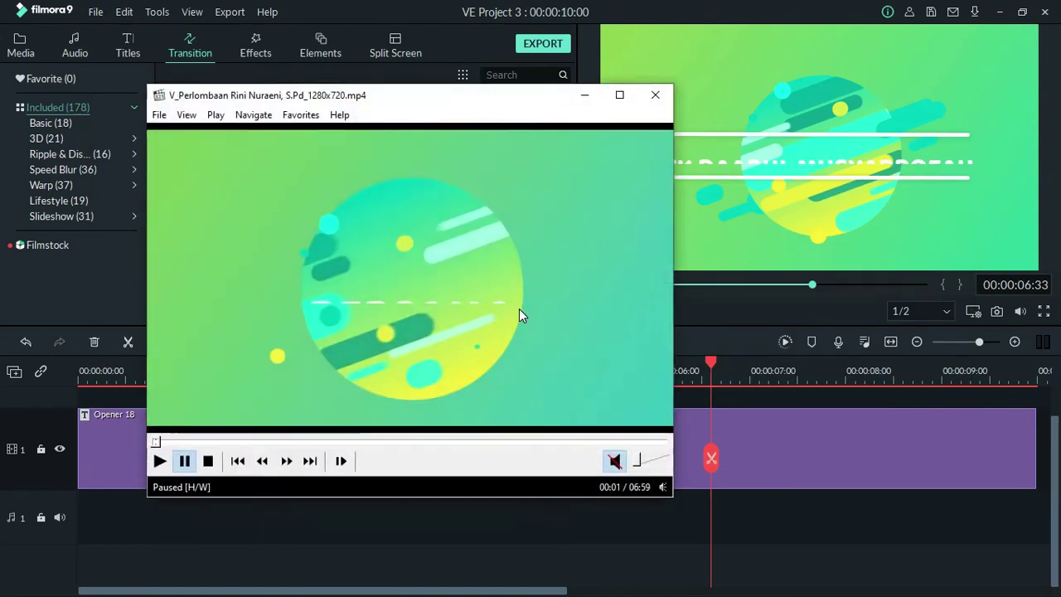
key("space")
left_click(150, 440)
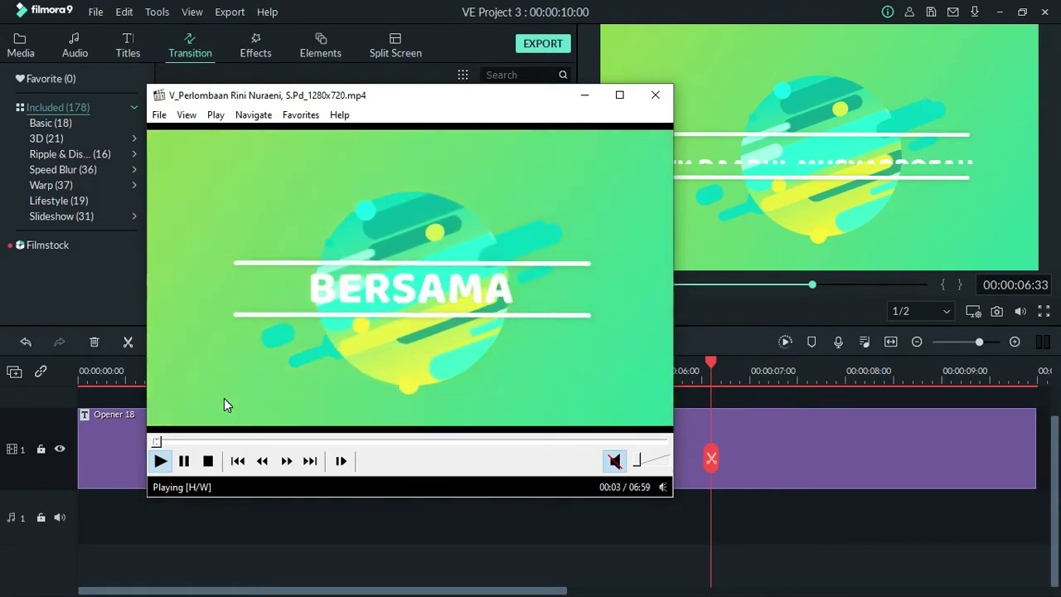
left_click(261, 398)
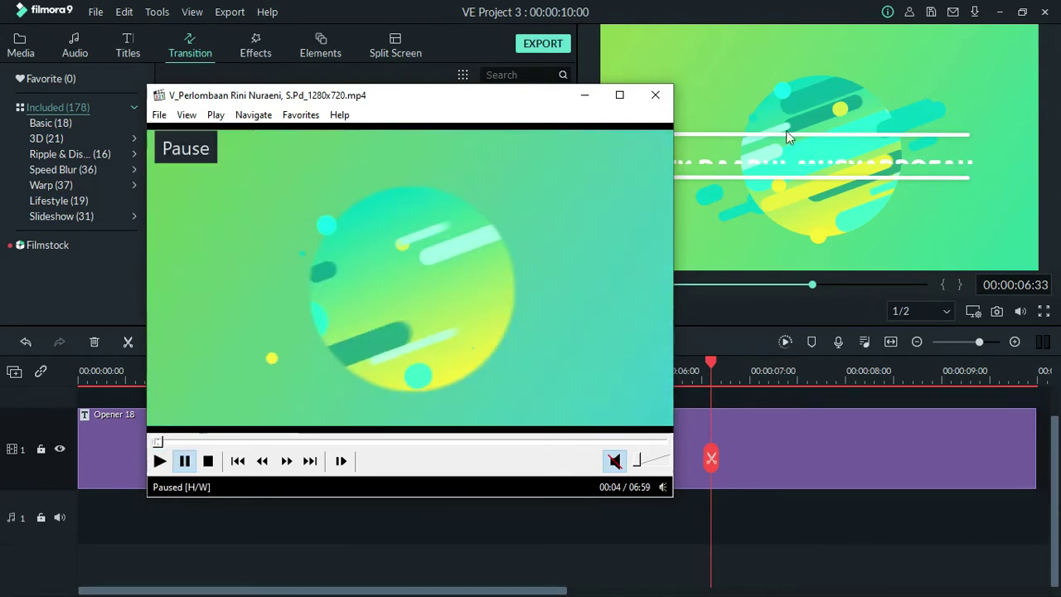
left_click(584, 94)
Step: Play the timeline from 00:00:03:23 to preview the transition between the Opener 18 clips, pausing at 00:00:05:34
left_click(409, 372)
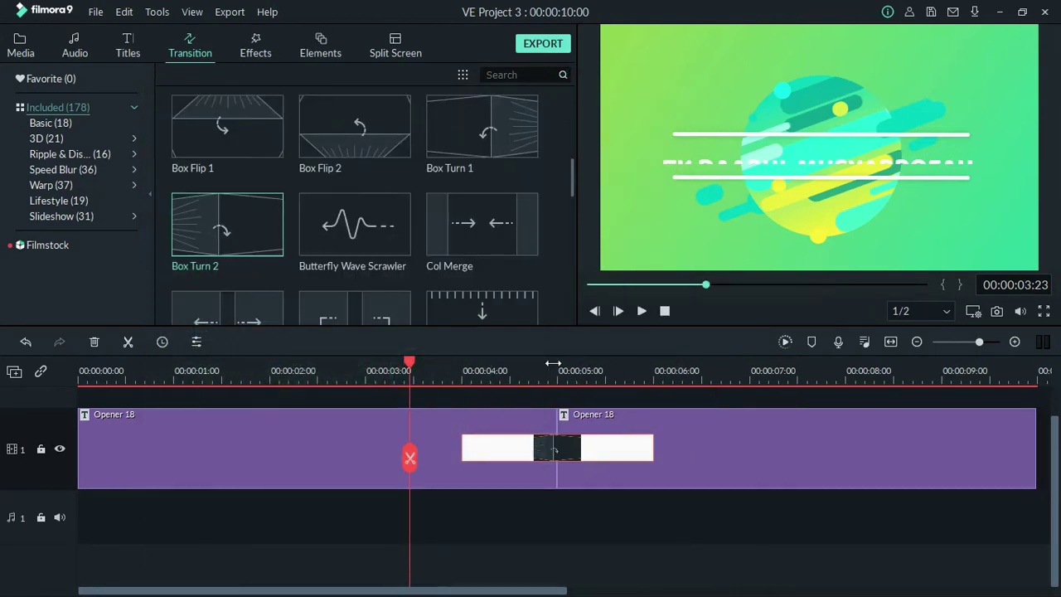
left_click(641, 311)
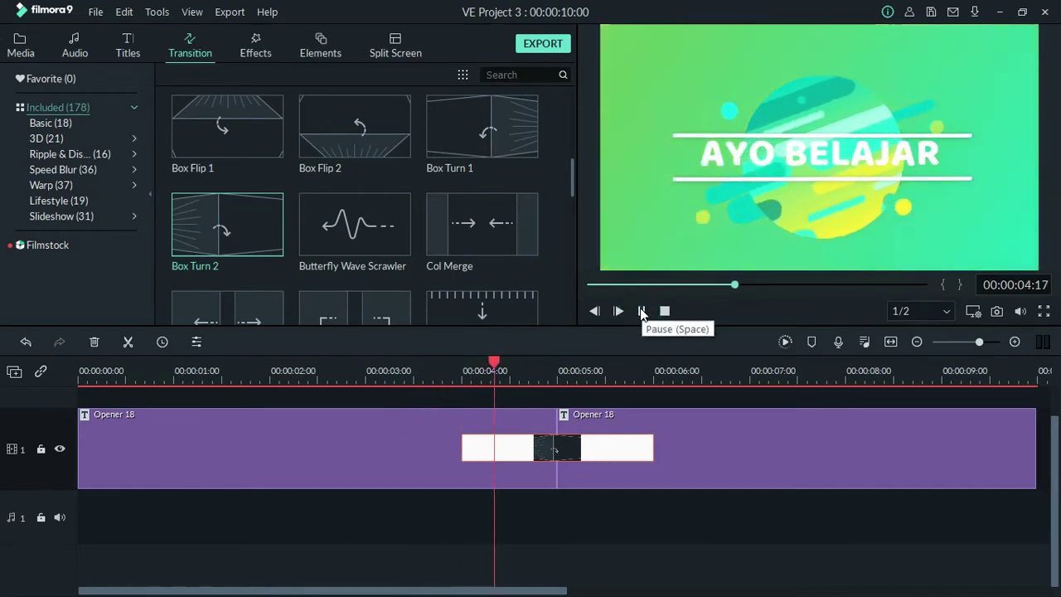
left_click(641, 311)
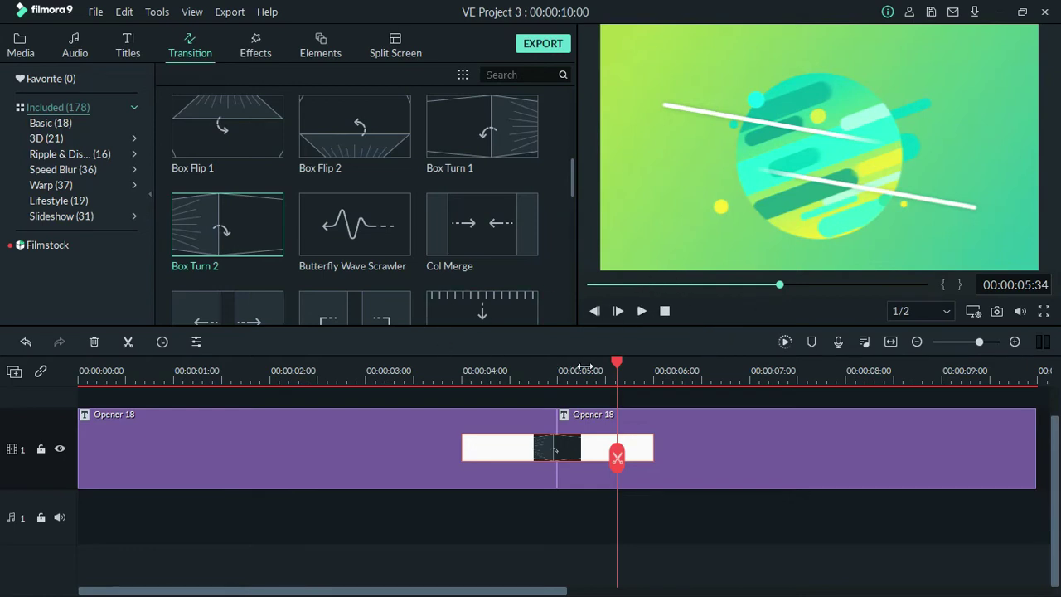
Step: Switch to the topic list in Notepad, highlight Membuat Bumper, Membuat Backsound and Membuat Transisi in turn, and return to Filmora
key("alt+Tab")
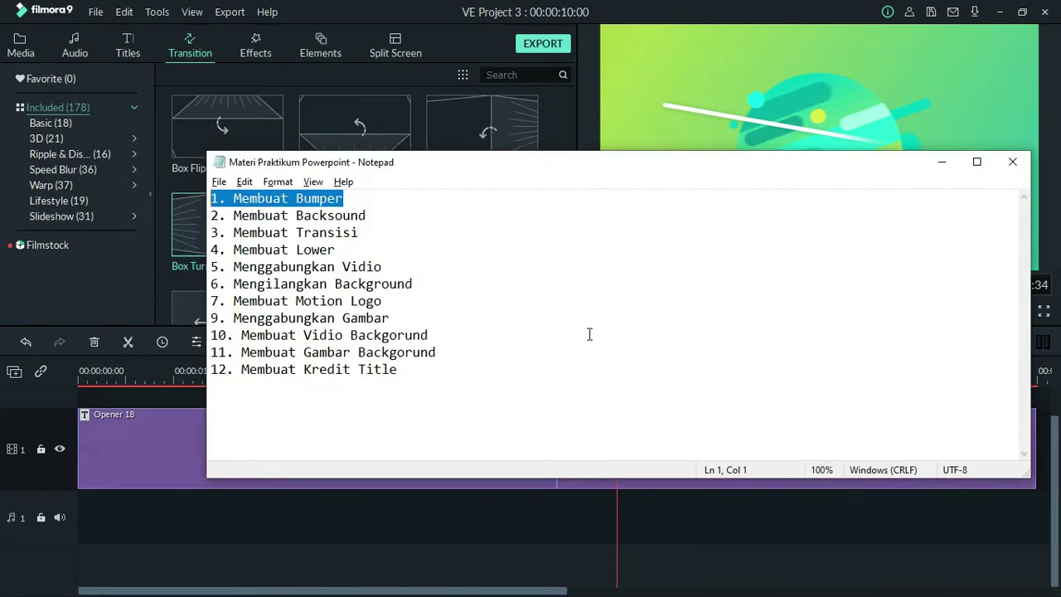
left_click(356, 199)
left_click_drag(362, 199, 199, 201)
left_click_drag(468, 168, 535, 210)
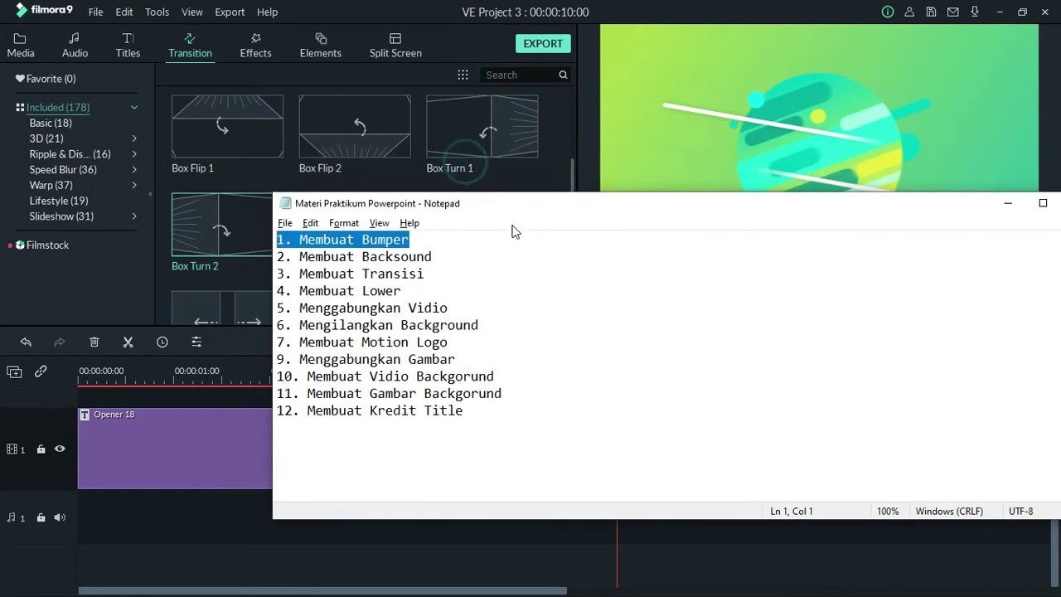
left_click(444, 261)
left_click_drag(444, 261, 275, 256)
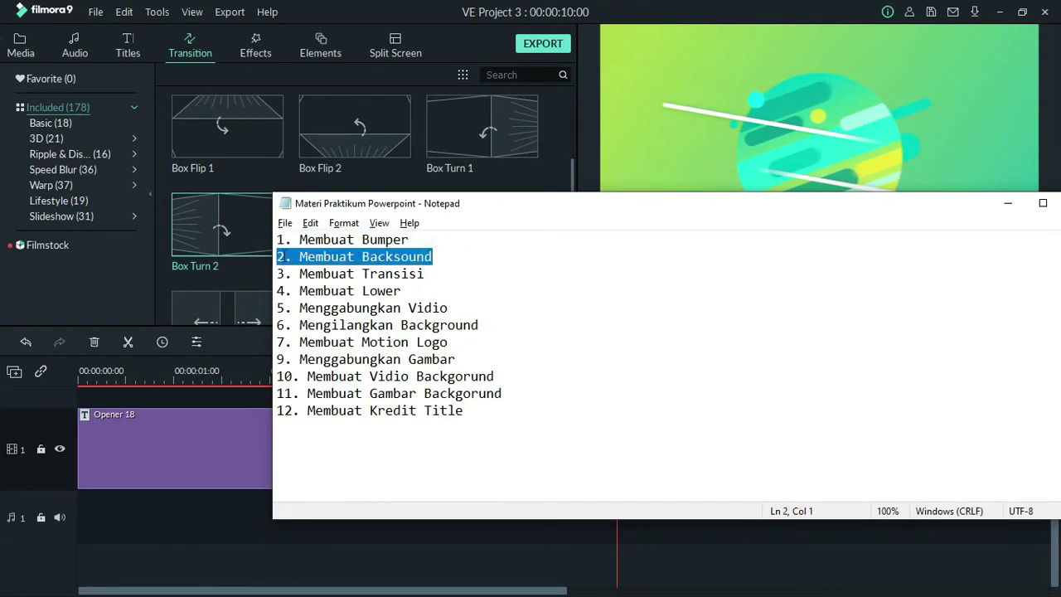
left_click(432, 274)
left_click_drag(432, 274, 277, 274)
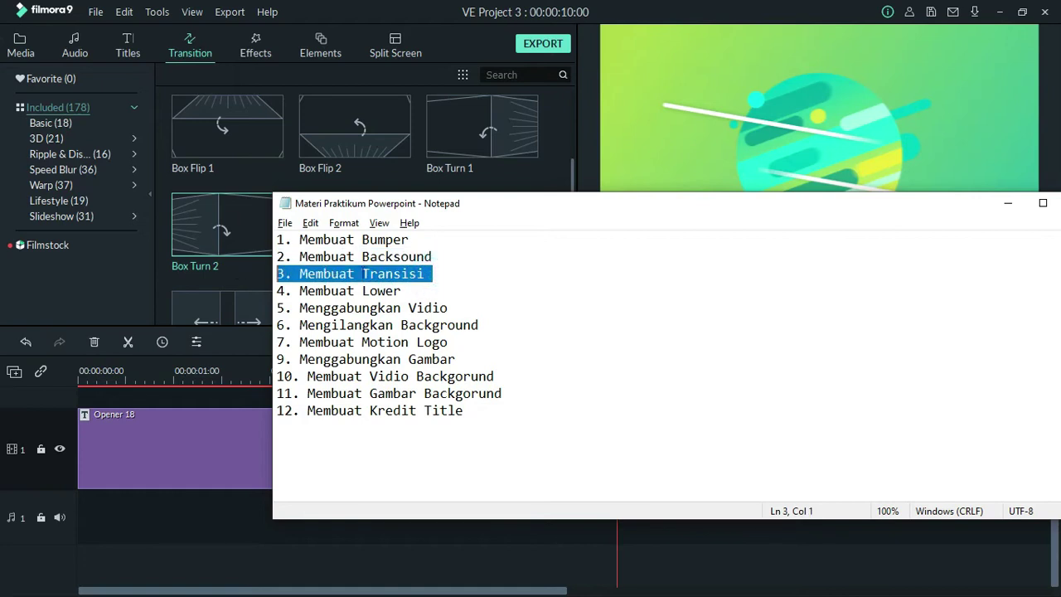
left_click(442, 238)
left_click_drag(460, 203, 523, 280)
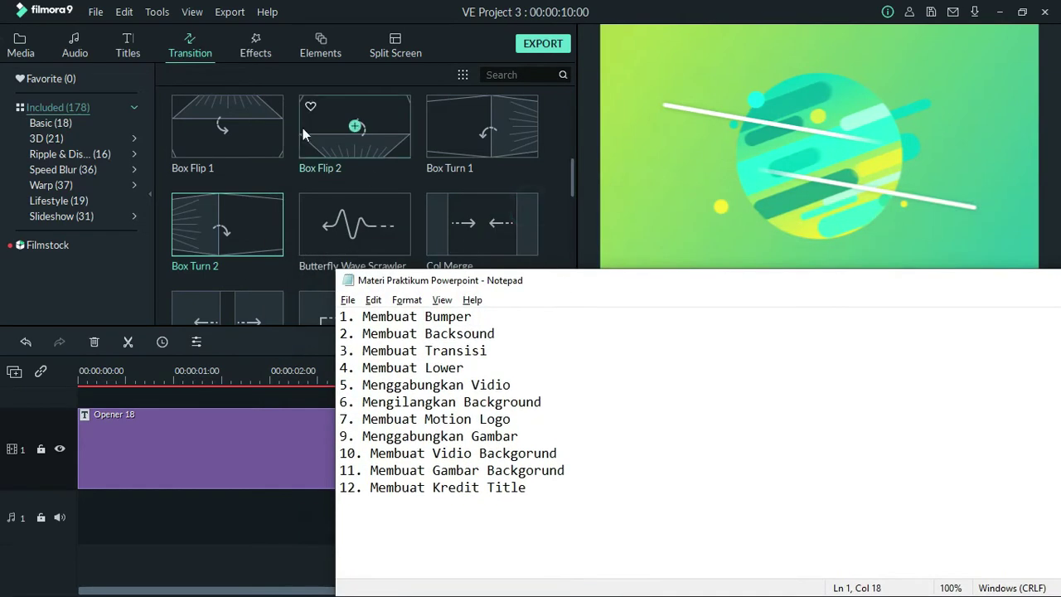
left_click(191, 43)
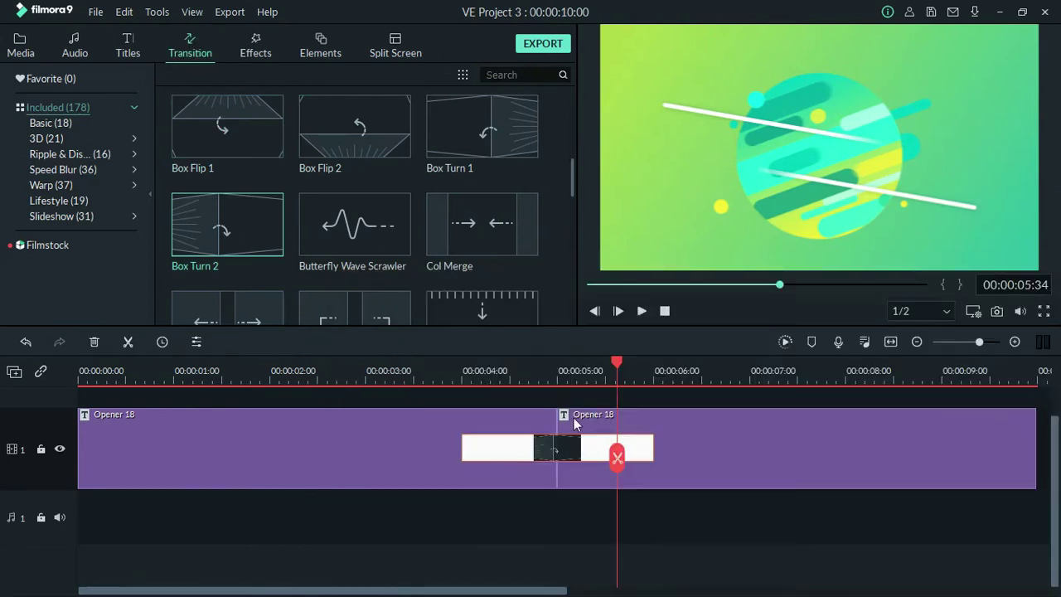
Step: Switch to Notepad and indent the Membuat Bumper and Membuat Transisi lines by one tab each
key("alt+Tab")
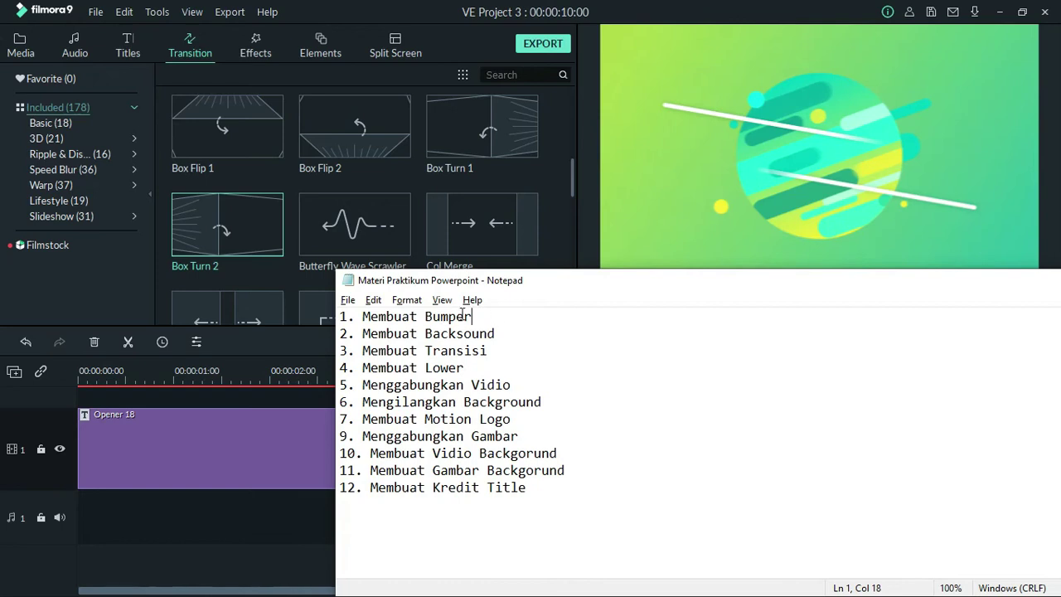
left_click(343, 316)
key("Tab")
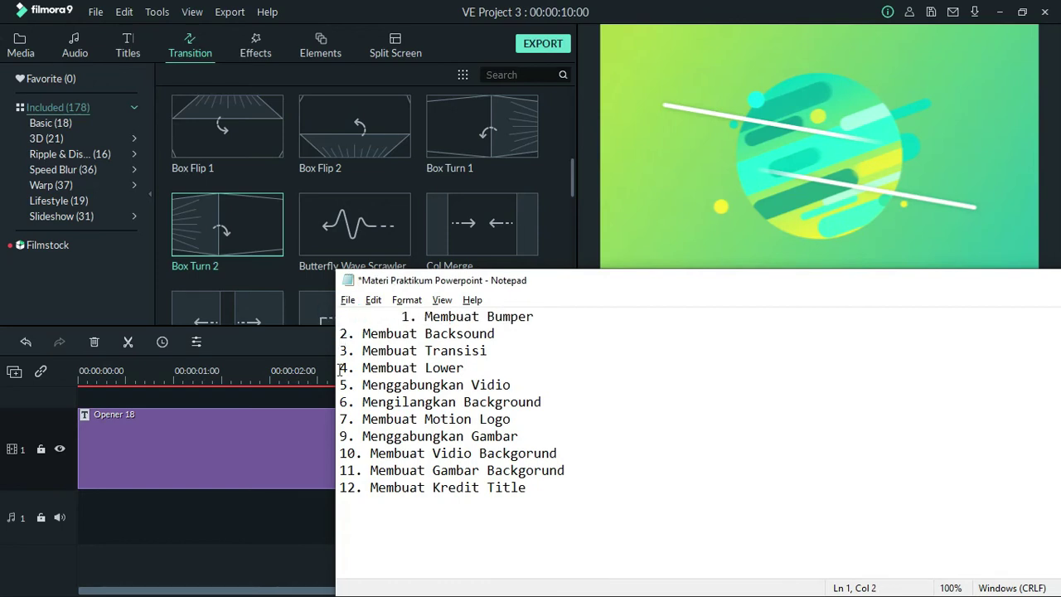
left_click(342, 349)
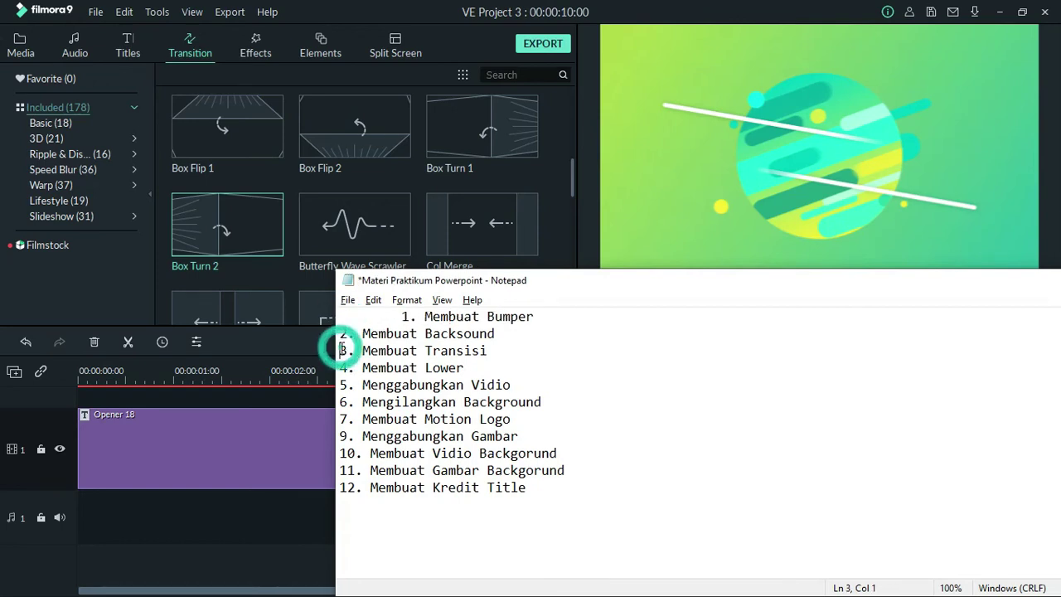
key("Tab")
Step: Highlight the Membuat Backsound line in the list, and return to Filmora by selecting the first Opener 18 clip
left_click_drag(513, 335, 340, 335)
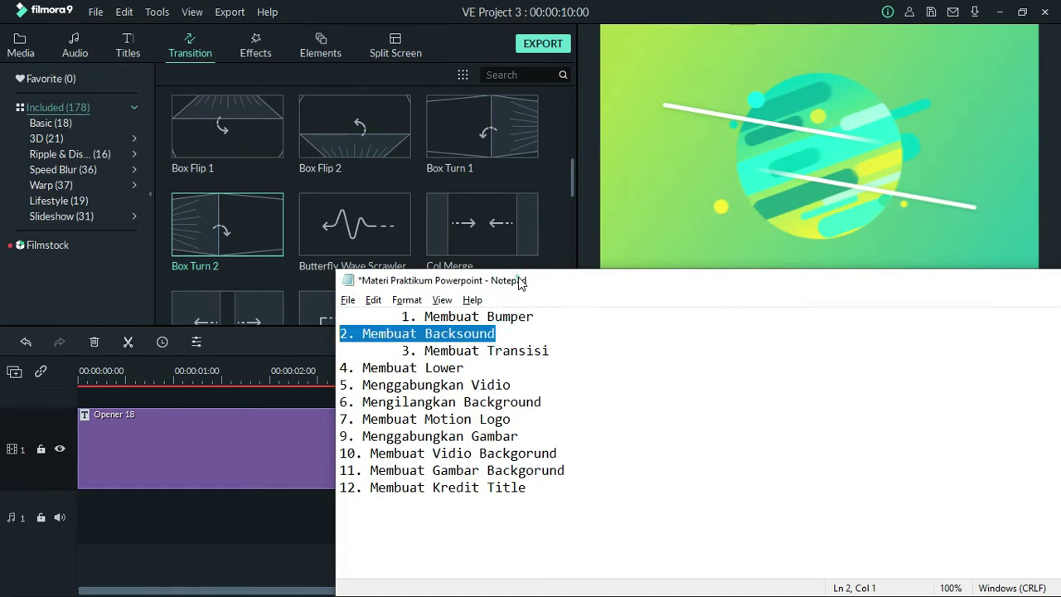
left_click_drag(520, 281, 548, 291)
left_click(541, 339)
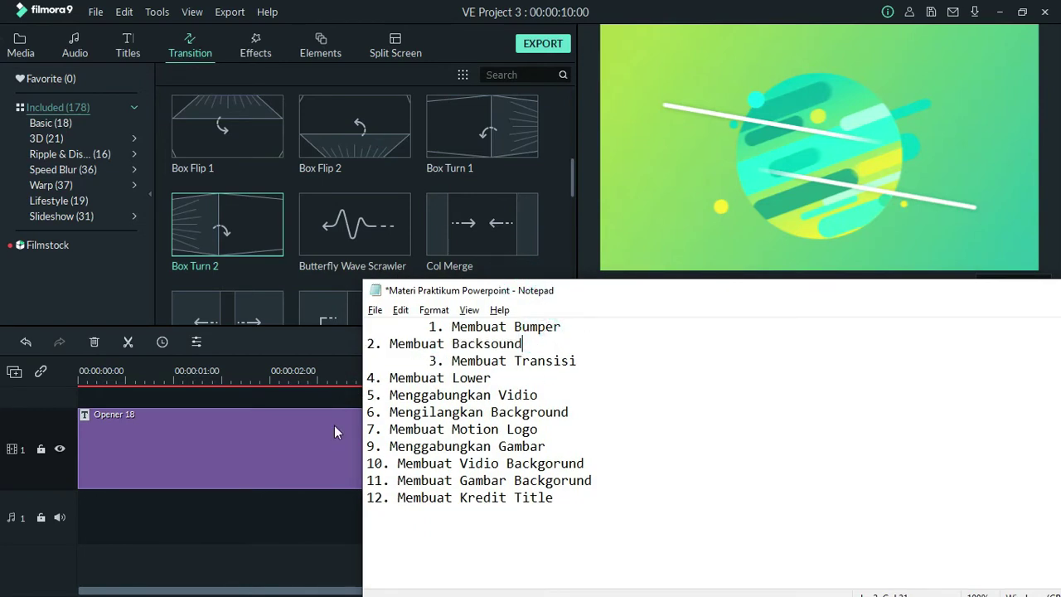
left_click(291, 414)
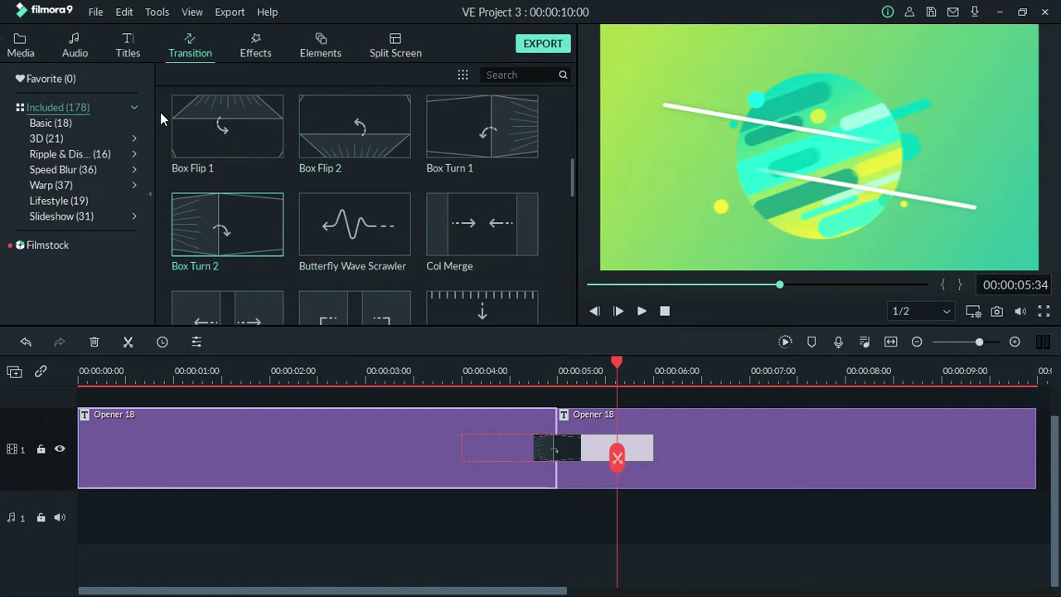
Step: Browse the included audio library to its end and back, and return the playhead to the start of the timeline
left_click(73, 46)
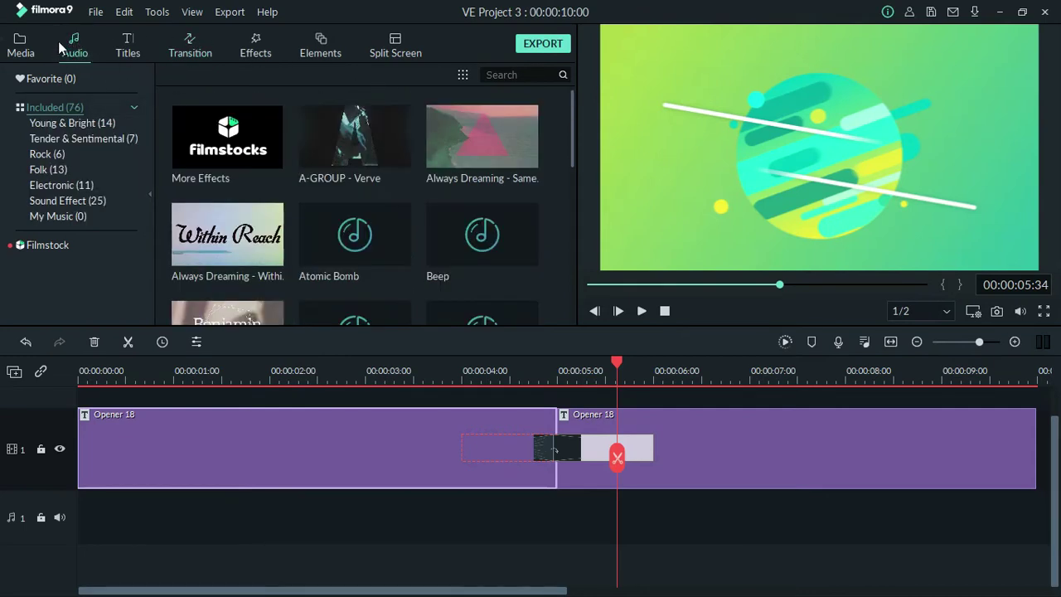
scroll(406, 179, "down", 5)
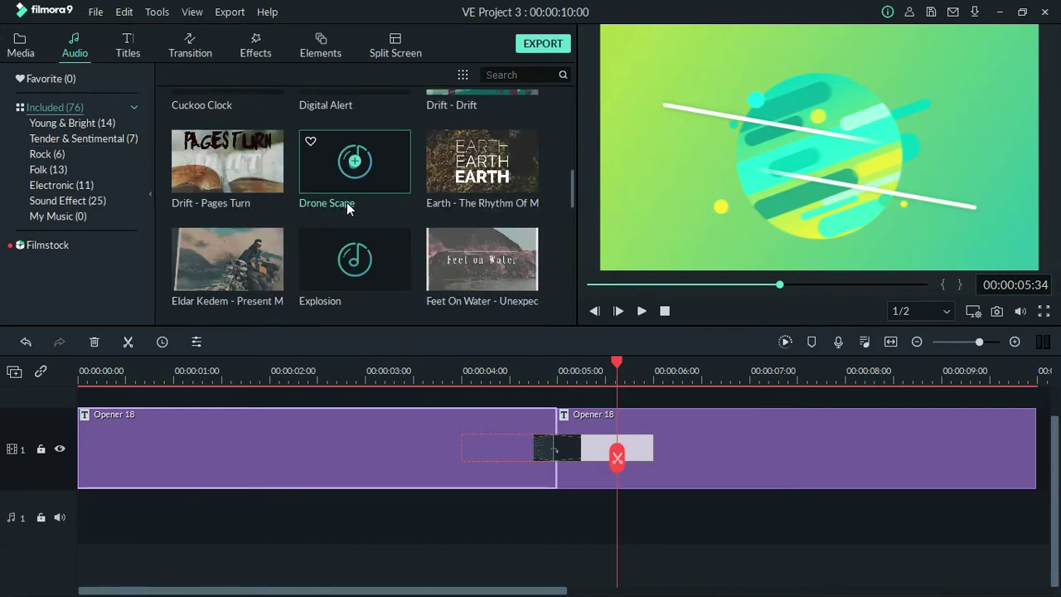
scroll(349, 207, "down", 5)
scroll(354, 182, "down", 3)
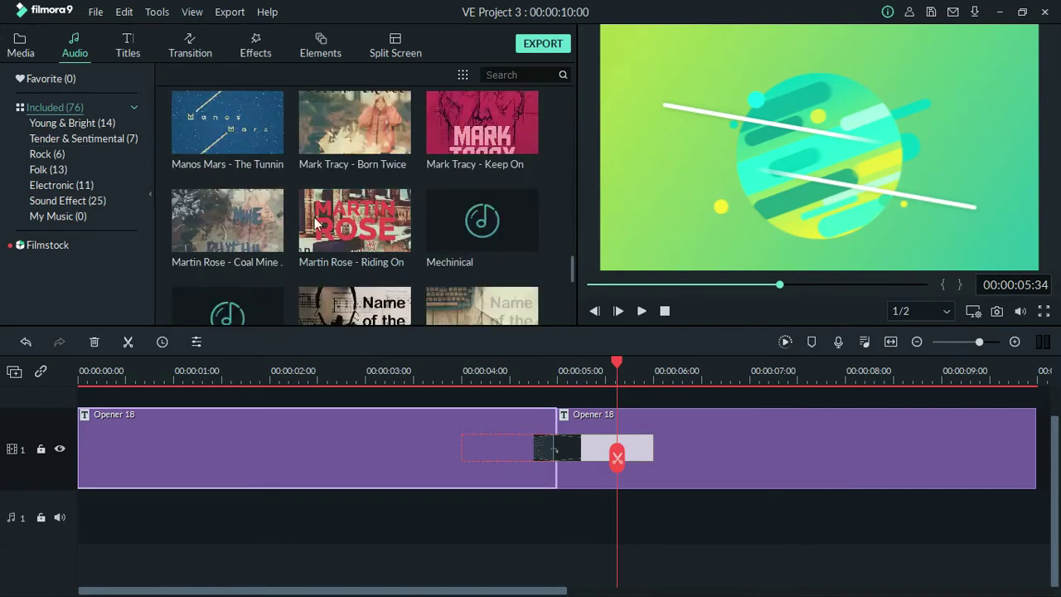
scroll(405, 209, "down", 8)
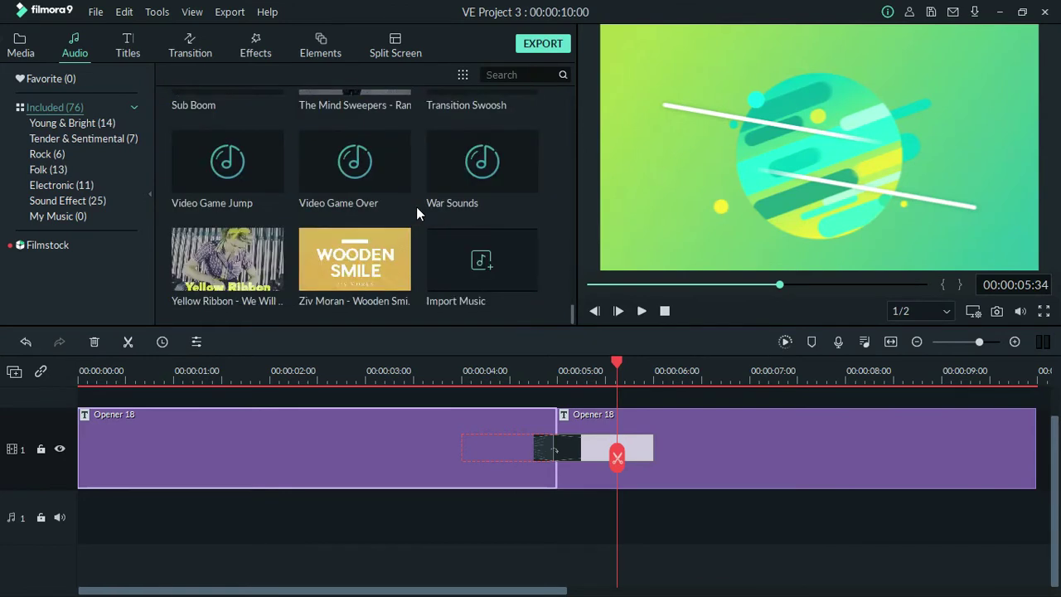
left_click_drag(616, 363, 7, 365)
scroll(251, 239, "up", 15)
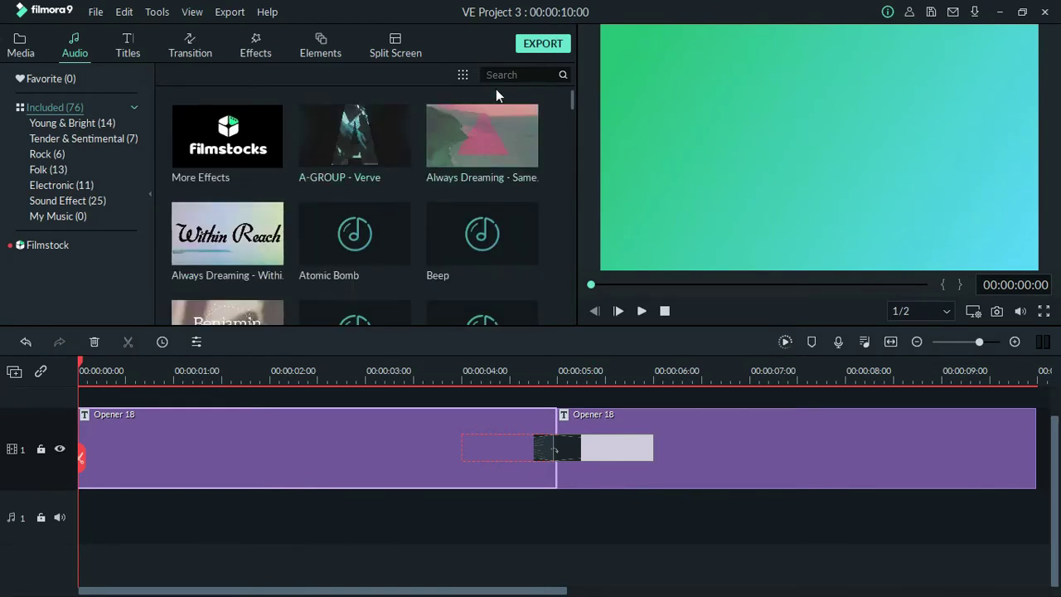
Step: Preview the opening seconds of the Always Dreaming - Same Town Forever and A-GROUP - Verve tracks
mouse_move(512, 134)
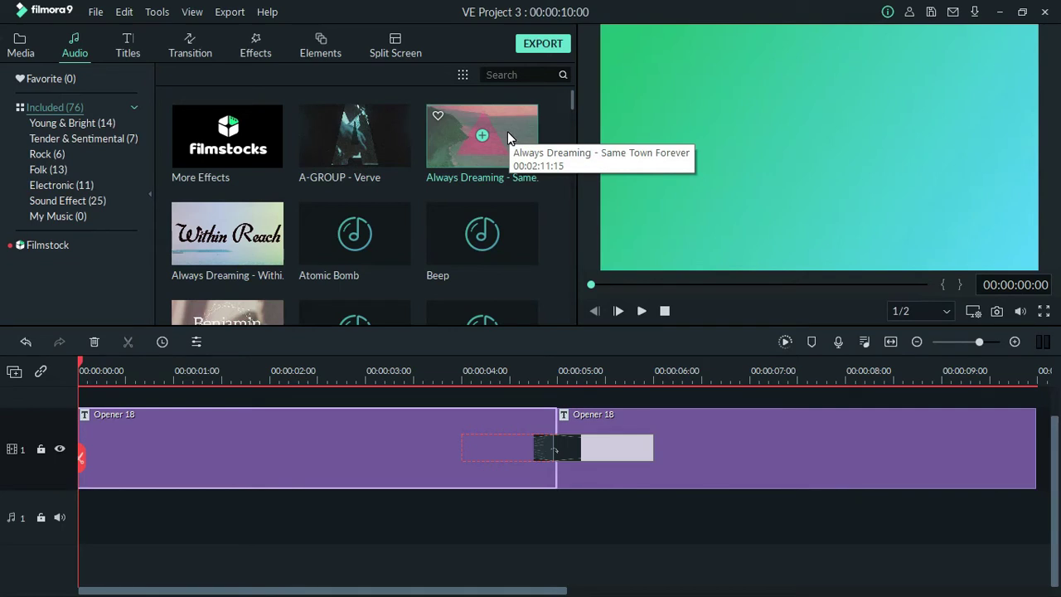
left_click(507, 131)
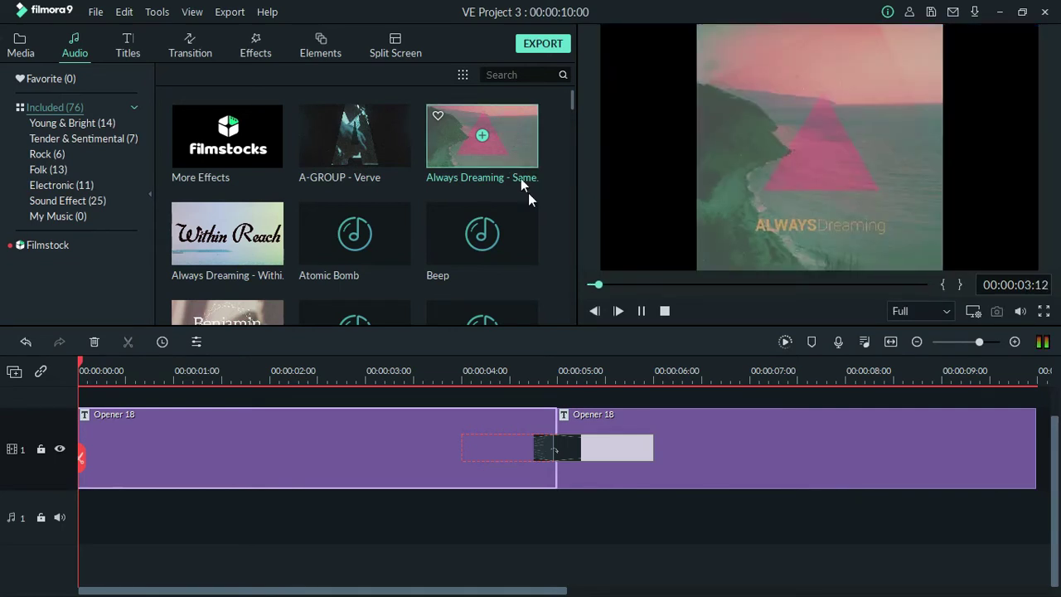
left_click(642, 312)
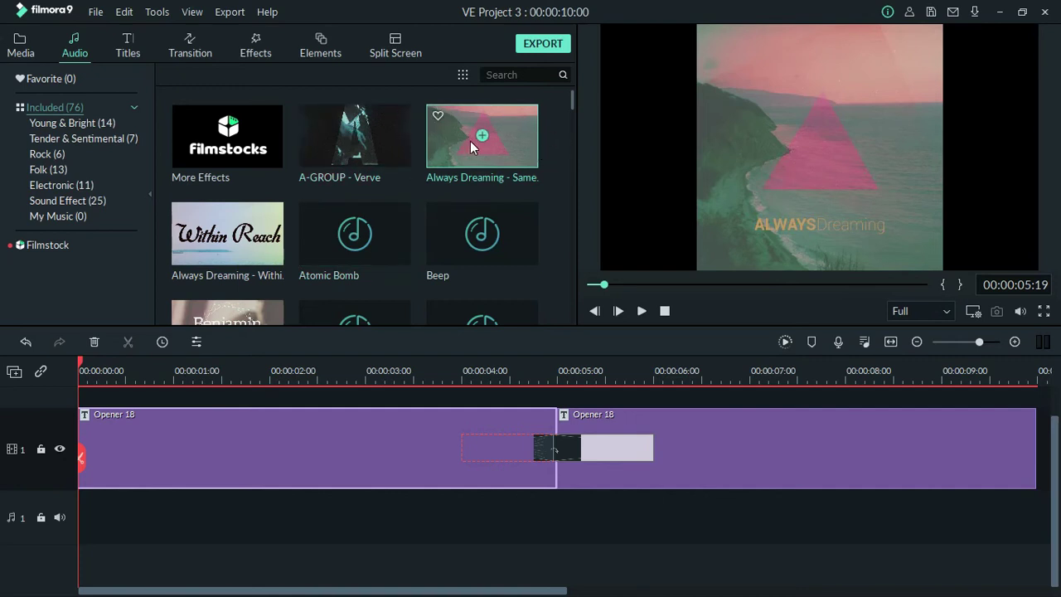
left_click(392, 143)
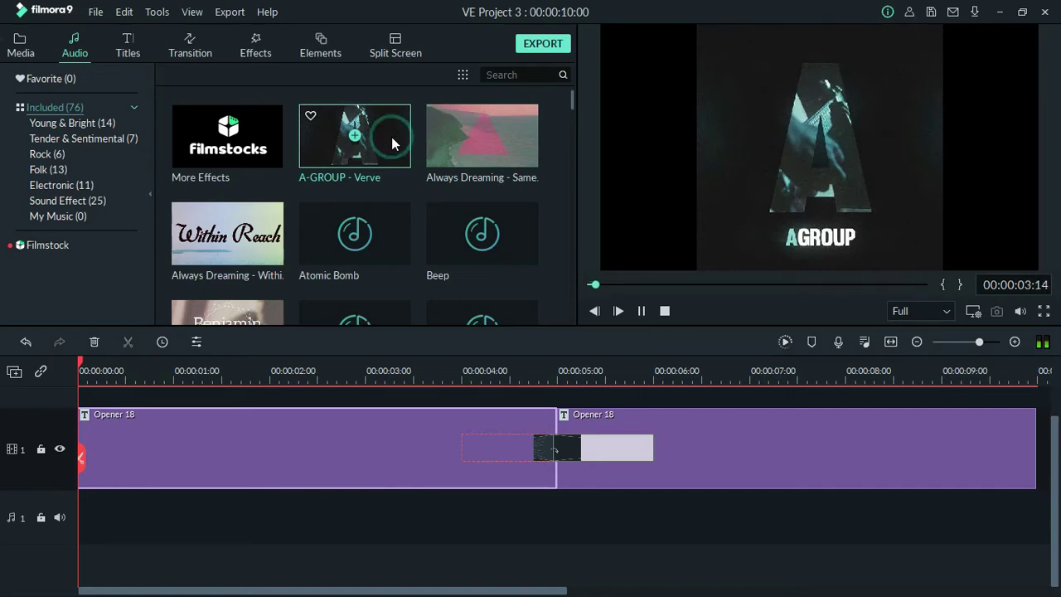
left_click(640, 310)
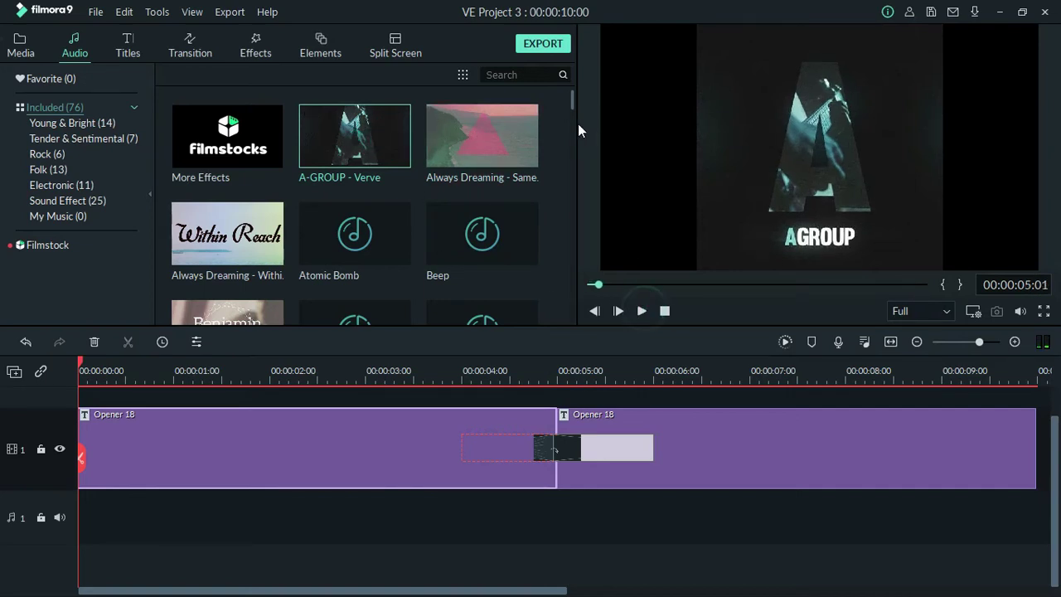
Step: Preview the opening seconds of the Name of the Child - Motions track and the Sunshine track further down the audio library
left_click_drag(570, 104, 567, 241)
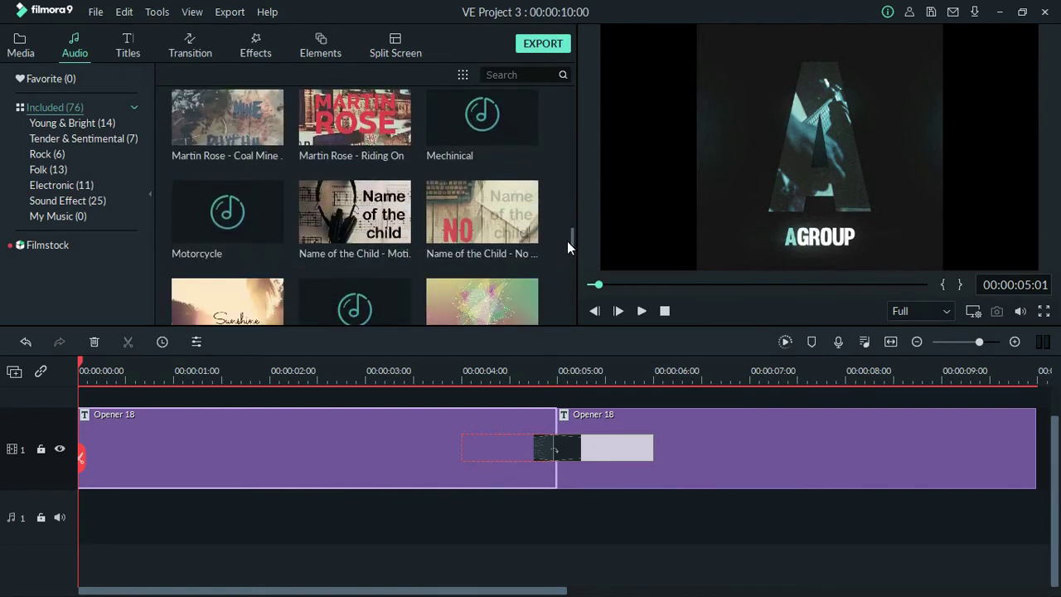
left_click(396, 214)
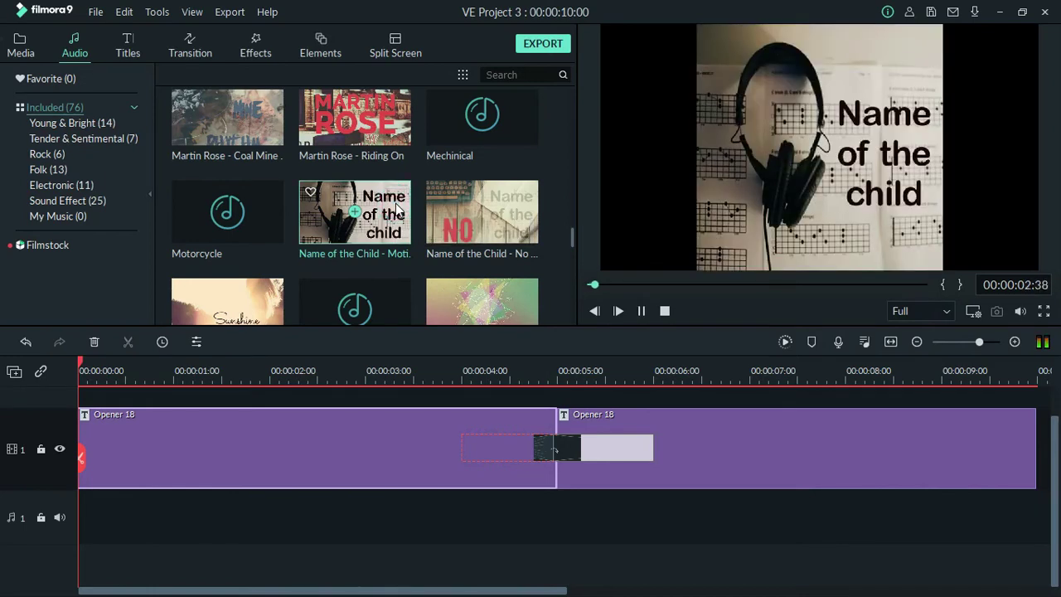
left_click(641, 310)
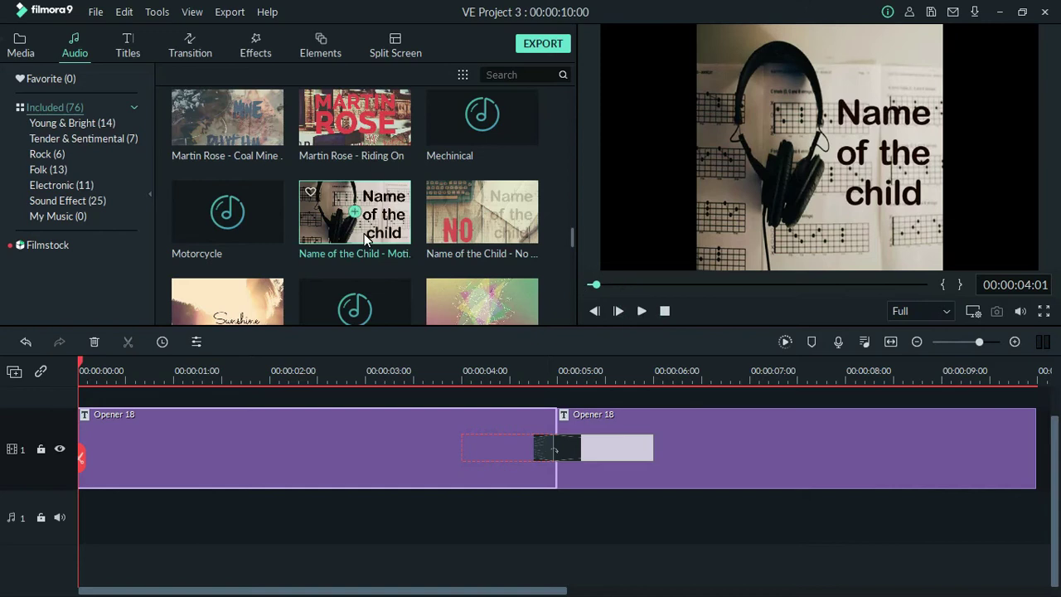
left_click(270, 290)
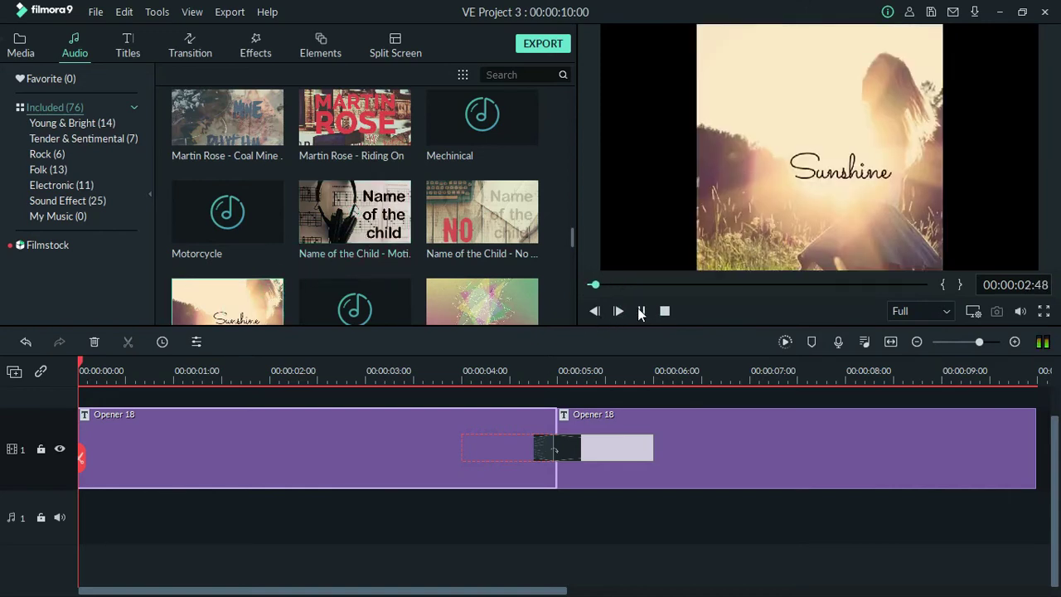
left_click(645, 311)
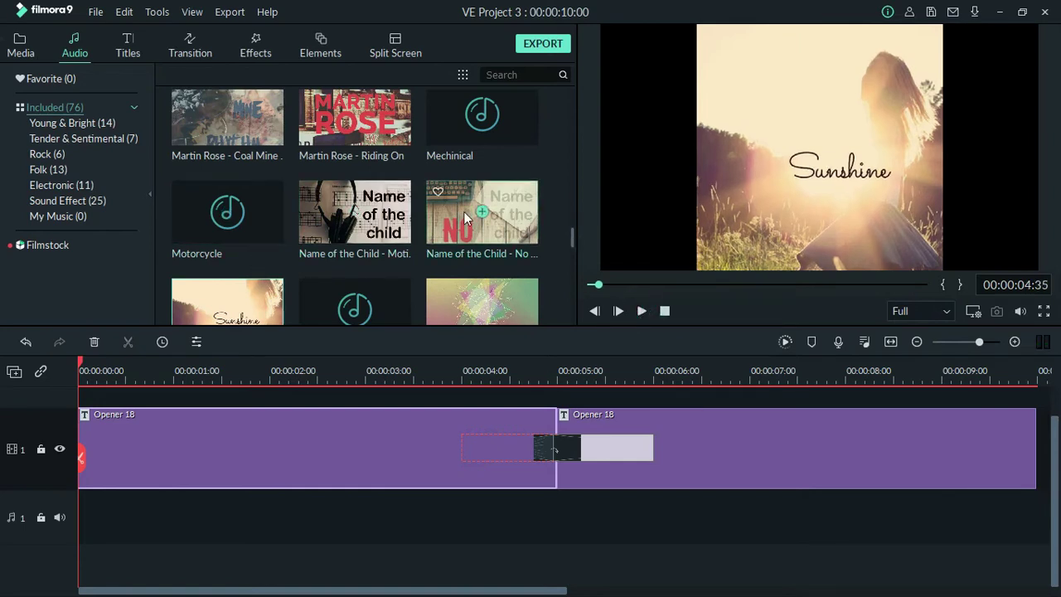
Step: Add Name of the Child - Motions to audio track 1 from the timeline's start and fit the whole project in the timeline
left_click(355, 211)
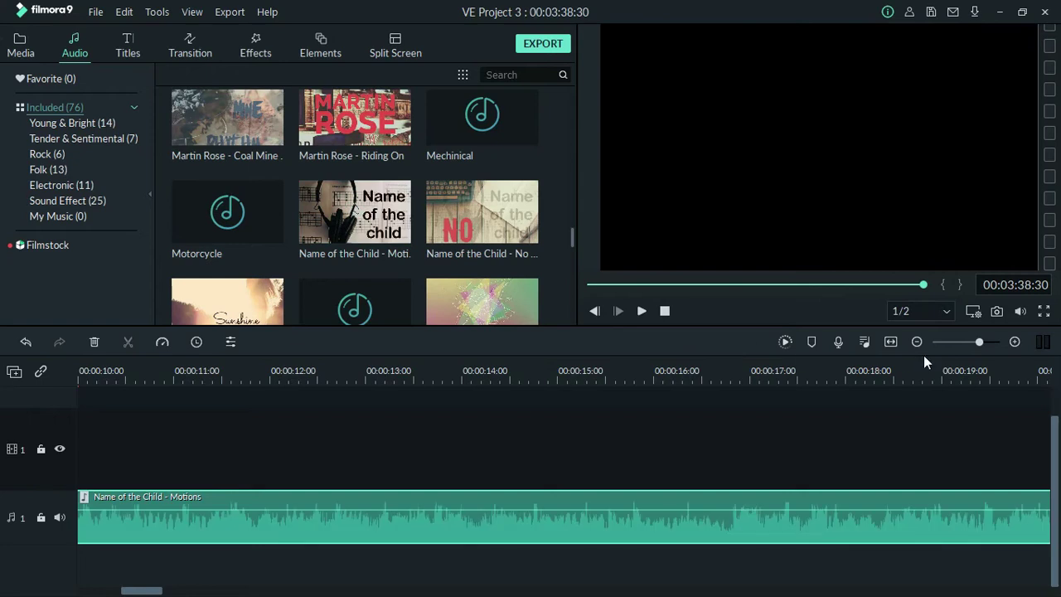
left_click(891, 342)
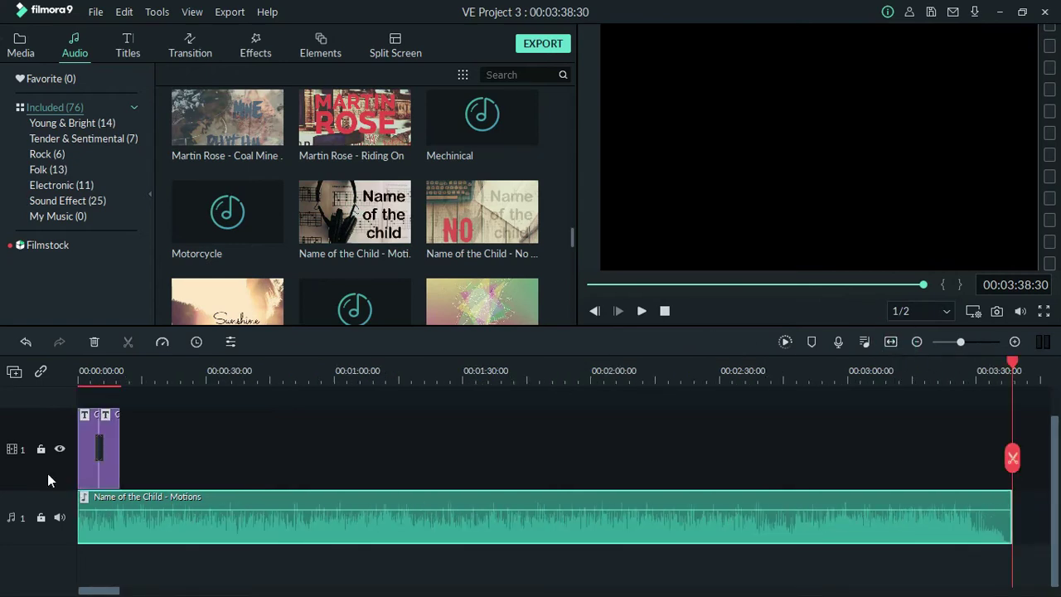
Step: Split the Name of the Child - Motions clip at 00:00:09:46, where the second Opener title ends
left_click_drag(141, 373, 556, 373)
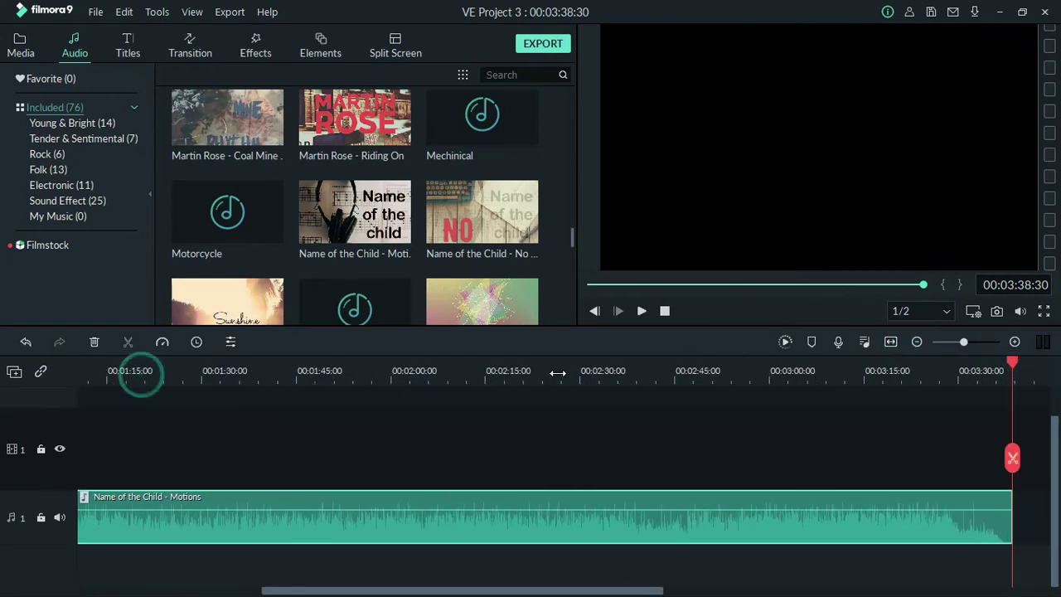
left_click_drag(415, 589, 201, 592)
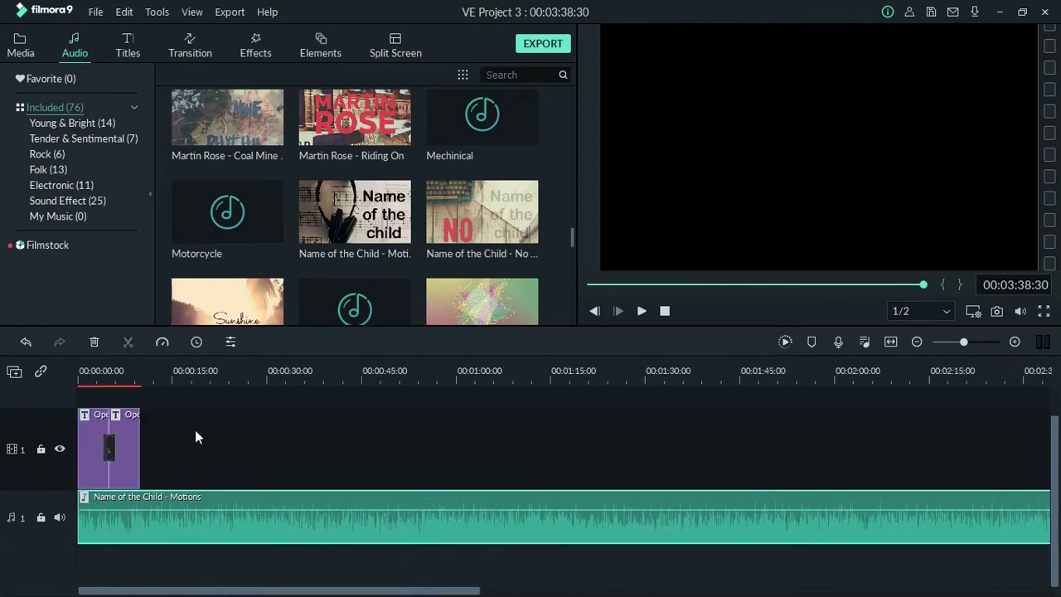
left_click_drag(212, 375, 498, 379)
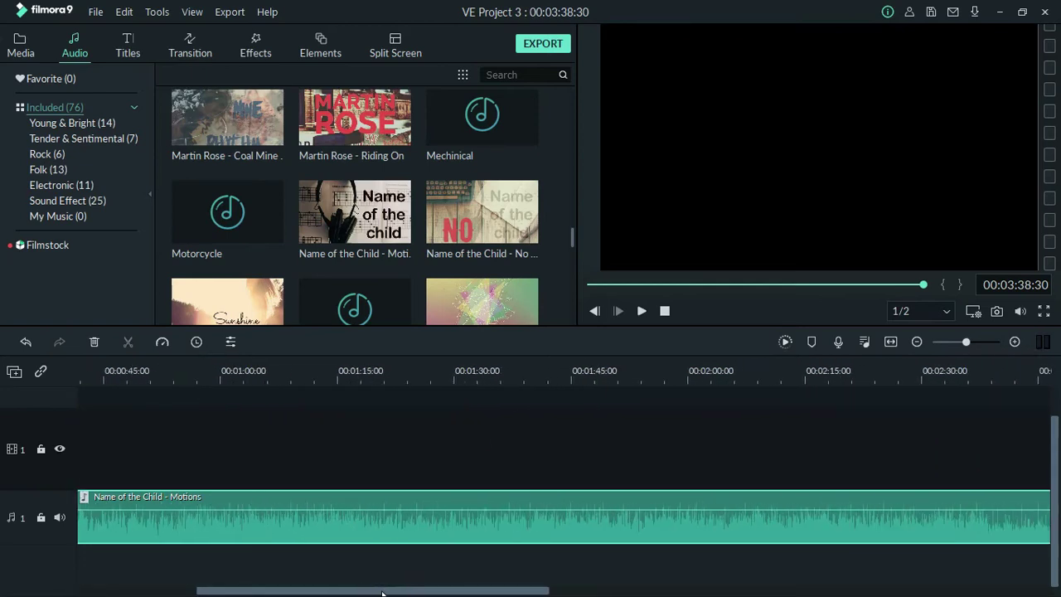
left_click_drag(381, 590, 75, 593)
left_click_drag(127, 370, 73, 570)
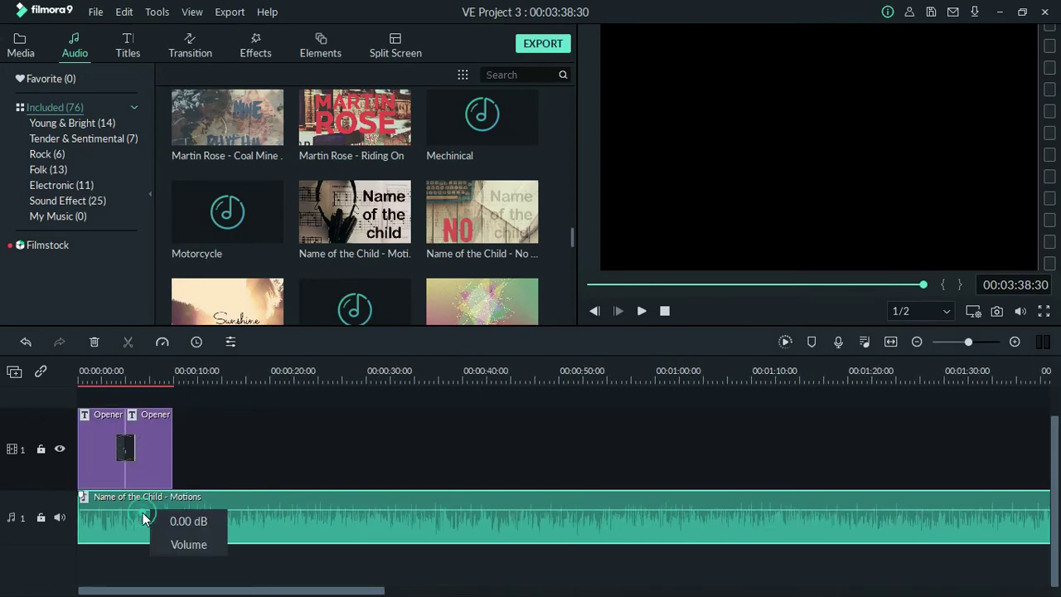
left_click(176, 370)
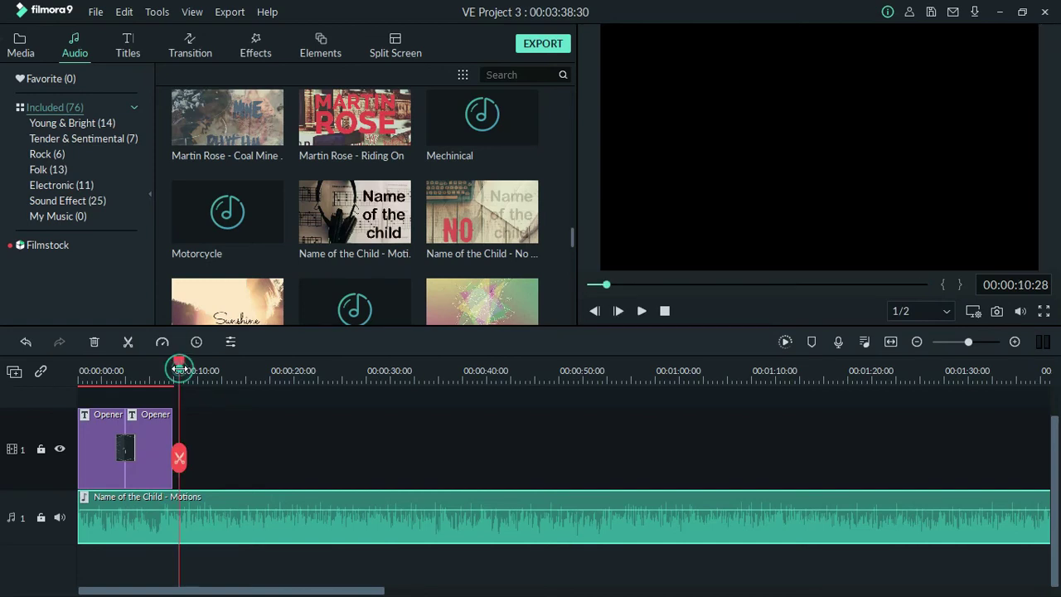
left_click(173, 361)
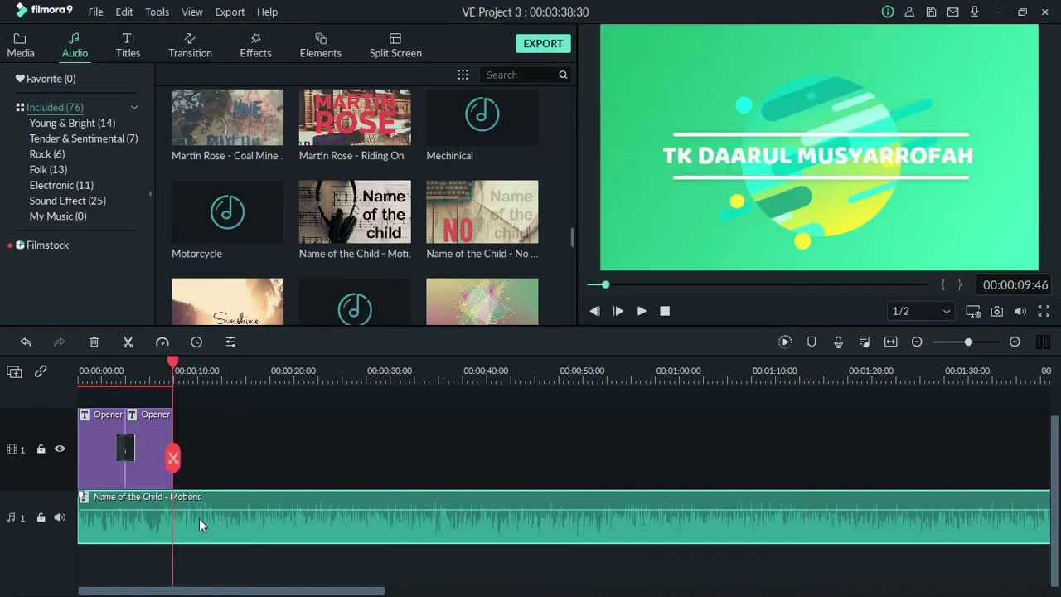
left_click(174, 458)
Step: Delete the leftover music segment after the split so the audio ends with the titles
left_click_drag(232, 509, 363, 514)
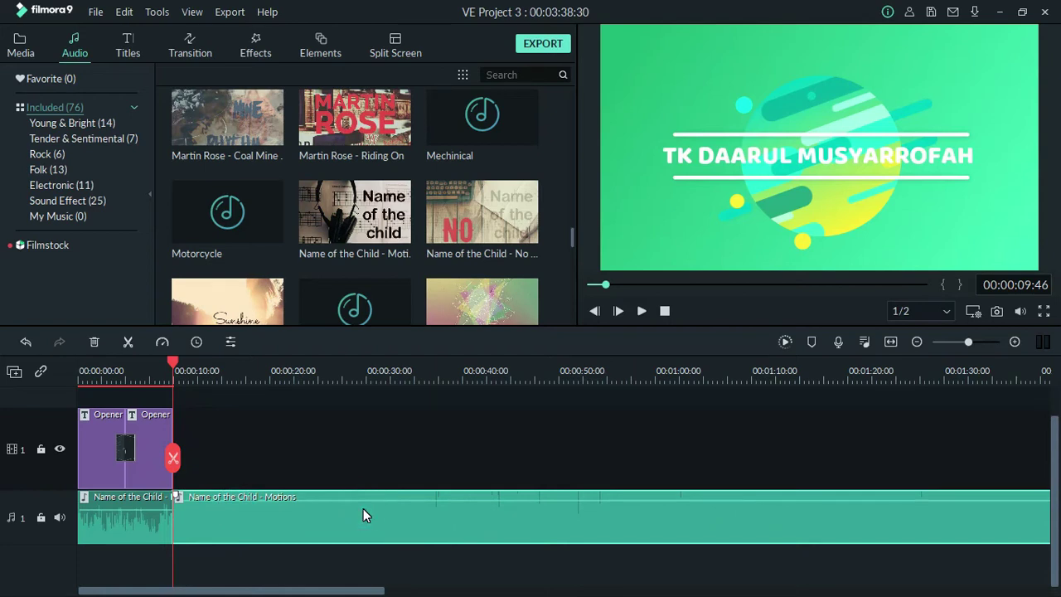
right_click(363, 508)
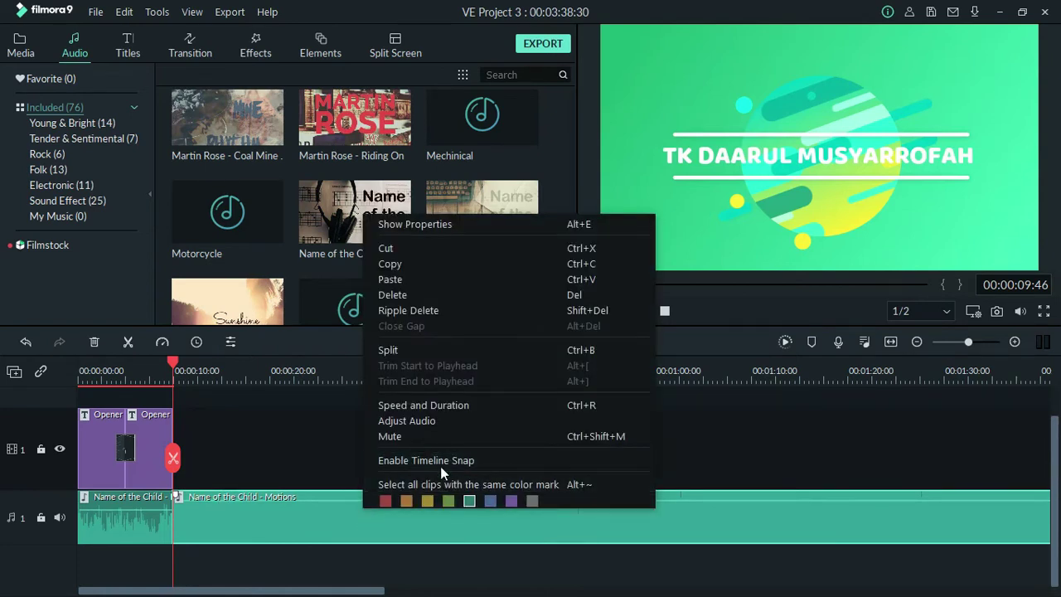
left_click(466, 290)
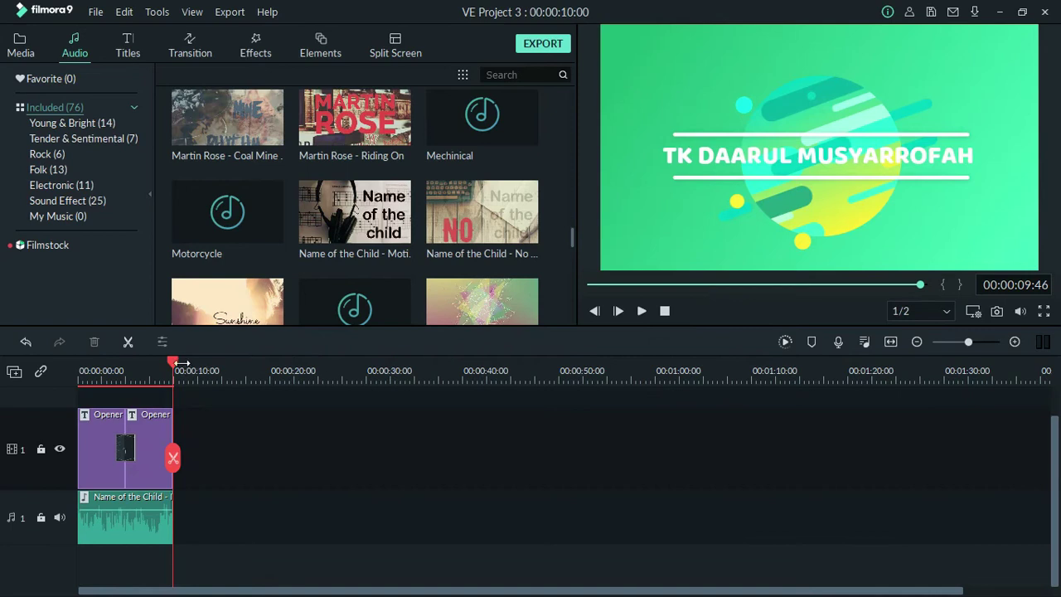
Step: Play the bumper with its trimmed background music from the start of the timeline to the end
left_click_drag(174, 365, 80, 365)
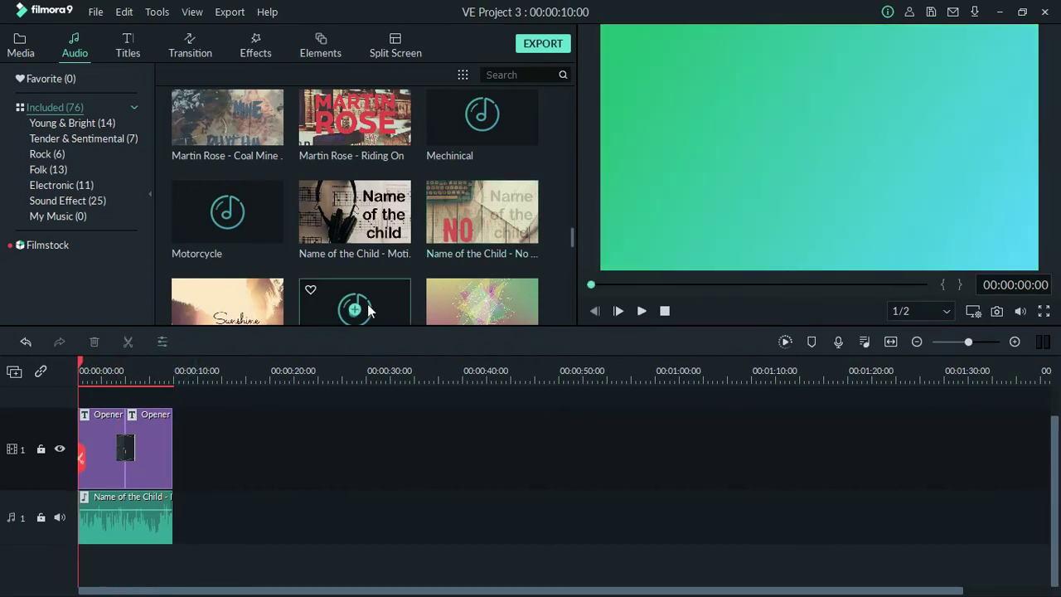
left_click(642, 311)
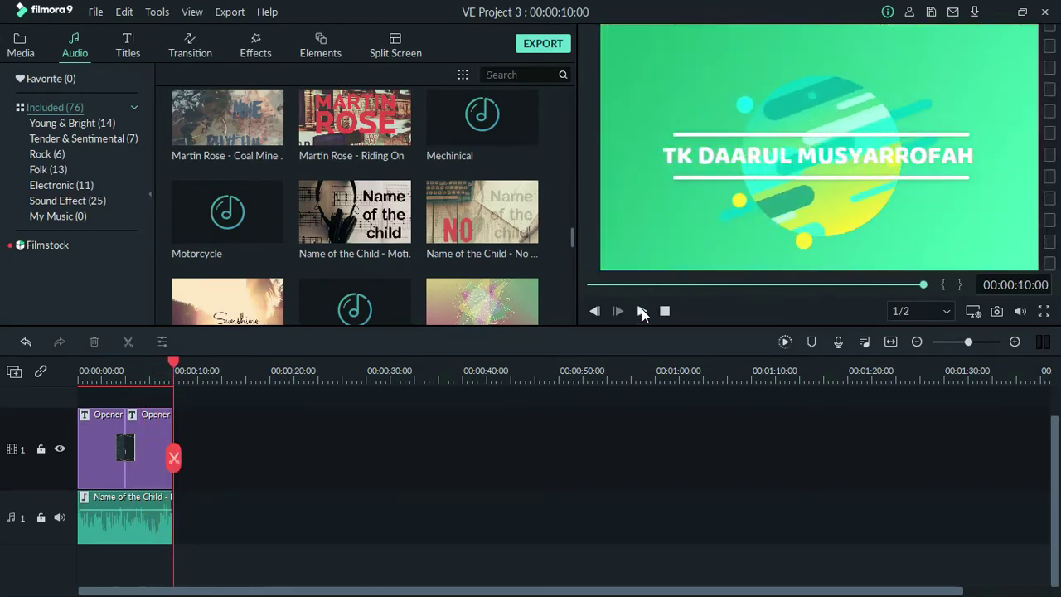
Step: Raise the trimmed music clip's volume to 12.00 dB and preview the bumper from the start, pausing during the second title
left_click_drag(138, 514, 136, 493)
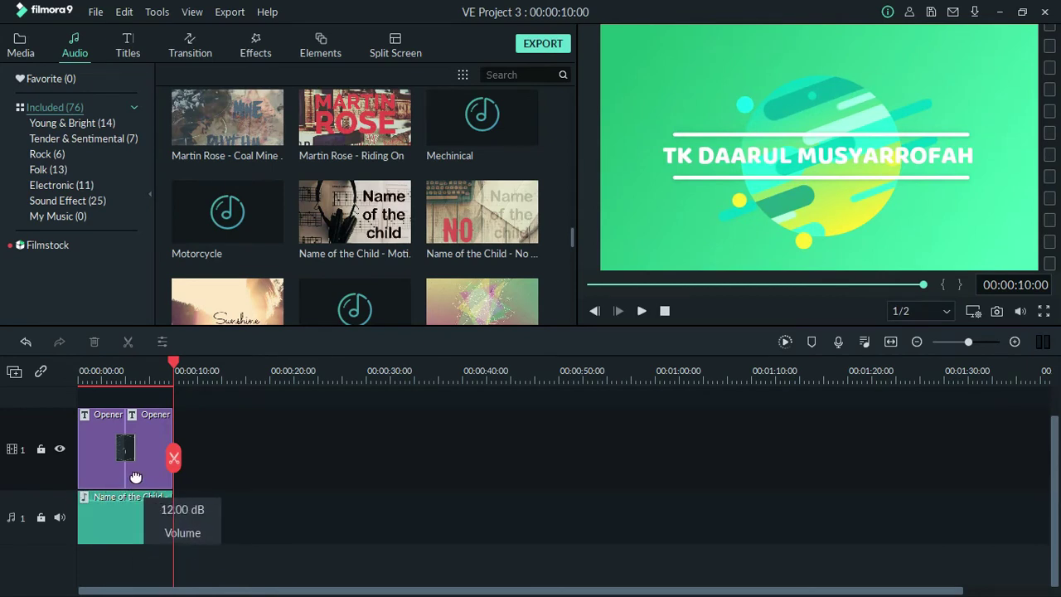
left_click_drag(174, 362, 62, 360)
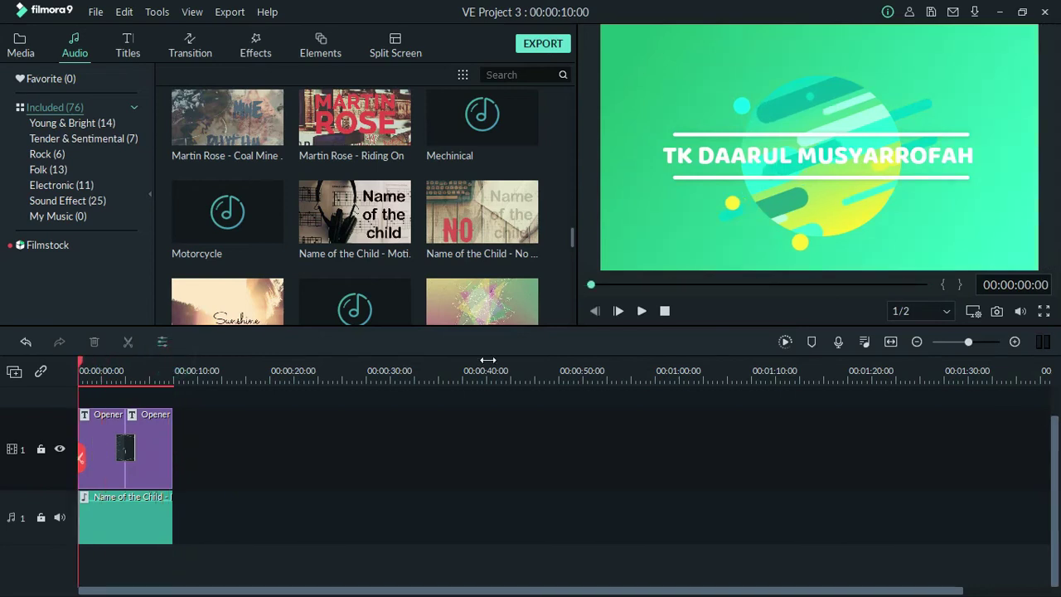
left_click(643, 311)
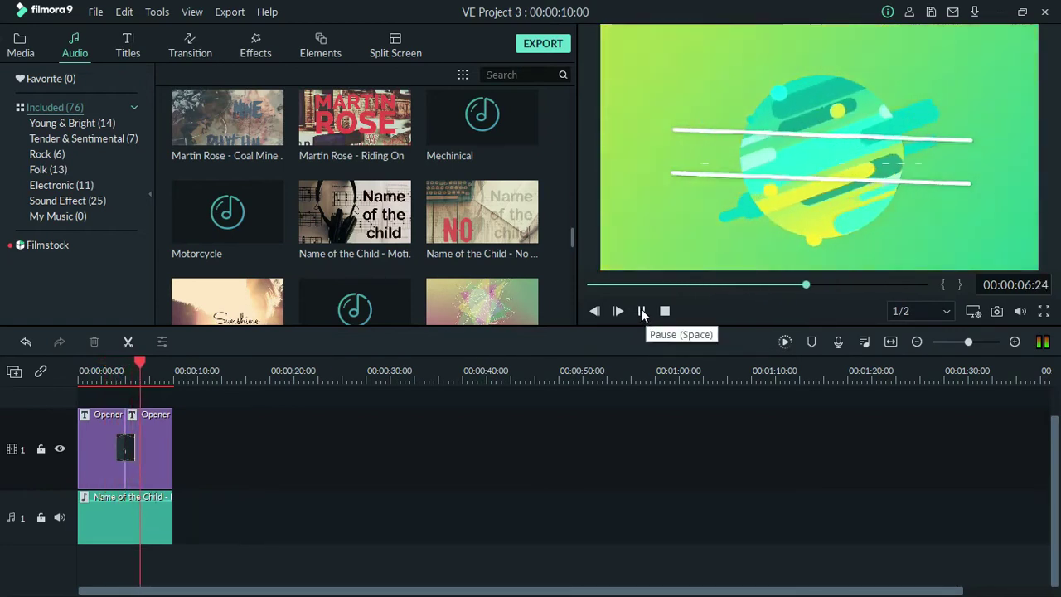
left_click(642, 312)
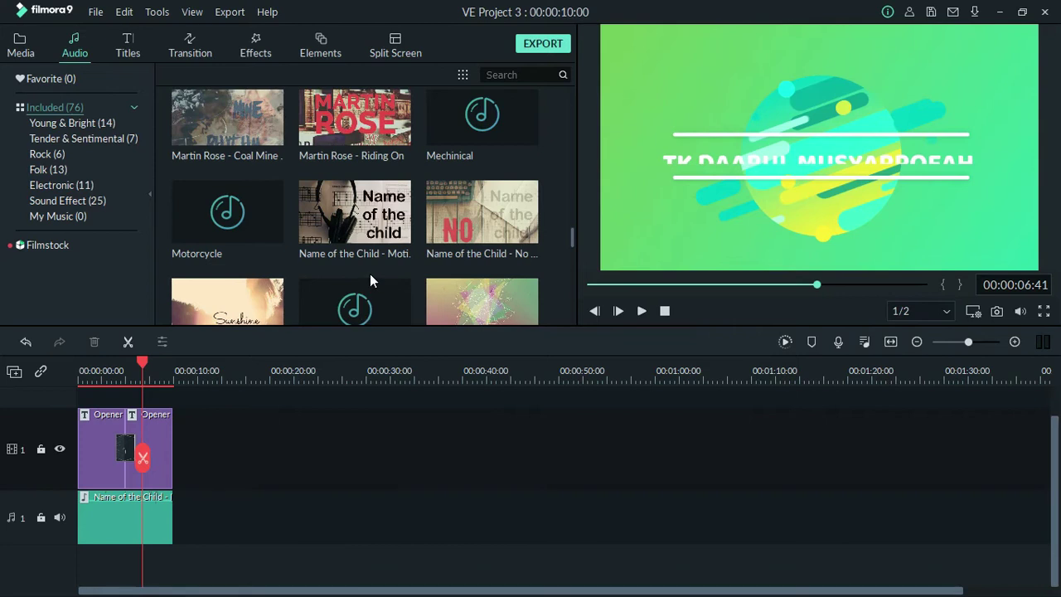
Step: Switch to the Notepad lesson list and indent the line "2. Membuat Backsound" to match the other covered topics
key("alt+Tab")
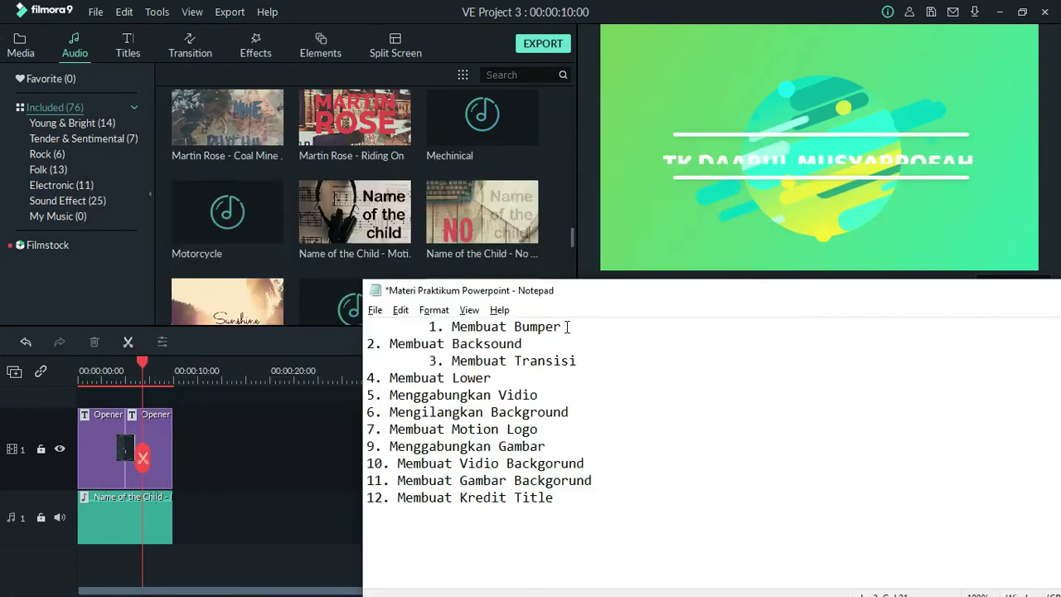
left_click(368, 342)
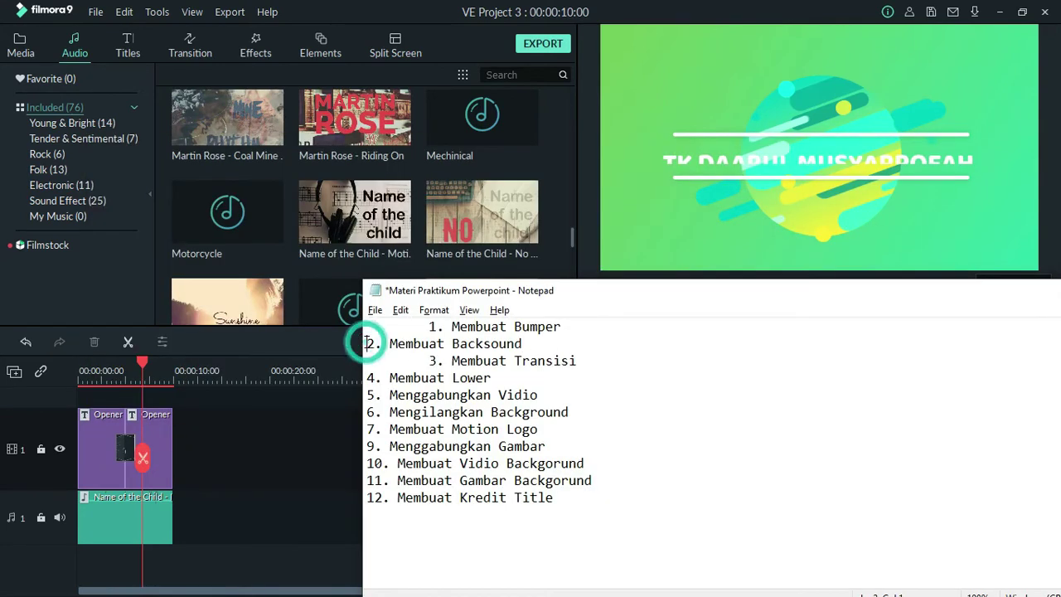
key("Tab")
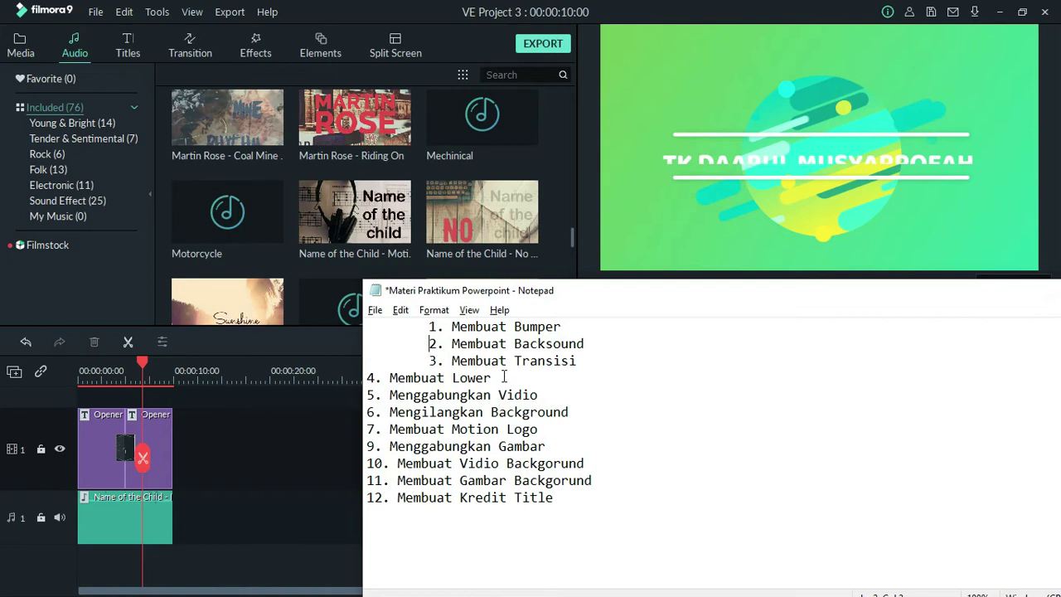
left_click(368, 377)
Step: Switch to the video player, play the example video to its lower-third name title and pause at 00:11 to examine it
key("alt+Tab")
key("Tab")
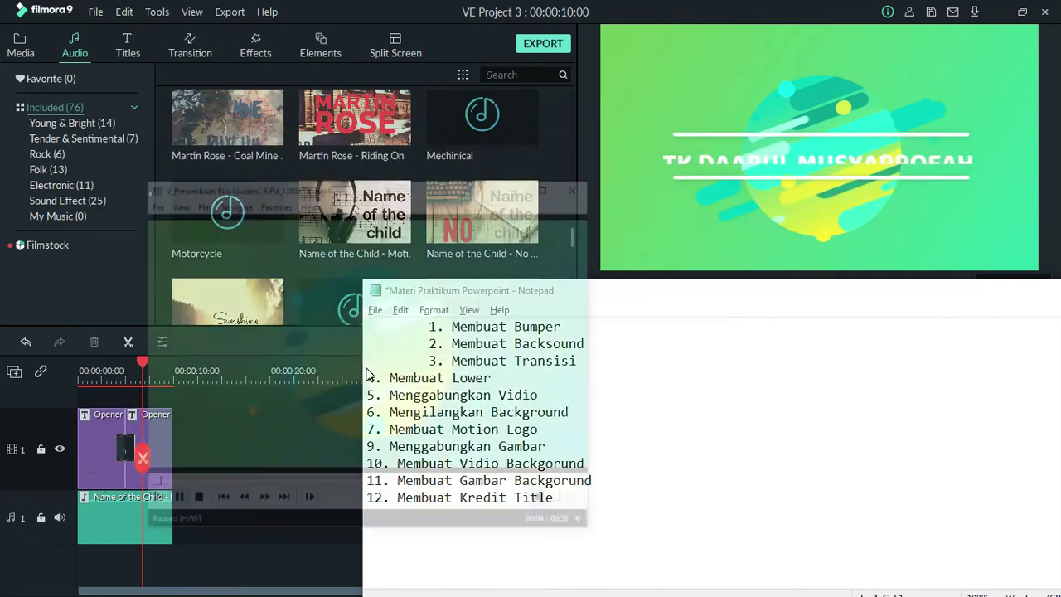
left_click(160, 462)
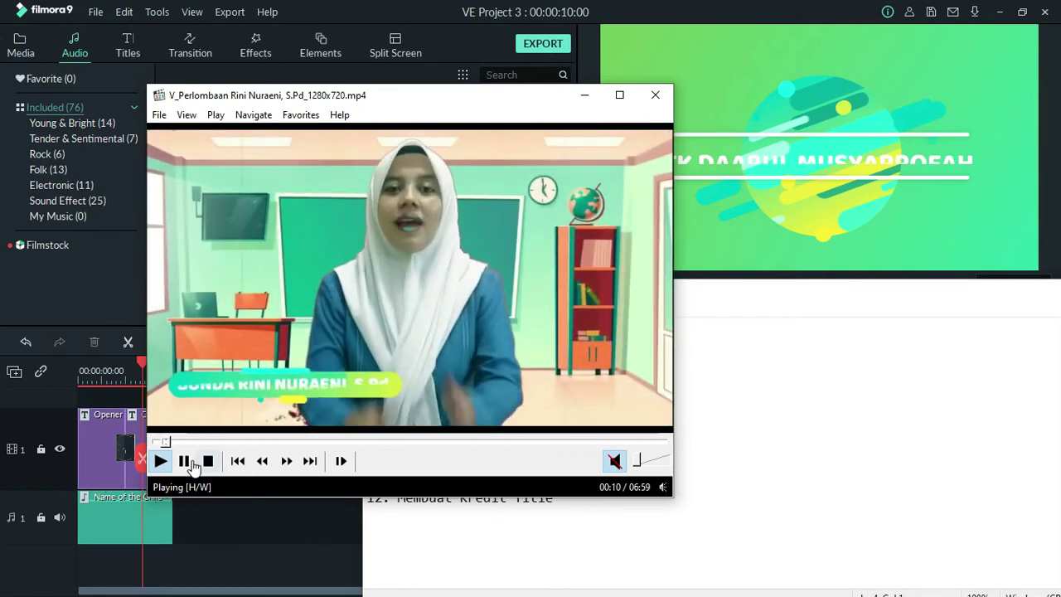
key("space")
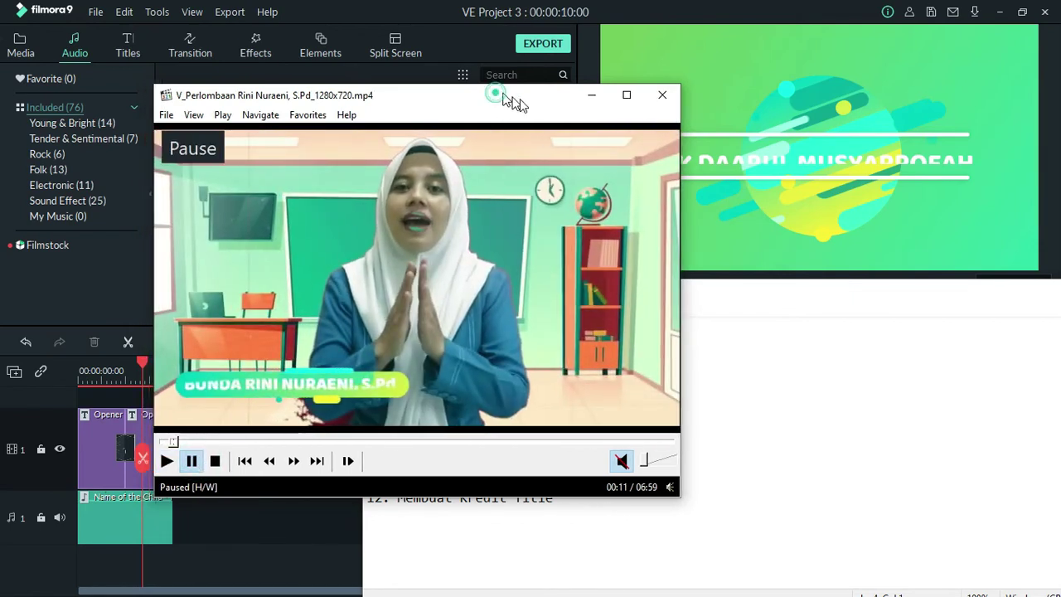
left_click_drag(509, 100, 558, 110)
left_click(208, 471)
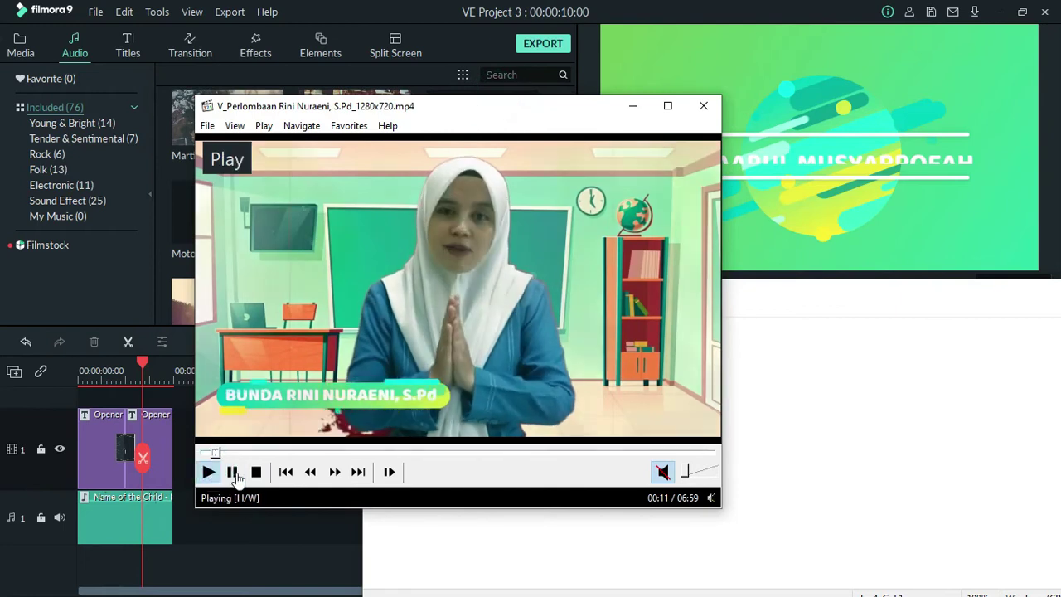
left_click(232, 471)
left_click_drag(502, 110, 558, 100)
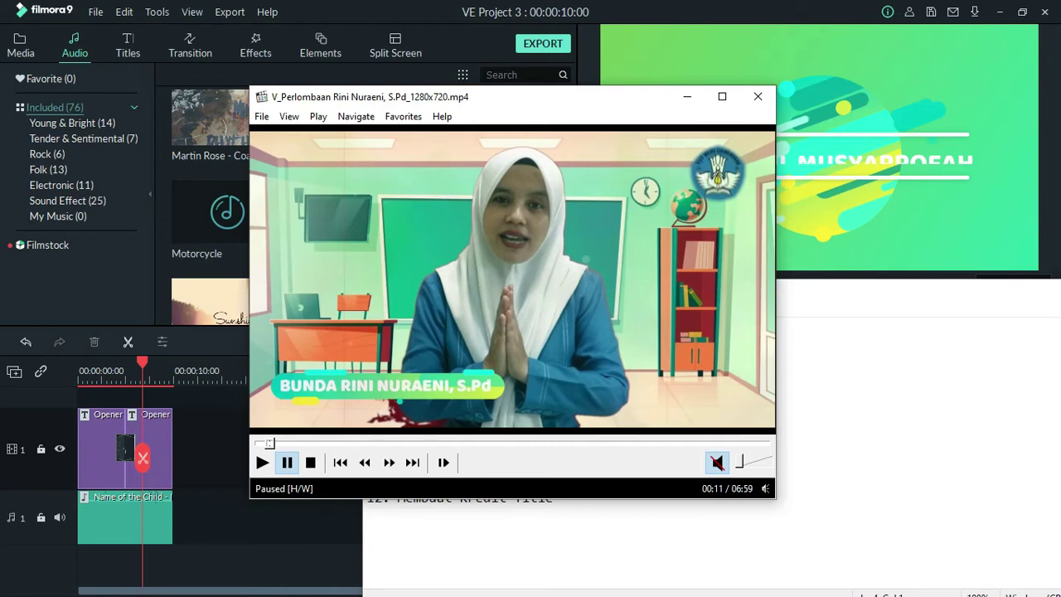
left_click_drag(639, 103, 639, 89)
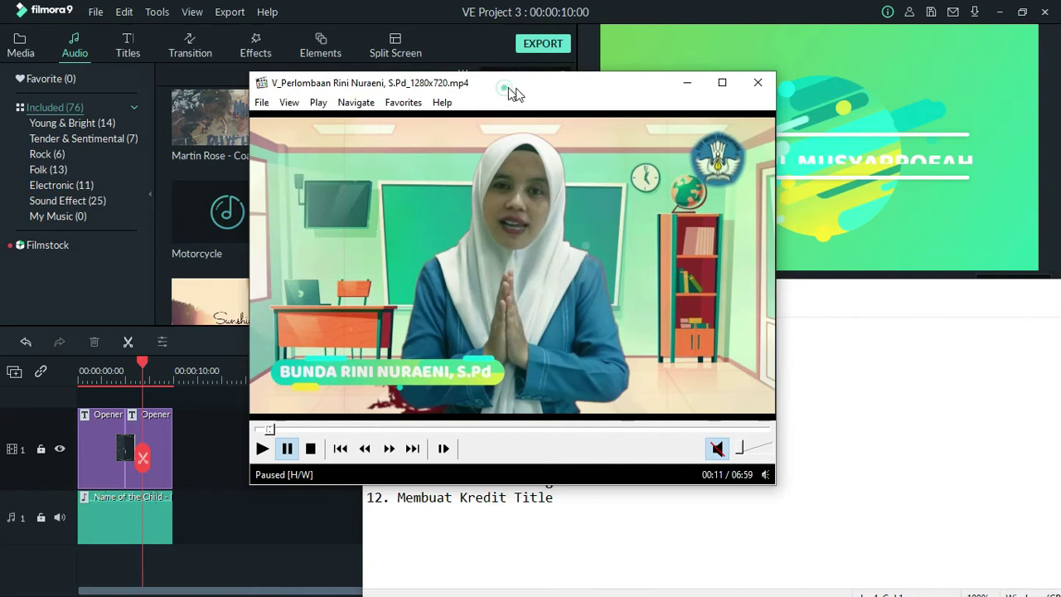
left_click_drag(510, 91, 568, 106)
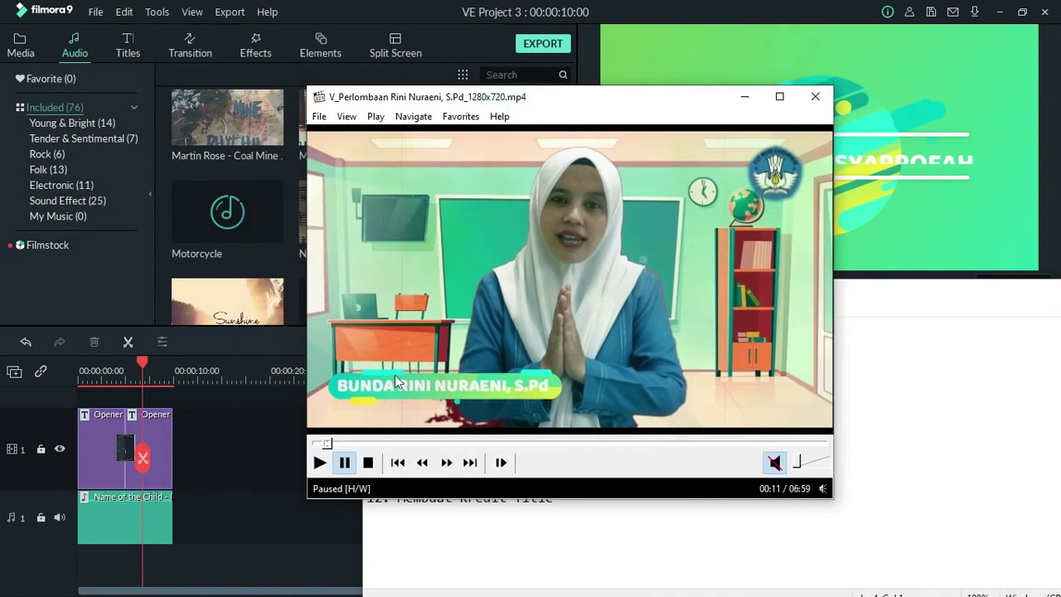
Step: Skim the example video from about 02:20 to 05:11 to examine its scenes and overlays, and pause there
left_click_drag(331, 443, 486, 447)
left_click(320, 462)
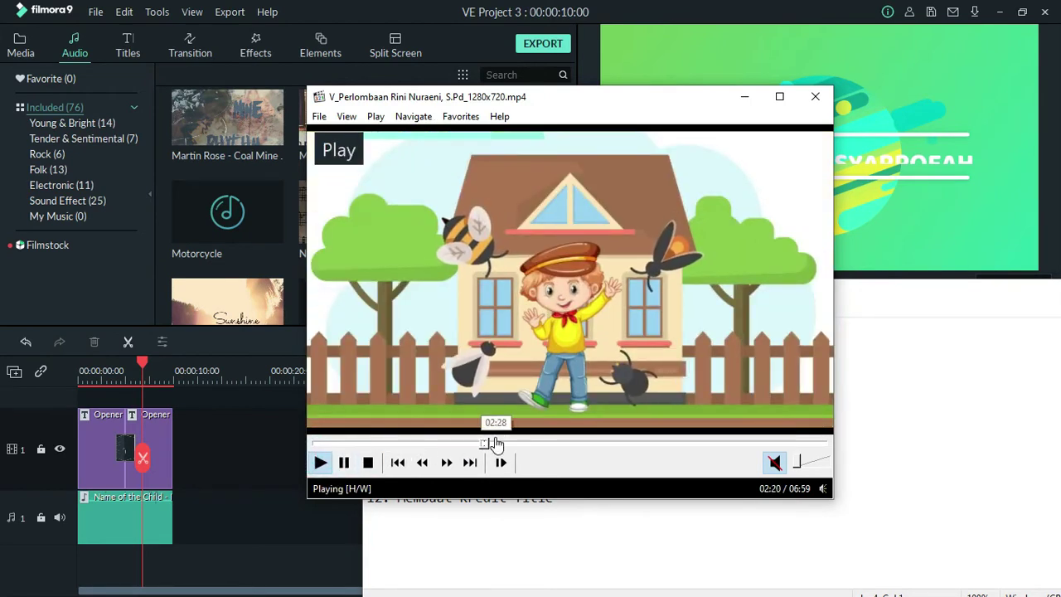
left_click(493, 446)
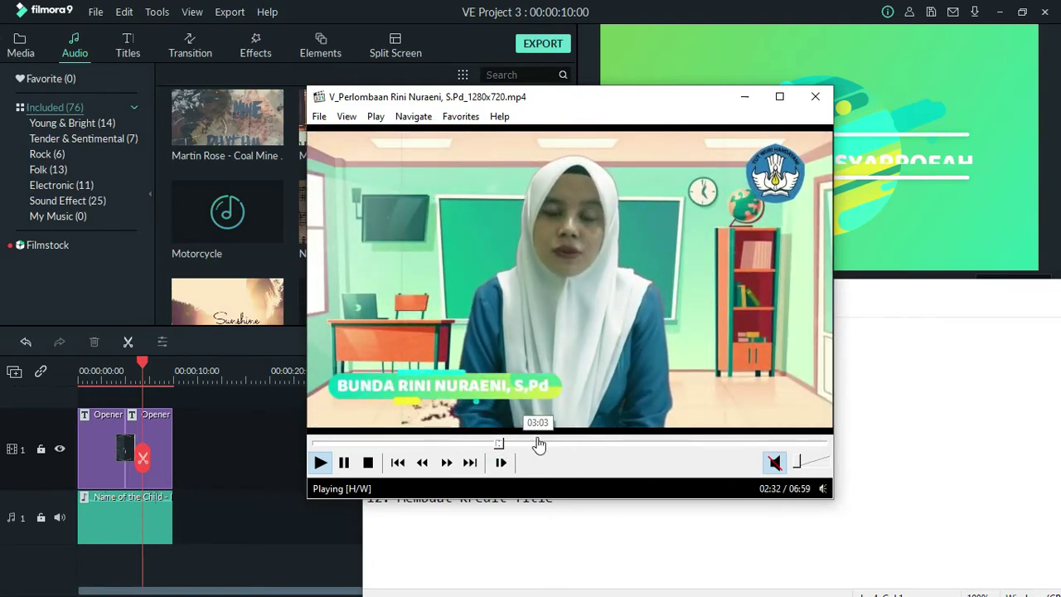
left_click(538, 444)
left_click(586, 444)
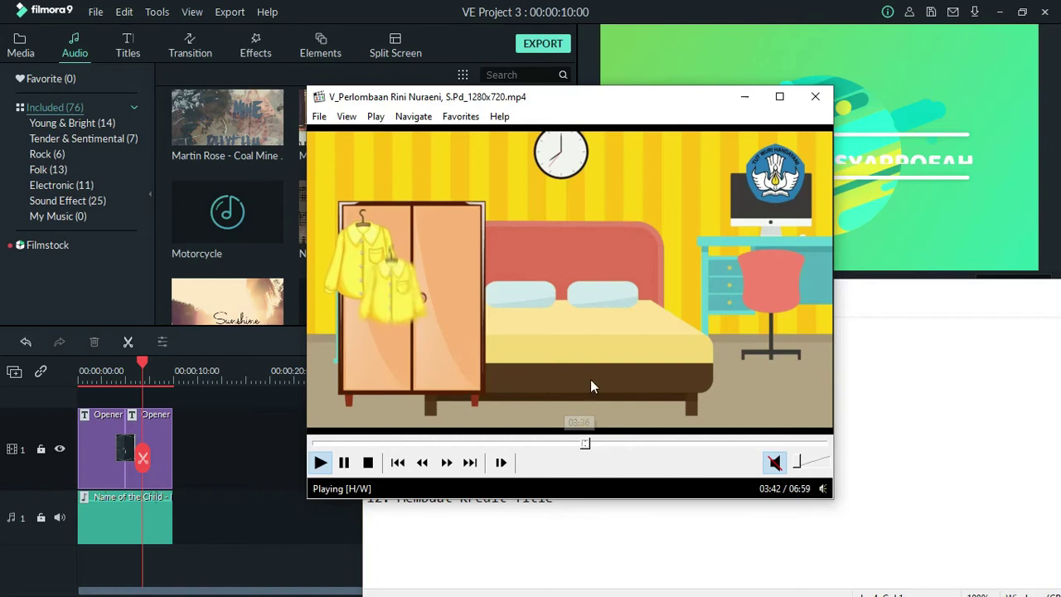
left_click(617, 444)
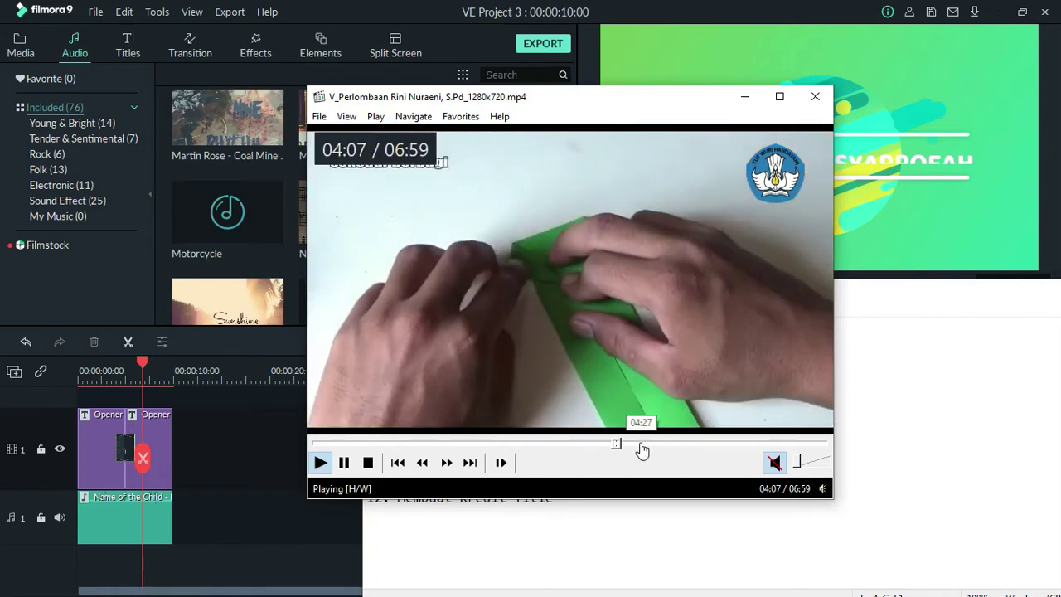
left_click(647, 445)
left_click(661, 445)
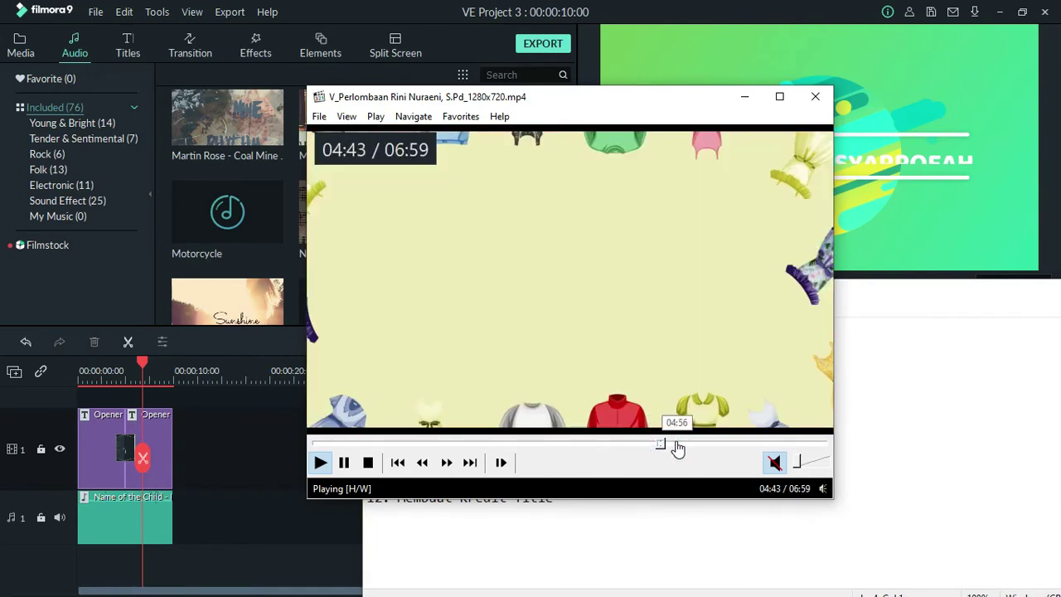
left_click(680, 445)
left_click(692, 445)
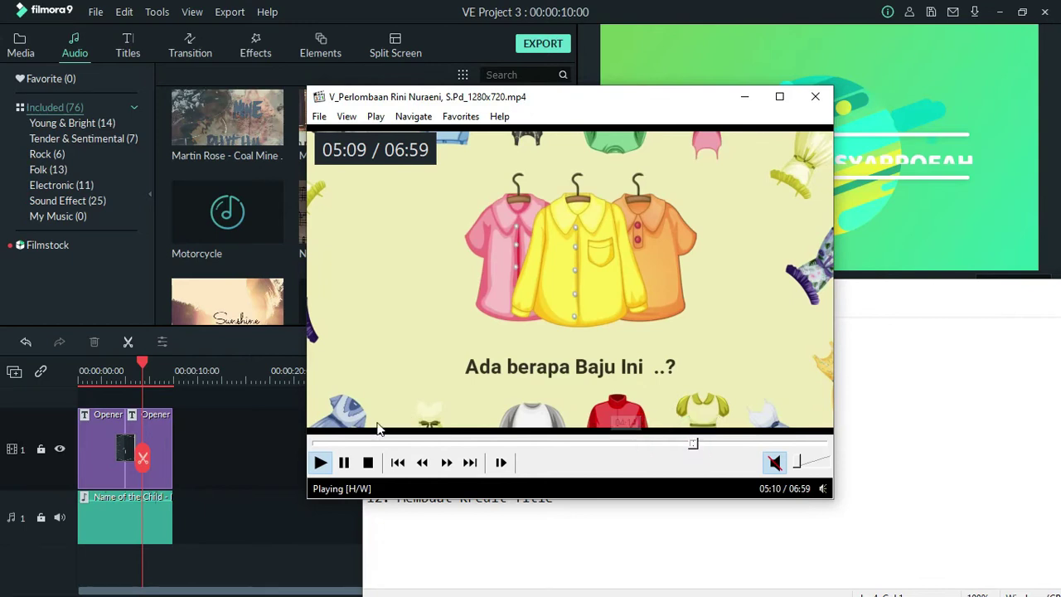
left_click(397, 414)
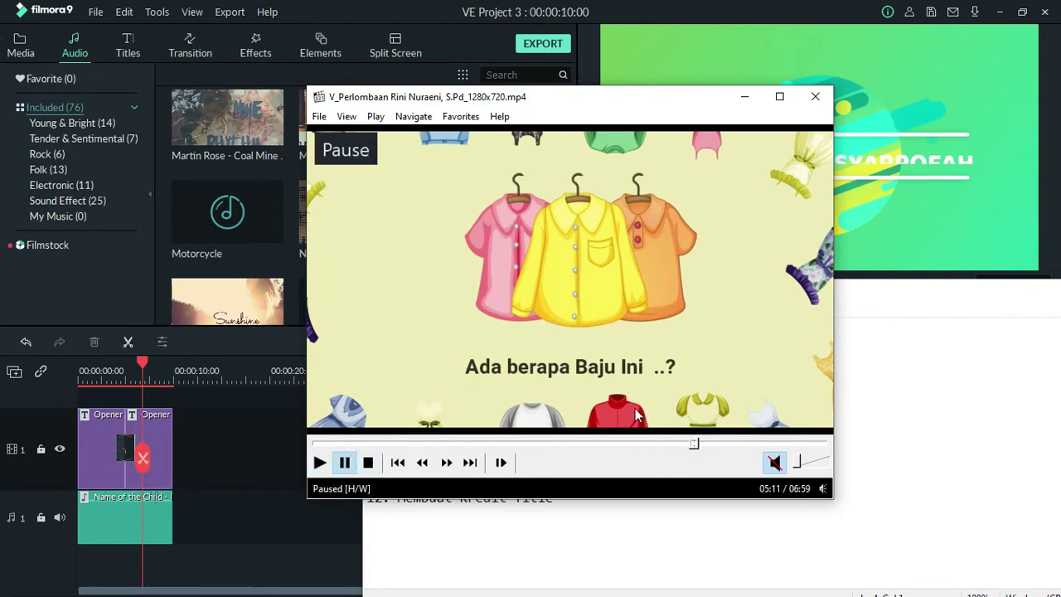
Step: Skim the paused video's closing section towards its end and return to 06:15 to examine the lower-third name title
left_click(710, 445)
left_click(727, 445)
left_click(727, 445)
left_click(732, 444)
left_click(752, 443)
left_click(763, 442)
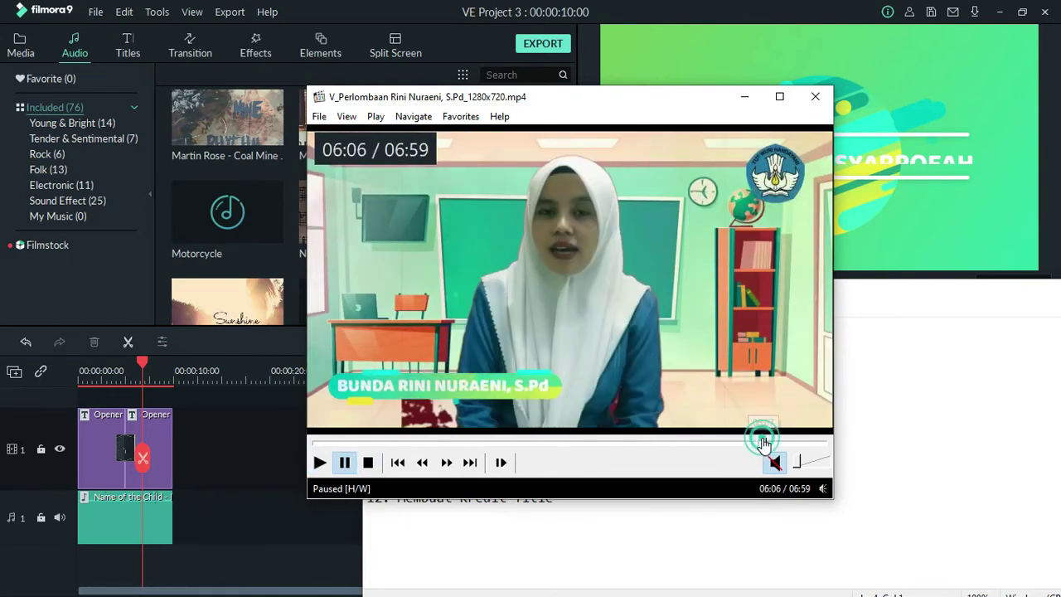
left_click(781, 445)
left_click(788, 445)
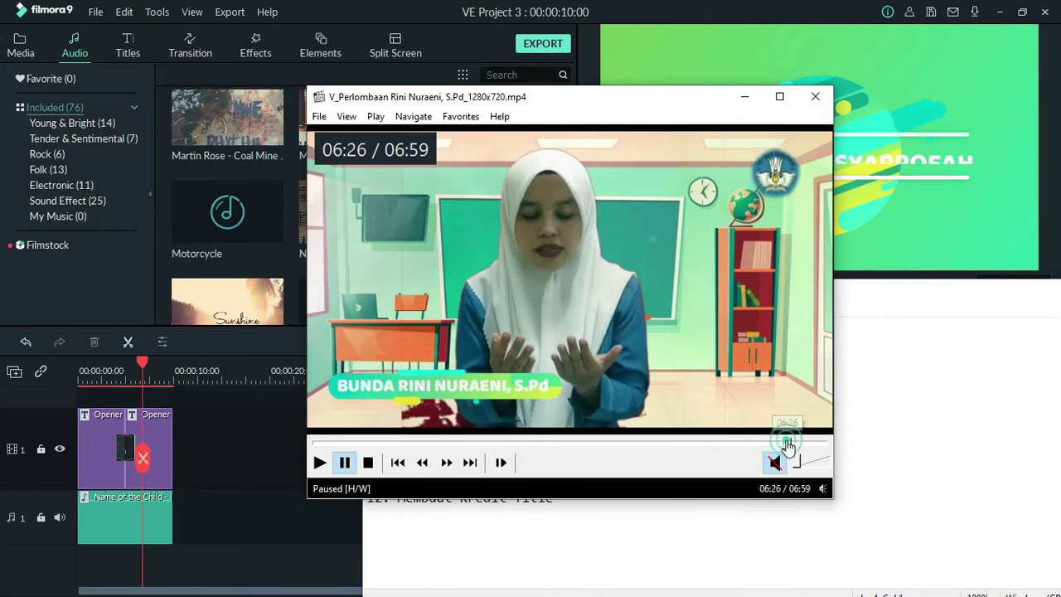
left_click(803, 444)
left_click(821, 445)
left_click(774, 444)
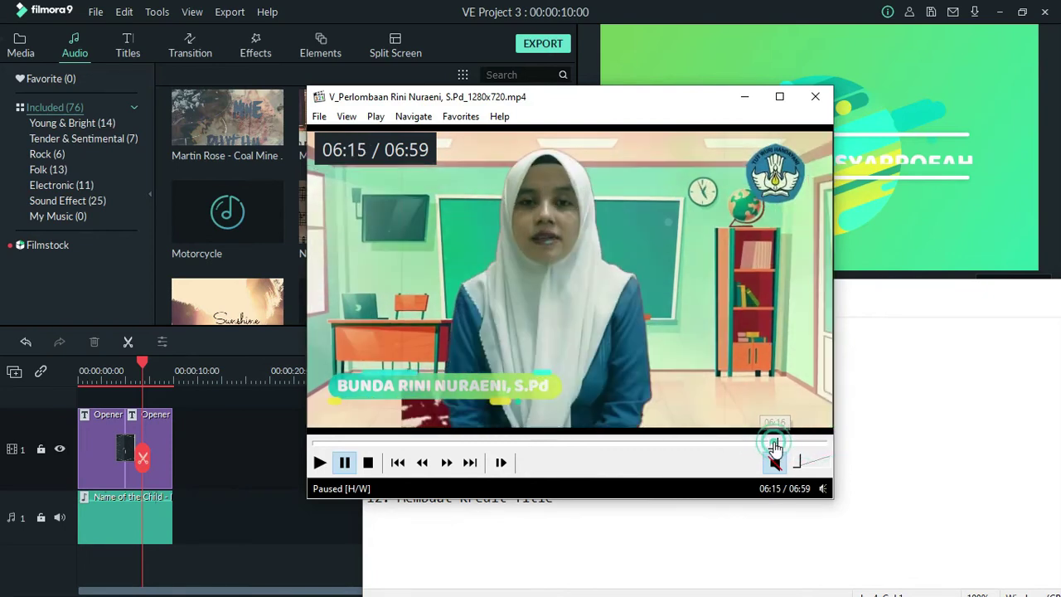
Step: Skim the example video backwards from 05:51 through its scenes and pause at 01:39 to examine the lower-third name title
left_click(744, 445)
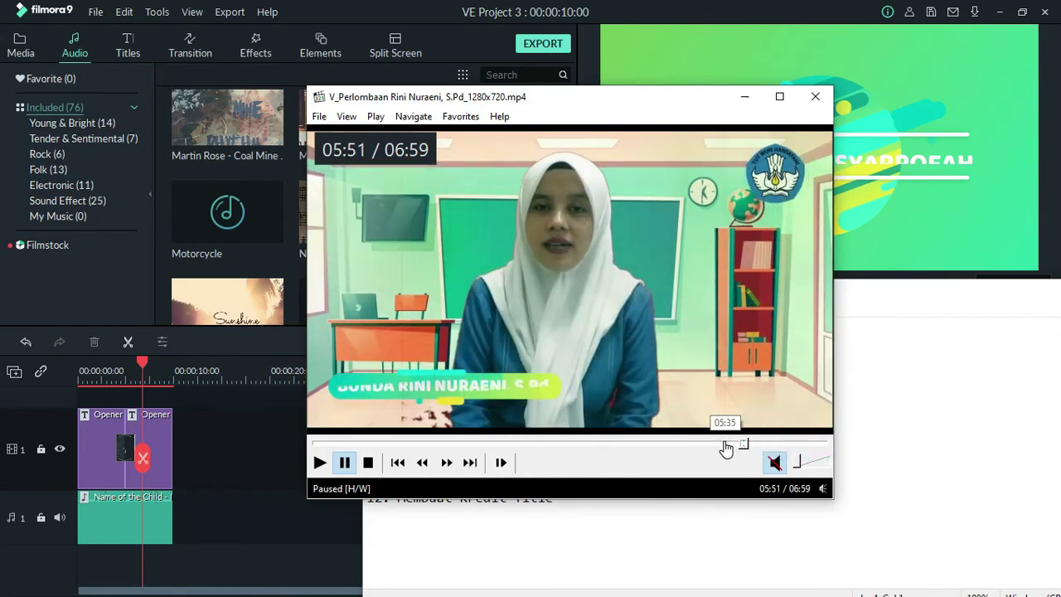
left_click(724, 444)
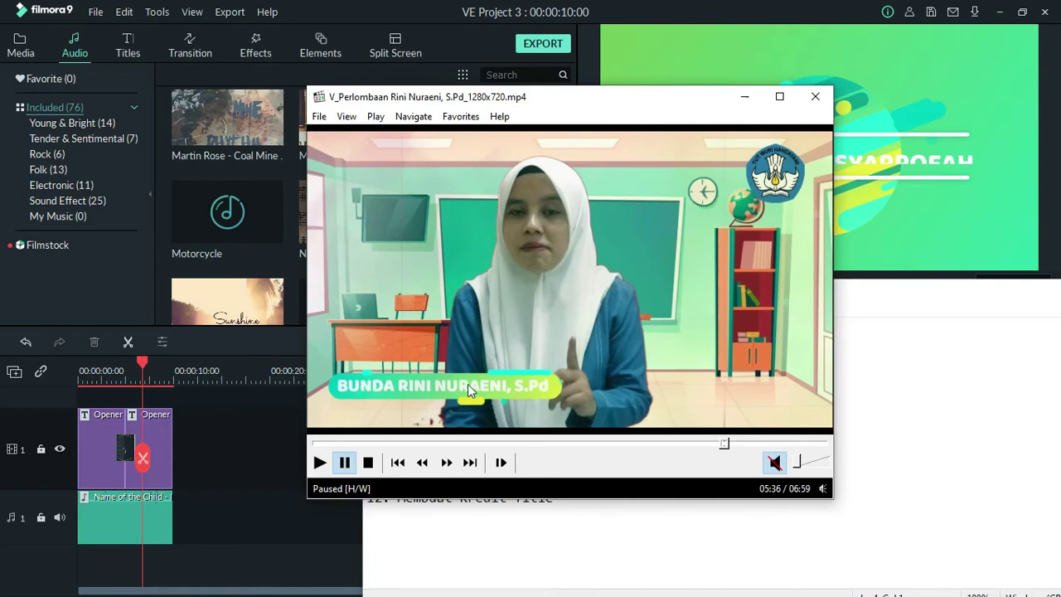
left_click(570, 443)
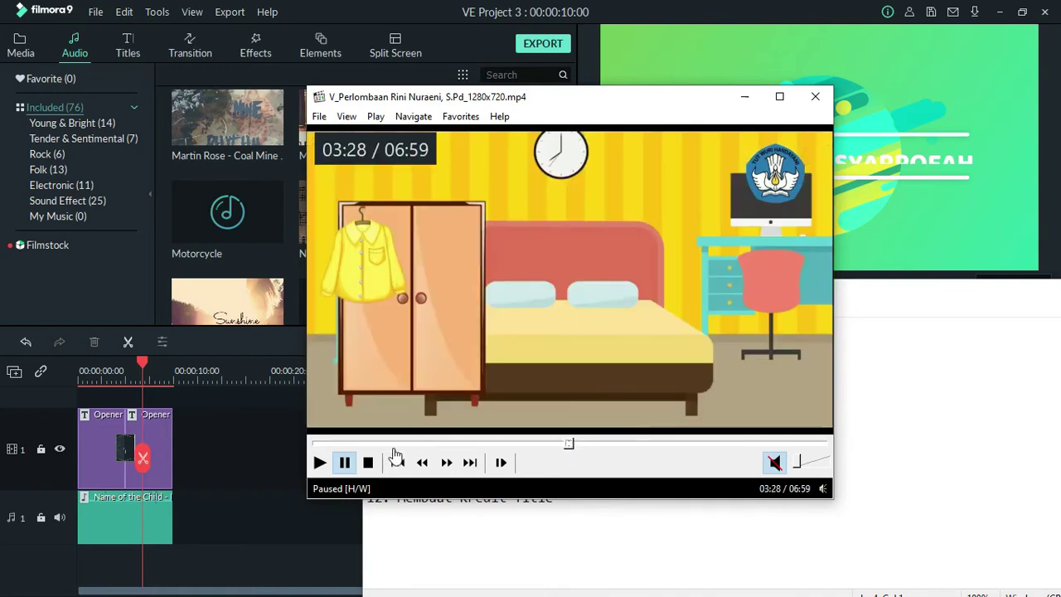
left_click(320, 462)
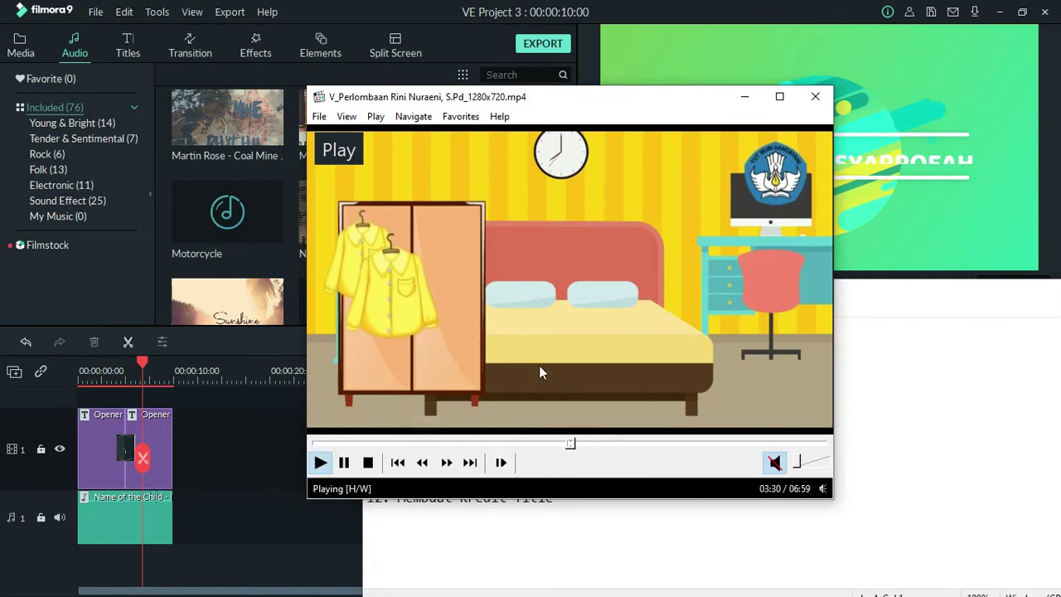
left_click(477, 443)
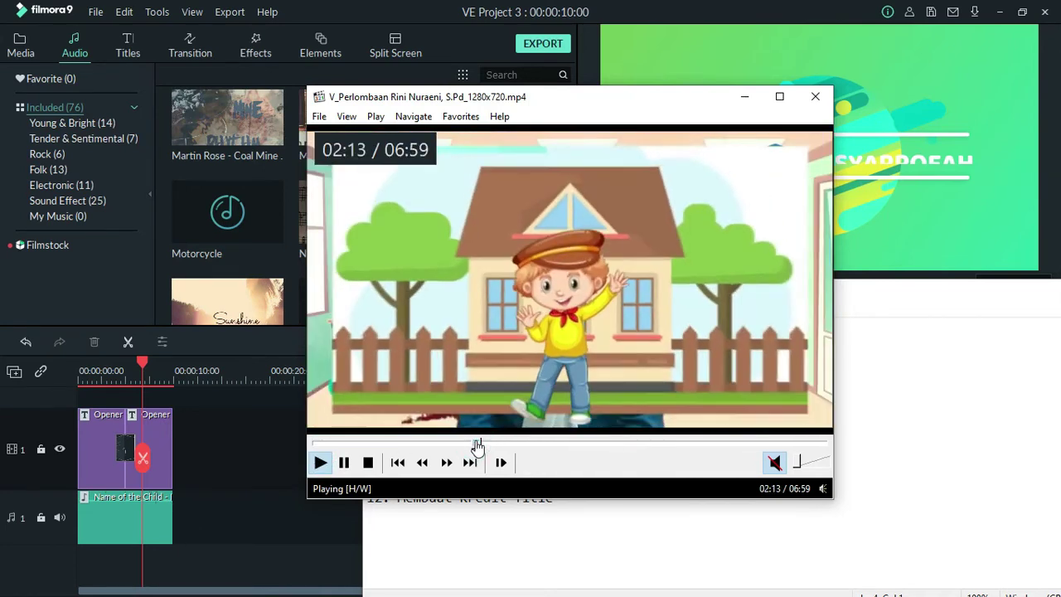
left_click(452, 442)
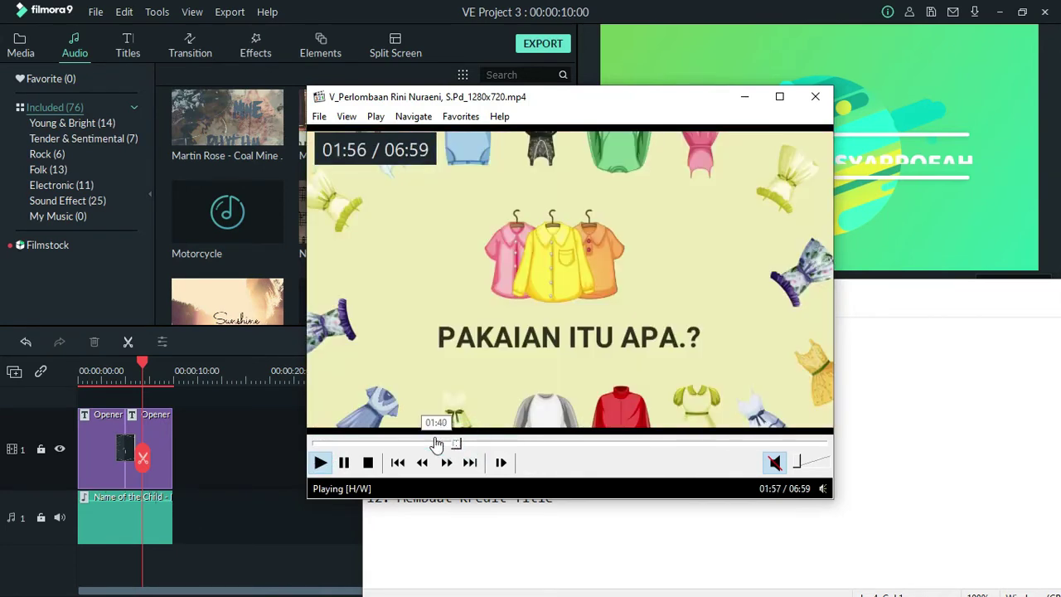
left_click(428, 443)
key("space")
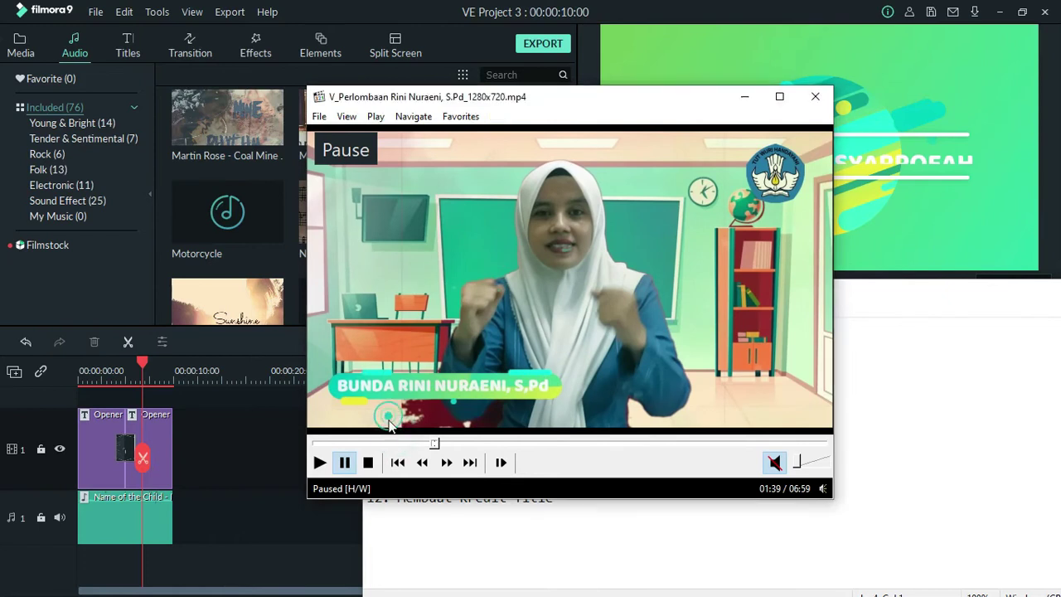
Step: Return to the example video's opening, pause at 00:17 to examine the lower-third name title, and minimize the player
left_click(383, 443)
left_click(320, 462)
left_click(355, 443)
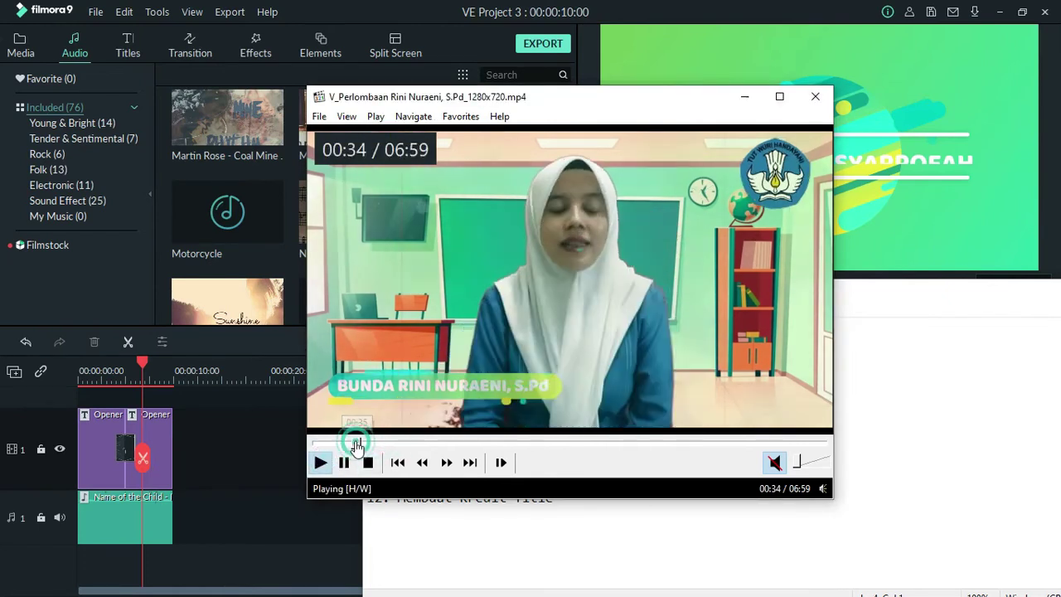
left_click(332, 443)
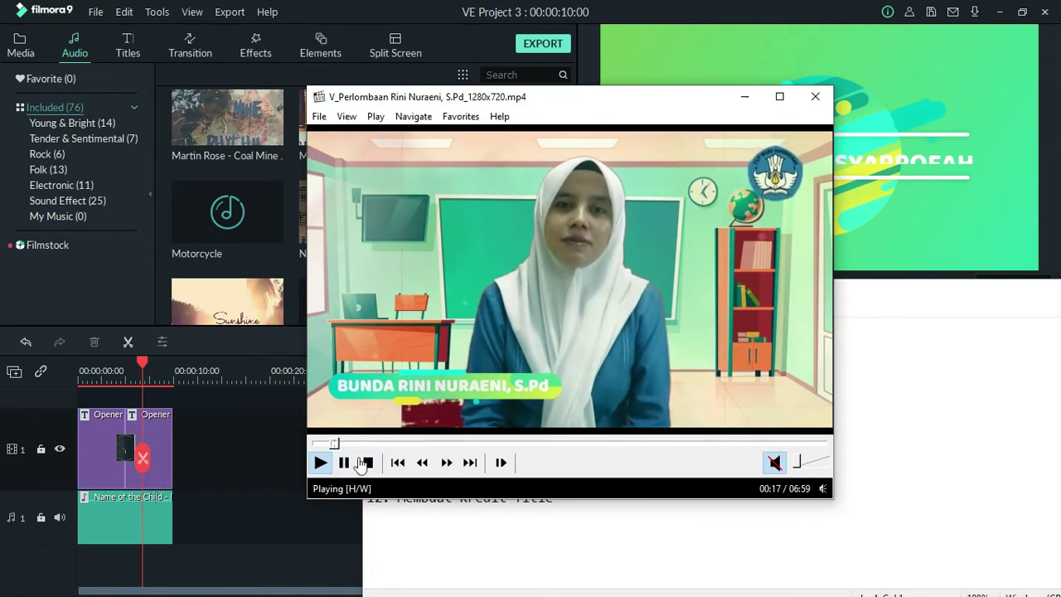
left_click(346, 463)
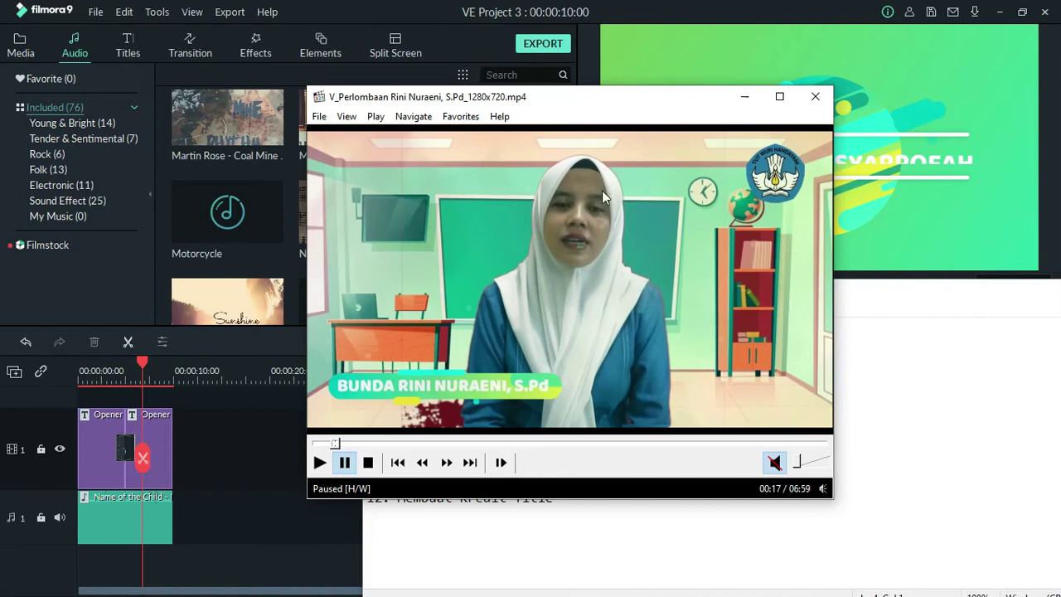
mouse_move(644, 123)
left_mouse_down()
mouse_move(672, 102)
mouse_move(663, 124)
left_mouse_up()
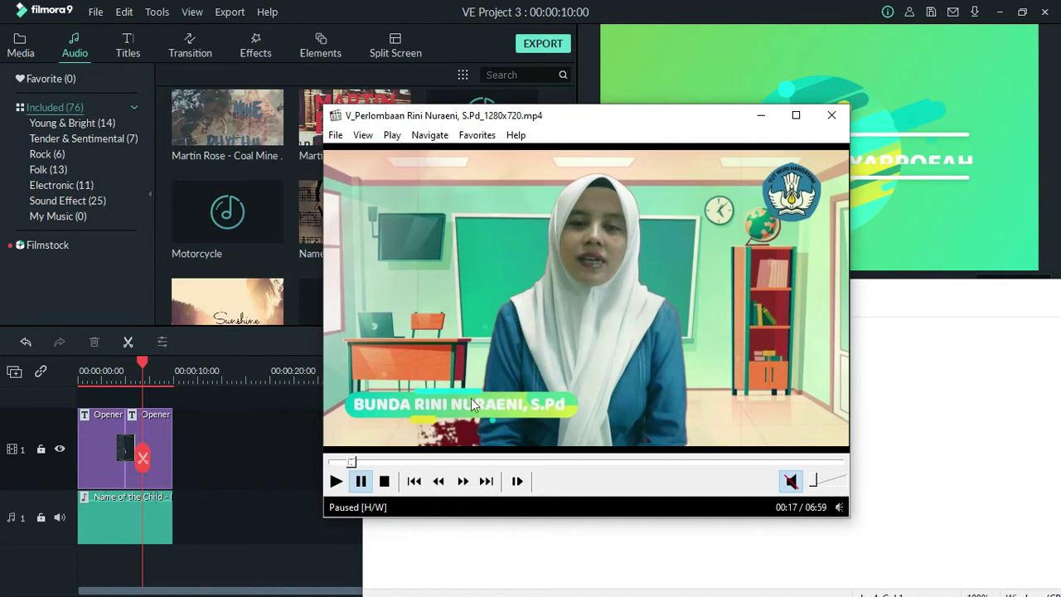
left_click(761, 115)
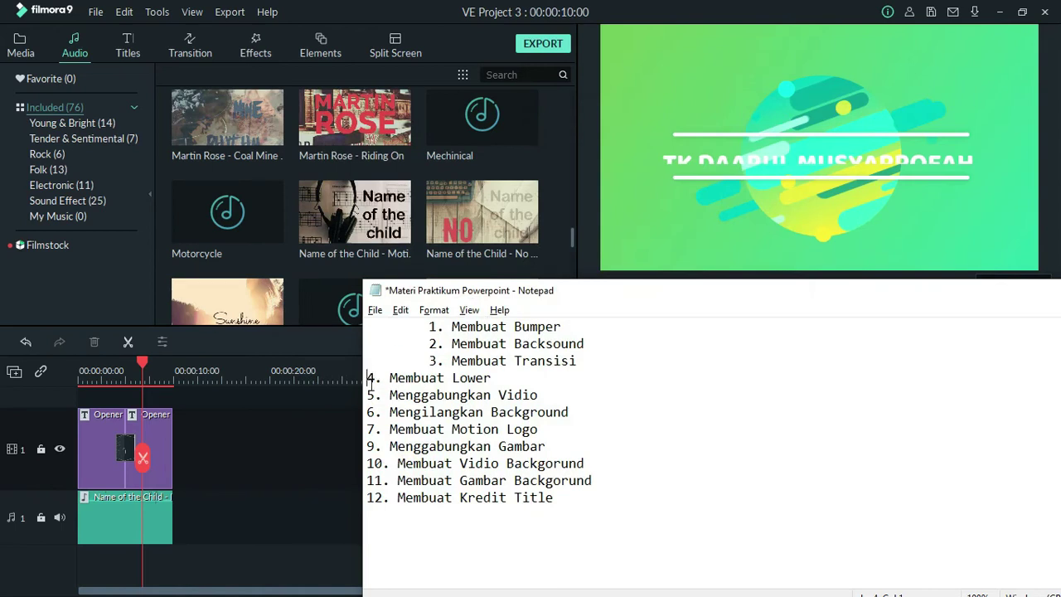
Step: Review the lesson list lines "4. Membuat Lower" and "5. Menggabungkan Vidio" in Notepad, and return to Filmora
left_click(553, 396, "shift")
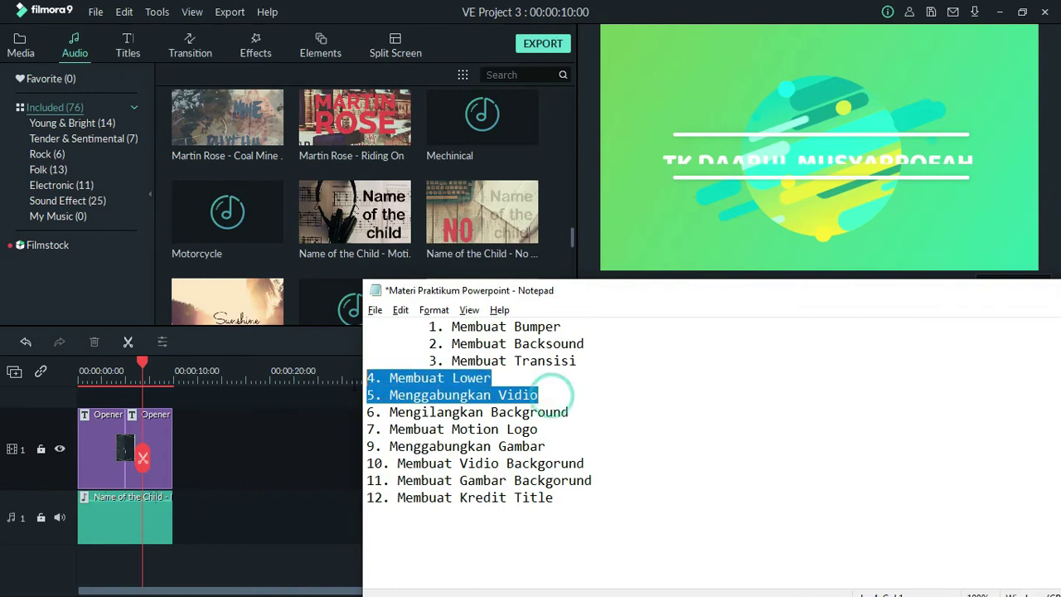
left_click(384, 379)
left_click(367, 394)
left_click(370, 378)
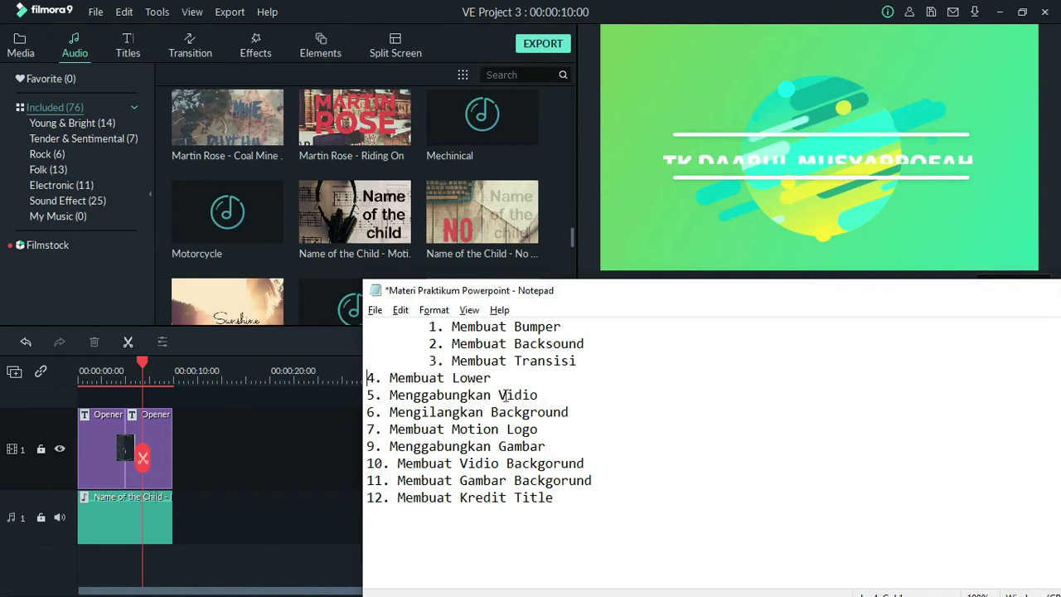
left_click(370, 395)
left_click(298, 427)
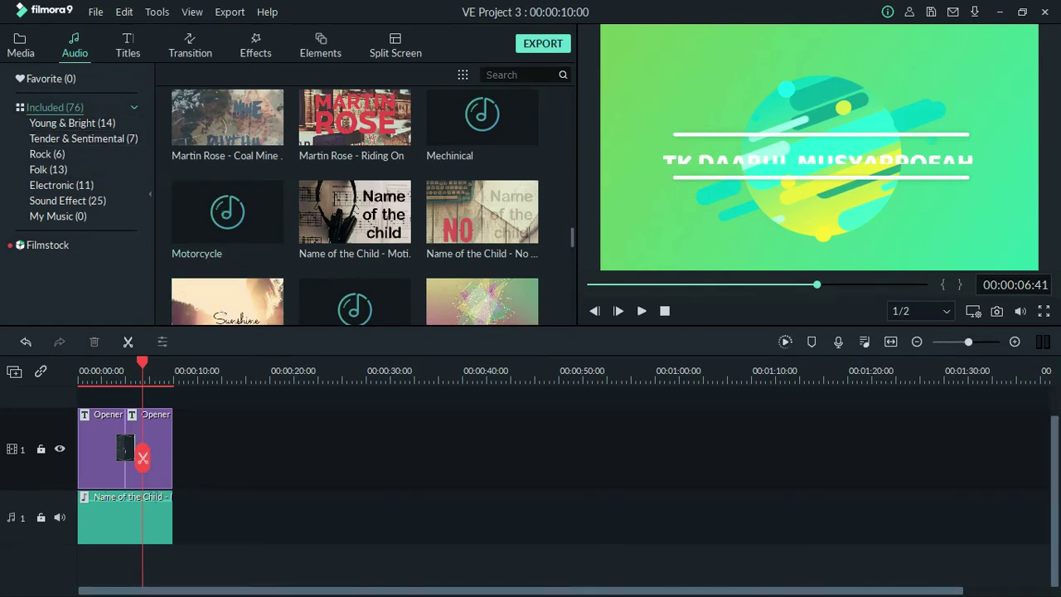
Step: Switch to the Bahan Tutorial folder, skim the video "FREE Green Screen Dancing Monkeys 03 HD" to examine its content, and close it
key("alt+Tab")
key("alt+Tab")
key("alt+Tab")
key("alt+Tab")
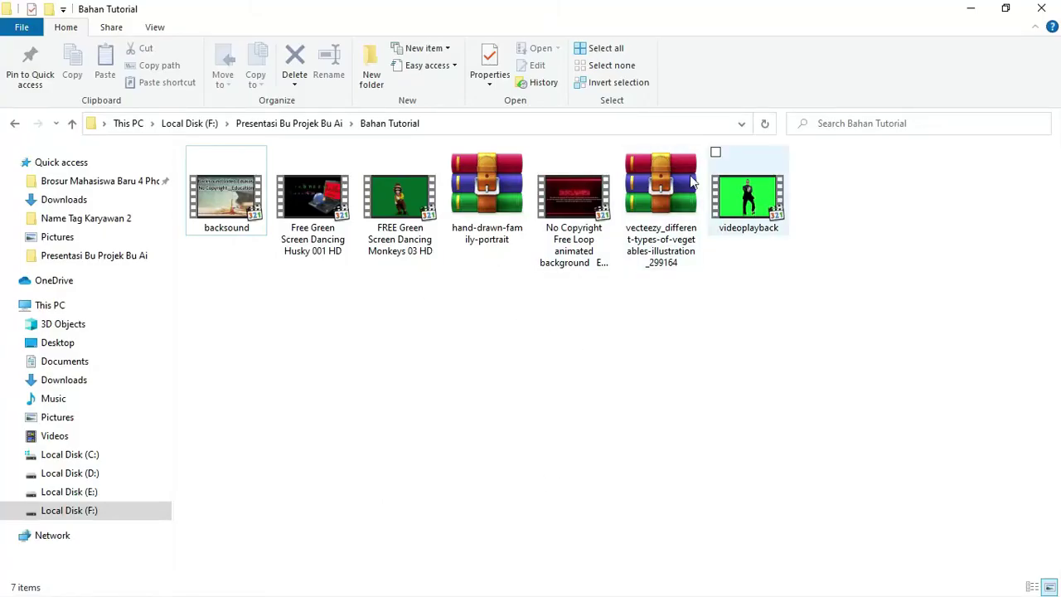
double_click(400, 196)
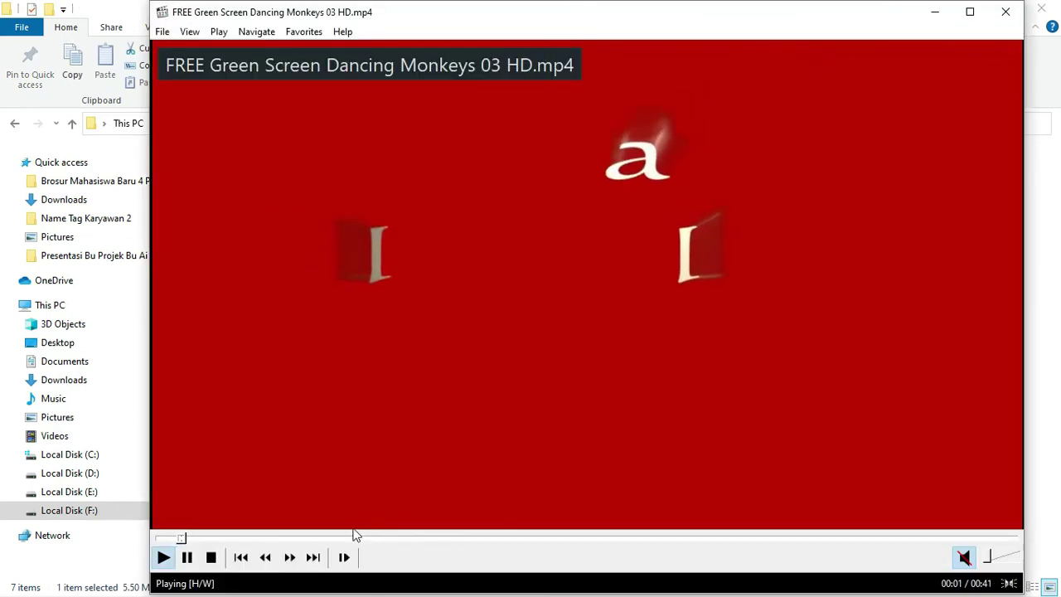
left_click(346, 538)
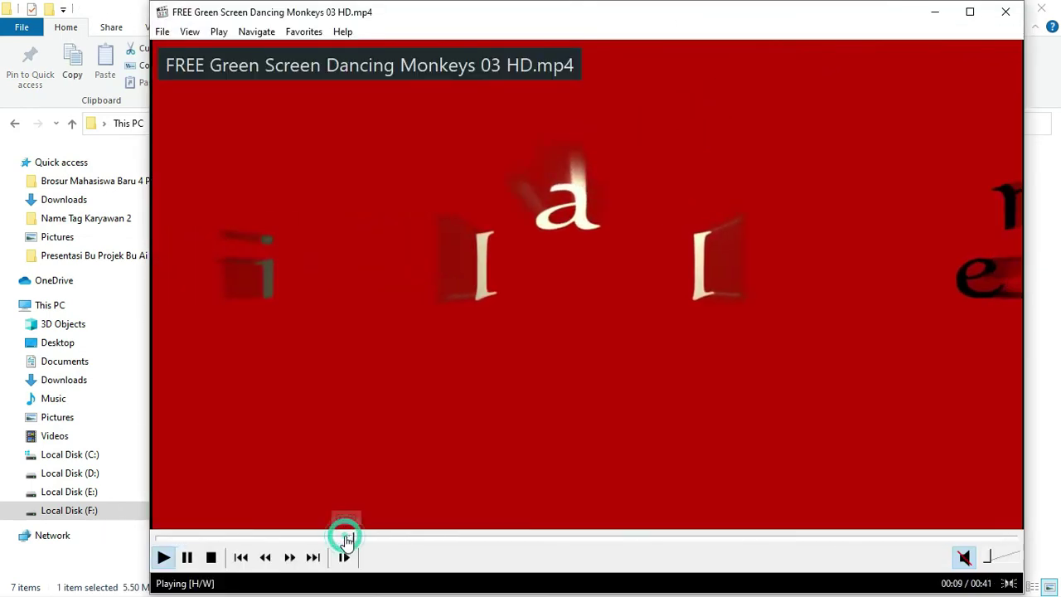
left_click(460, 540)
left_click(580, 540)
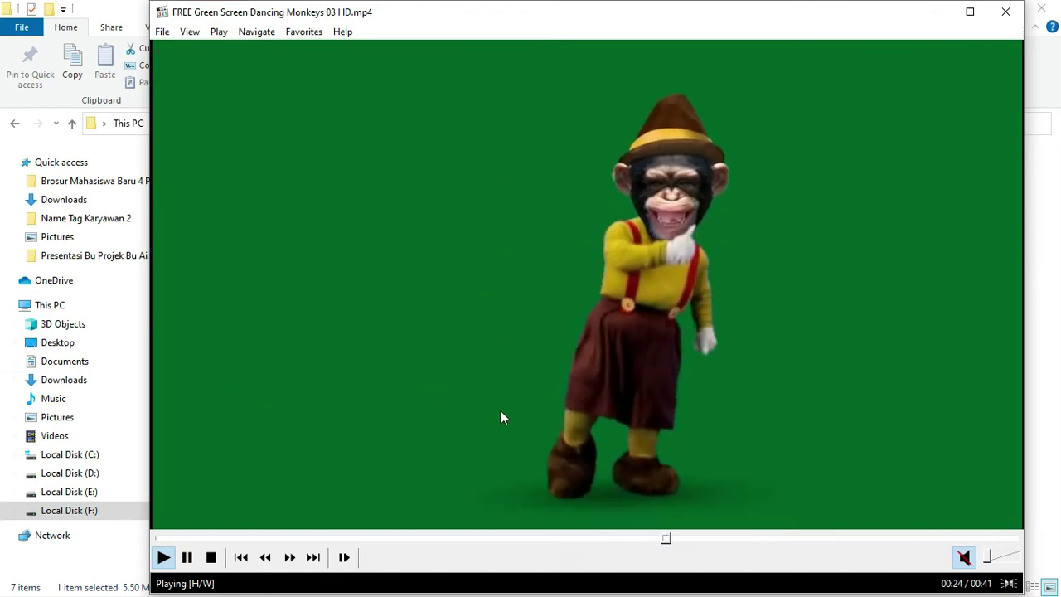
left_click(821, 539)
left_click(894, 538)
left_click(1008, 15)
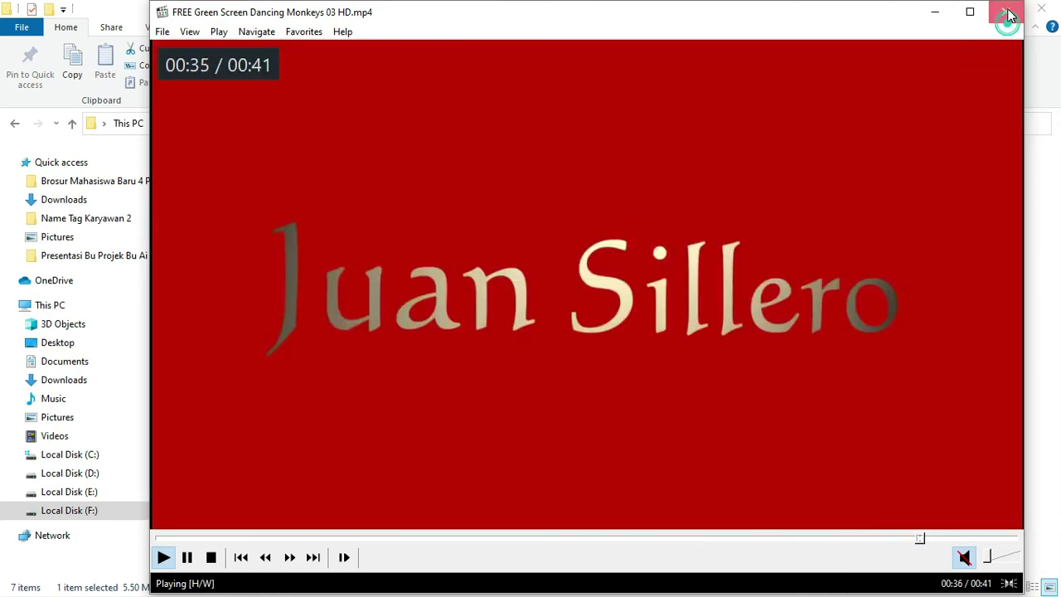
Step: Play the green-screen video "videoplayback" to examine its content, and minimize the player
double_click(749, 199)
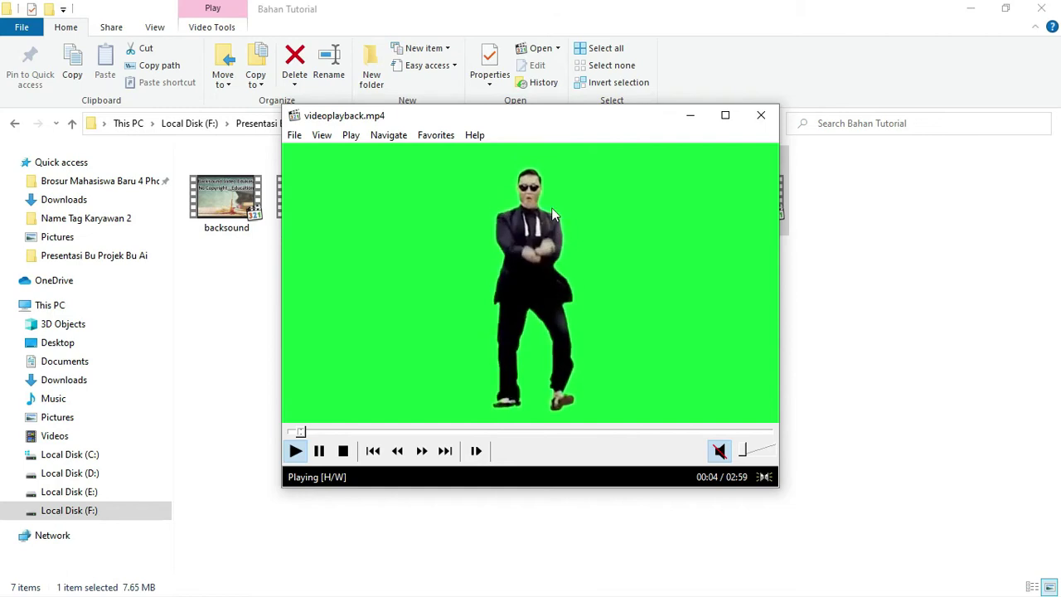
left_click_drag(567, 122, 484, 161)
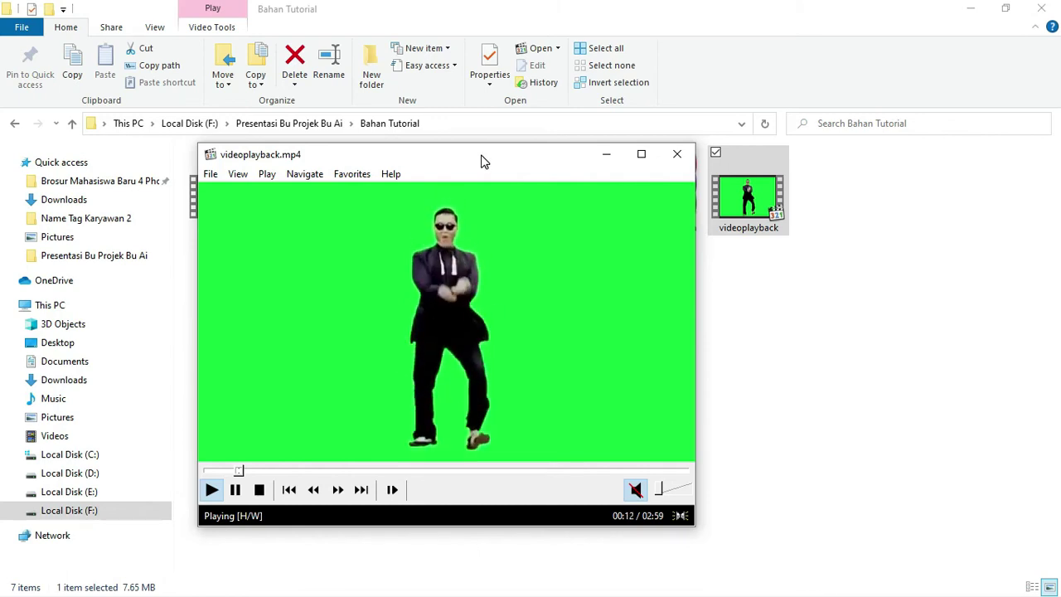
left_click_drag(484, 161, 514, 150)
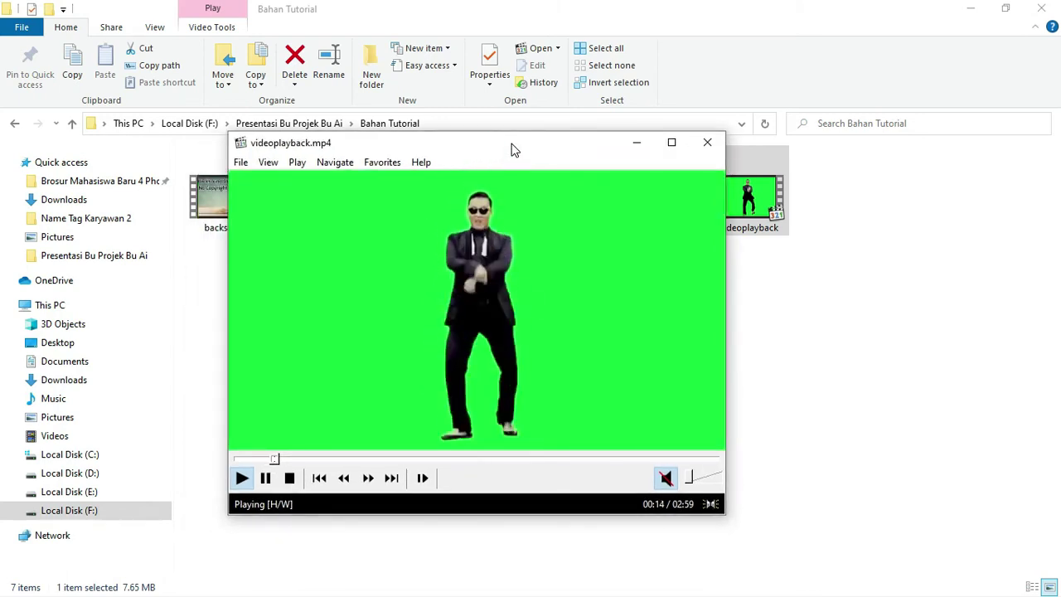
left_click(635, 142)
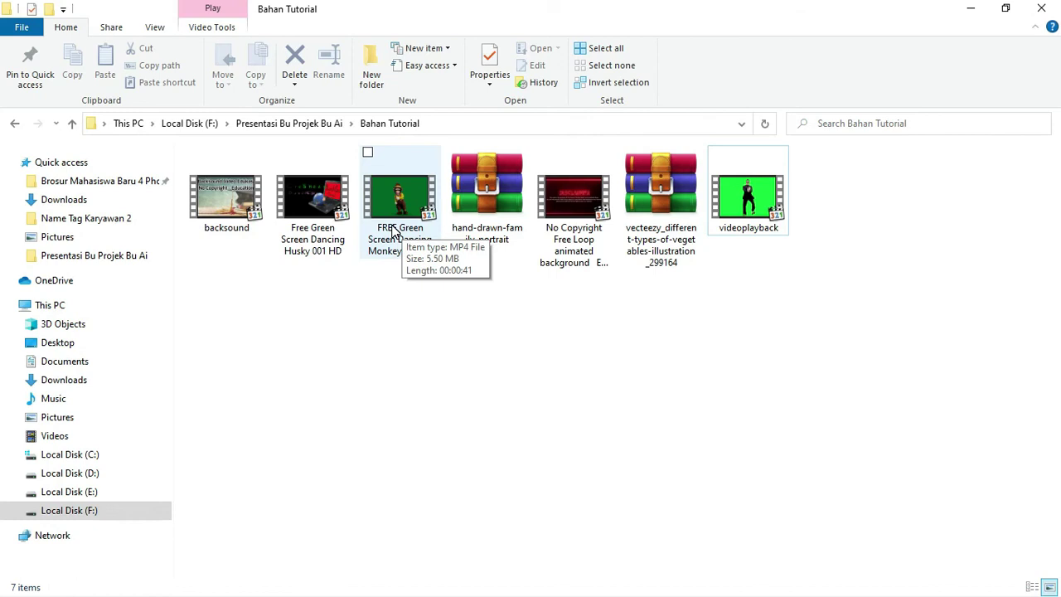
Step: Try to insert "FREE Green Screen Dancing Monkeys 03 HD" from the folder directly onto video track 1, and undo the insertion
left_click_drag(393, 224, 418, 440)
key("alt+Tab")
left_click_drag(417, 440, 246, 440)
key("Tab")
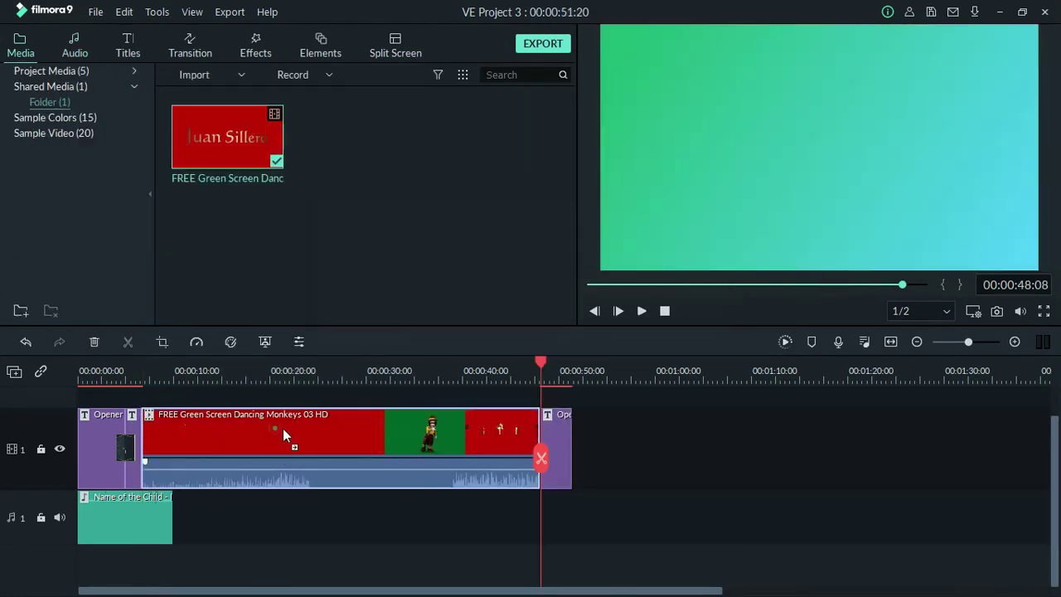
left_click_drag(275, 428, 338, 434)
key("ctrl+z")
key("ctrl+z")
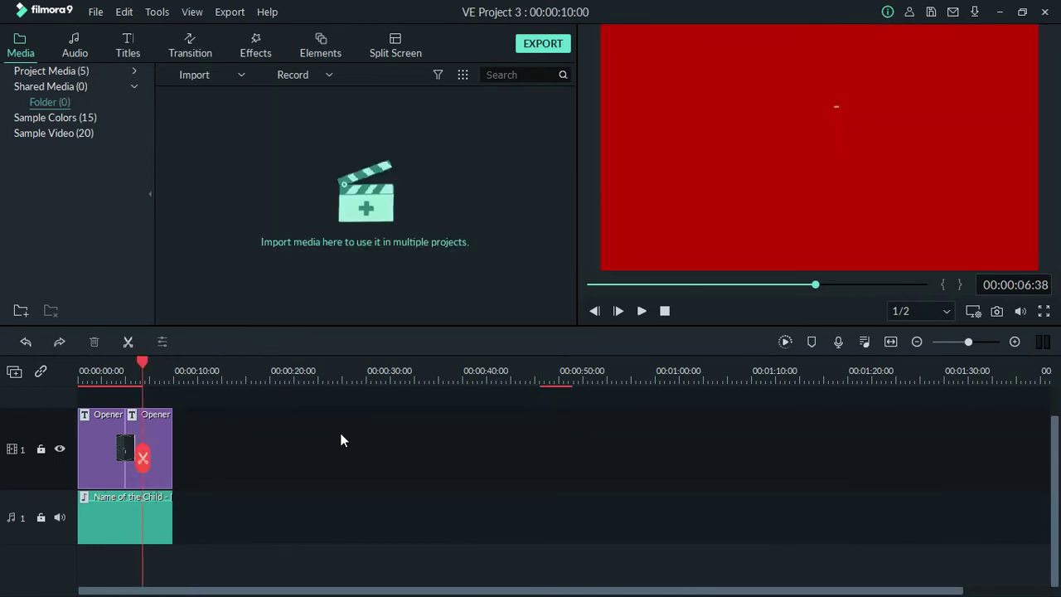
Step: Place the playhead beyond the bumper at 00:00:26:47 and import "FREE Green Screen Dancing Monkeys 03 HD" from the folder into the media library
left_click(336, 365)
key("alt+Tab")
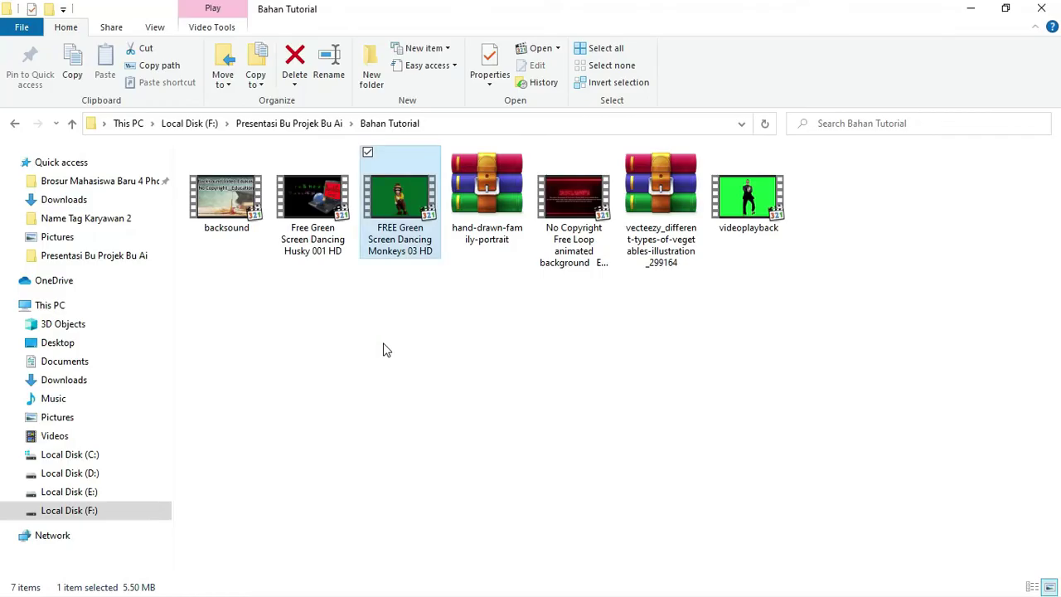
left_click_drag(402, 209, 428, 216)
key("alt+Tab")
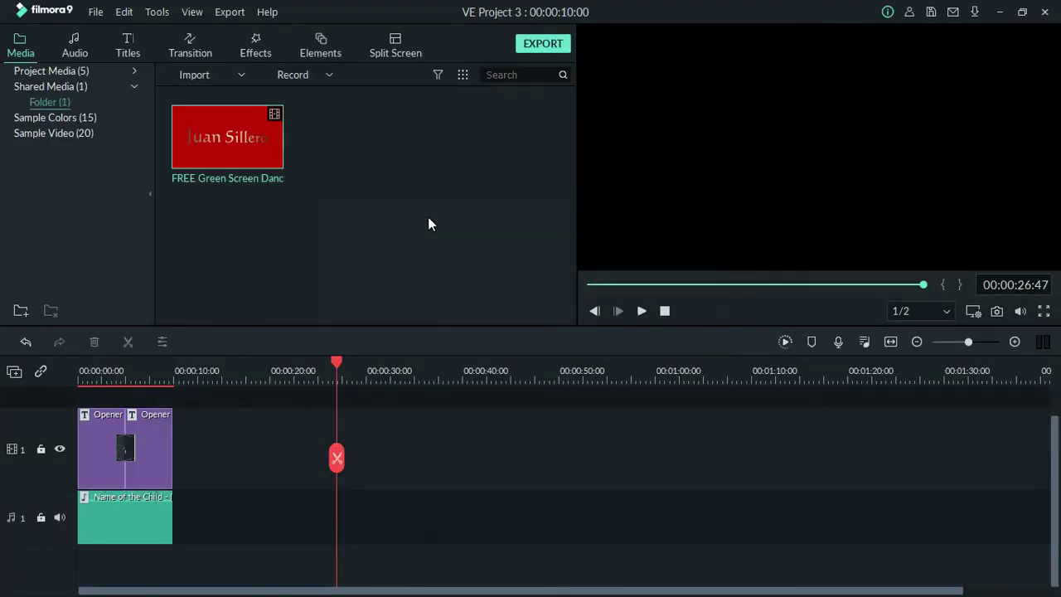
Step: Add the imported Dancing Monkeys clip to the timeline at the playhead, matching the project settings to the media at 1280 x 720 25fps
mouse_move(268, 168)
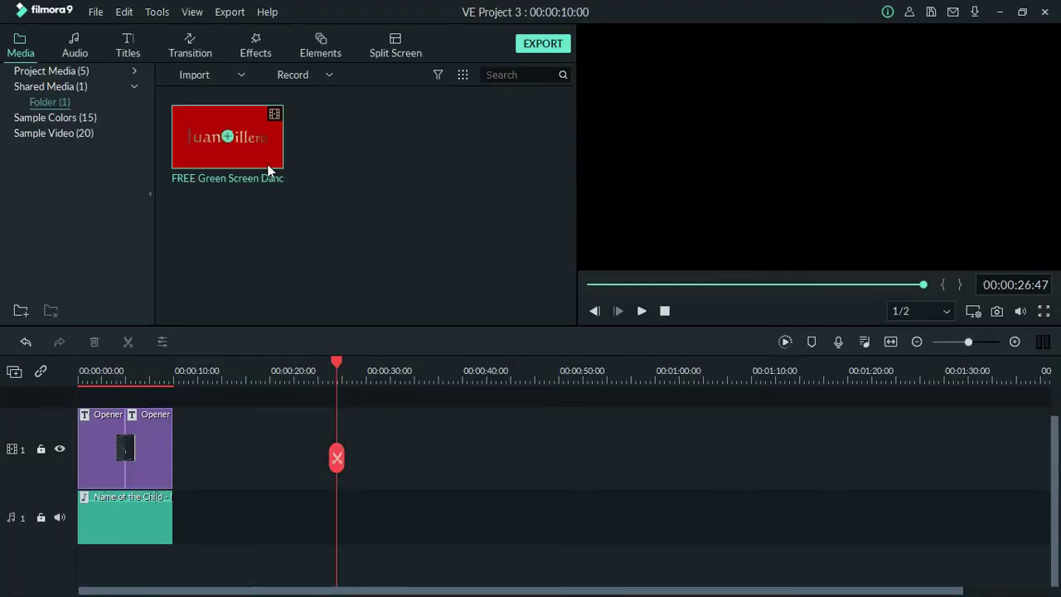
left_click(229, 137)
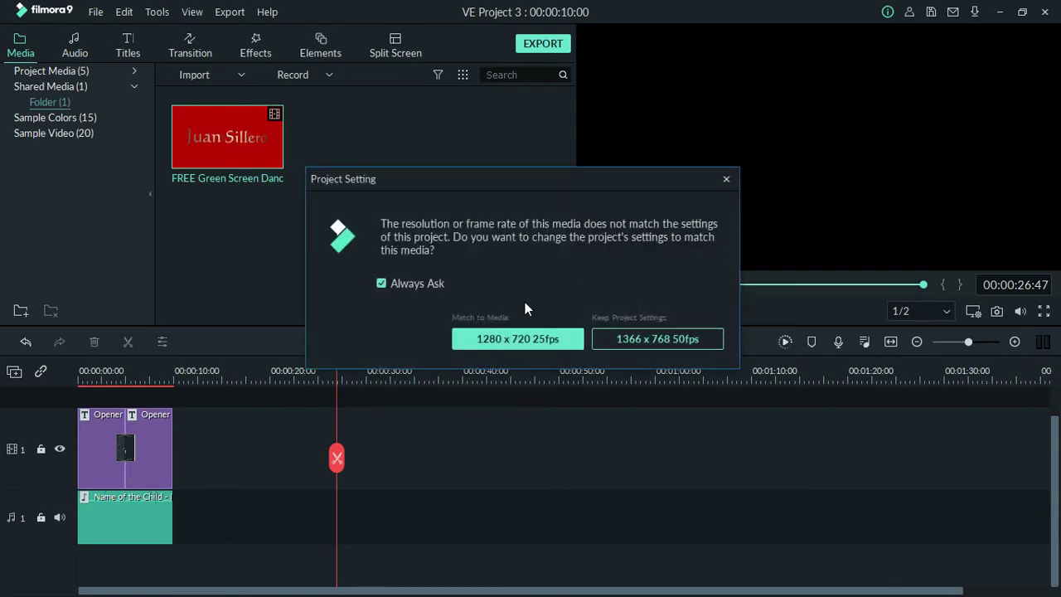
left_click_drag(547, 180, 468, 152)
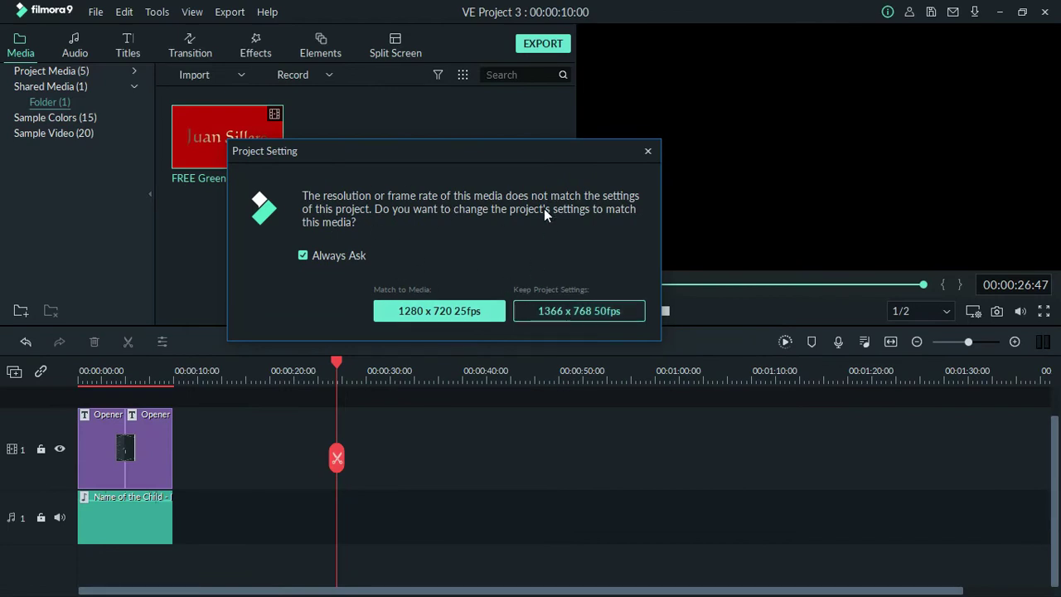
left_click_drag(525, 161, 513, 158)
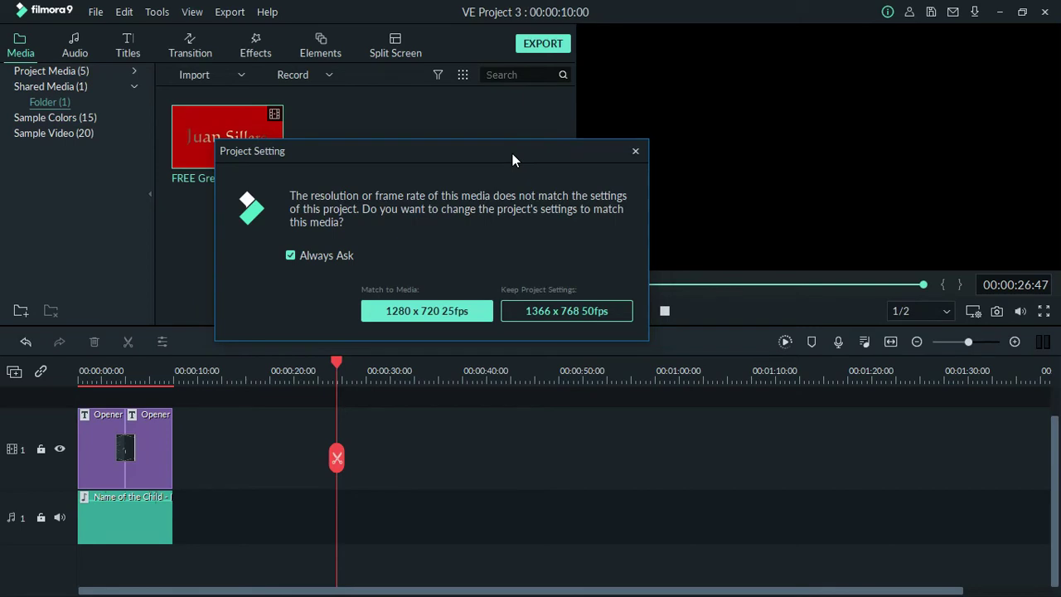
left_click_drag(466, 153, 445, 148)
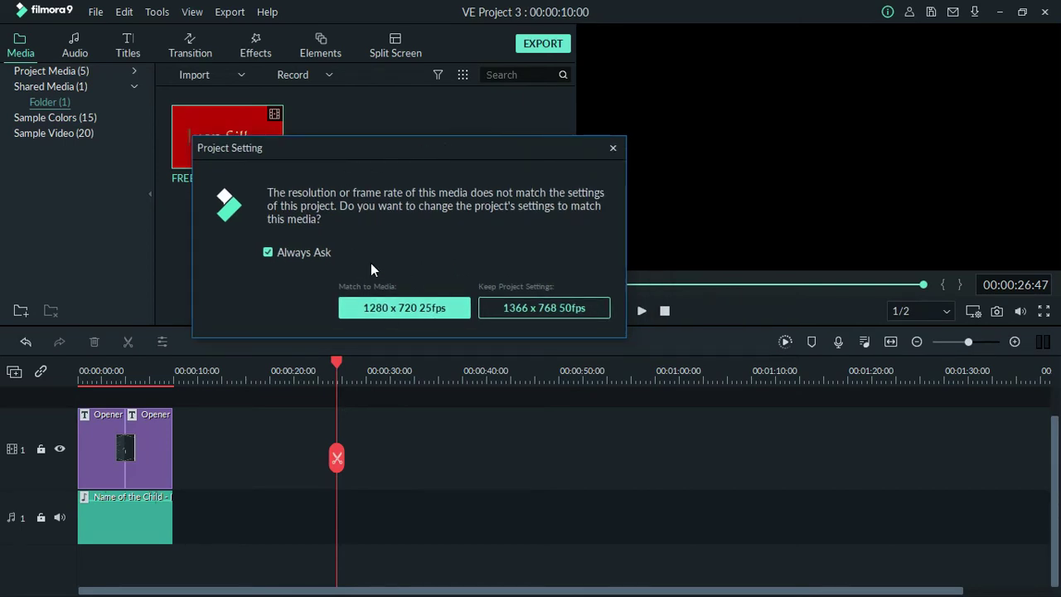
left_click_drag(426, 148, 455, 133)
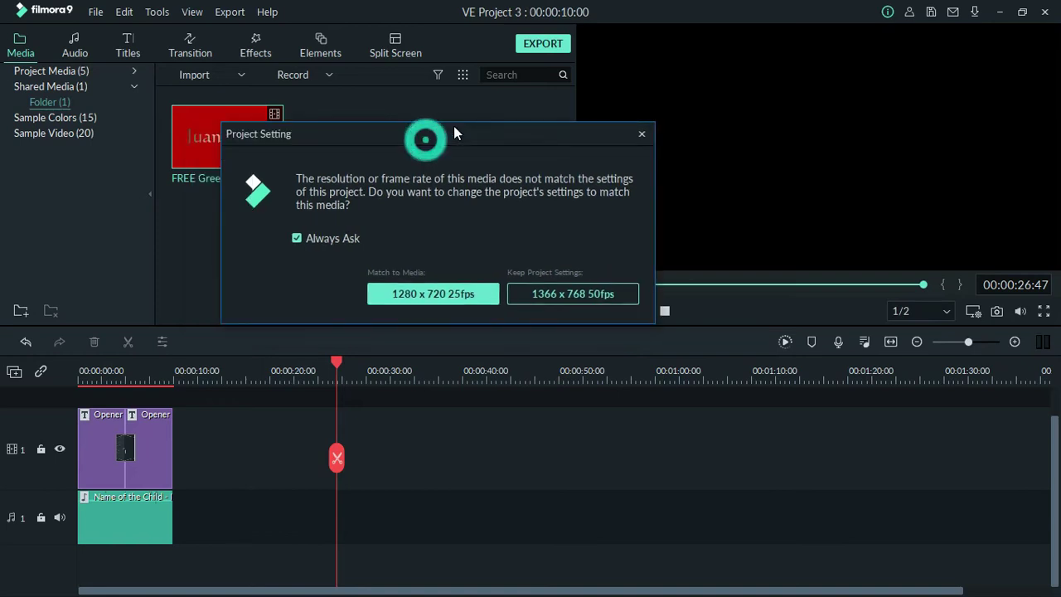
left_click(421, 295)
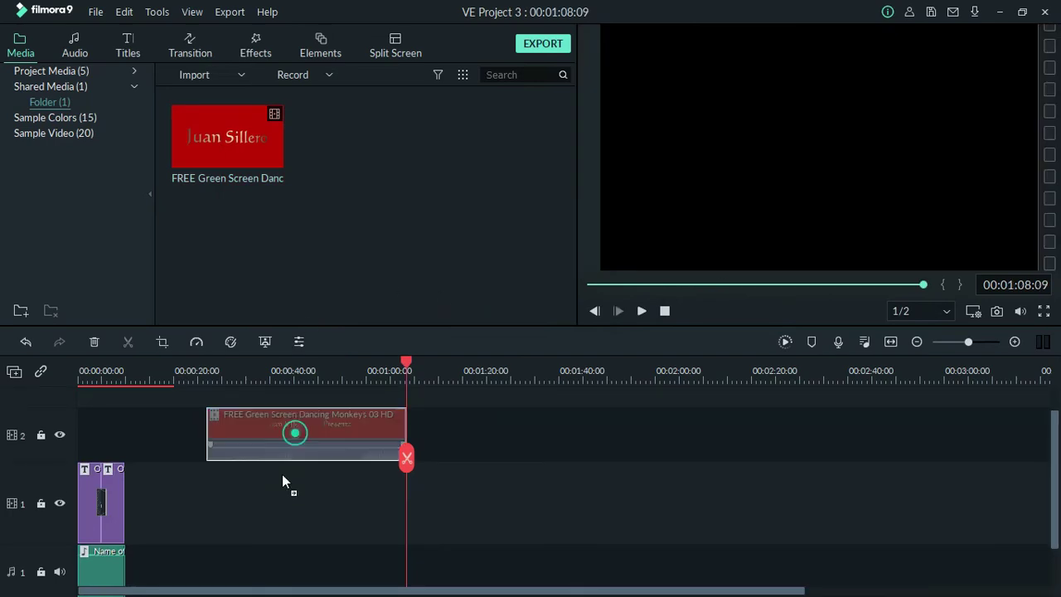
Step: Move the Dancing Monkeys clip onto video track 1 after the bumper and split it at 00:00:41:16
left_click_drag(287, 456, 279, 510)
left_click(194, 369)
left_click_drag(199, 365, 286, 377)
left_click_drag(286, 456, 276, 454)
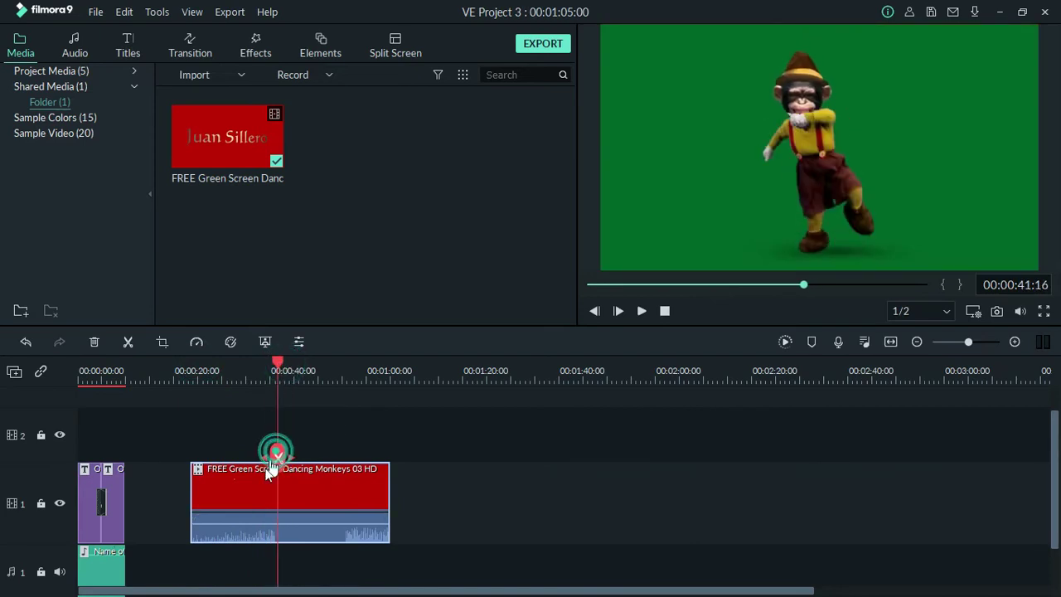
left_click(253, 487)
left_click(279, 457)
Step: Delete the first part of the split Dancing Monkeys clip
left_click(253, 489)
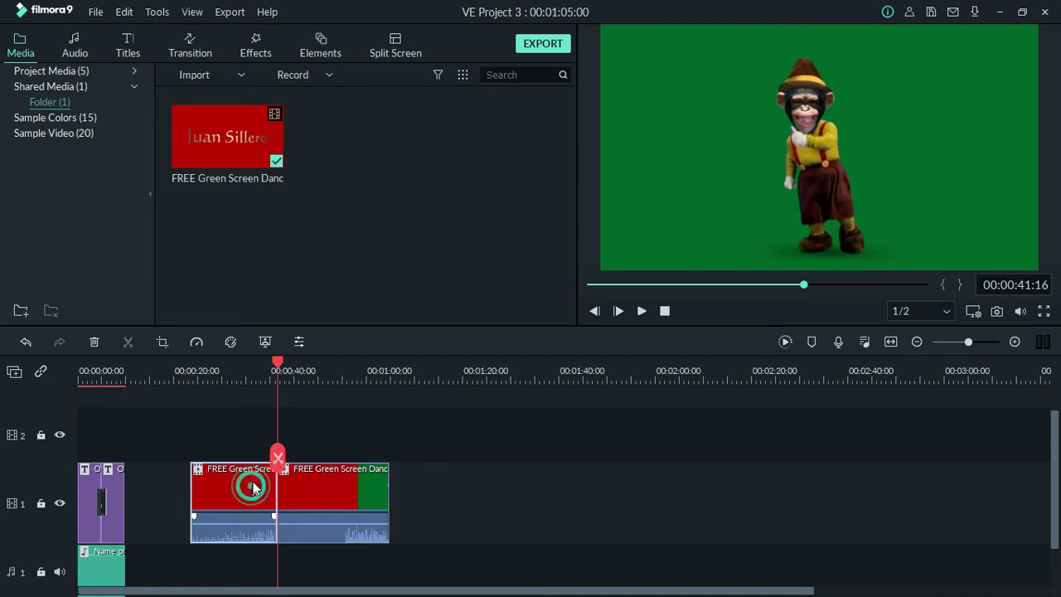
right_click(253, 491)
left_click(305, 442)
right_click(222, 488)
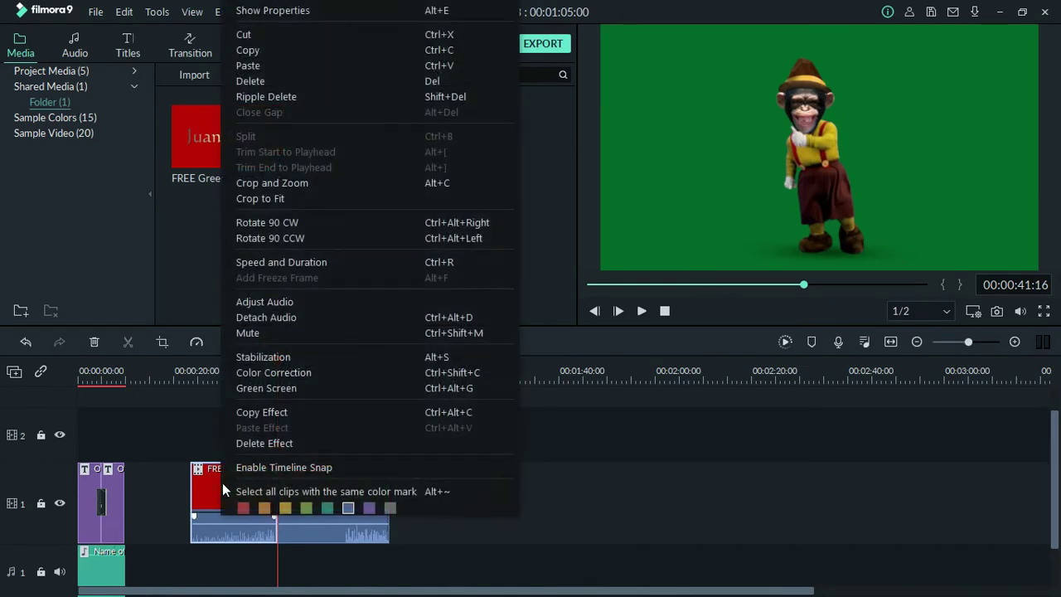
left_click(272, 83)
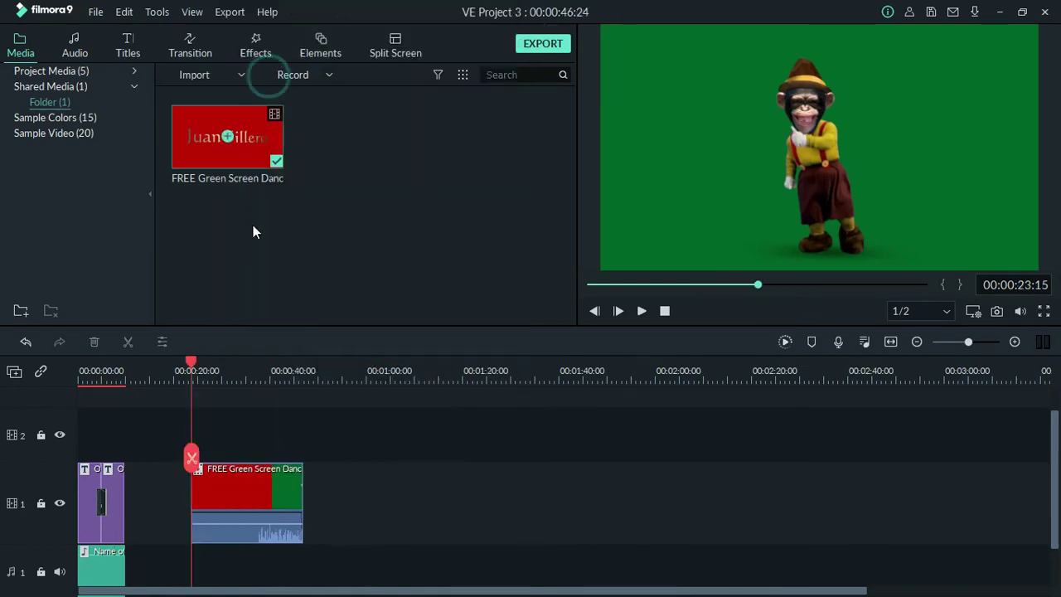
Step: Split the remaining Dancing Monkeys clip at 00:00:34:05 and delete the part after the cut
left_click_drag(192, 366, 242, 384)
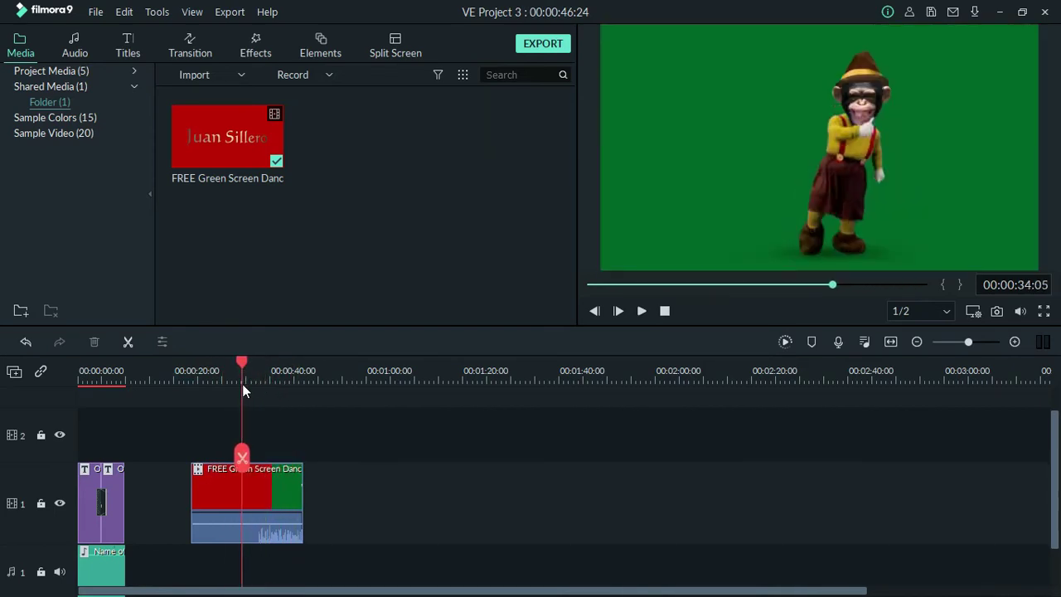
left_click(277, 491)
left_click(242, 457)
left_click(276, 494)
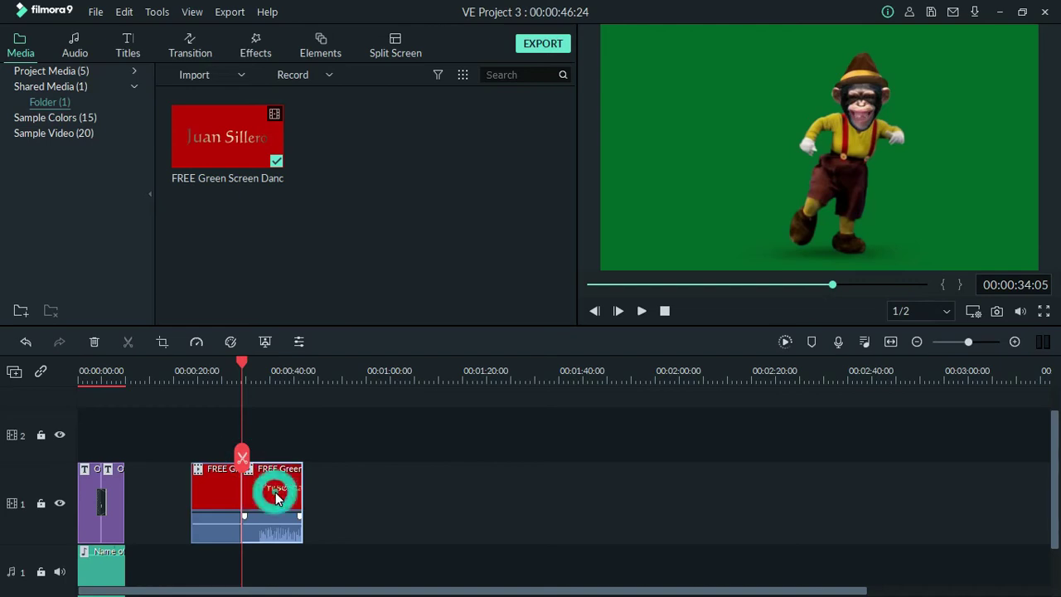
right_click(275, 492)
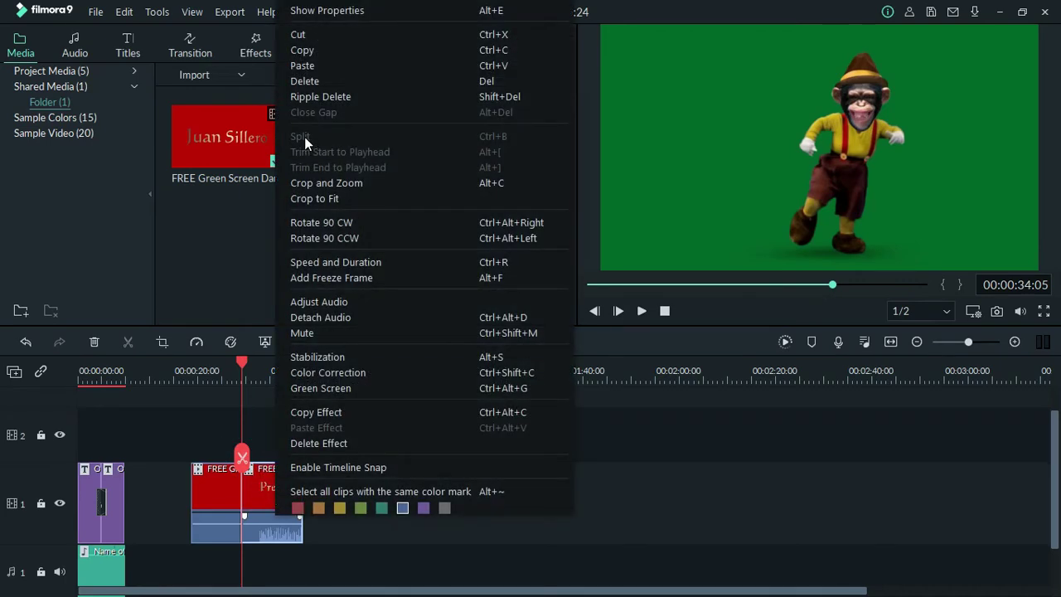
left_click(313, 81)
Step: Scrub the trimmed clip to 00:00:25:06 and browse the Lower 3rds titles to Lower Third 20
scroll(351, 360, "up", 2)
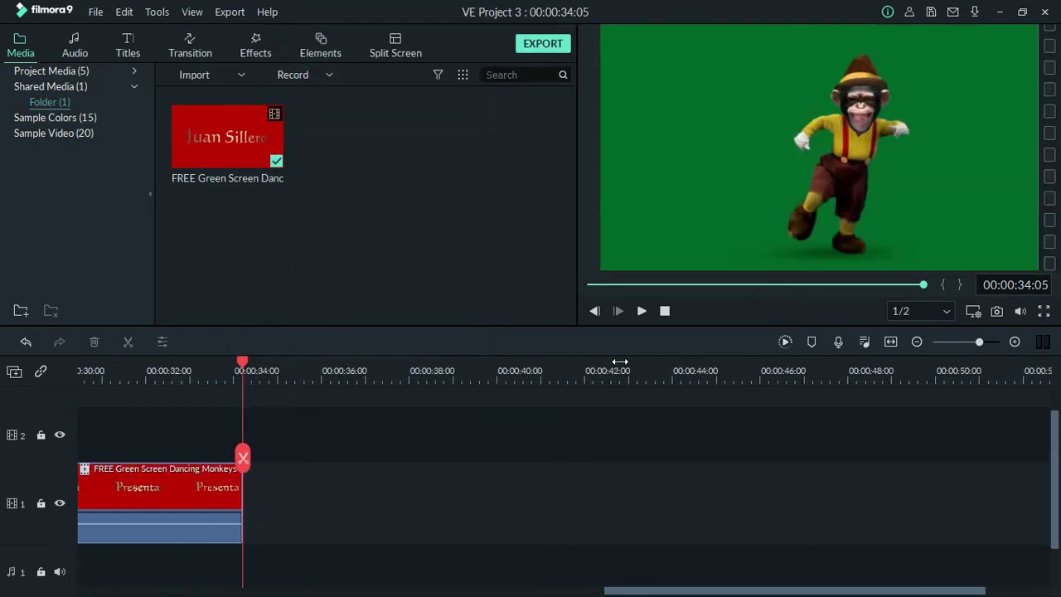
left_click_drag(628, 589, 435, 590)
left_click_drag(739, 361, 350, 410)
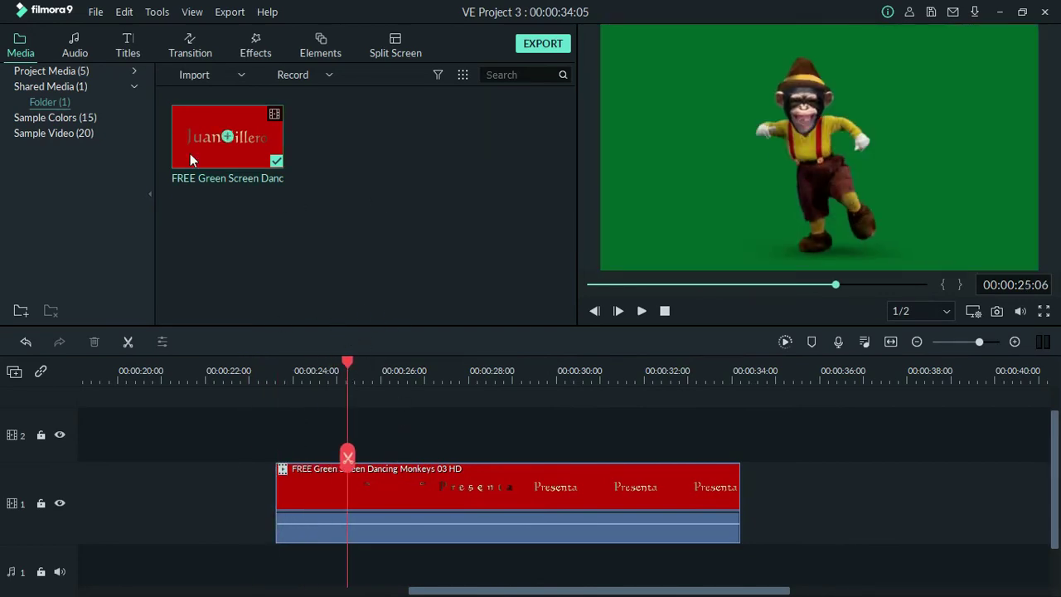
left_click(121, 50)
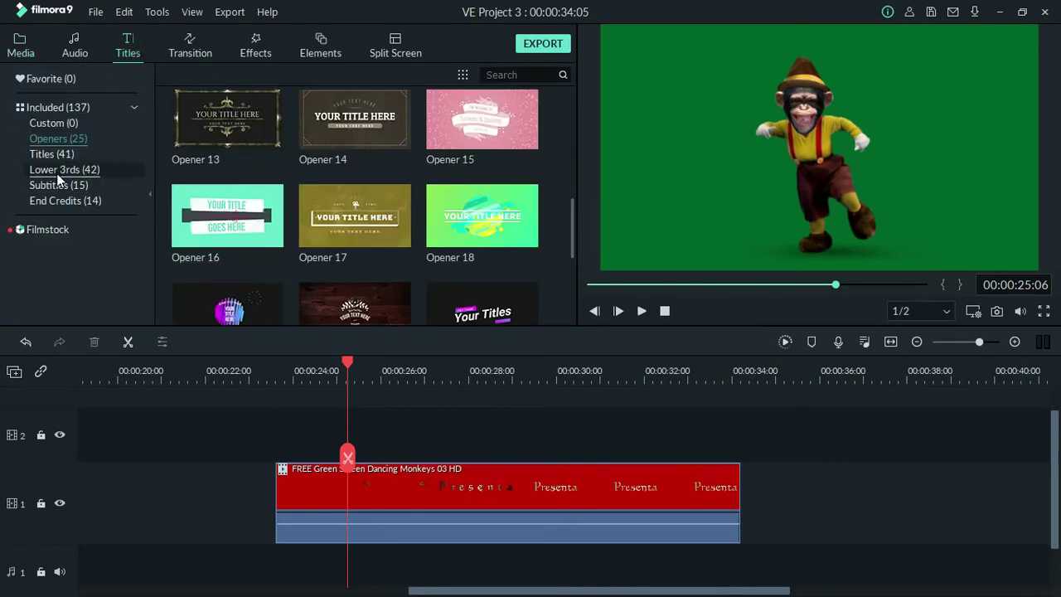
left_click(58, 174)
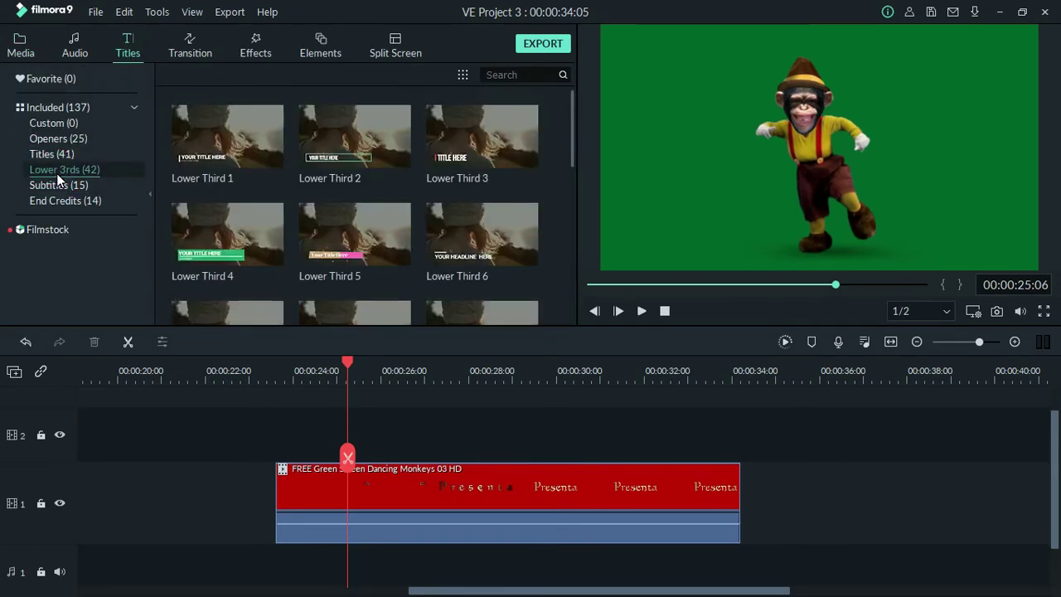
left_click_drag(571, 112, 551, 198)
mouse_move(385, 166)
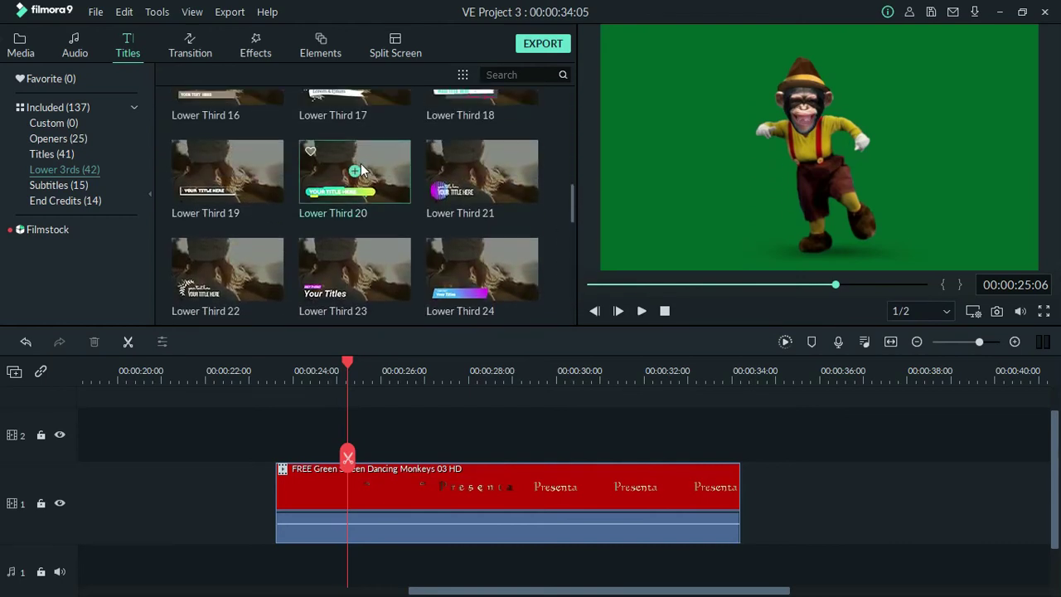
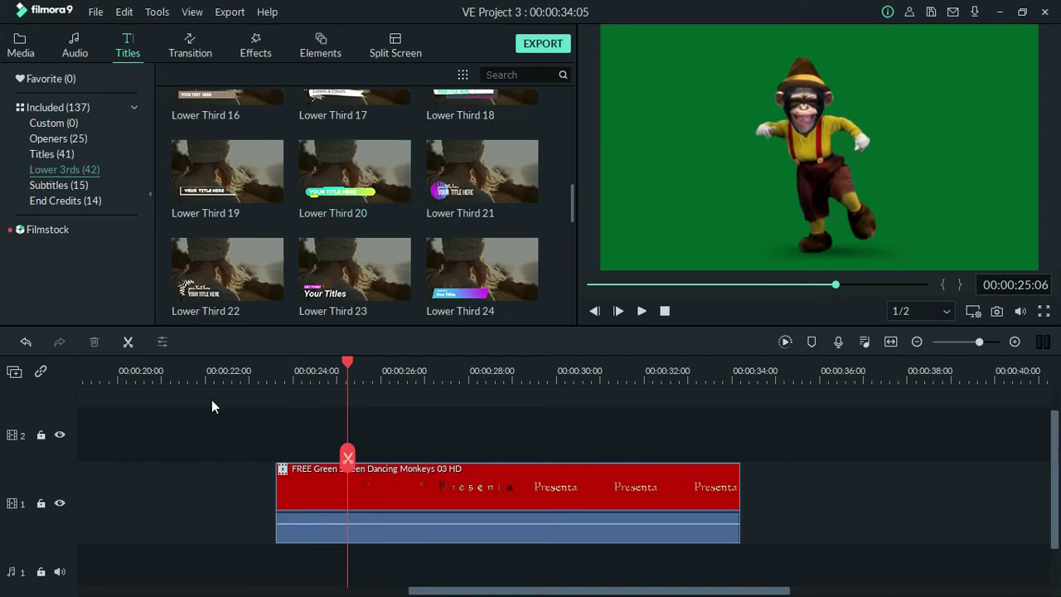
Step: Place the playhead at 00:00:23:13 and add Lower Third 20 to video track 2 above the start of the monkey clip
left_click_drag(529, 592, 455, 528)
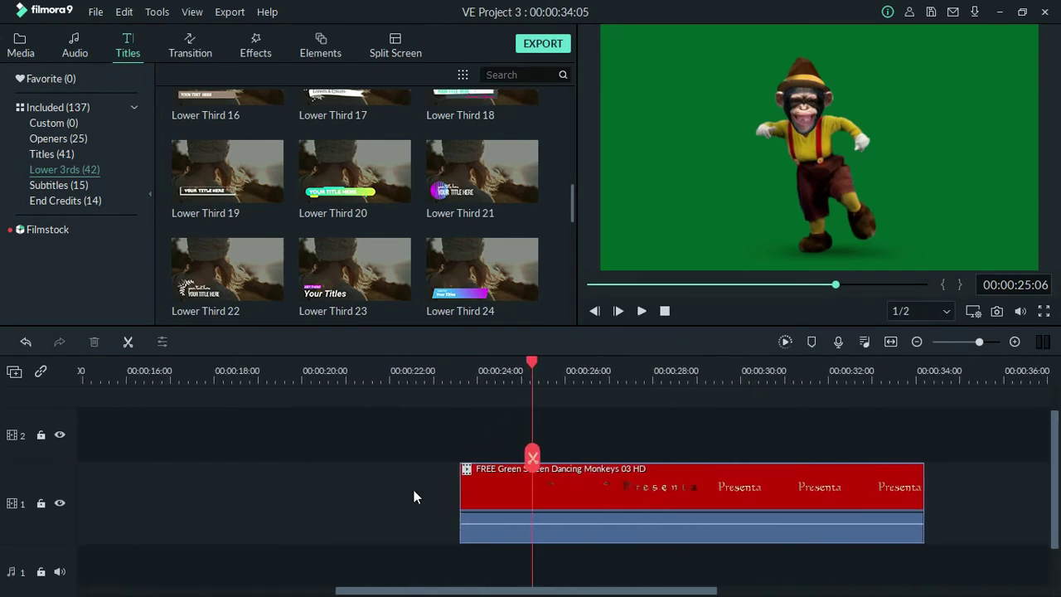
scroll(207, 497, "down", 1)
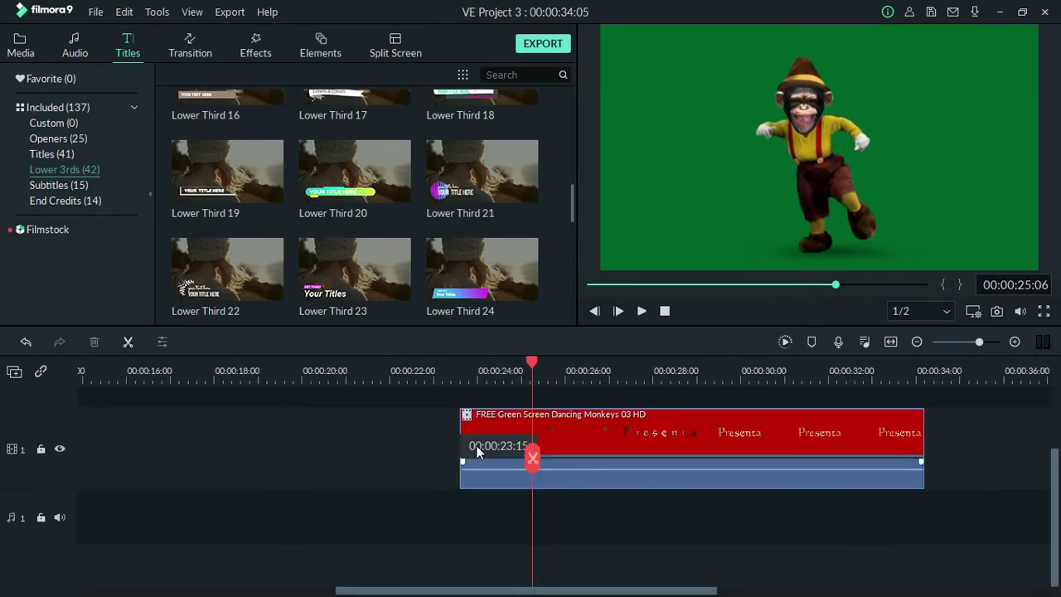
scroll(639, 360, "down", 3)
scroll(166, 366, "up", 3)
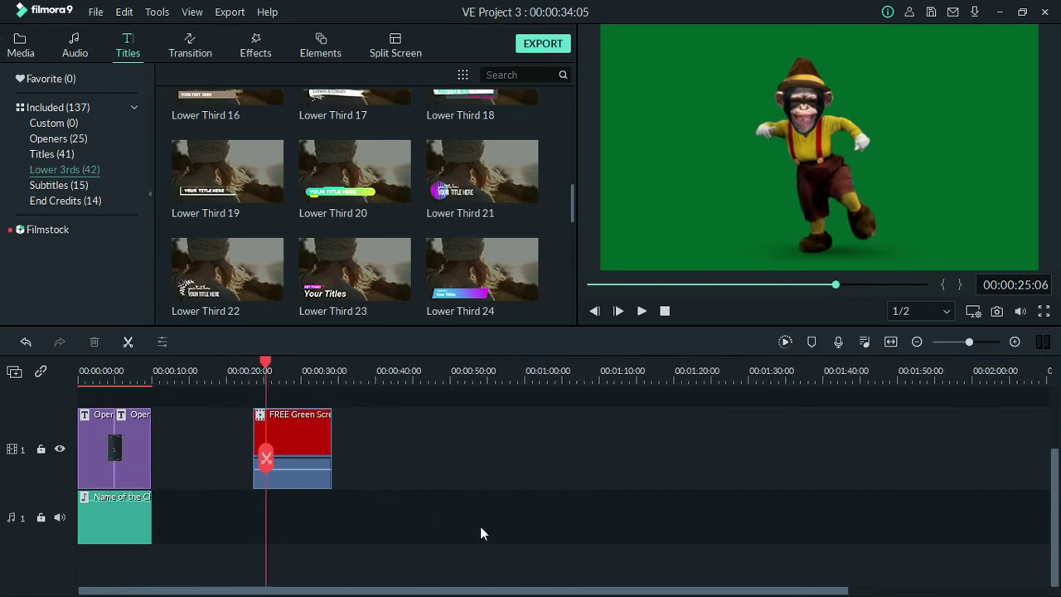
left_click(43, 420)
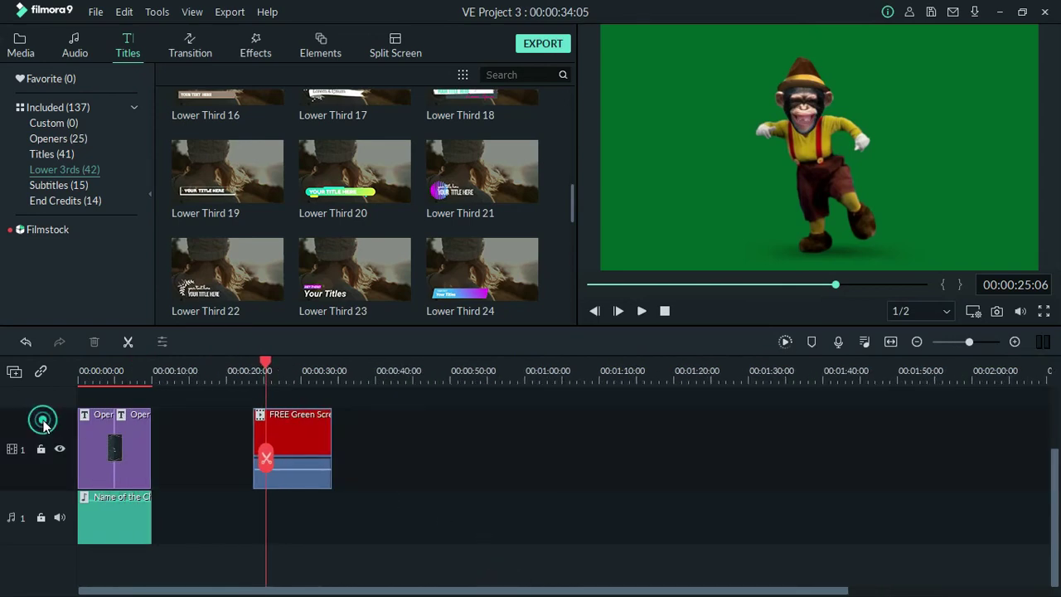
scroll(83, 419, "up", 1)
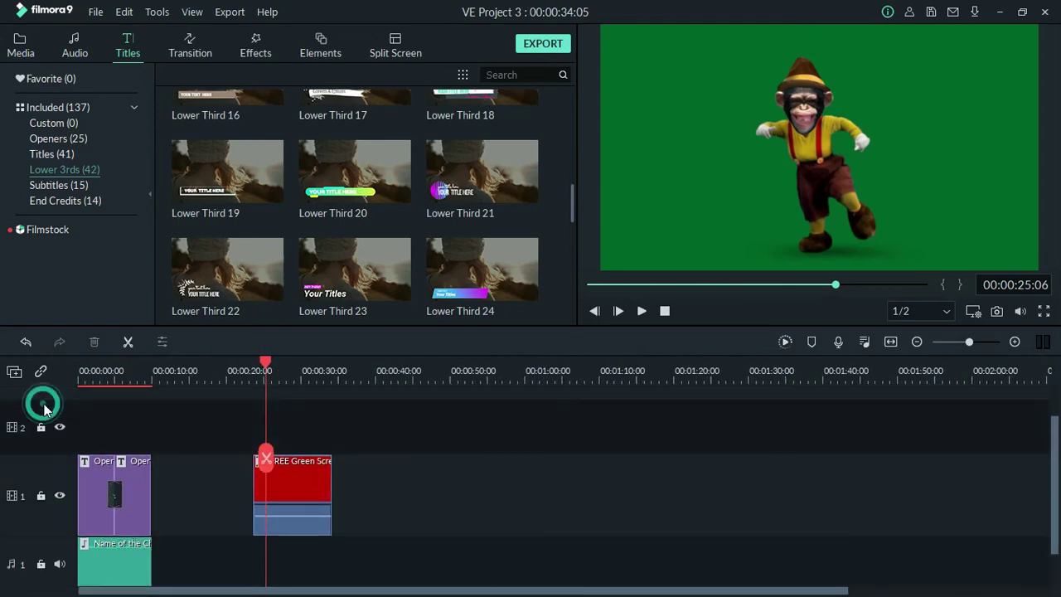
left_click_drag(267, 361, 253, 365)
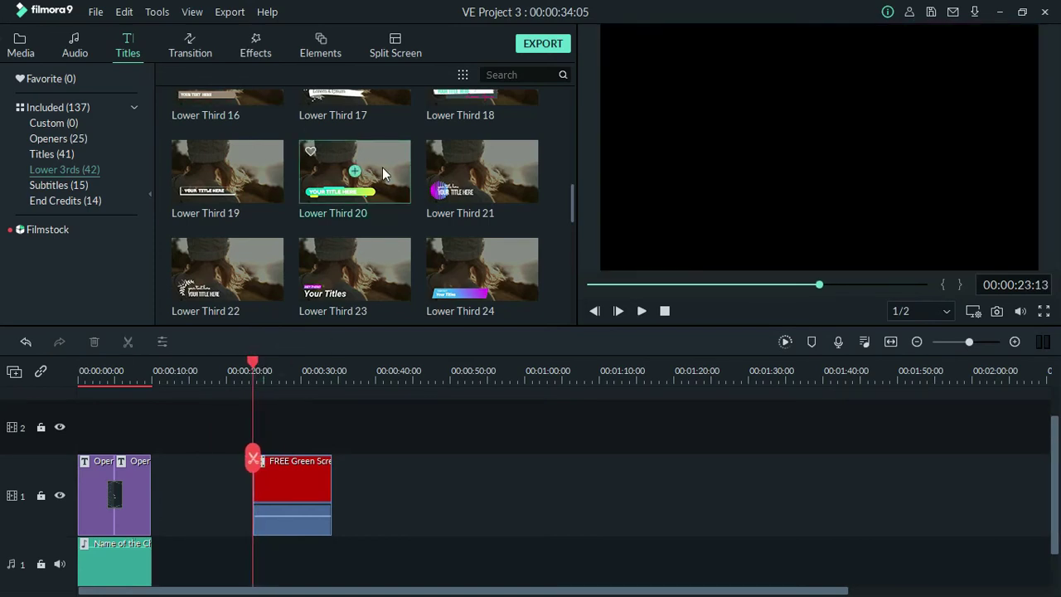
left_click(61, 407)
left_click_drag(353, 170, 270, 427)
Step: Show the lower third at 00:00:26:03 and replace its placeholder title with text beginning "THE MO"
mouse_move(292, 369)
left_mouse_down()
mouse_move(245, 367)
mouse_move(272, 364)
left_mouse_up()
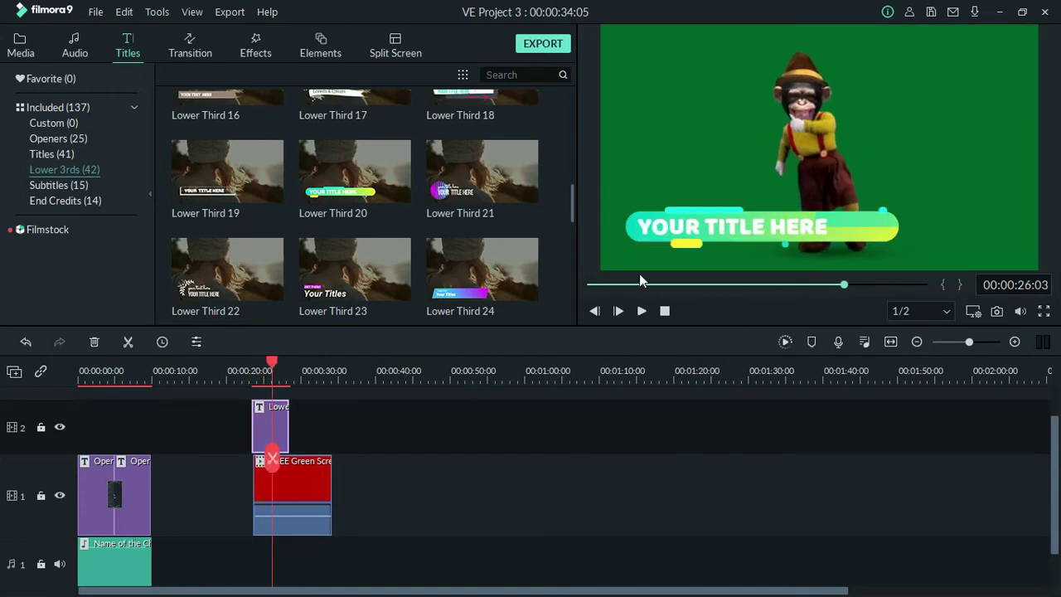
left_click(689, 235)
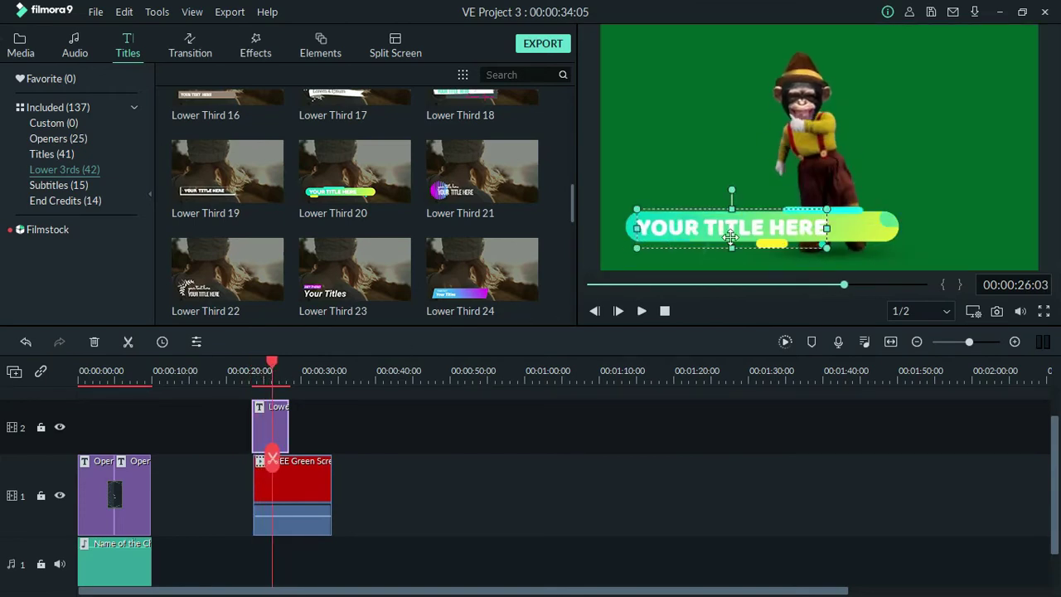
double_click(680, 227)
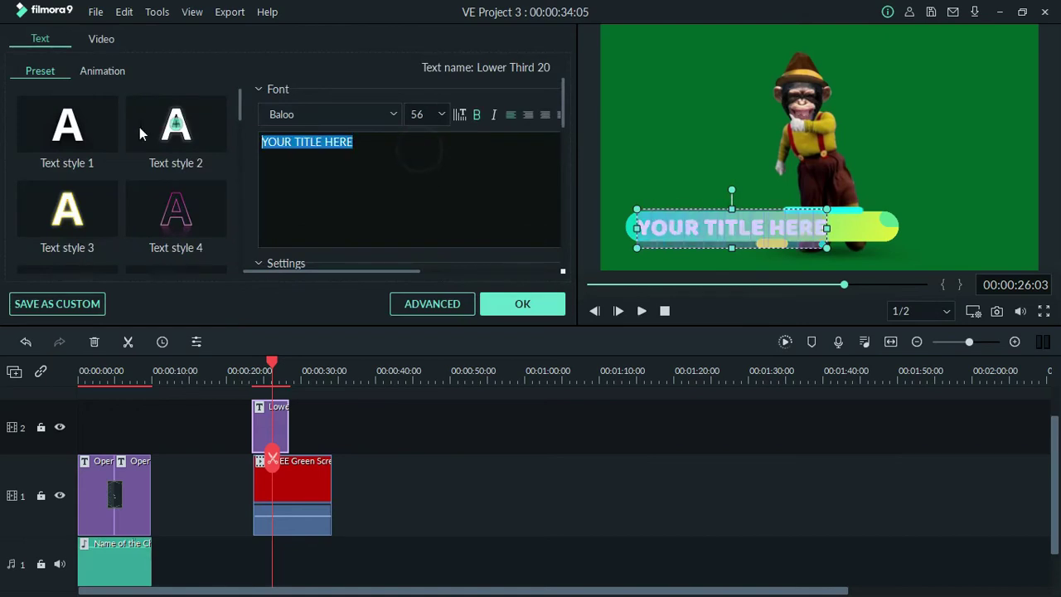
type("TH")
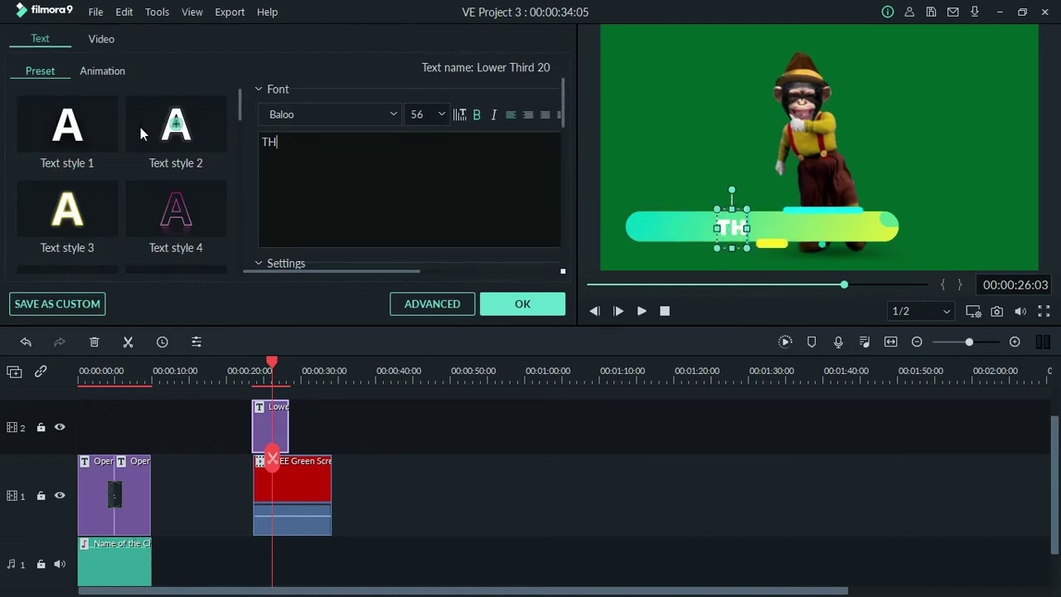
type("E MO")
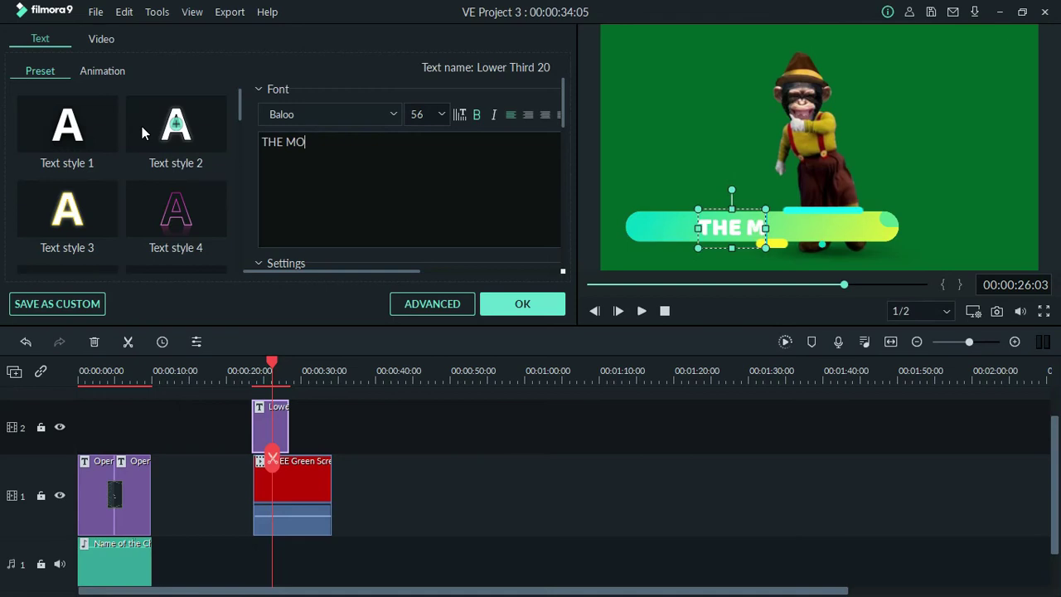
Step: Complete the lower-third title text as THE MONGKEY and align the title clip's start with the monkey clip's start
type("NGKEY")
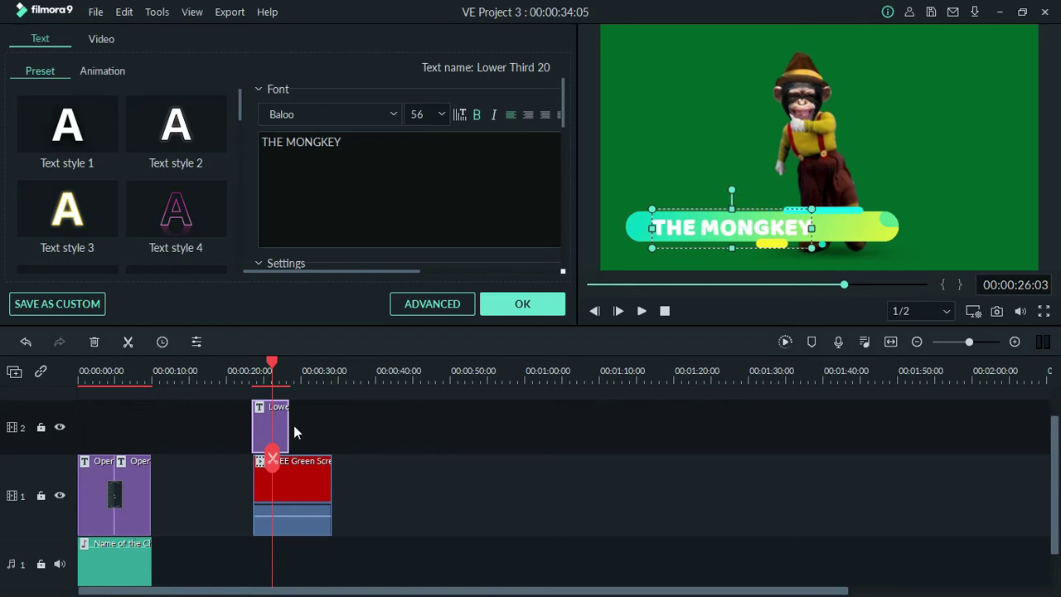
left_click_drag(271, 363, 237, 363)
scroll(268, 360, "up", 5)
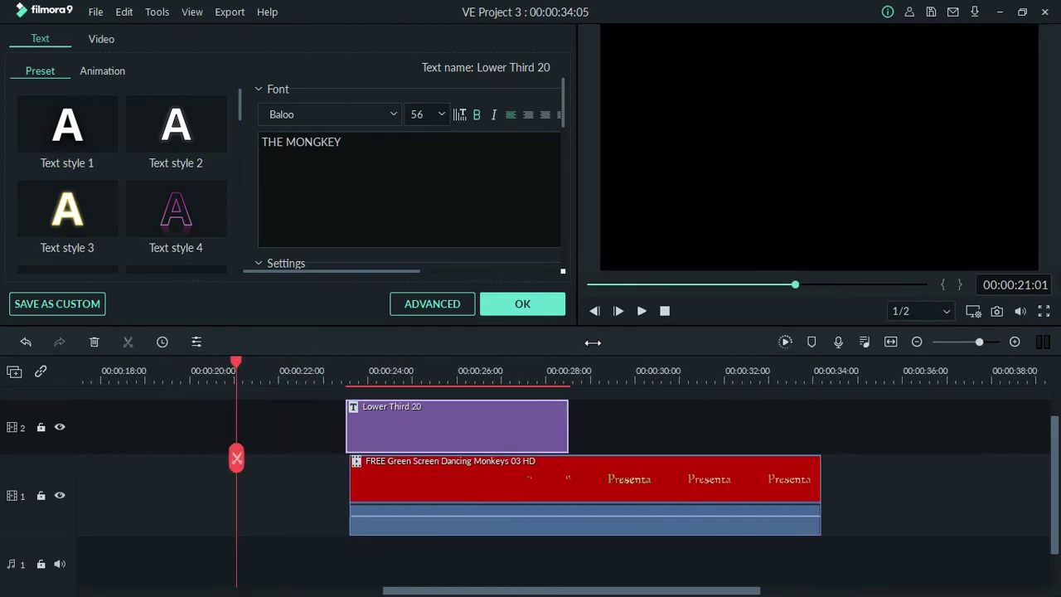
left_click_drag(385, 413, 394, 413)
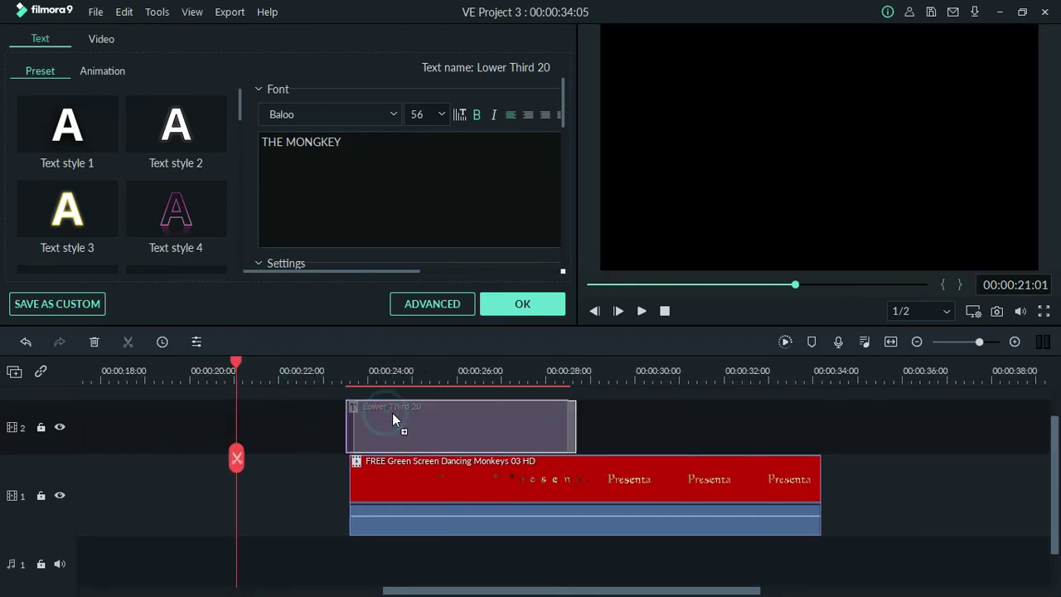
left_click(344, 372)
left_click(639, 311)
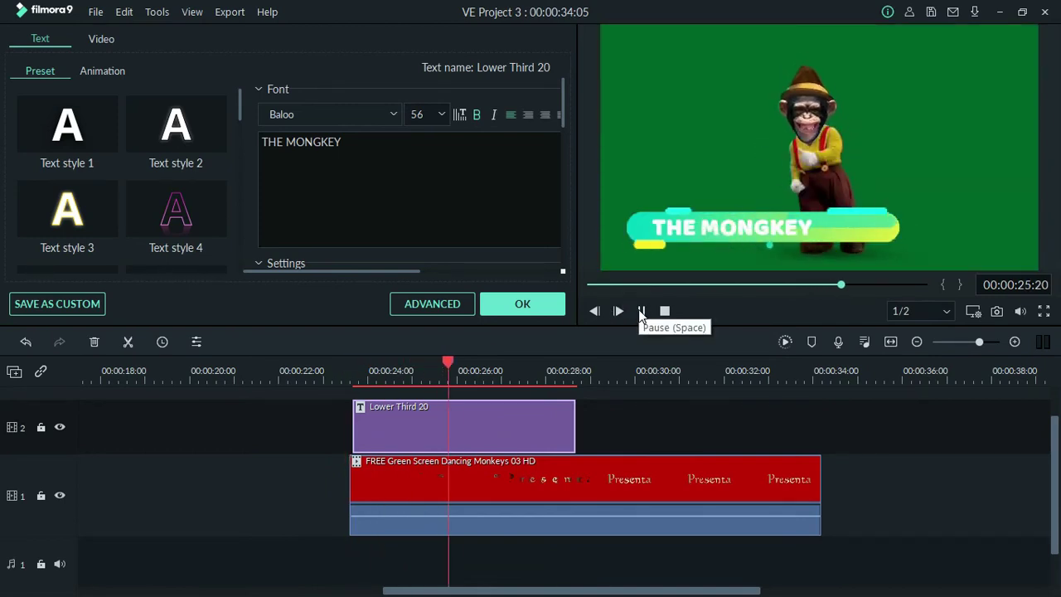
left_click(640, 311)
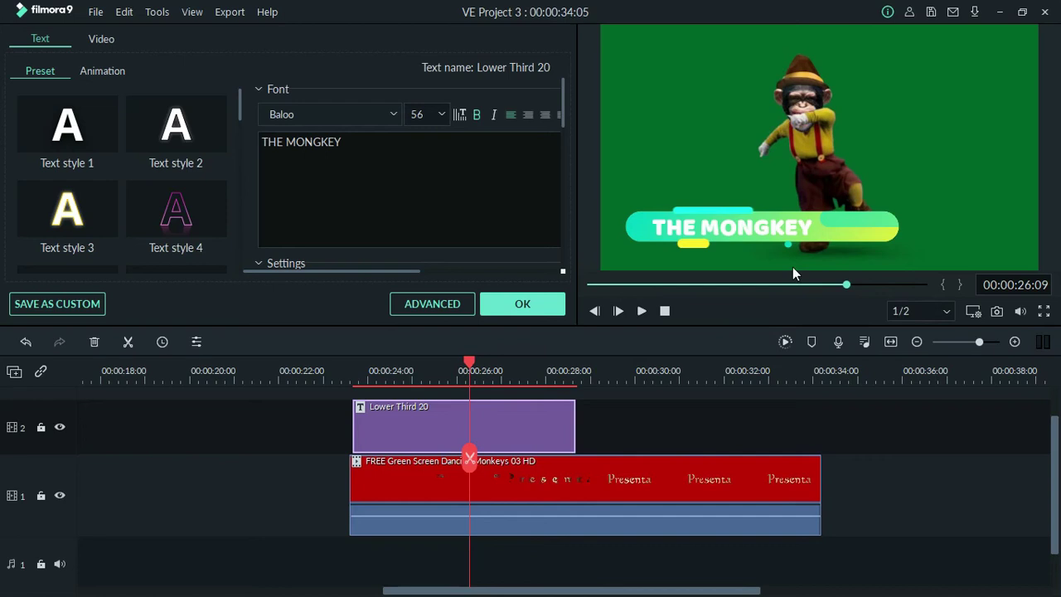
left_click_drag(525, 419, 520, 418)
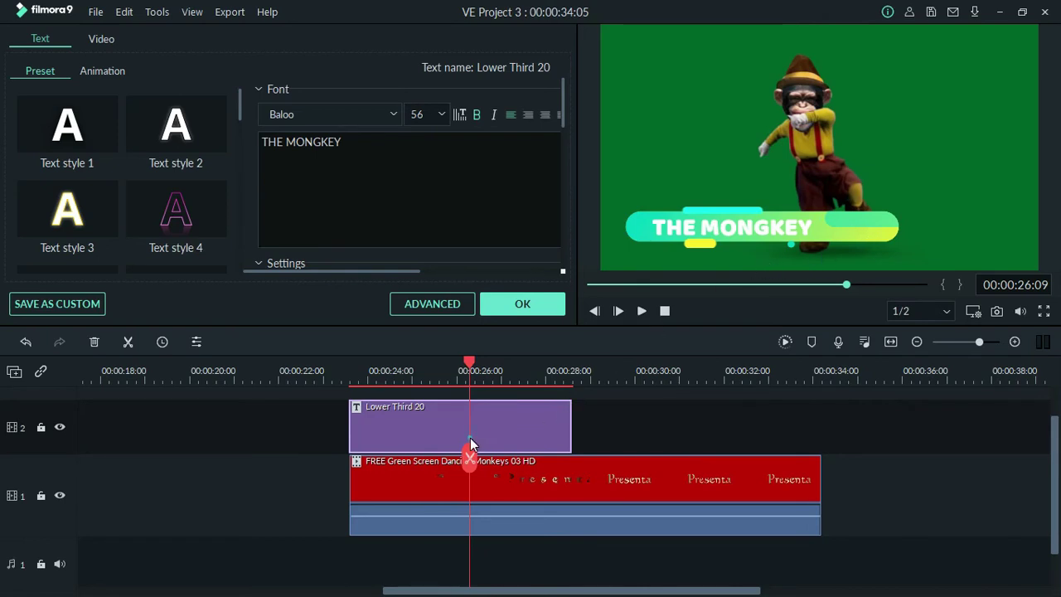
Step: Shrink the THE MONGKEY lower third toward the lower-left corner of the video frame
left_click(872, 210)
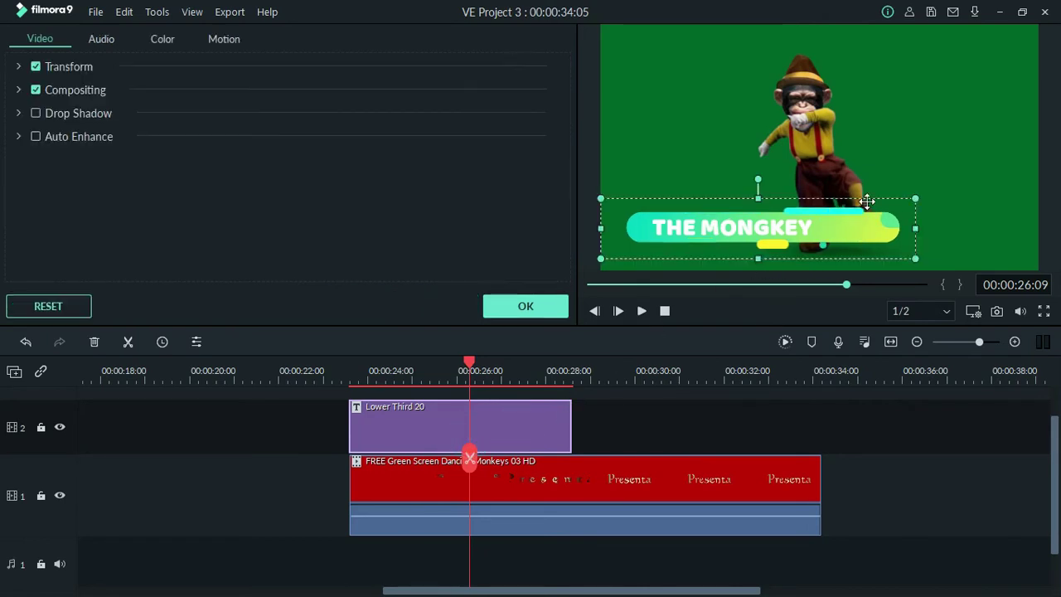
left_click_drag(915, 199, 732, 229)
double_click(790, 226)
left_click(729, 196)
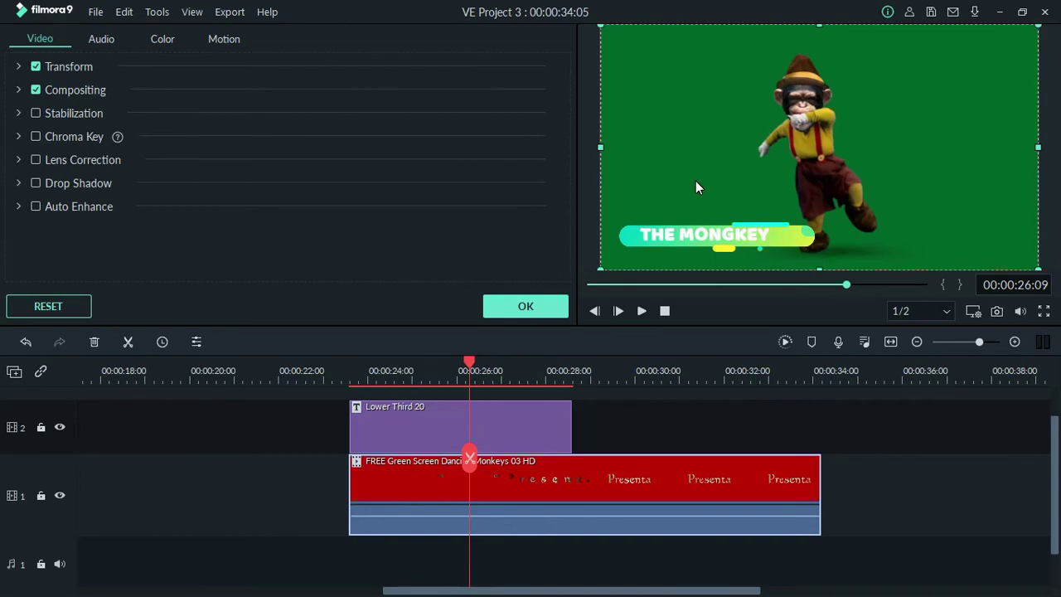
Step: Switch to the Materi Praktikum Powerpoint notes in Notepad and indent items 4 and 5 like the items above
key("alt+Tab")
key("alt+Tab")
key("alt+Tab")
key("alt+Tab")
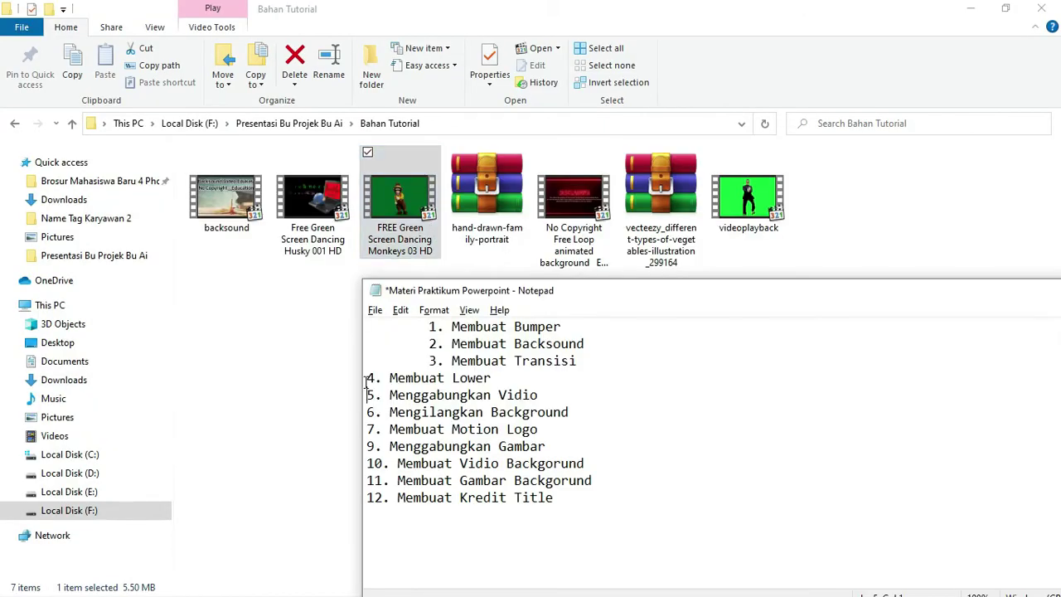
left_click(367, 379)
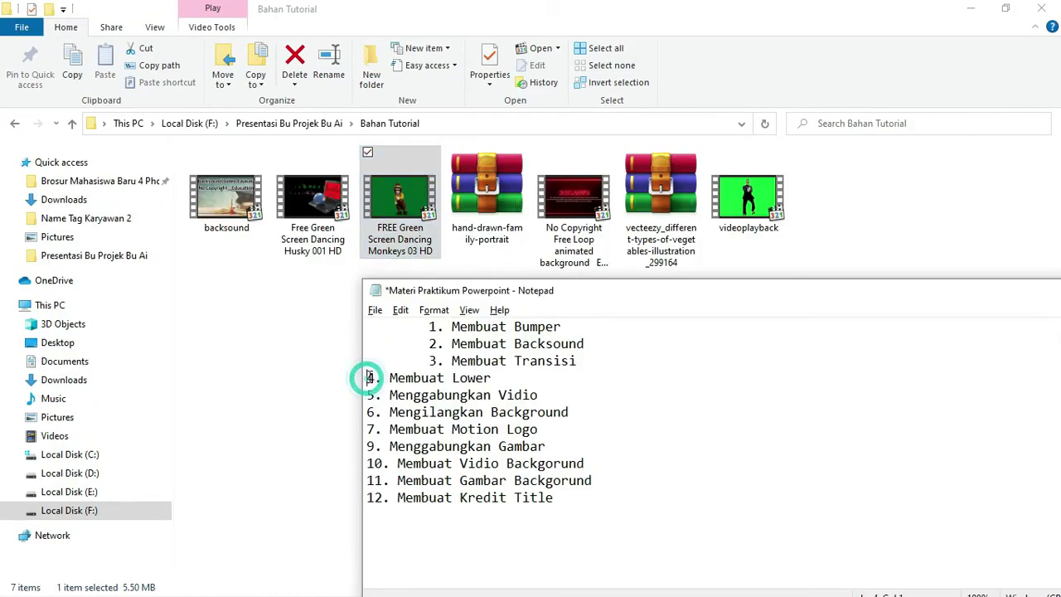
key("Tab")
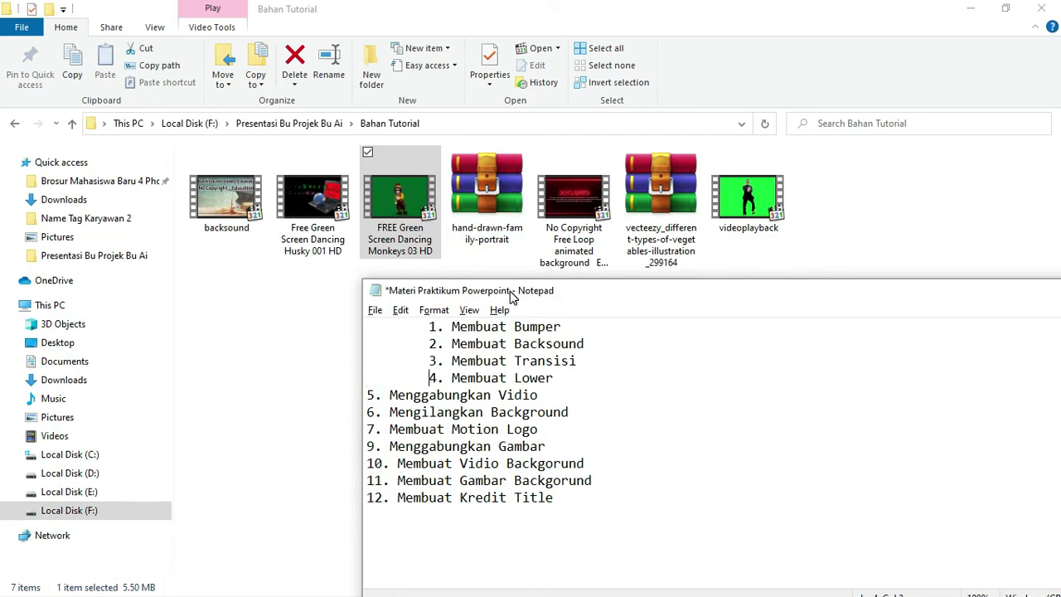
left_click(369, 394)
key("Tab")
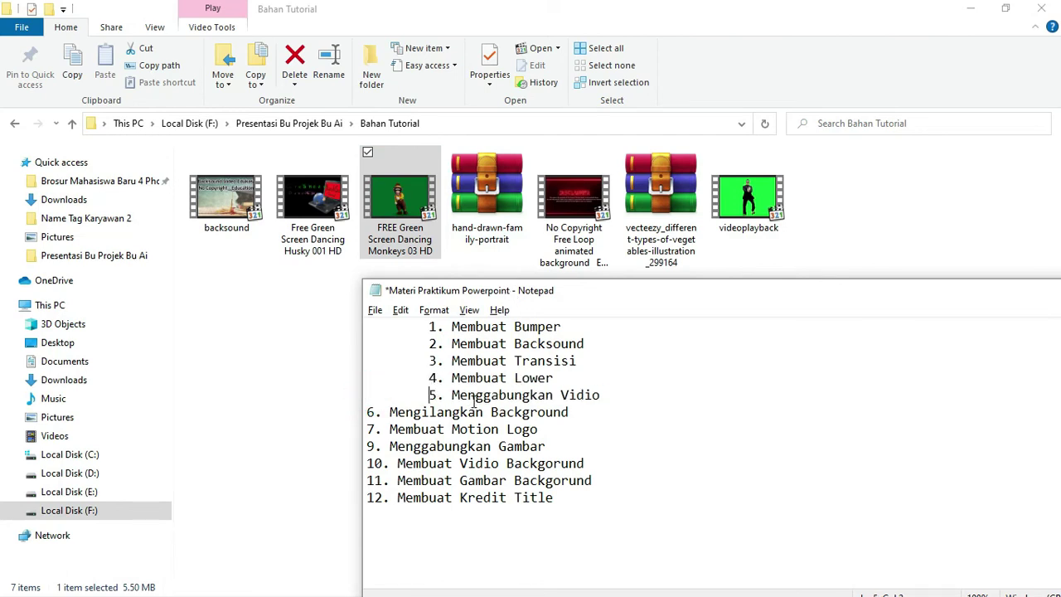
left_click_drag(613, 393, 387, 313)
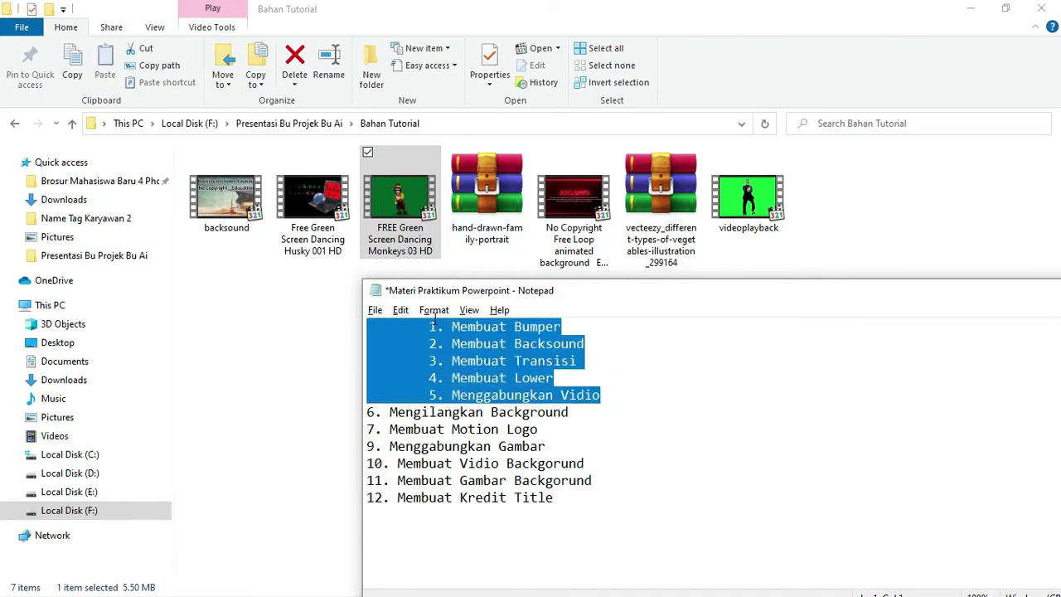
Step: Switch back to Filmora and close the monkey clip's property settings
key("alt+Tab")
key("alt+Tab")
key("alt+Tab")
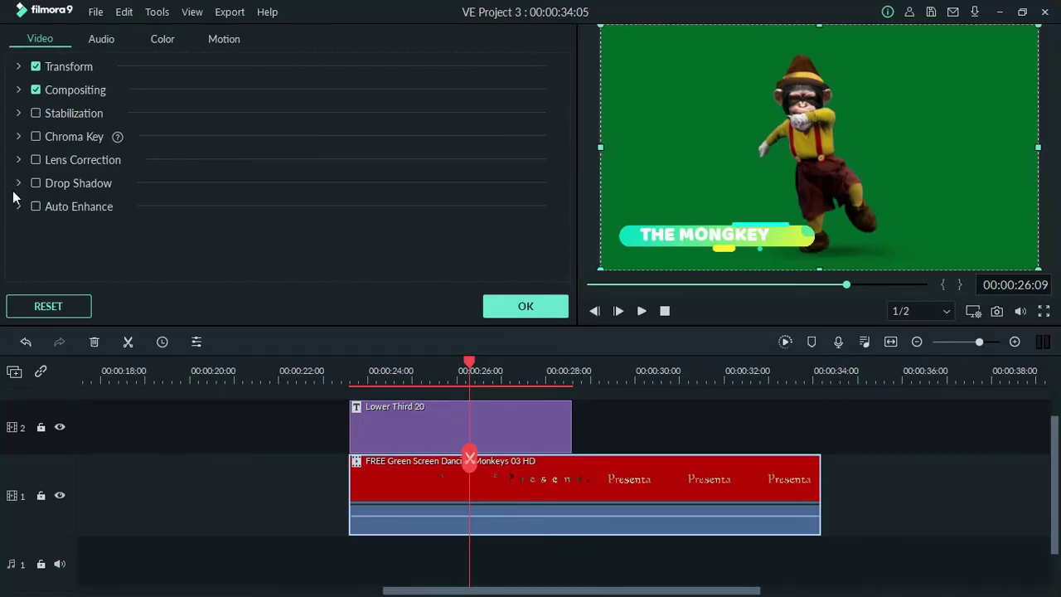
left_click(518, 309)
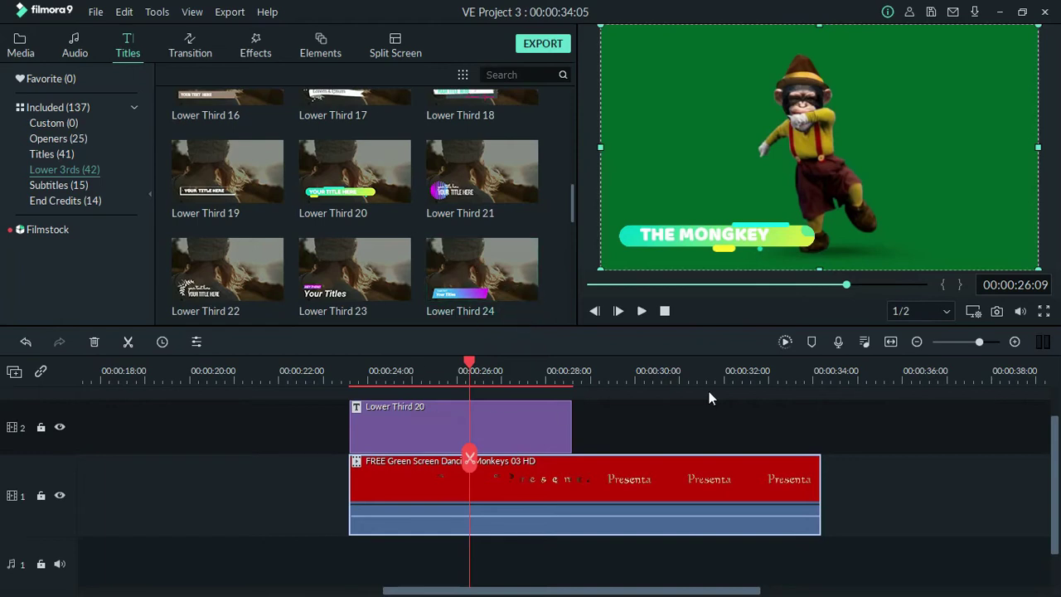
left_click(891, 341)
scroll(776, 462, "down", 1)
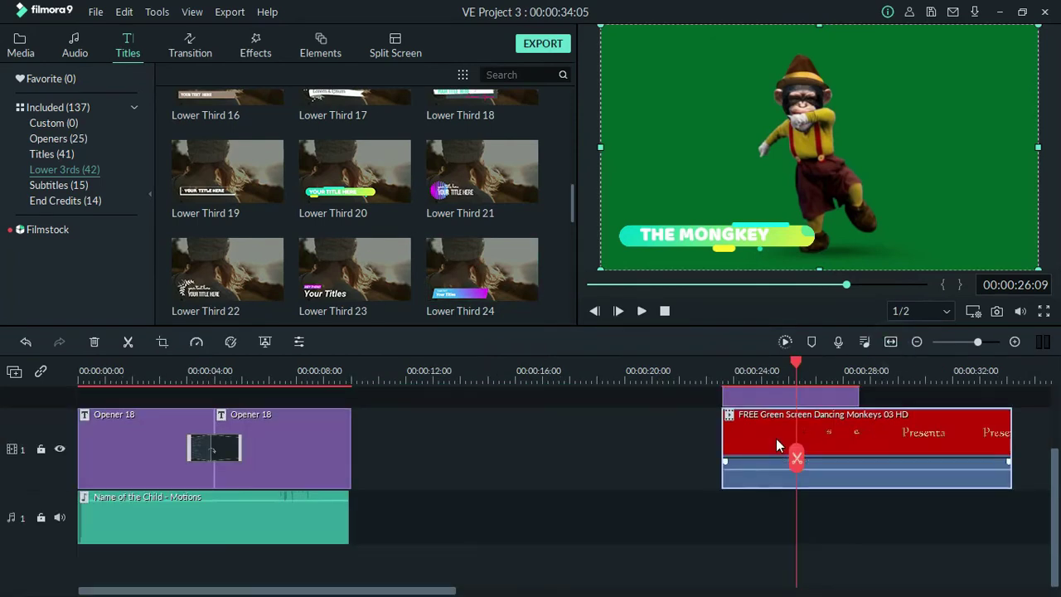
left_click(646, 448)
scroll(545, 434, "up", 2)
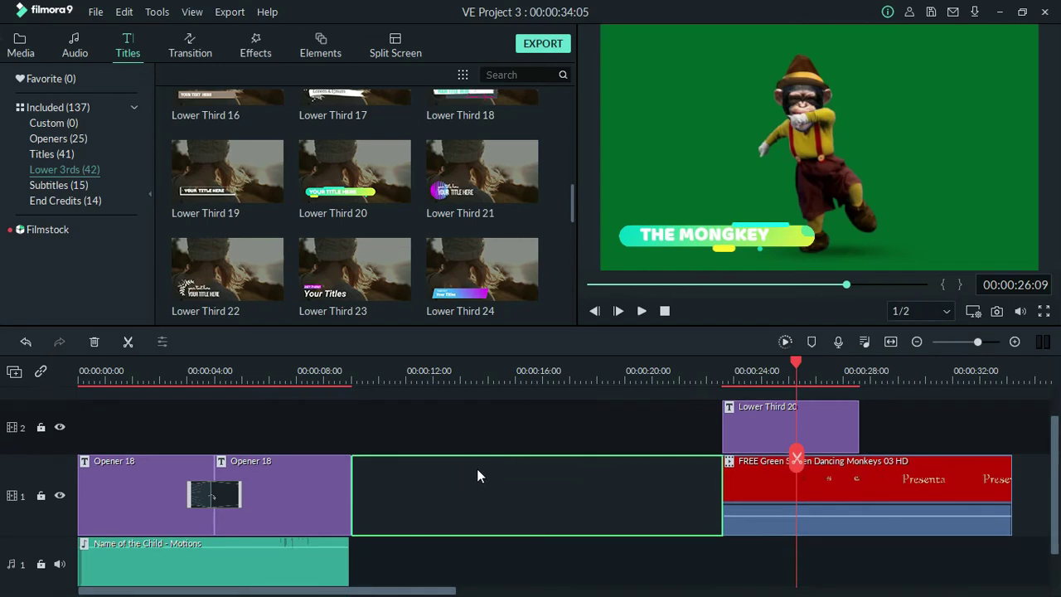
left_click(757, 479)
right_click(617, 495)
key("Escape")
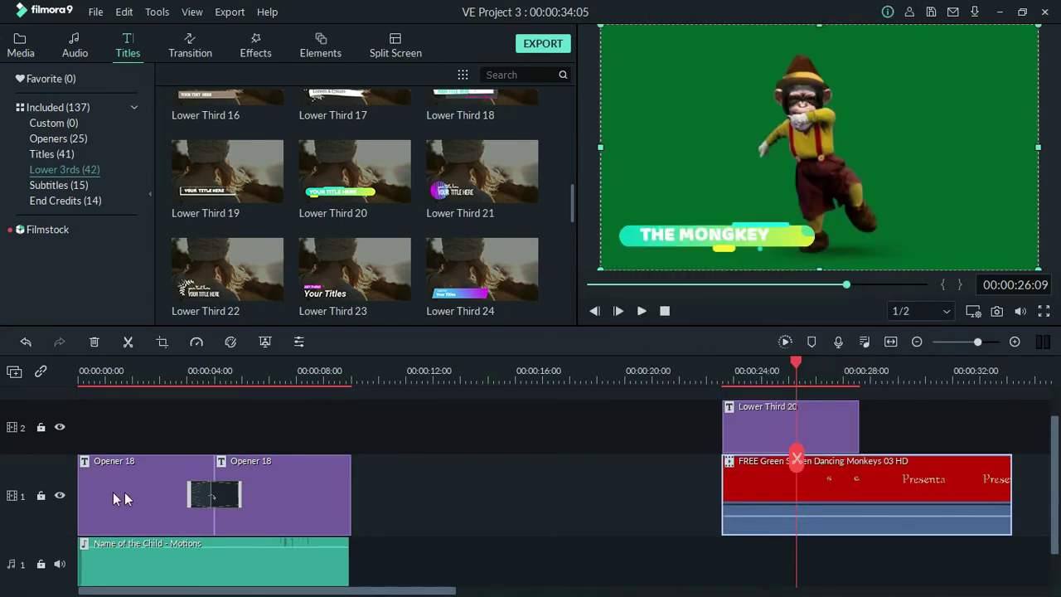
Step: Lock audio track 1 and close the gap between the openers and the monkey clip on video track 1
scroll(54, 473, "down", 1)
left_click(39, 518)
left_click(575, 429)
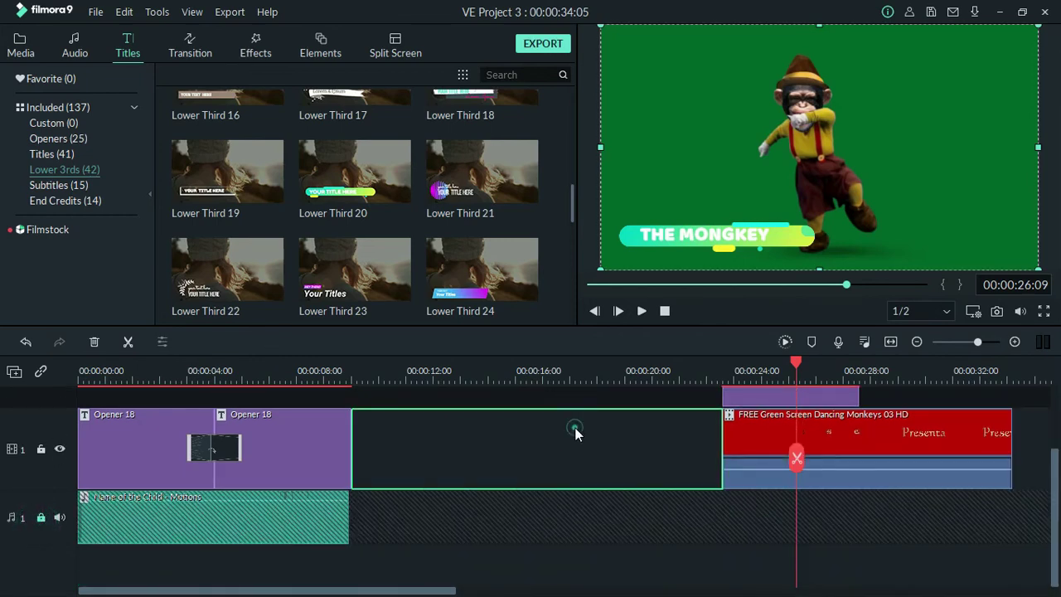
right_click(494, 429)
left_click(527, 442)
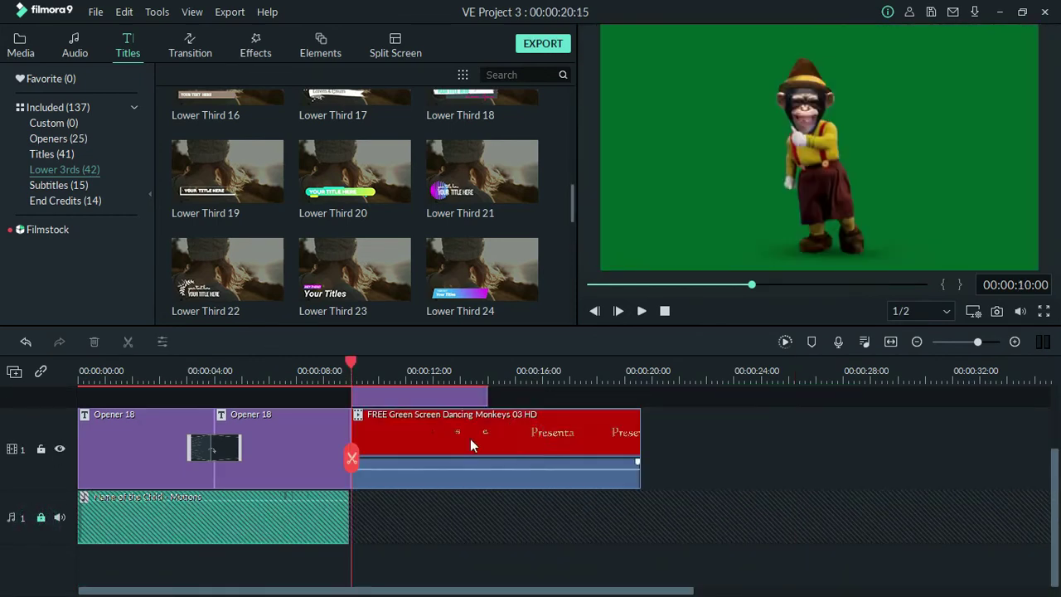
scroll(408, 437, "up", 1)
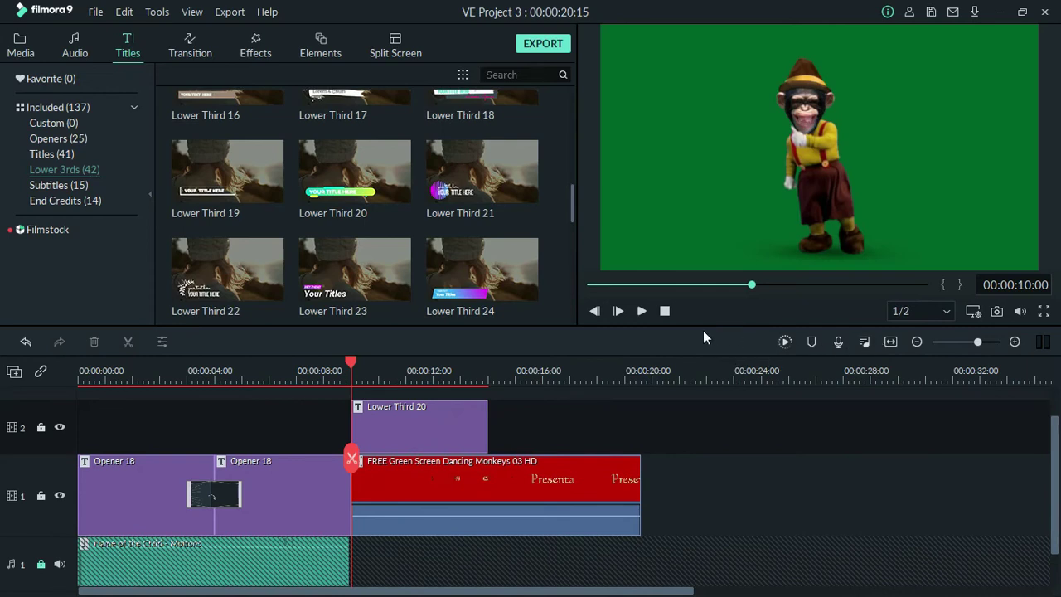
left_click(642, 312)
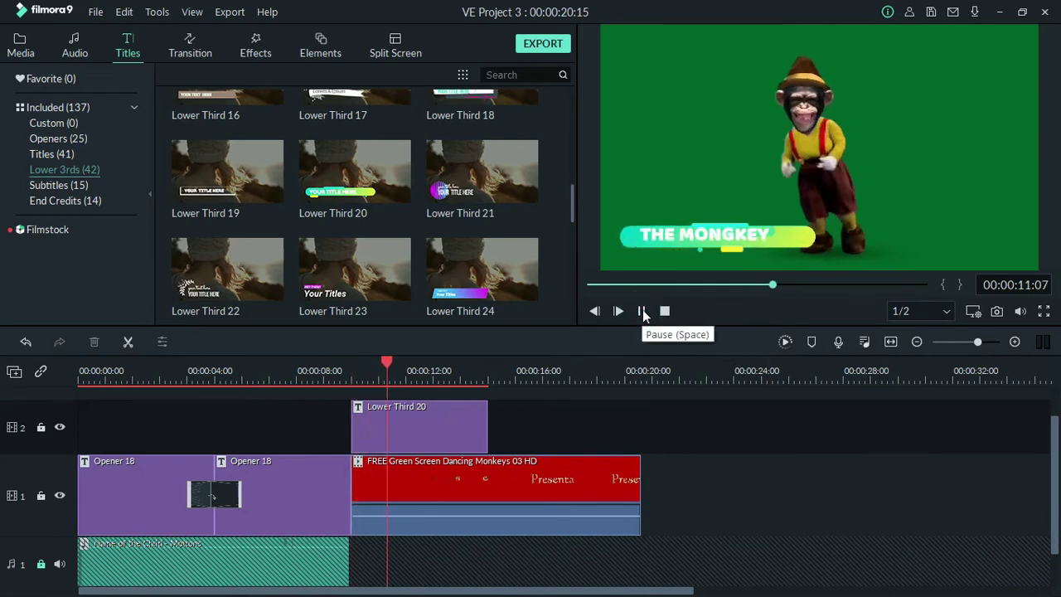
left_click(642, 311)
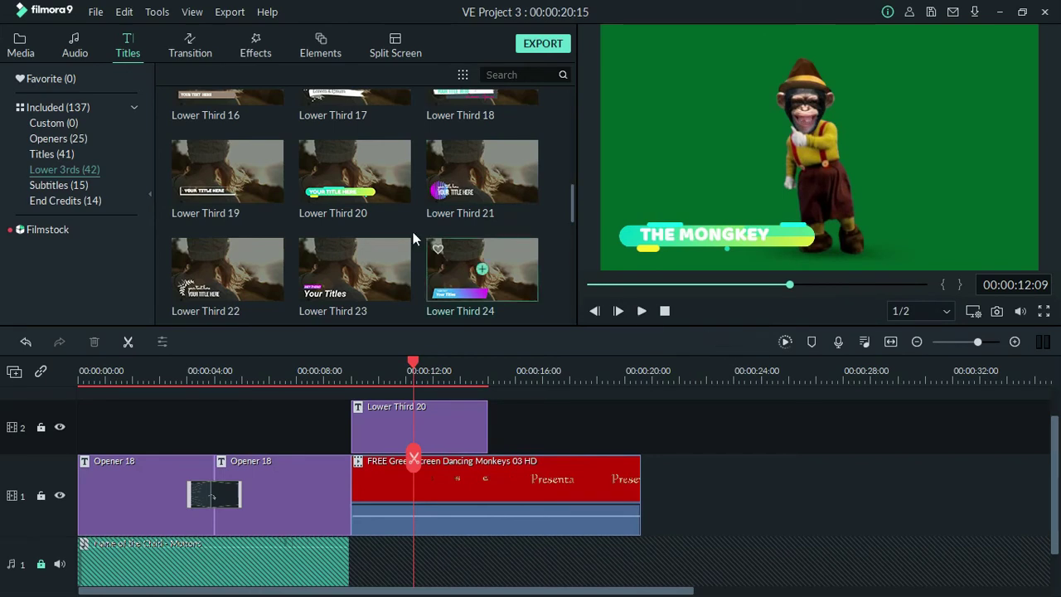
Step: Import the videoplayback video from the Bahan Tutorial folder into the project's shared media folder
left_click(20, 46)
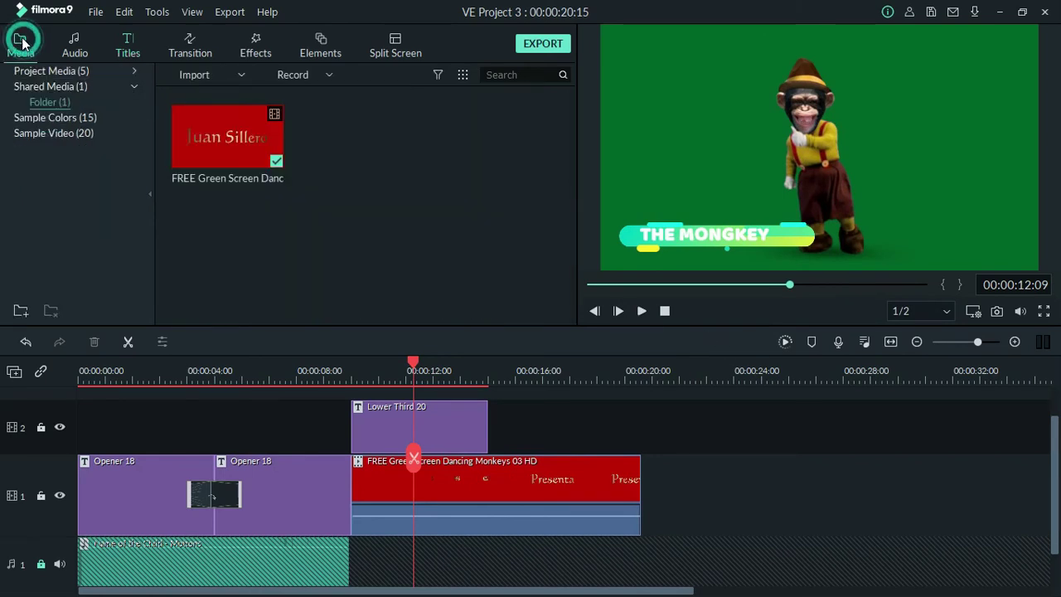
key("alt+Tab")
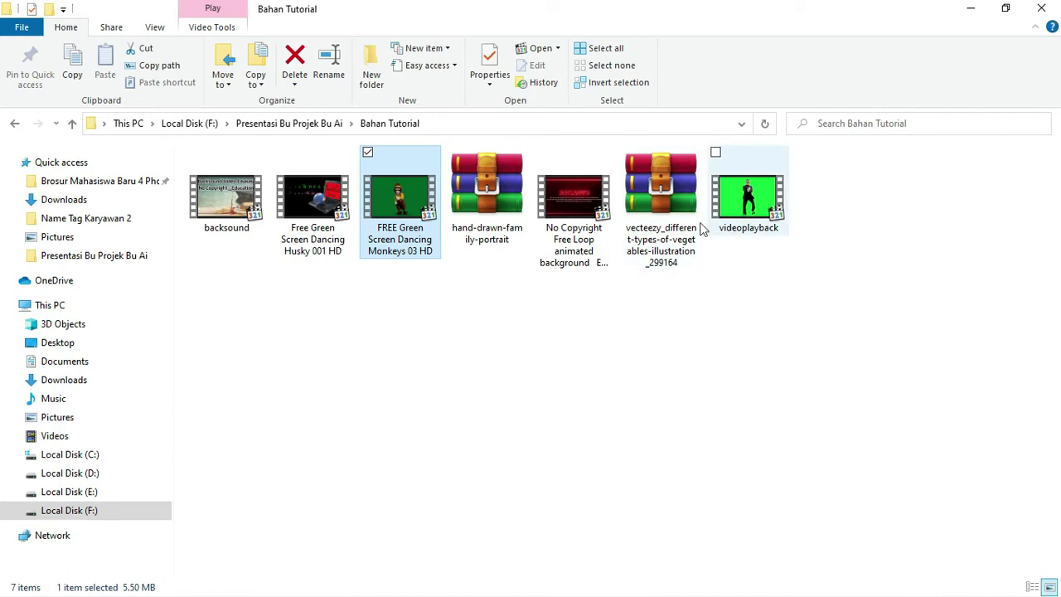
left_click_drag(753, 203, 443, 157)
key("alt+Tab")
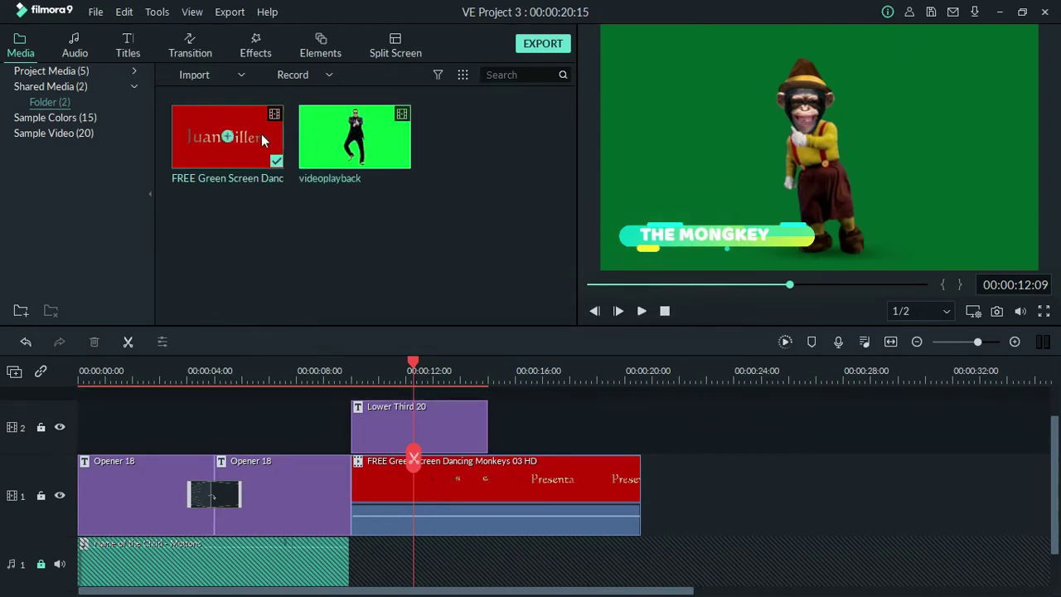
Step: Add the videoplayback clip to the timeline and place it directly after the monkey clip on video track 1
mouse_move(663, 373)
left_mouse_down()
mouse_move(665, 360)
mouse_move(675, 365)
left_mouse_up()
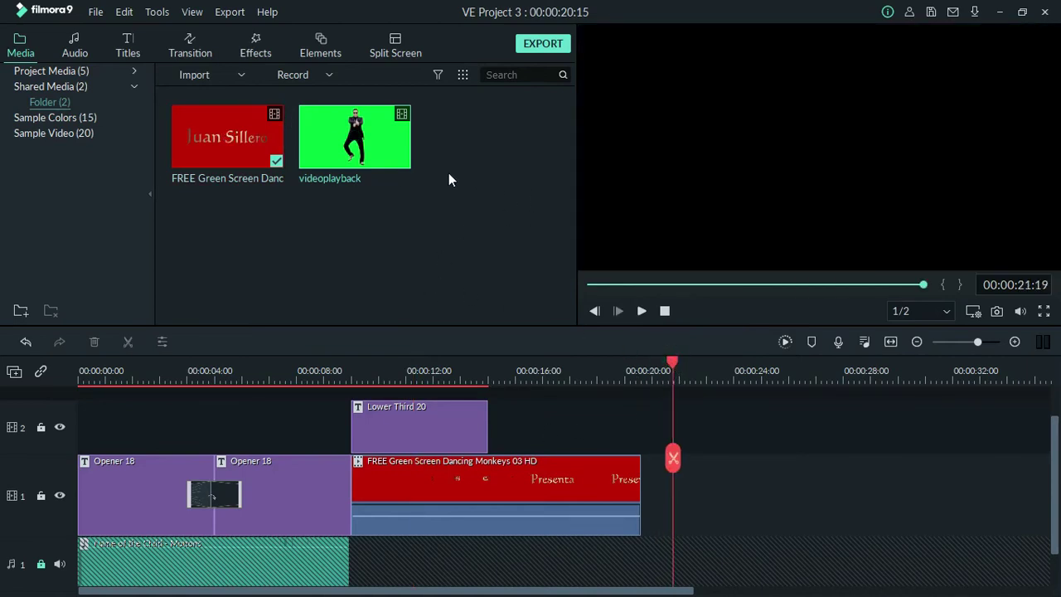
left_click(356, 141)
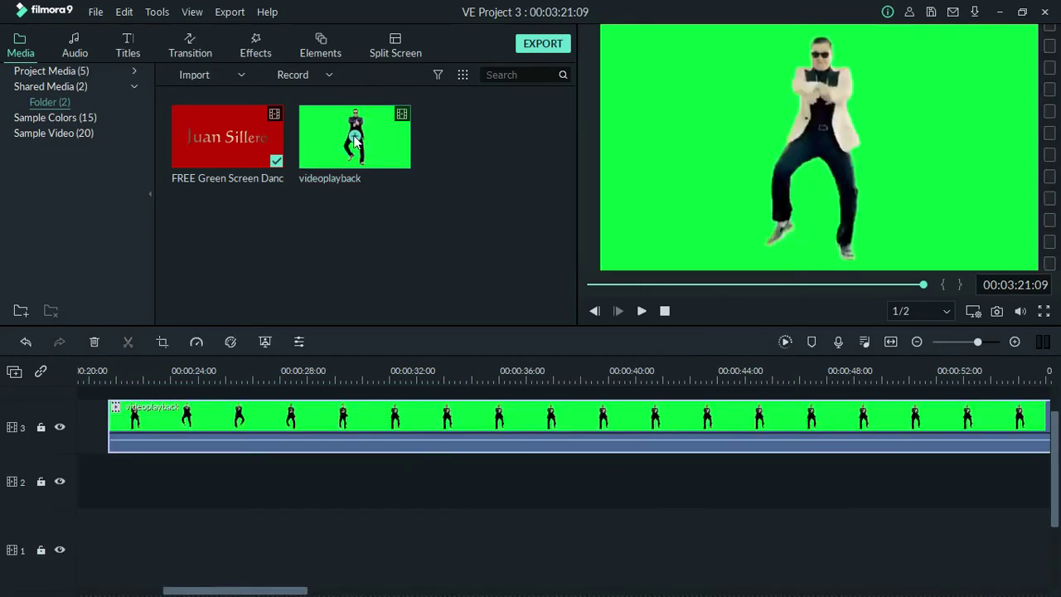
left_click(893, 342)
scroll(258, 483, "down", 1)
scroll(327, 466, "up", 1)
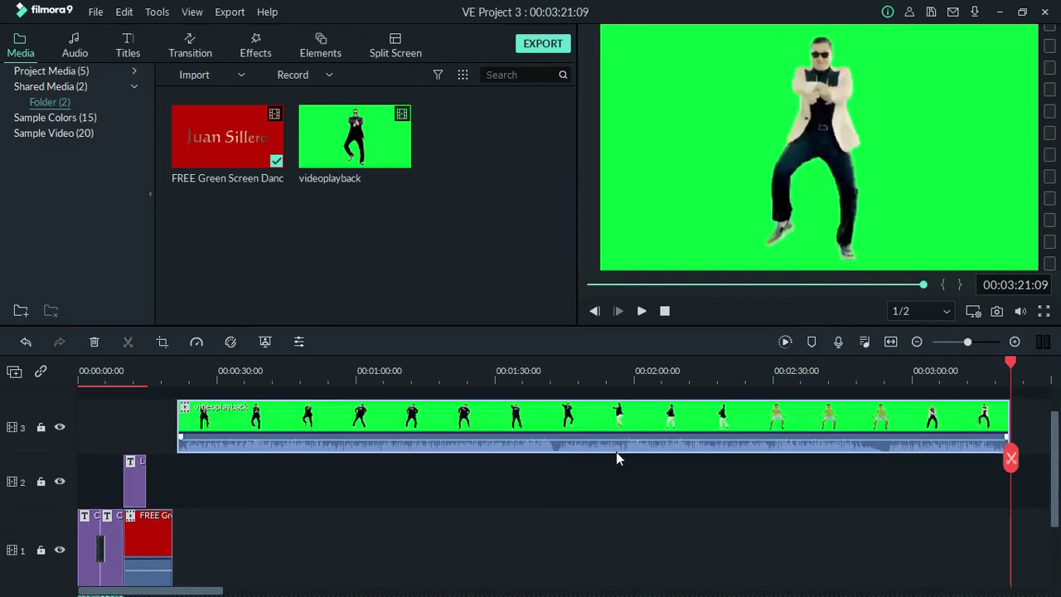
left_click_drag(379, 373, 332, 369)
scroll(517, 434, "down", 1)
left_click_drag(493, 429, 476, 530)
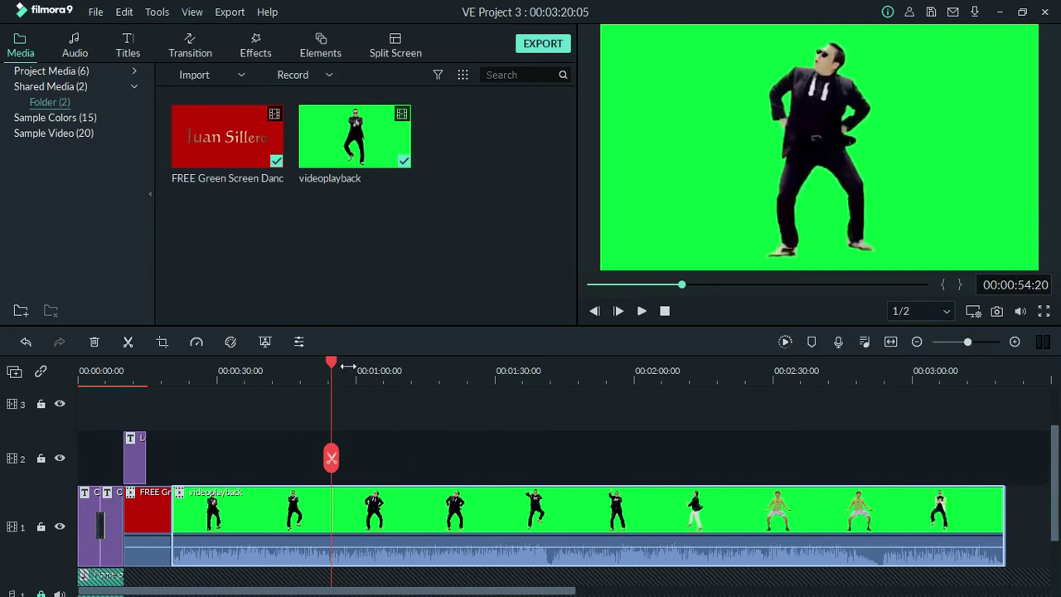
Step: Split the videoplayback clip at 00:00:38:01
left_click_drag(331, 363, 254, 365)
left_click(254, 458)
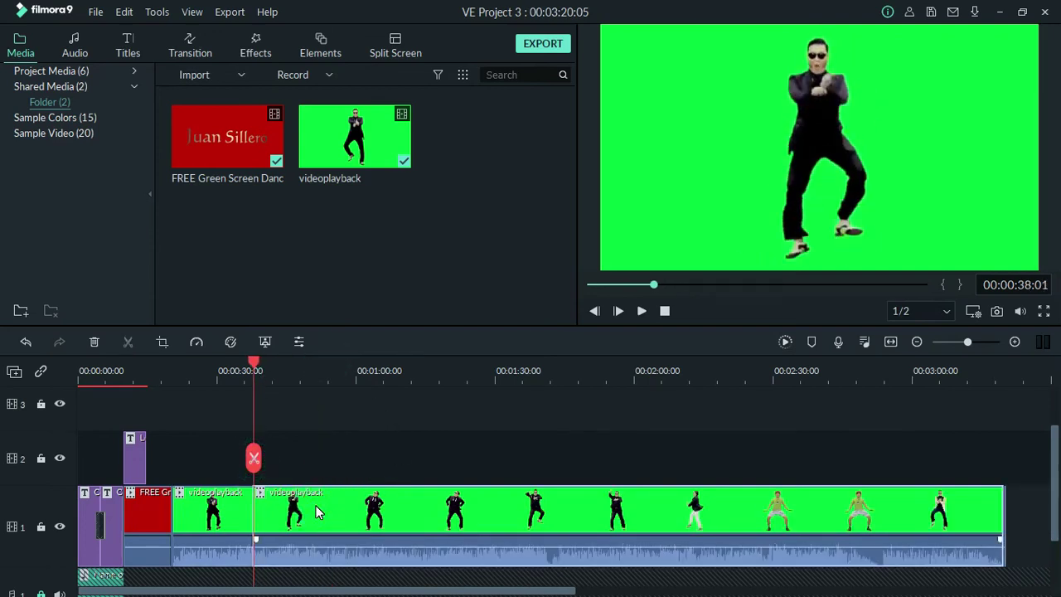
key("Delete")
scroll(420, 469, "down", 1)
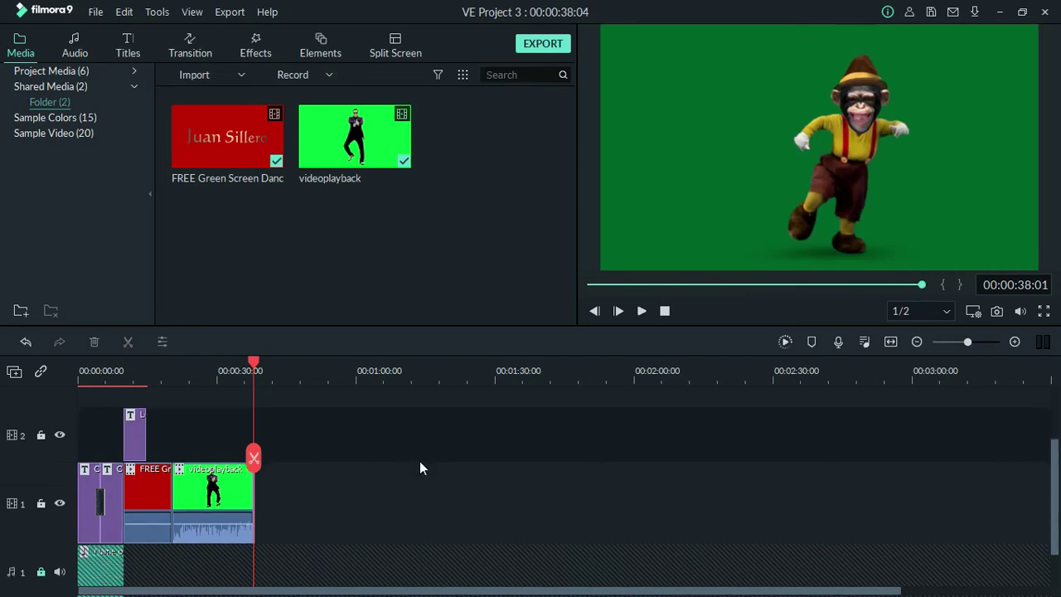
key("ctrl+z")
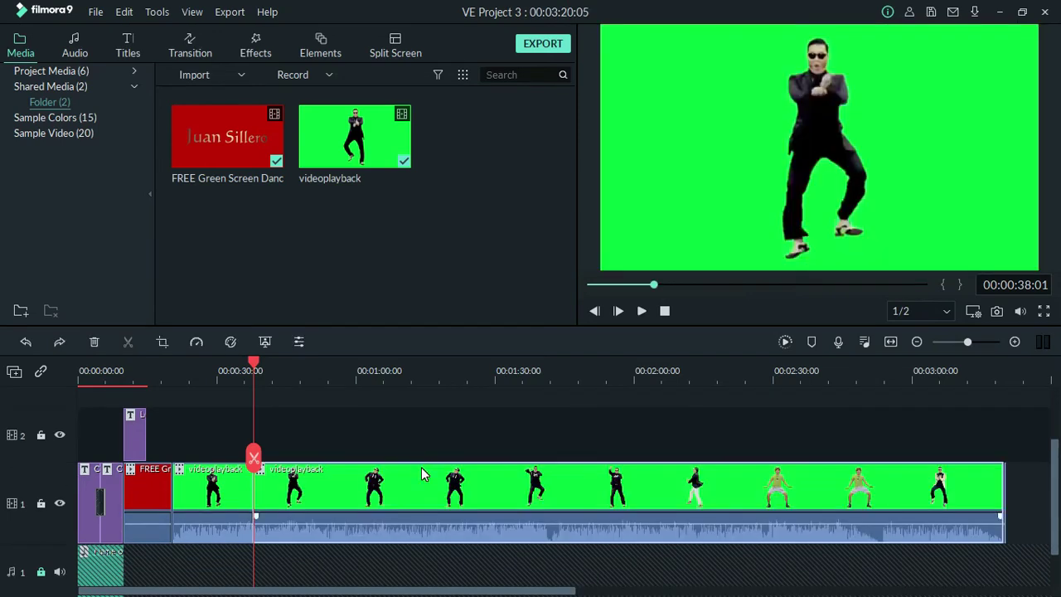
Step: Delete the portion of the videoplayback clip that follows the split
right_click(421, 473)
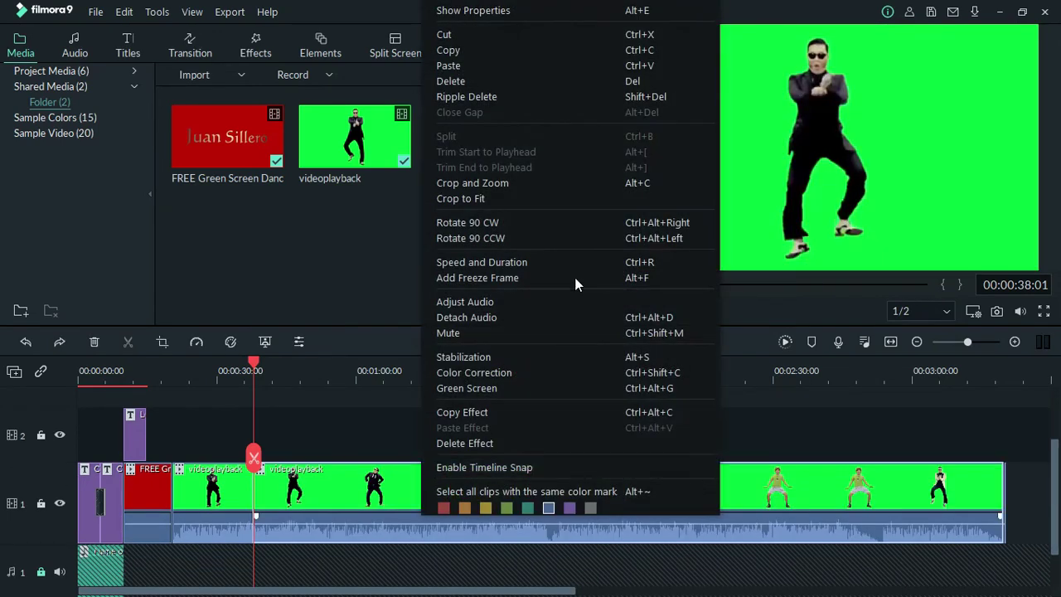
left_click(466, 82)
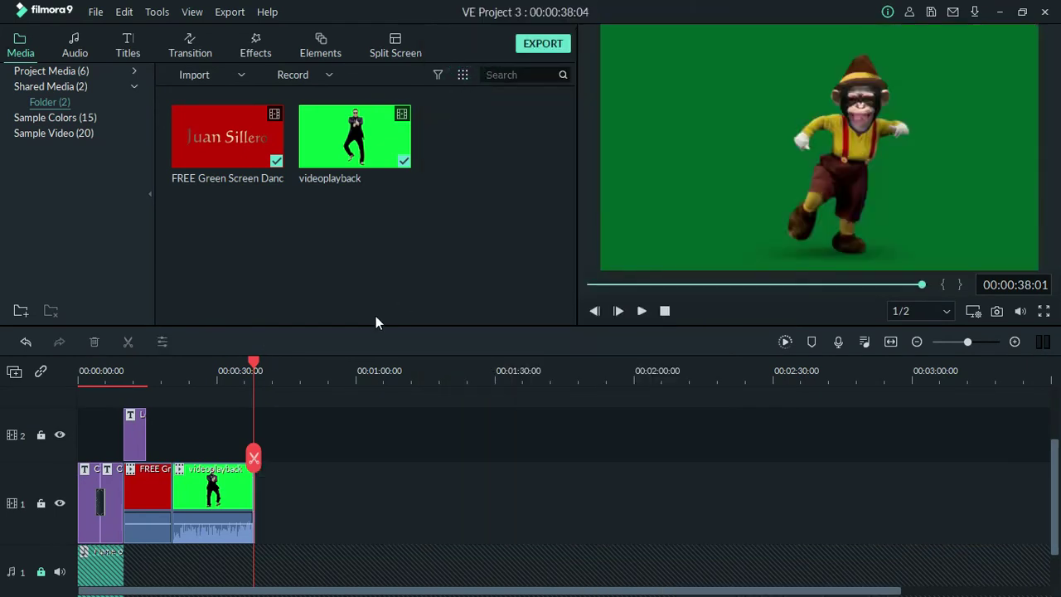
Step: Lower the videoplayback clip's audio volume to -22.12 dB
left_click_drag(255, 365, 176, 377)
scroll(440, 424, "down", 1)
scroll(441, 431, "down", 1)
mouse_move(225, 473)
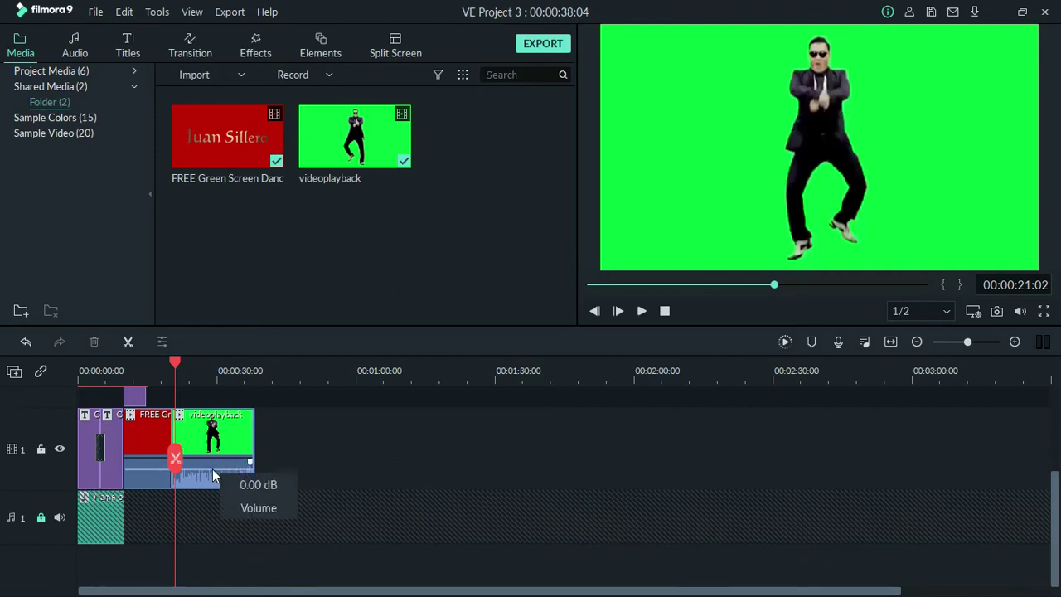
left_click_drag(214, 467, 213, 481)
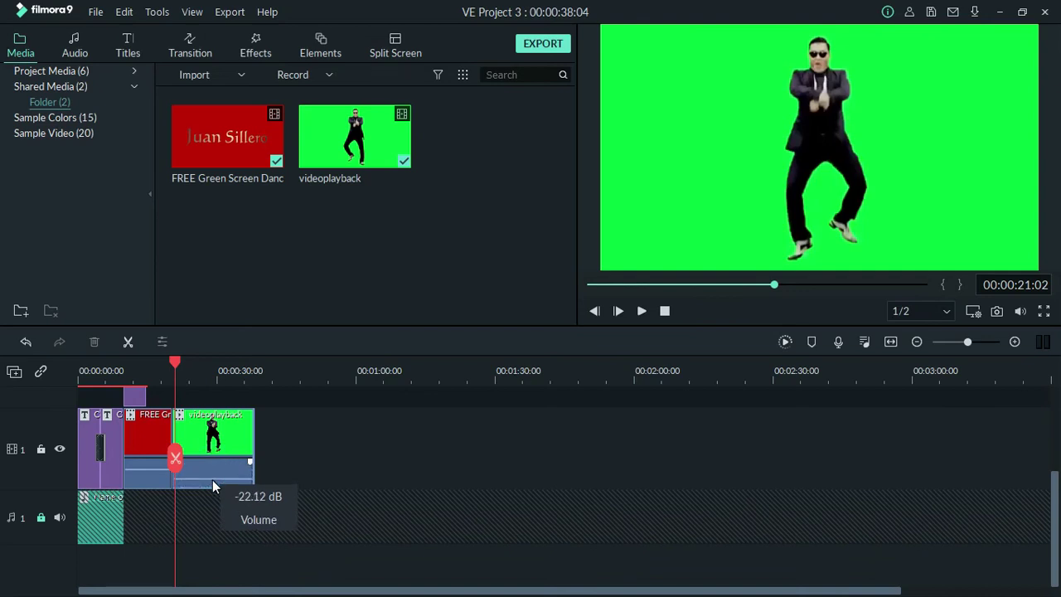
Step: Play the timeline across both dance clips and lower the videoplayback clip's volume close to its minimum
left_click_drag(170, 365, 124, 358)
left_click(641, 311)
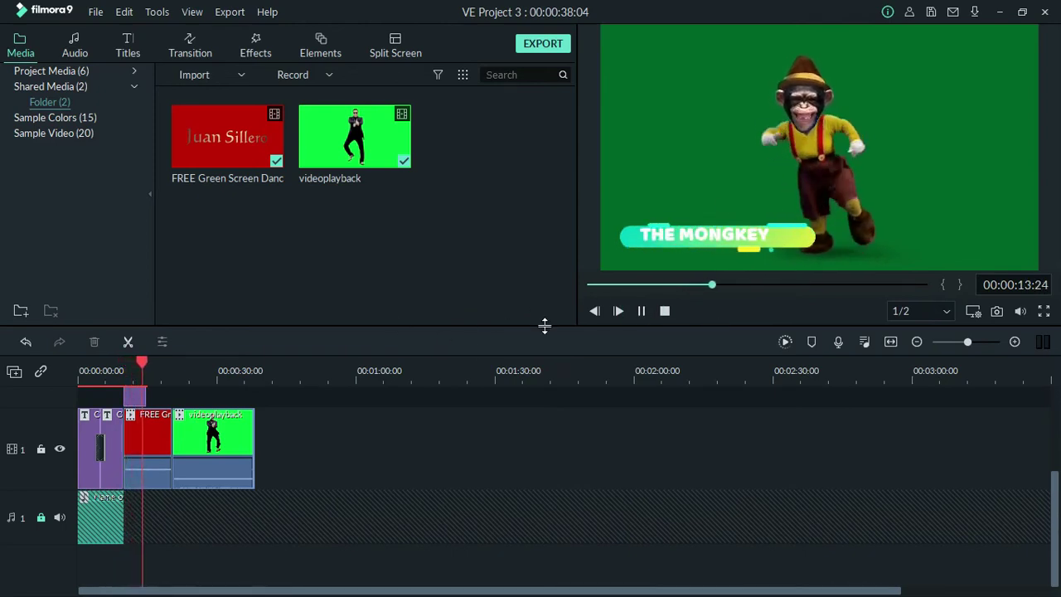
left_click(168, 372)
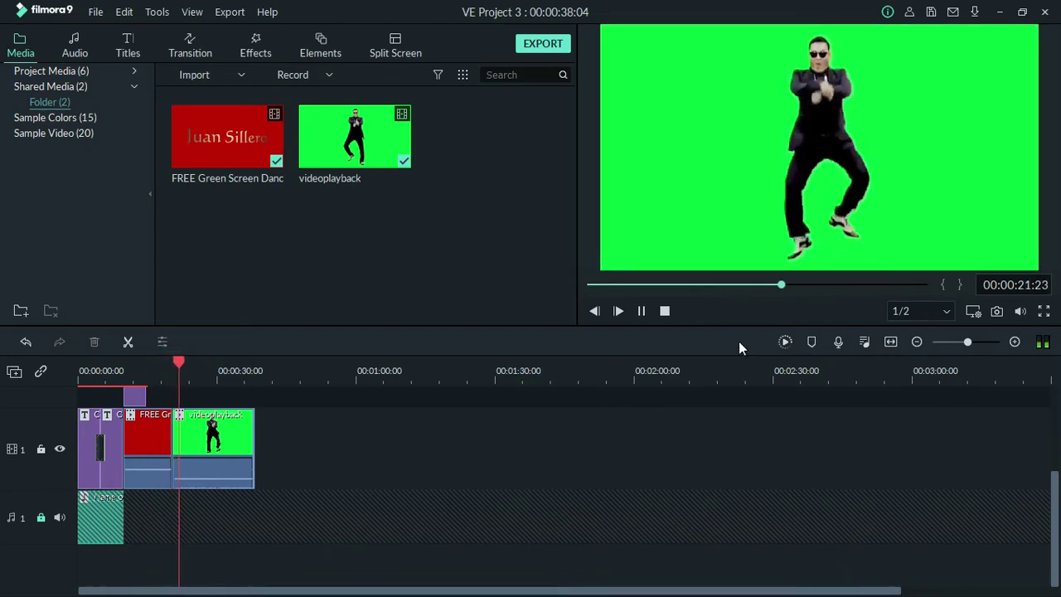
left_click_drag(229, 465, 224, 485)
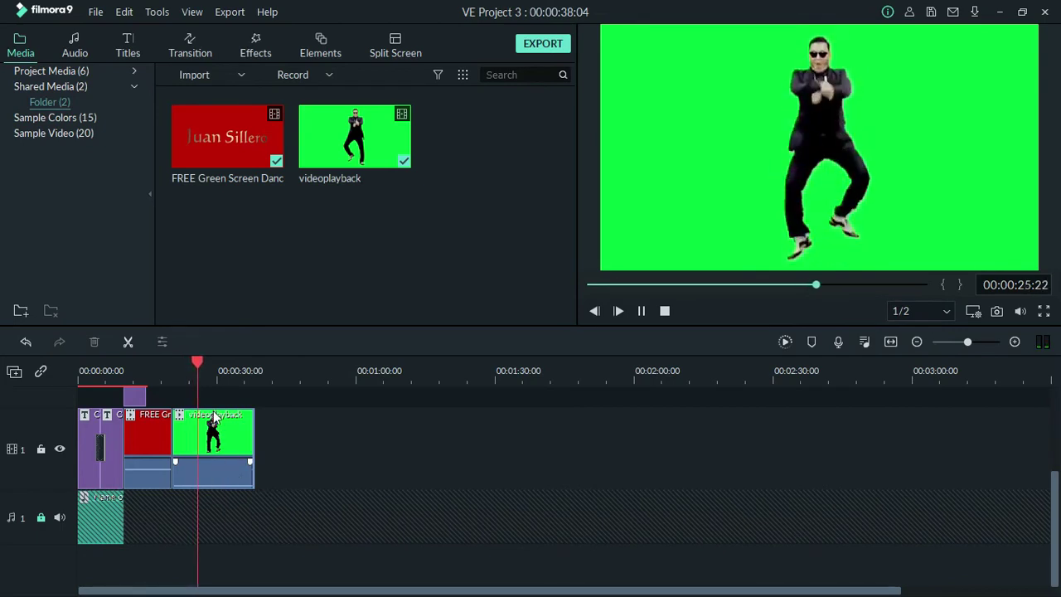
left_click_drag(199, 366, 161, 360)
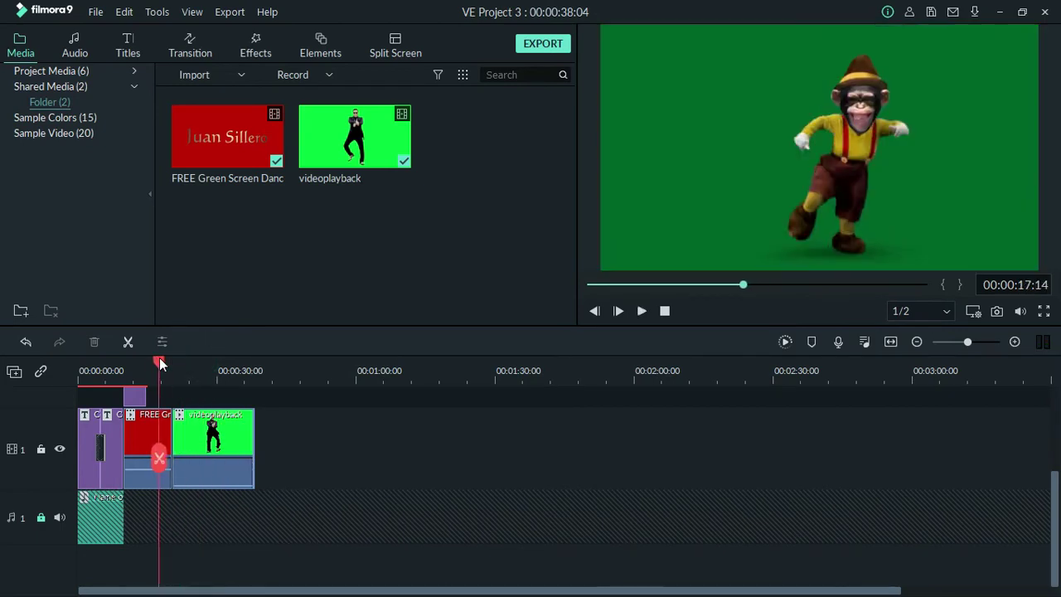
scroll(209, 426, "up", 3)
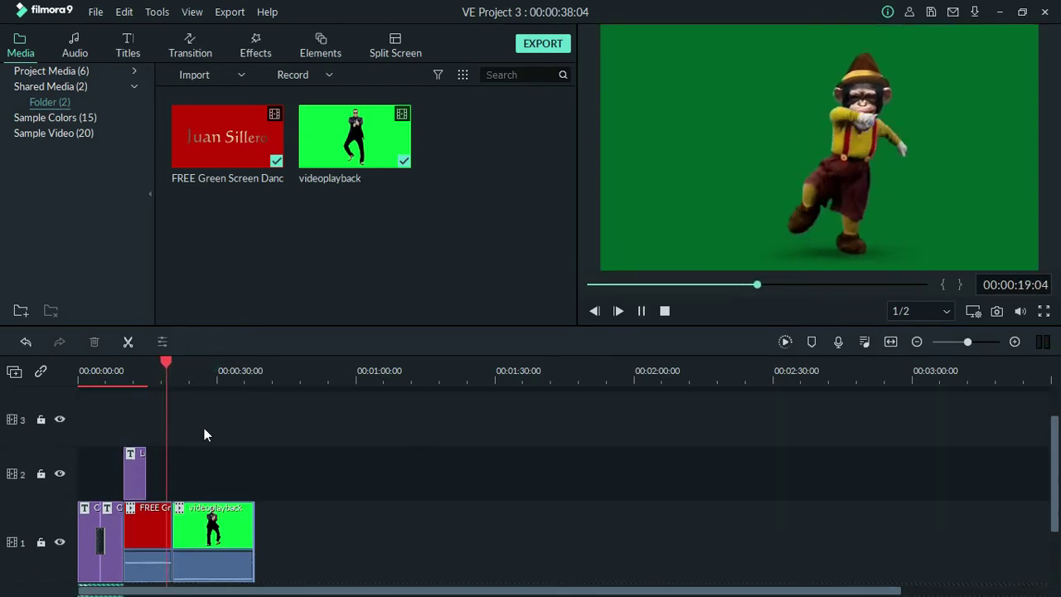
Step: Copy the lower-third title on video track 2 and paste it above the videoplayback clip at 00:00:21:18
left_click(641, 311)
left_click(130, 434)
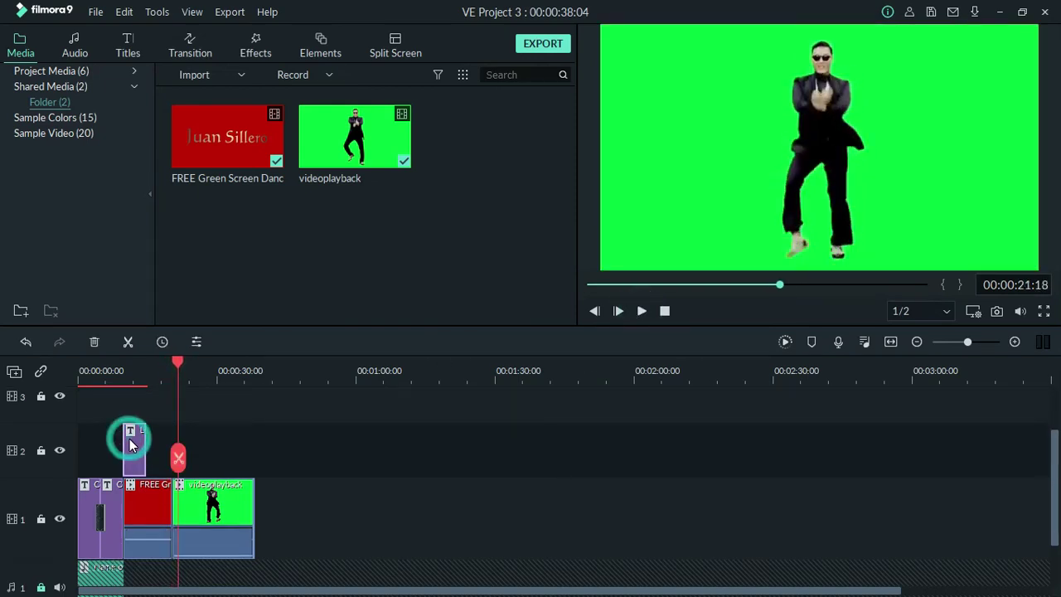
right_click(135, 442)
left_click(189, 208)
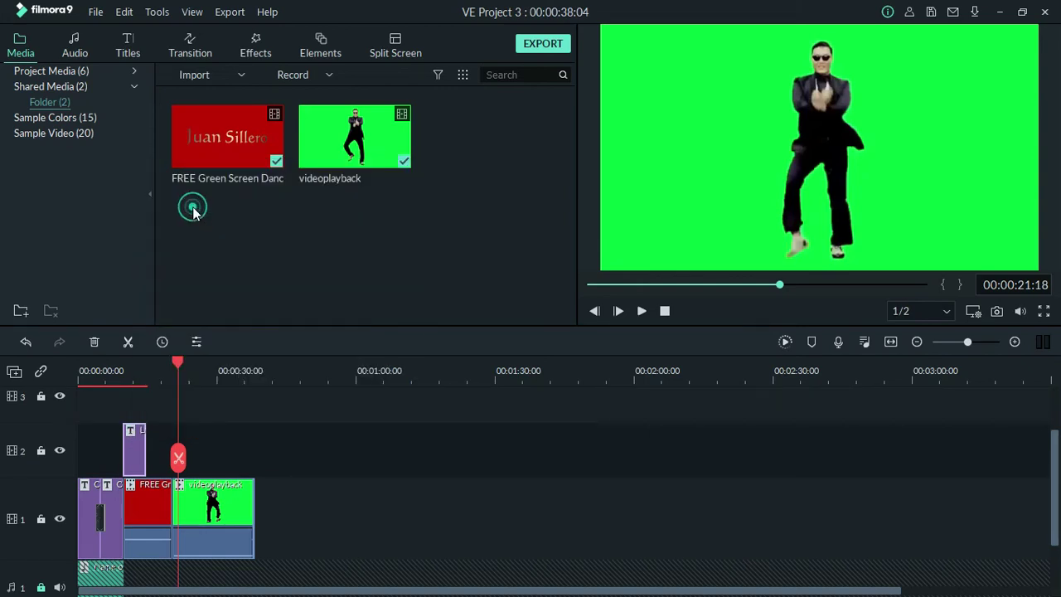
right_click(208, 450)
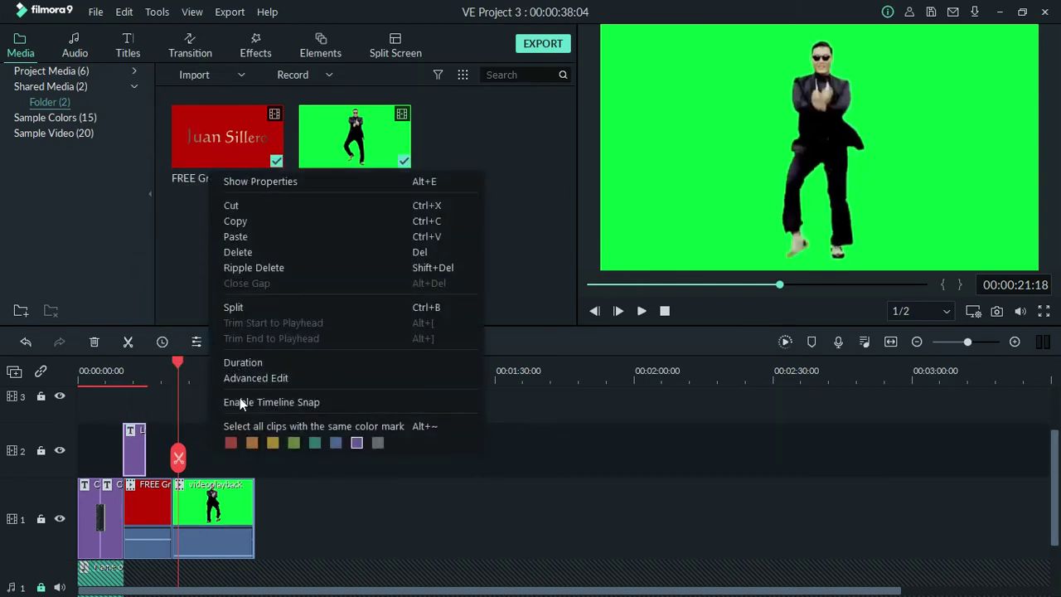
left_click(251, 228)
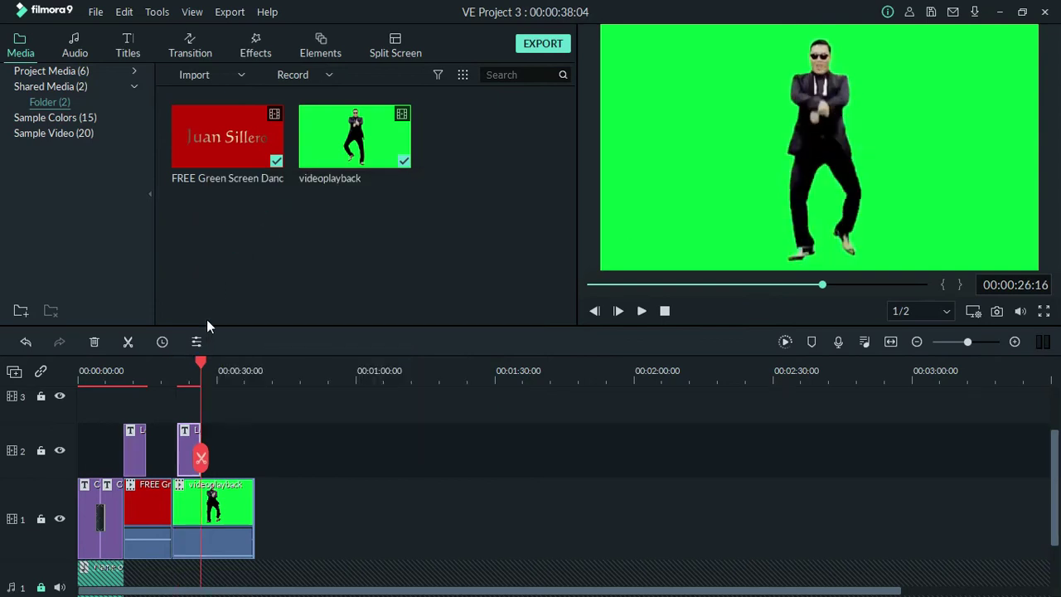
Step: Change the copied lower-third title's text to THE JOGET and check both titles over their clips
left_click_drag(200, 360, 184, 361)
left_click(711, 239)
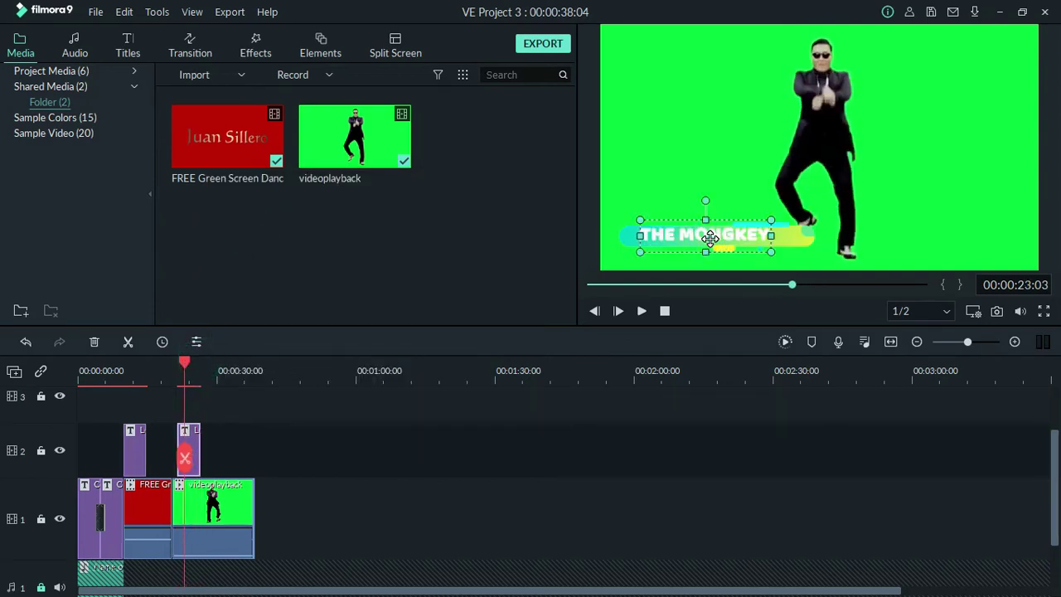
double_click(711, 232)
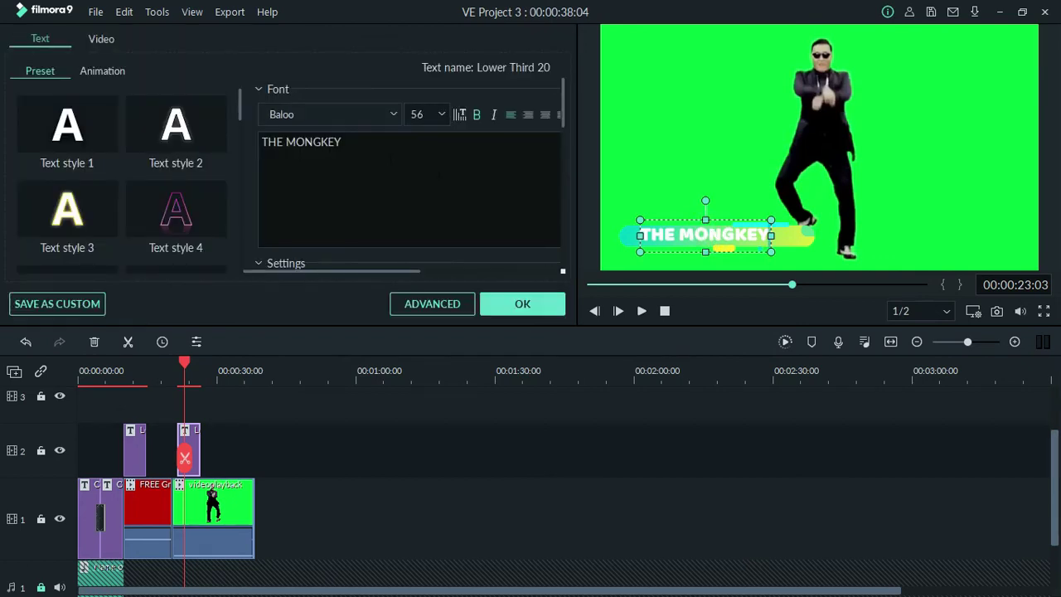
left_click_drag(379, 145, 286, 143)
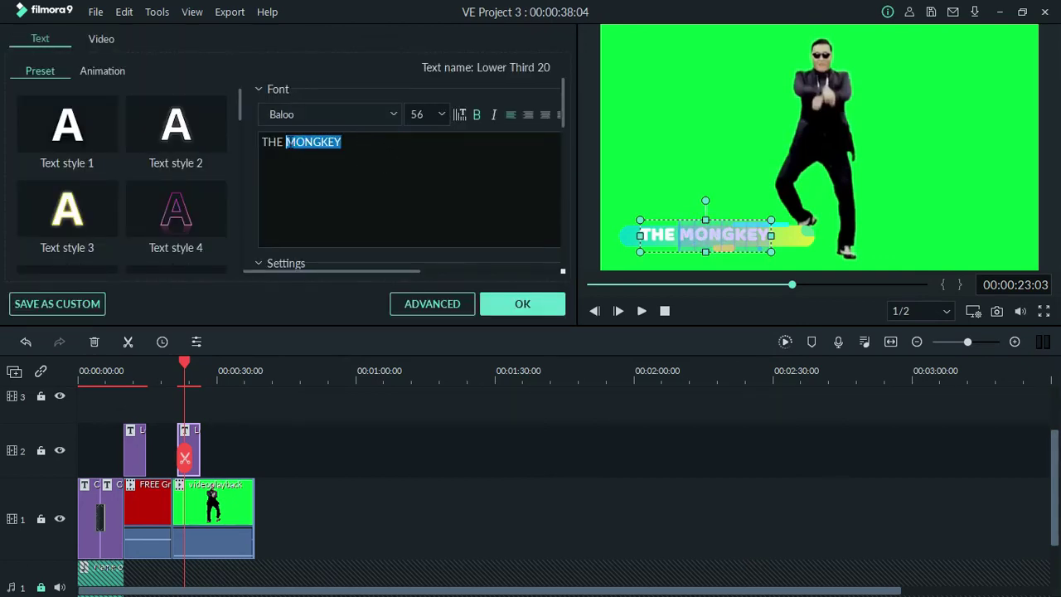
type("J")
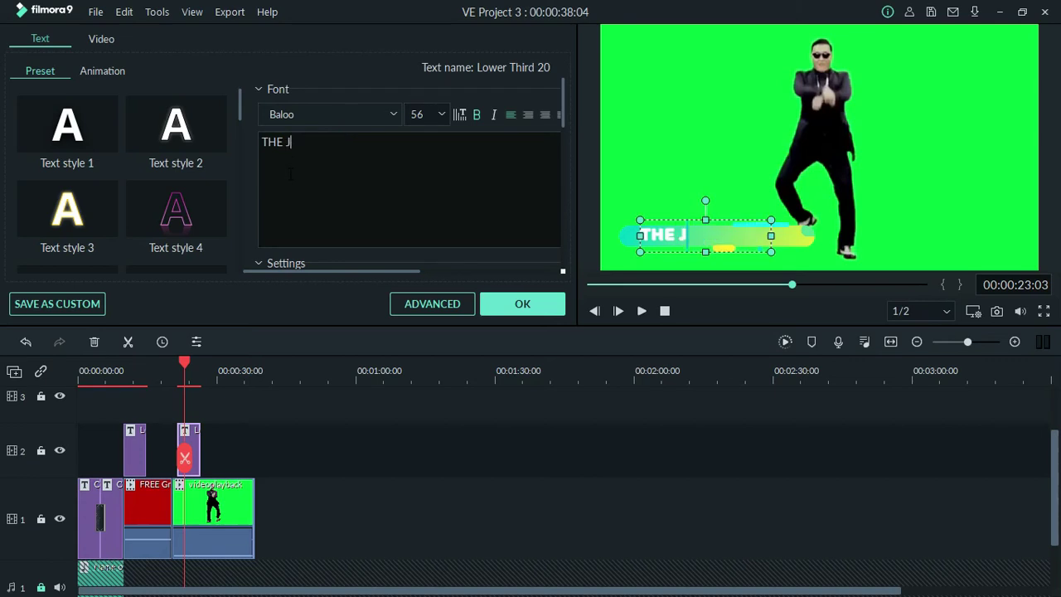
type("OGET")
left_click(526, 304)
left_click_drag(186, 364, 135, 360)
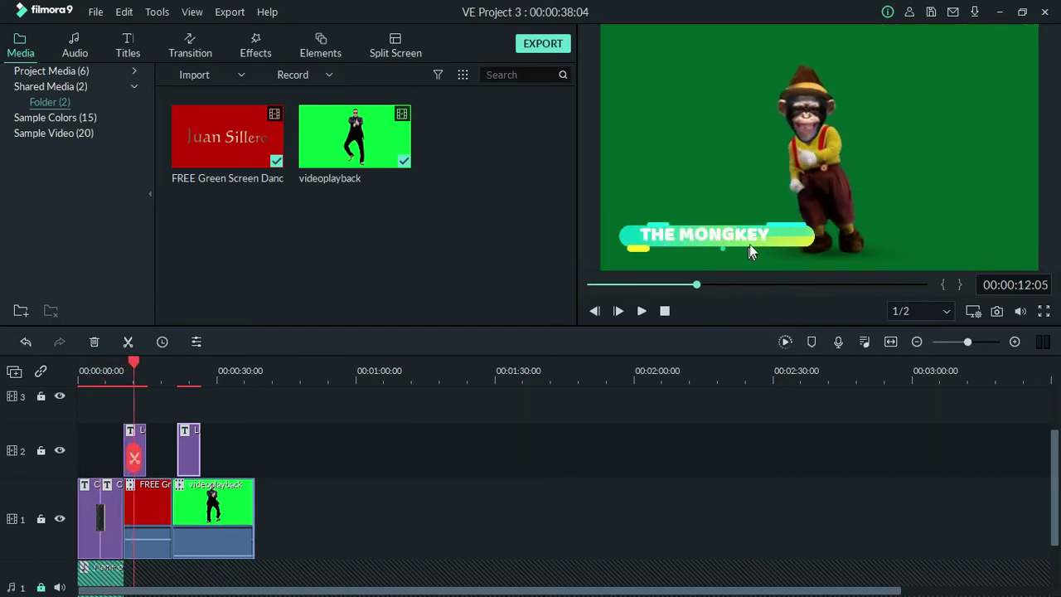
left_click_drag(139, 366, 186, 384)
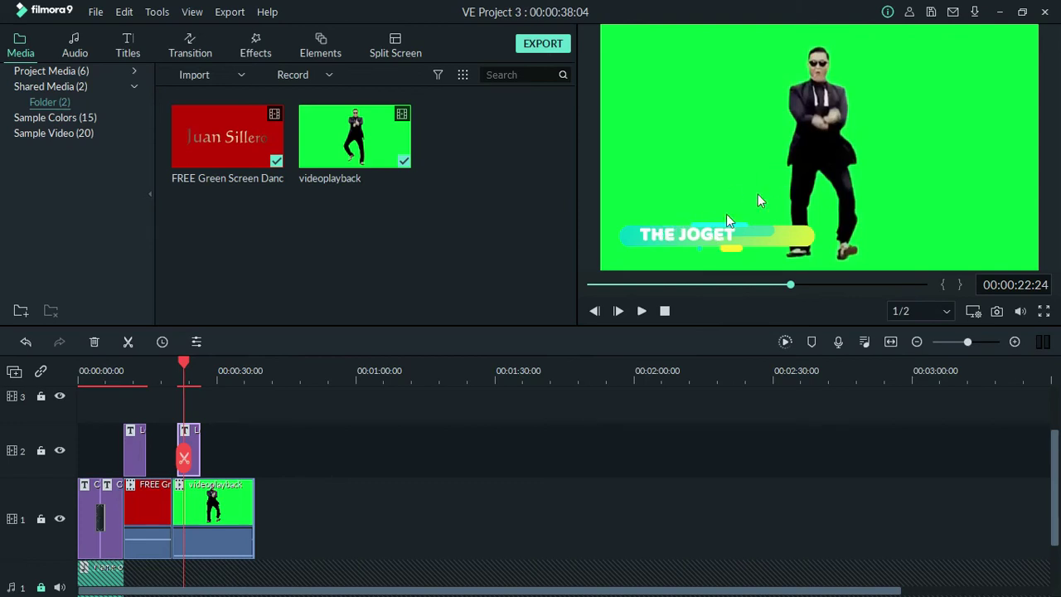
mouse_move(187, 364)
left_mouse_down()
mouse_move(160, 363)
mouse_move(204, 371)
left_mouse_up()
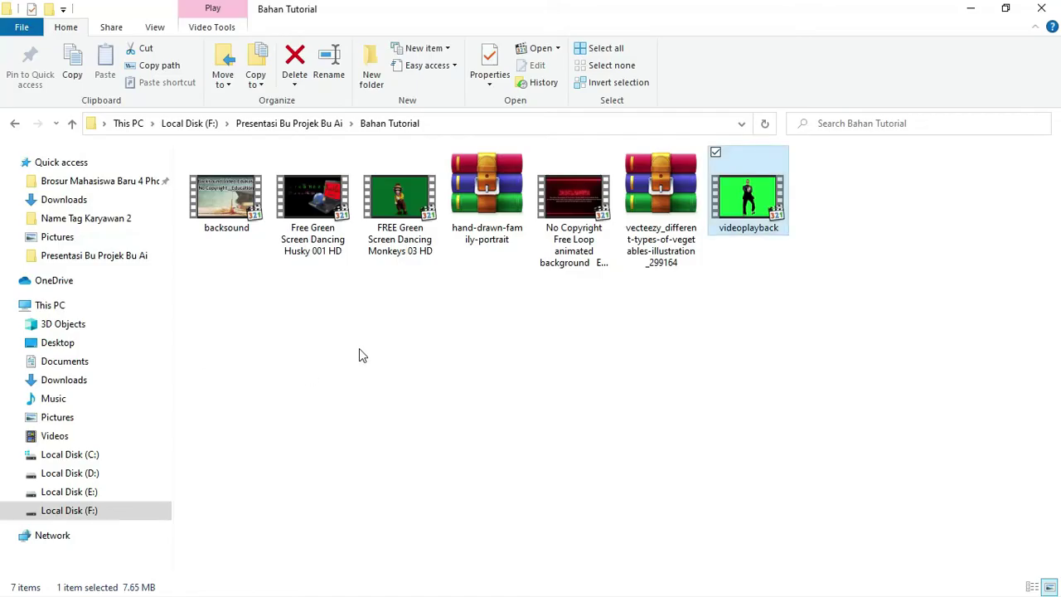
Step: Switch to the Notepad topic list, indent item 6 "Mengilangkan Background", and return to Filmora
key("alt+Tab")
key("alt+Tab")
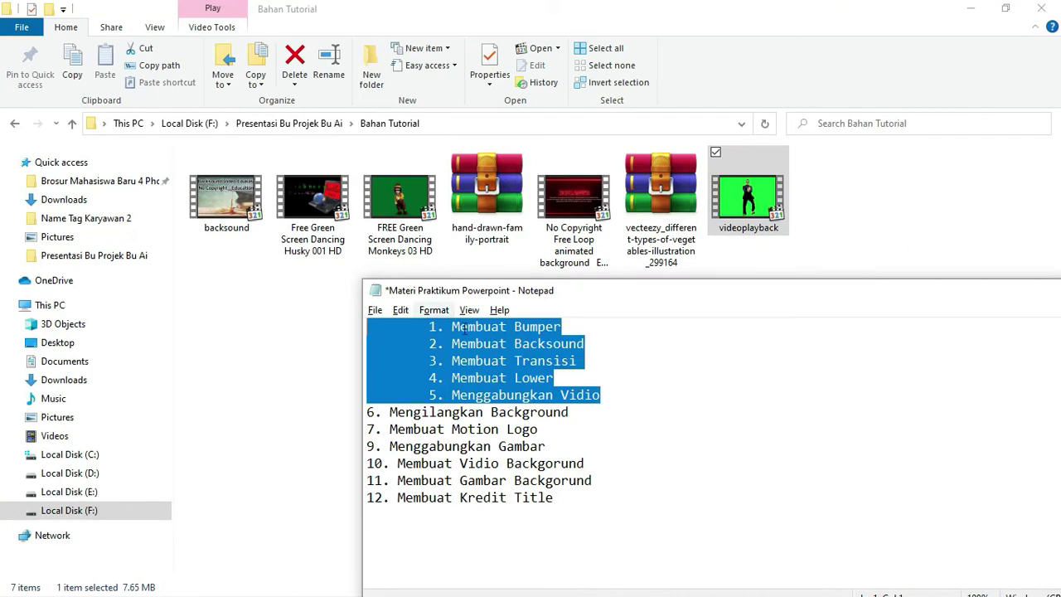
left_click(445, 413)
left_click(368, 412)
key("Tab")
left_click_drag(612, 290, 578, 250)
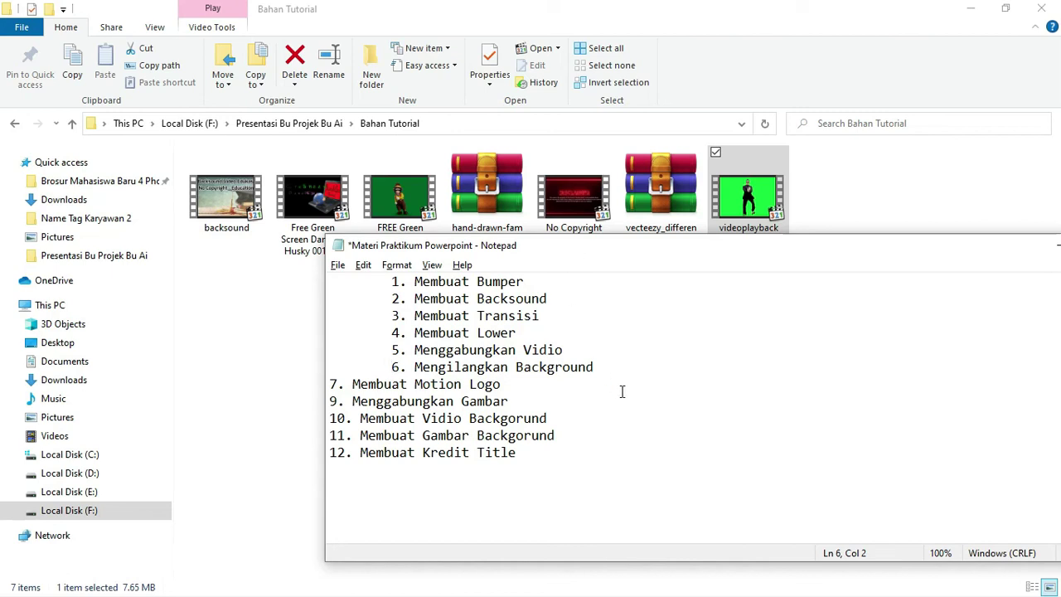
key("super+Down")
key("alt+Tab")
key("alt+Tab")
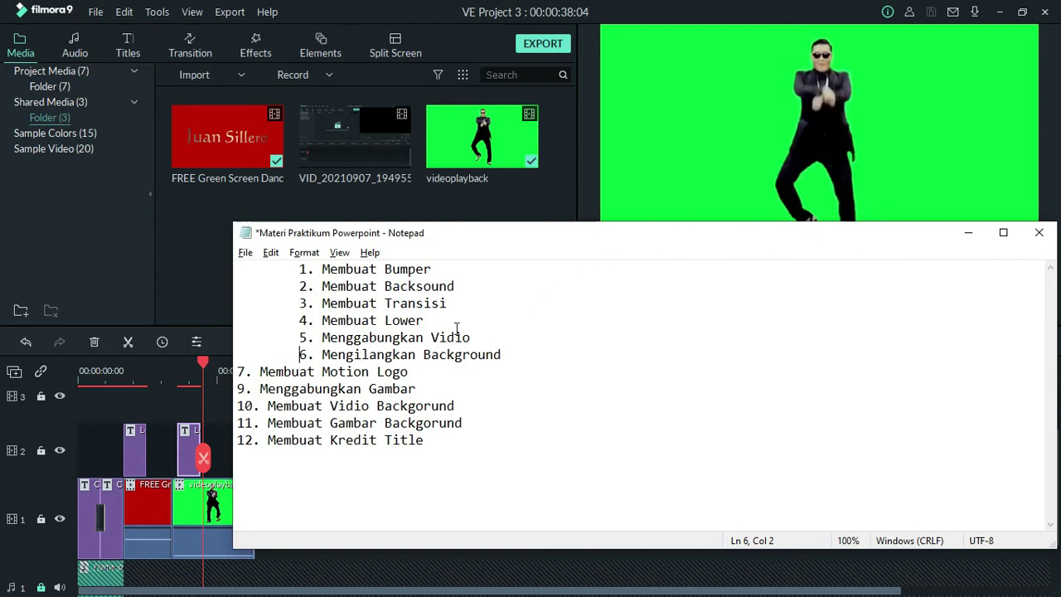
left_click(969, 234)
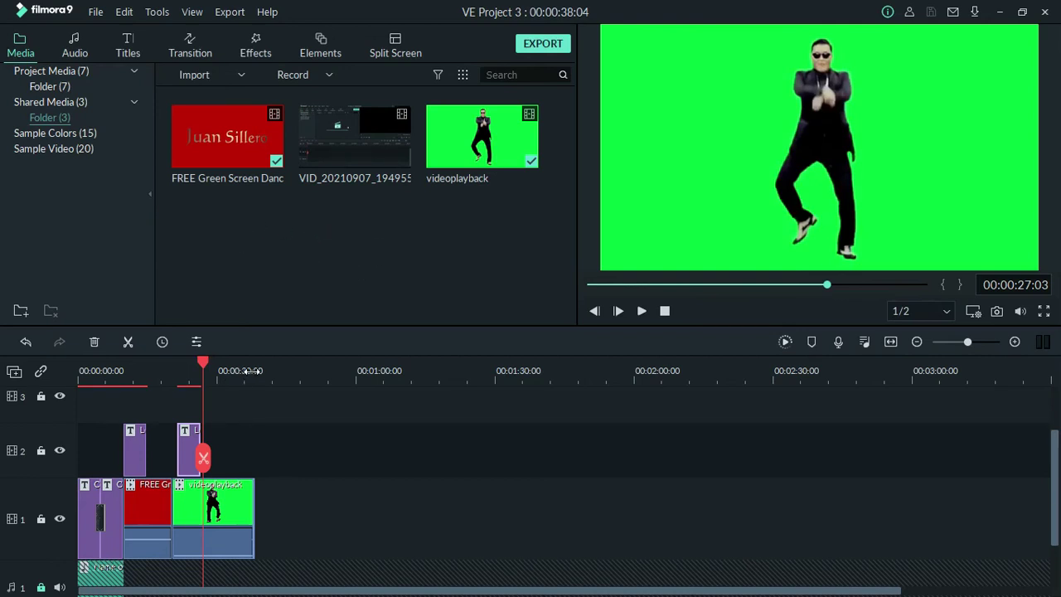
Step: Switch to Chrome and open youtube.com in a new tab
key("alt+Tab")
key("alt+Tab")
key("alt+Tab")
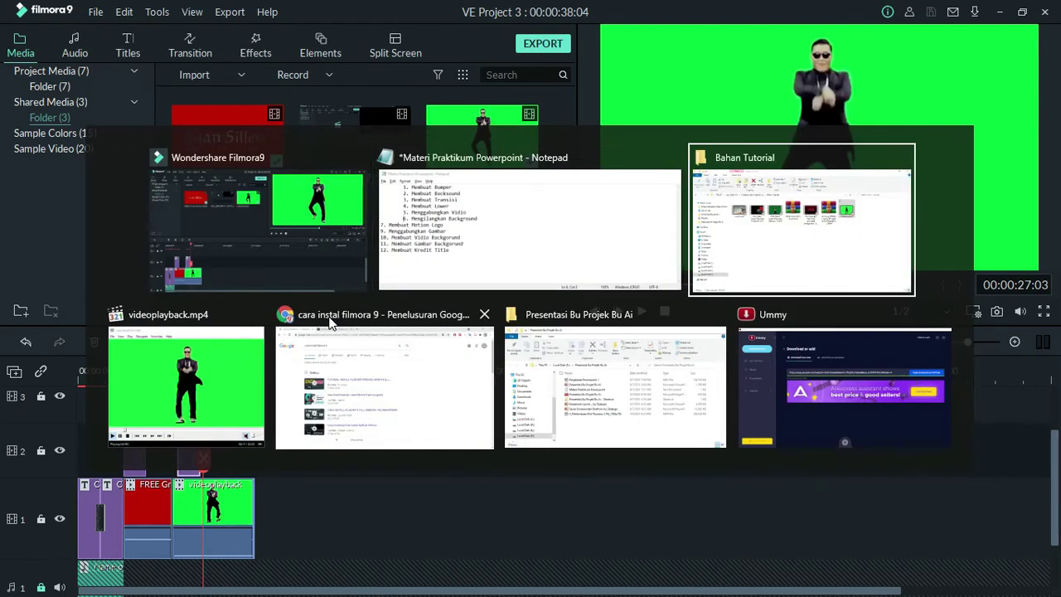
left_click(330, 322)
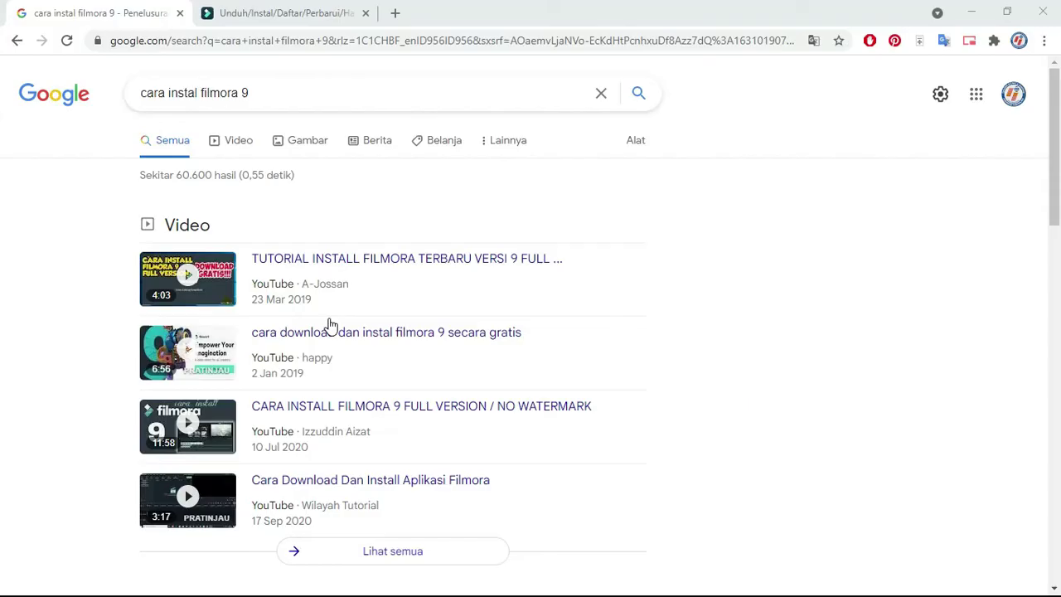
left_click(395, 13)
left_click(396, 39)
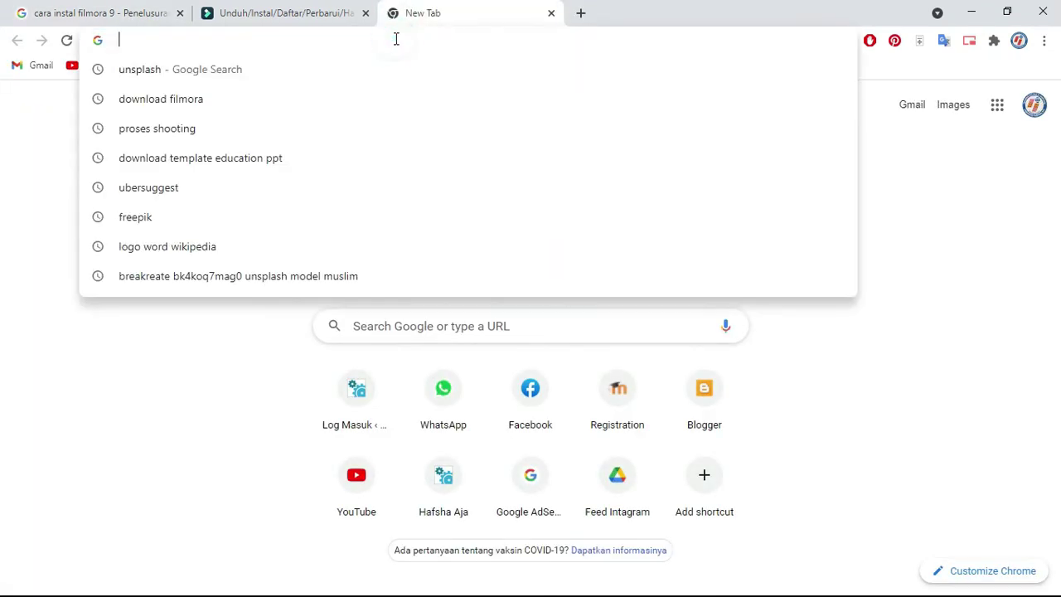
type("YOutube.com")
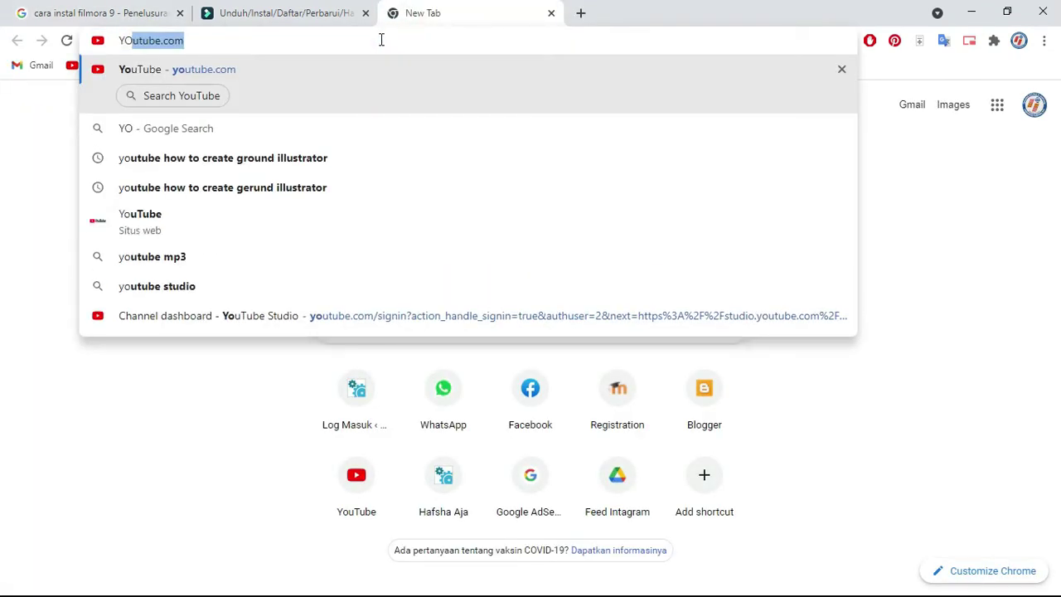
left_click(339, 67)
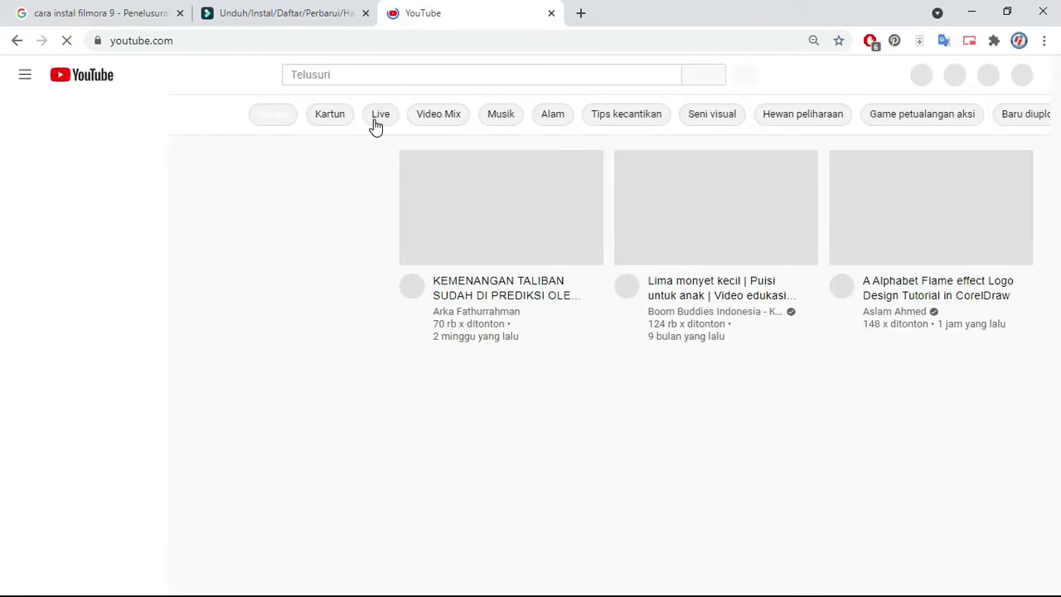
Step: Search YouTube for "download backsound no copyright"
left_click(372, 78)
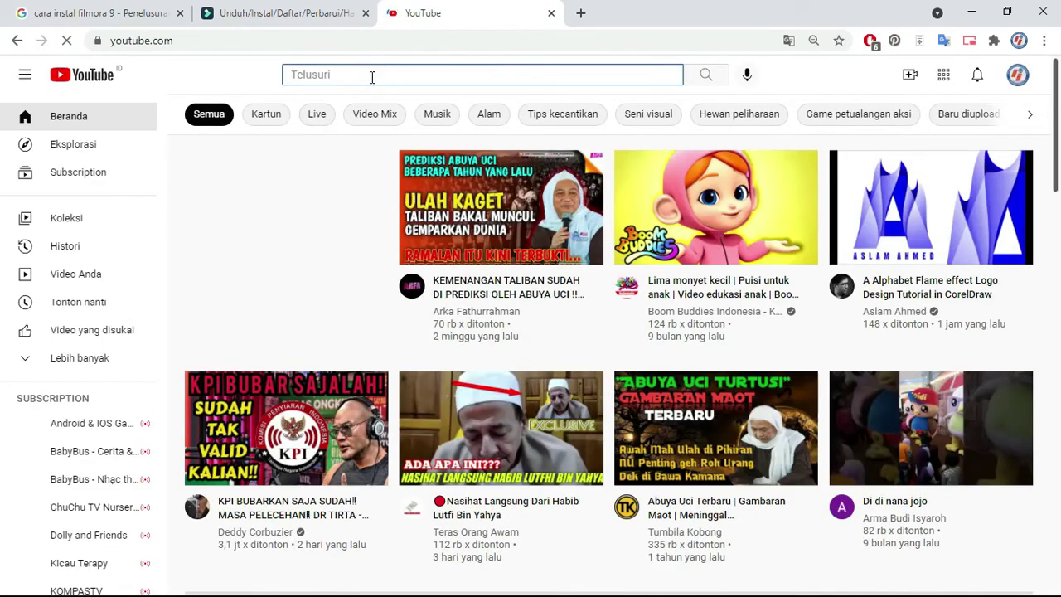
type("DO")
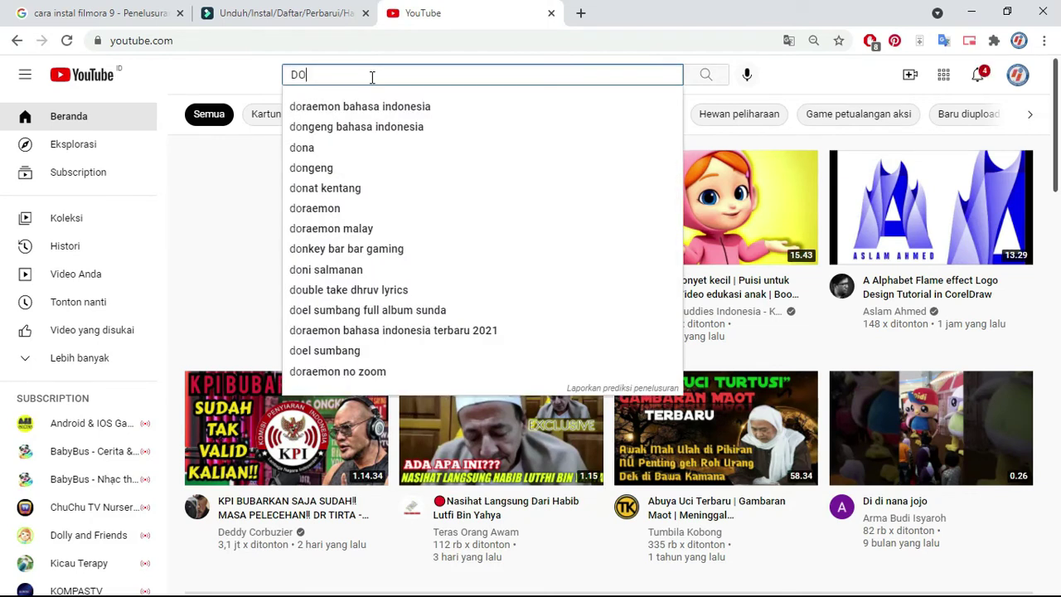
type("W")
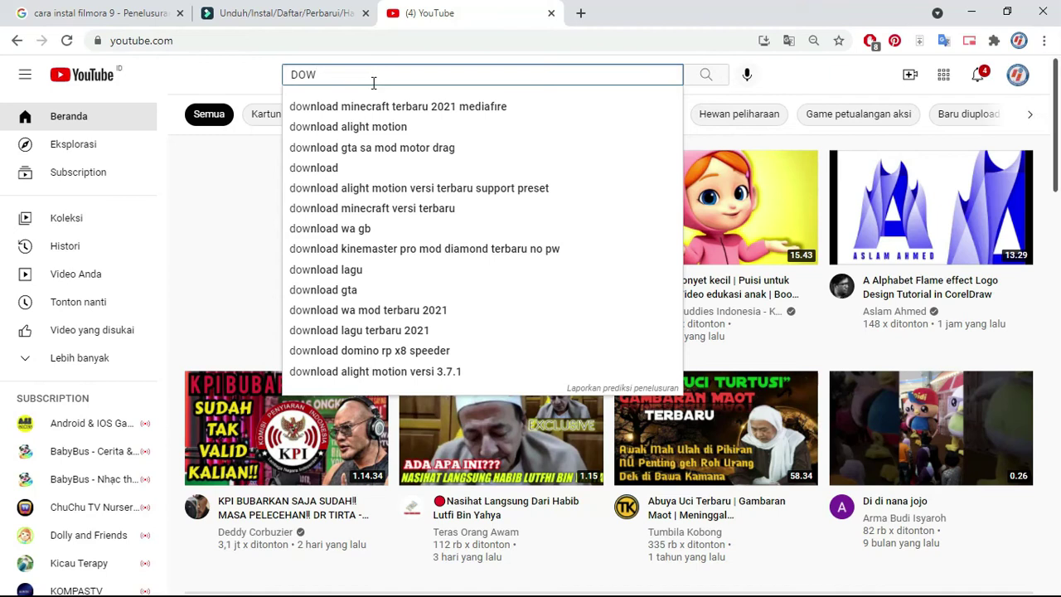
type("NLOA")
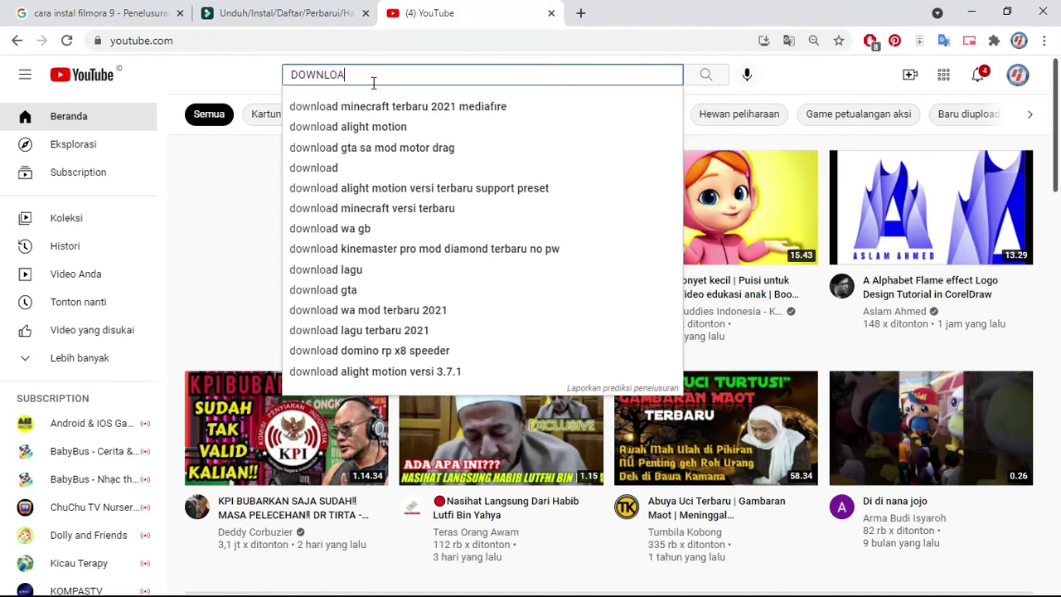
type("D BA")
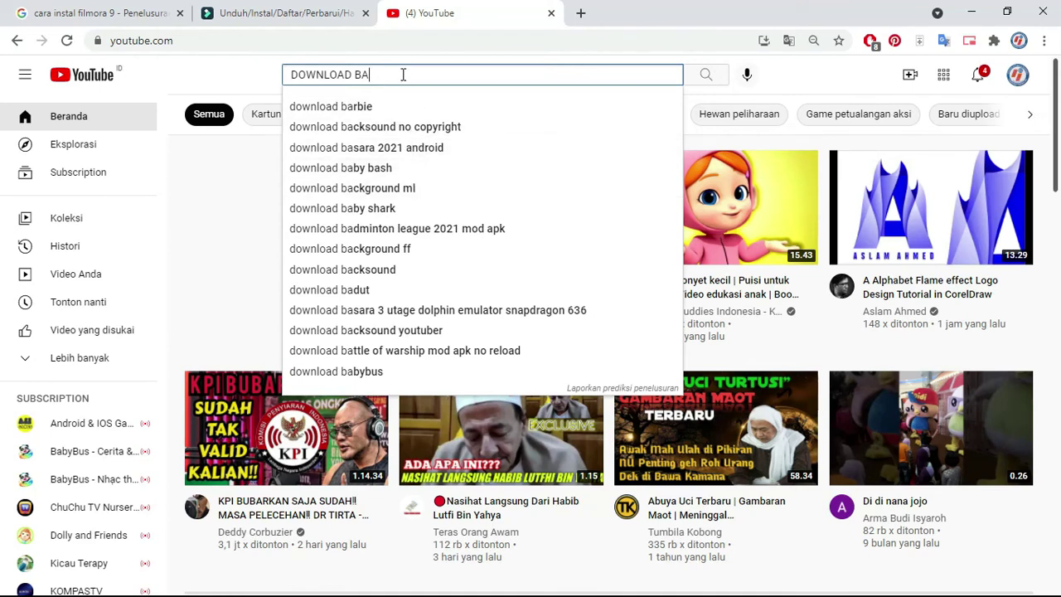
left_click(421, 131)
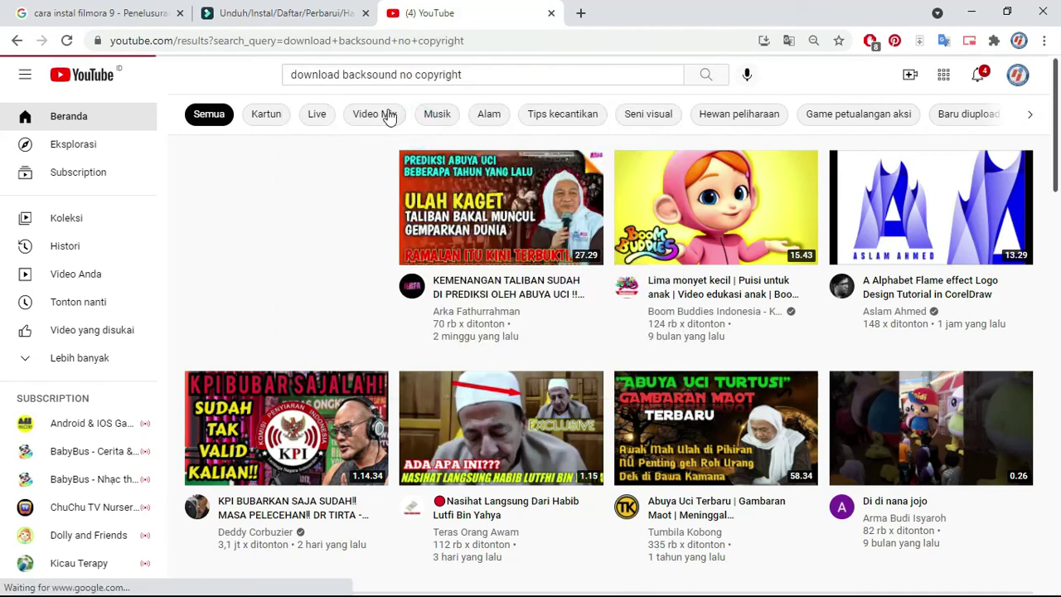
Step: Change the YouTube query to "download backGRound VIDIO no copyright" and run the search
left_click(384, 73)
left_click_drag(370, 74, 400, 74)
left_click(371, 73)
key("Delete")
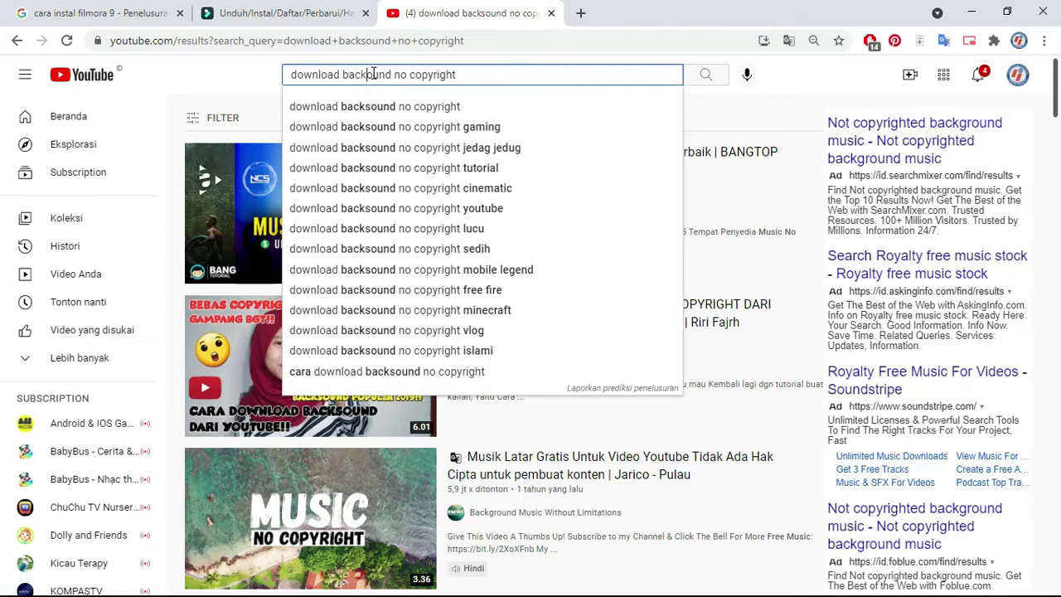
type("Gr")
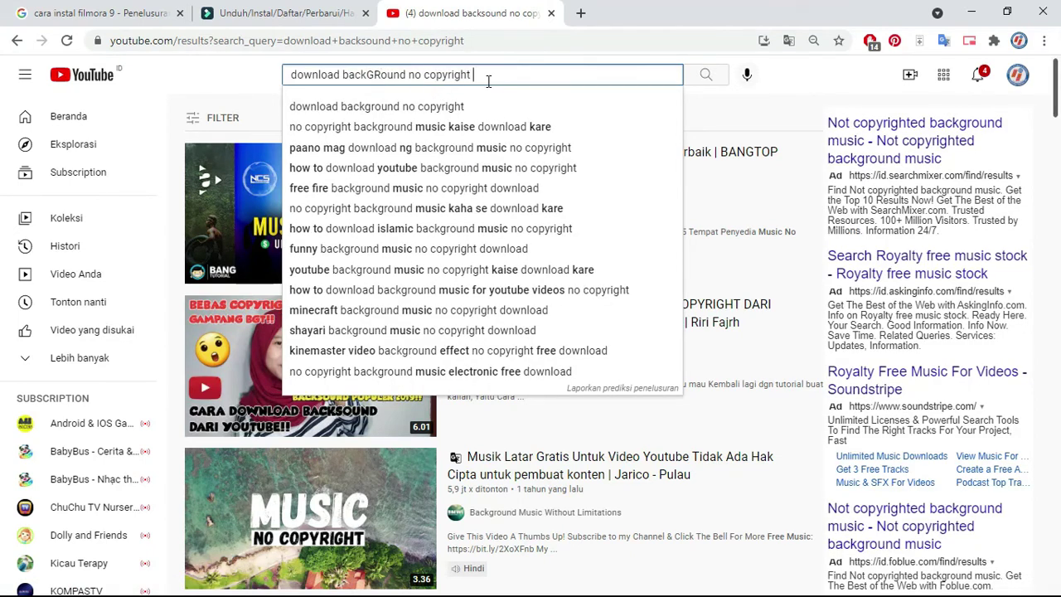
left_click(410, 75)
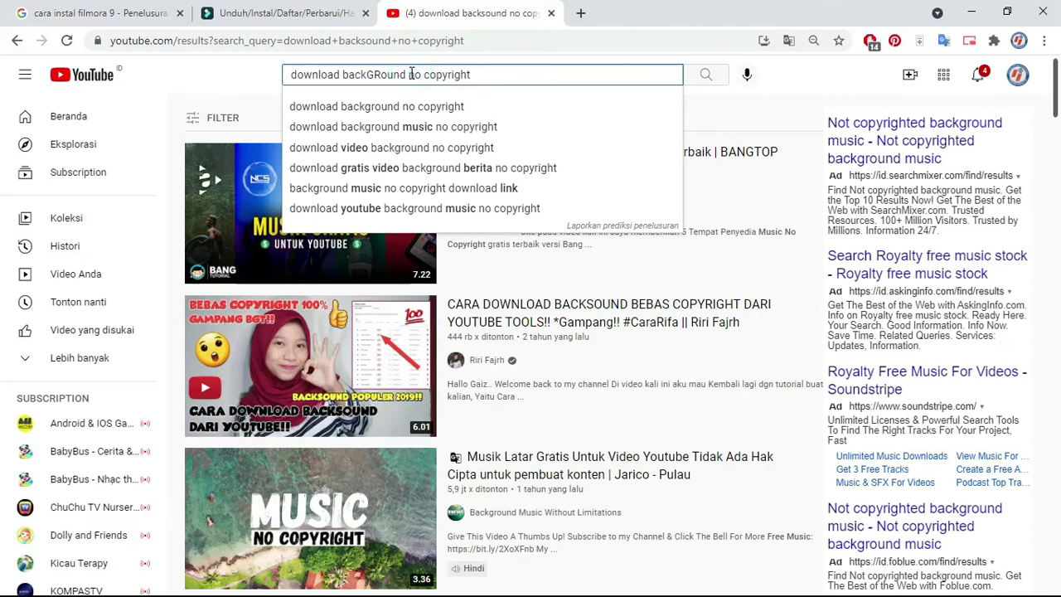
type("VIDU")
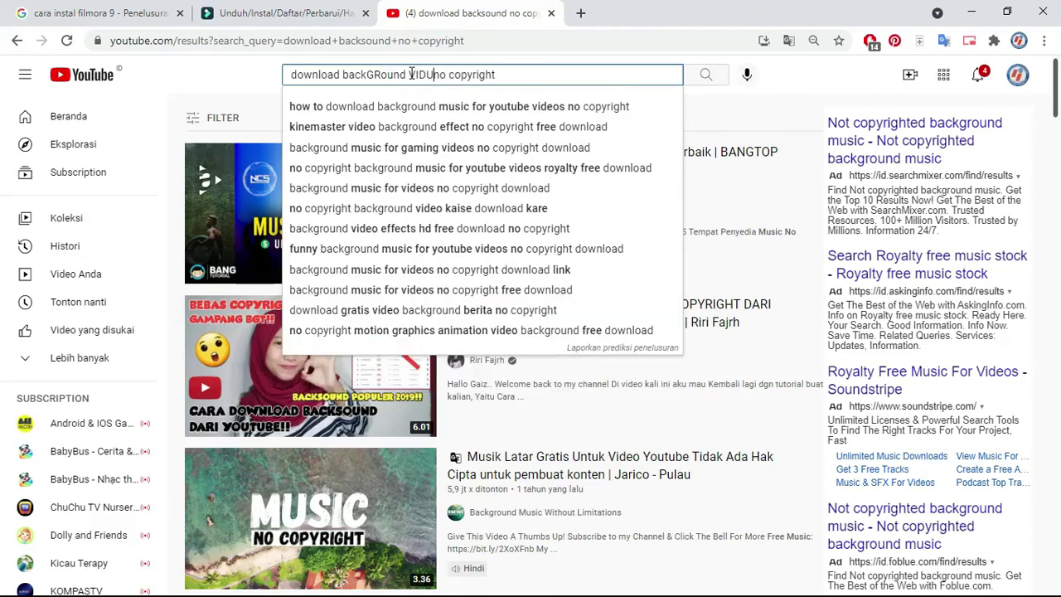
key("BackSpace")
type("IO")
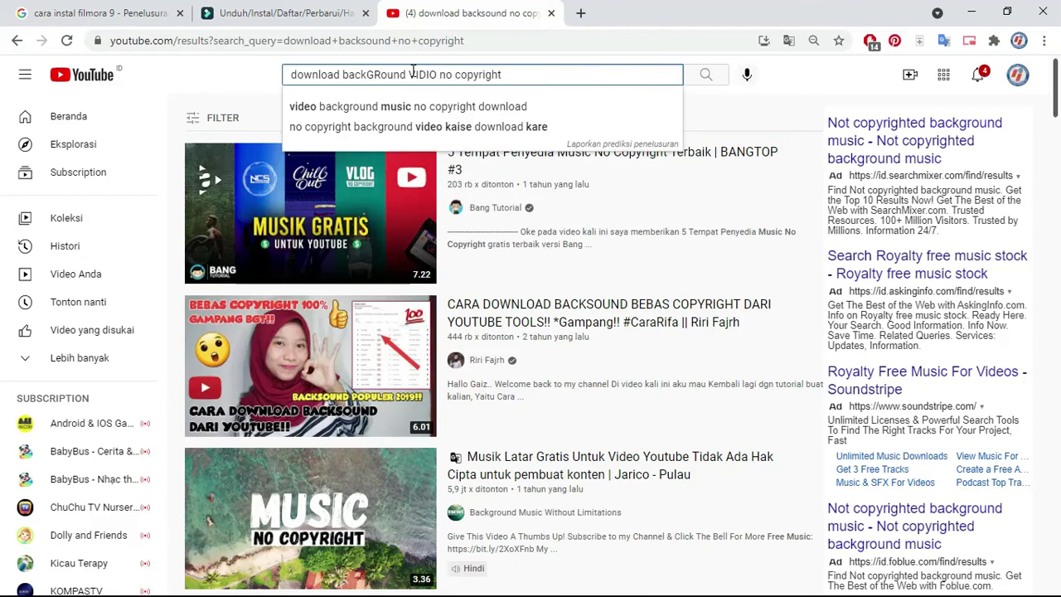
key("Return")
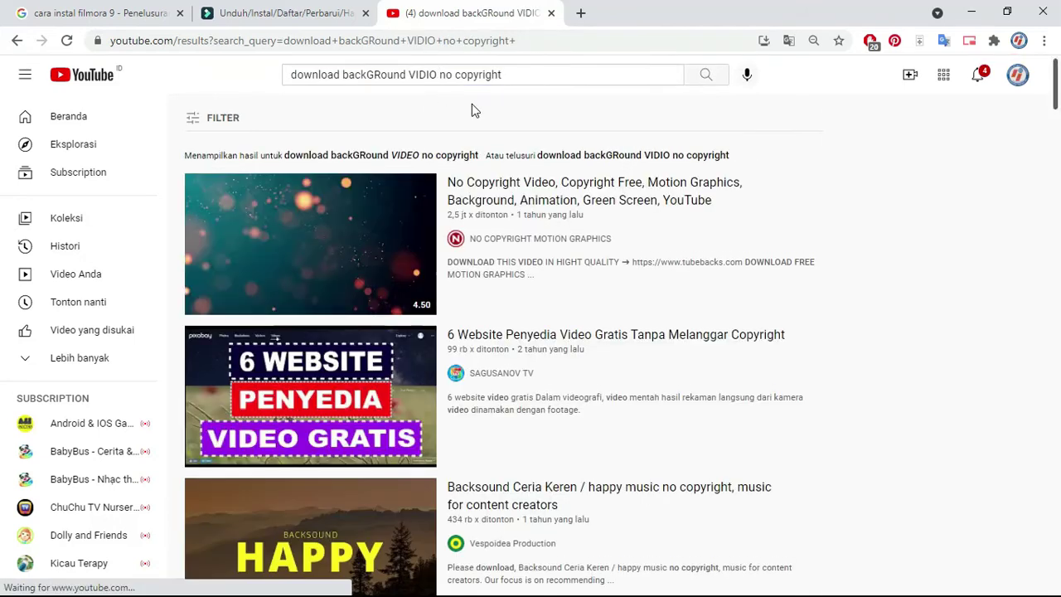
Step: Browse the search results and copy the link address of "Background for Kids - No Copyright video"
scroll(465, 195, "down", 3)
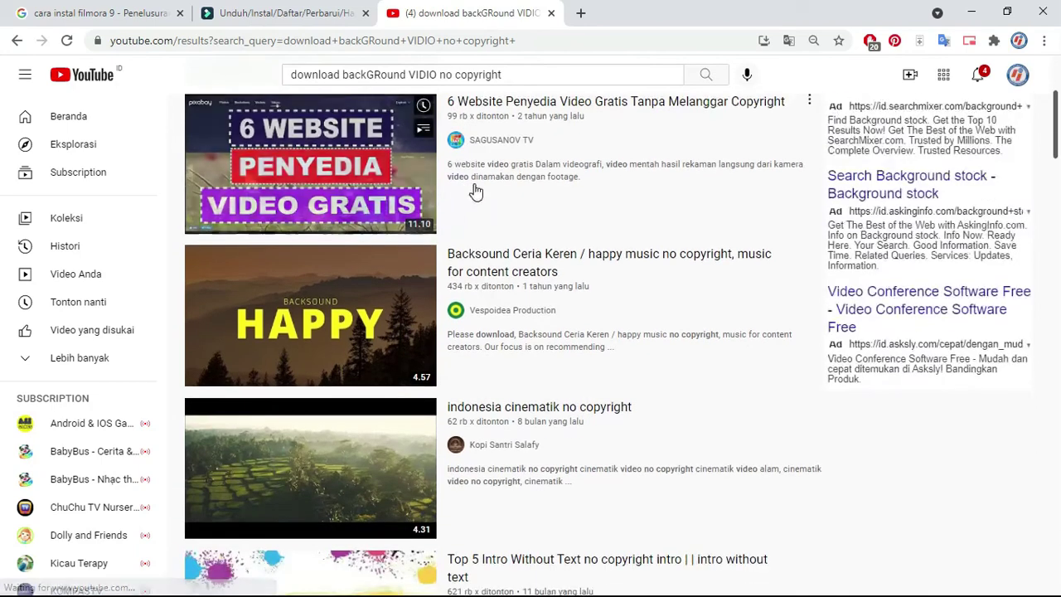
scroll(460, 239, "up", 2)
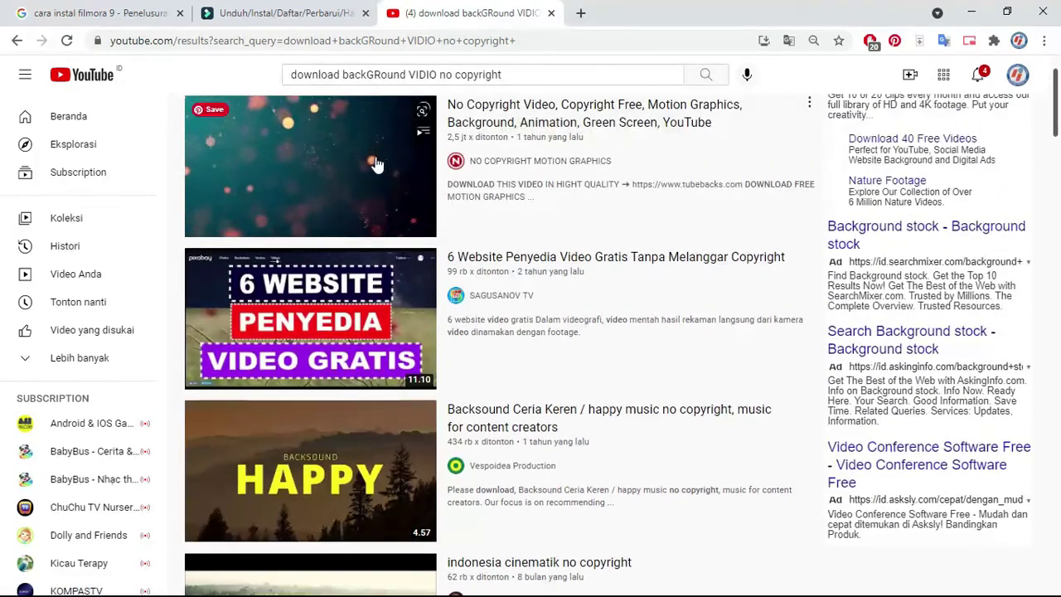
scroll(375, 164, "down", 5)
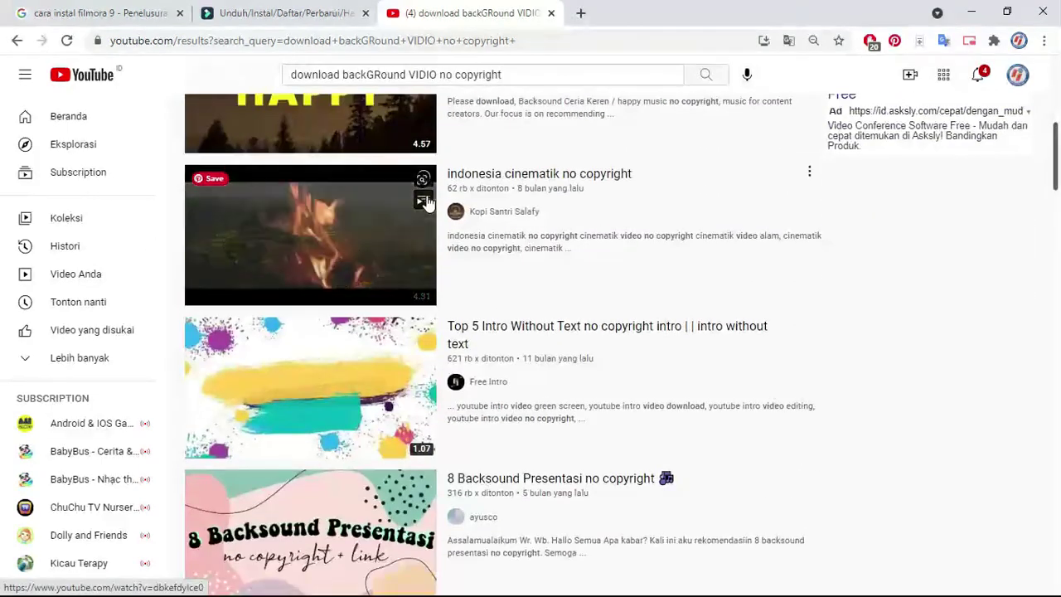
scroll(425, 201, "down", 1)
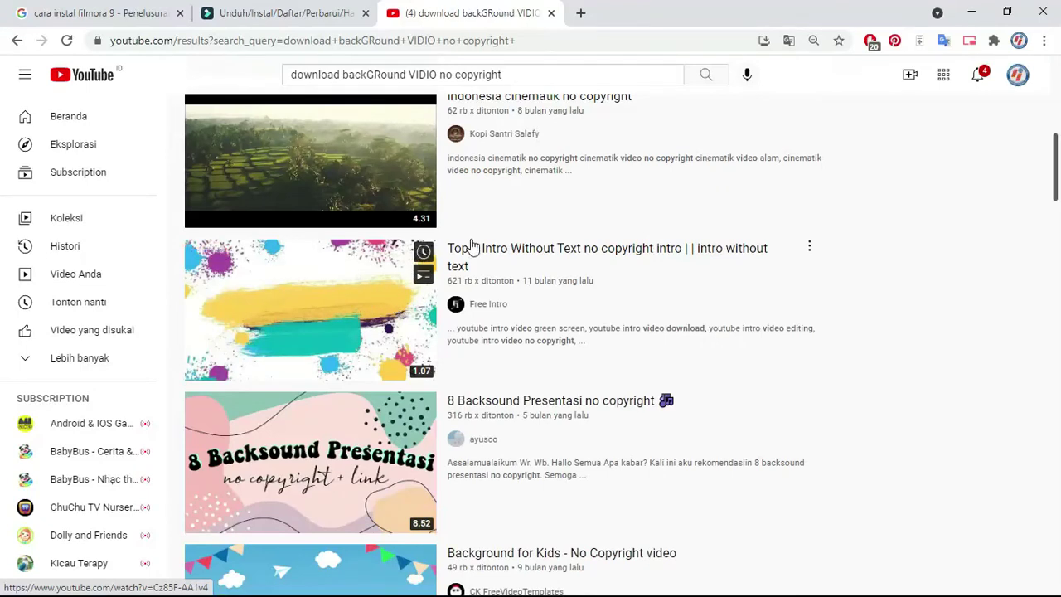
scroll(470, 244, "down", 3)
scroll(358, 290, "down", 1)
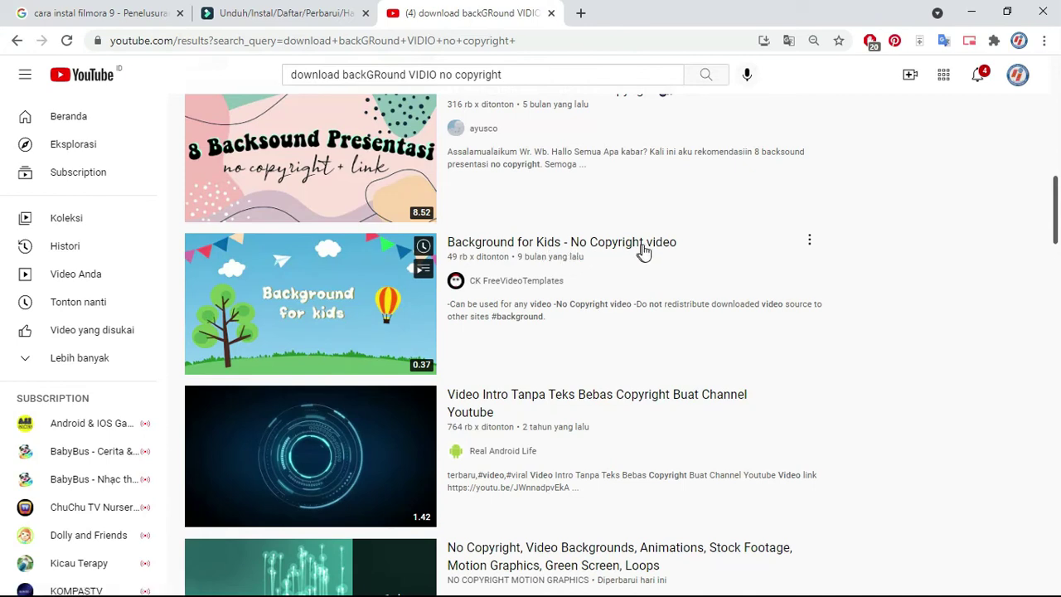
right_click(618, 245)
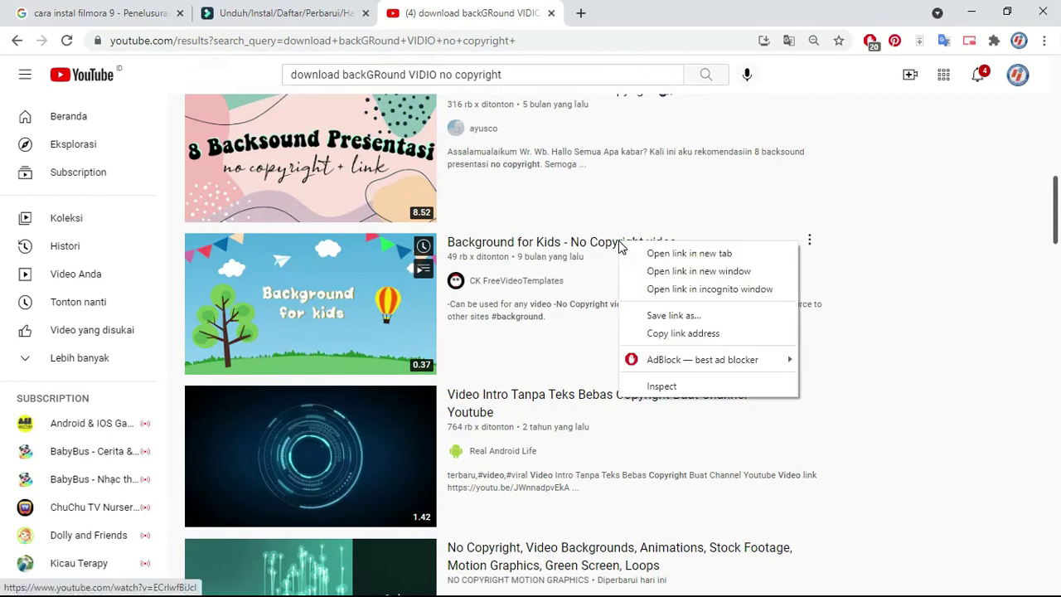
left_click(700, 334)
Step: Search Google for "savefrom" in a new browser tab
left_click(580, 13)
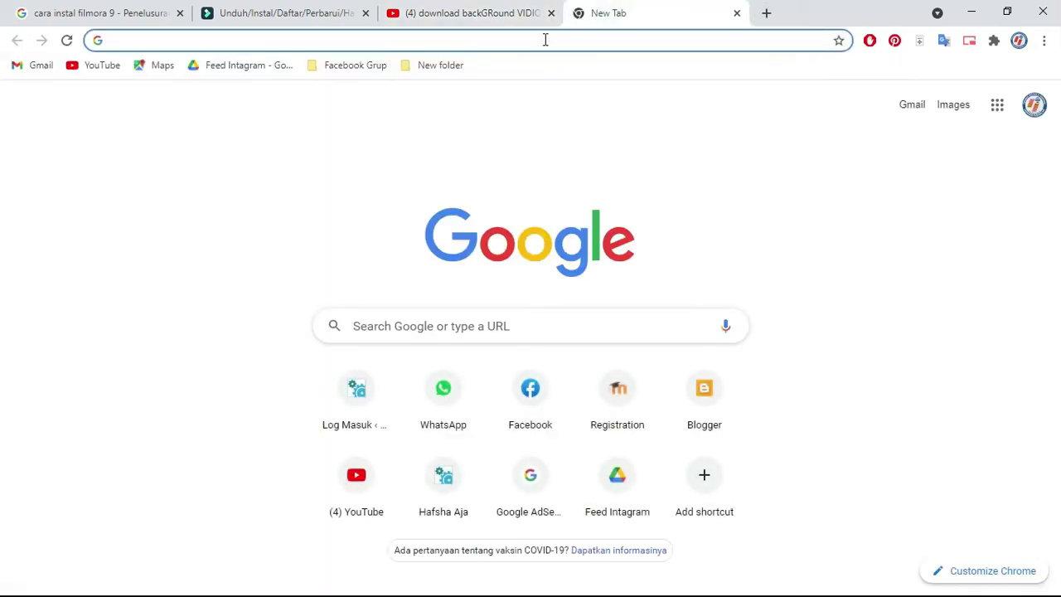
left_click(114, 12)
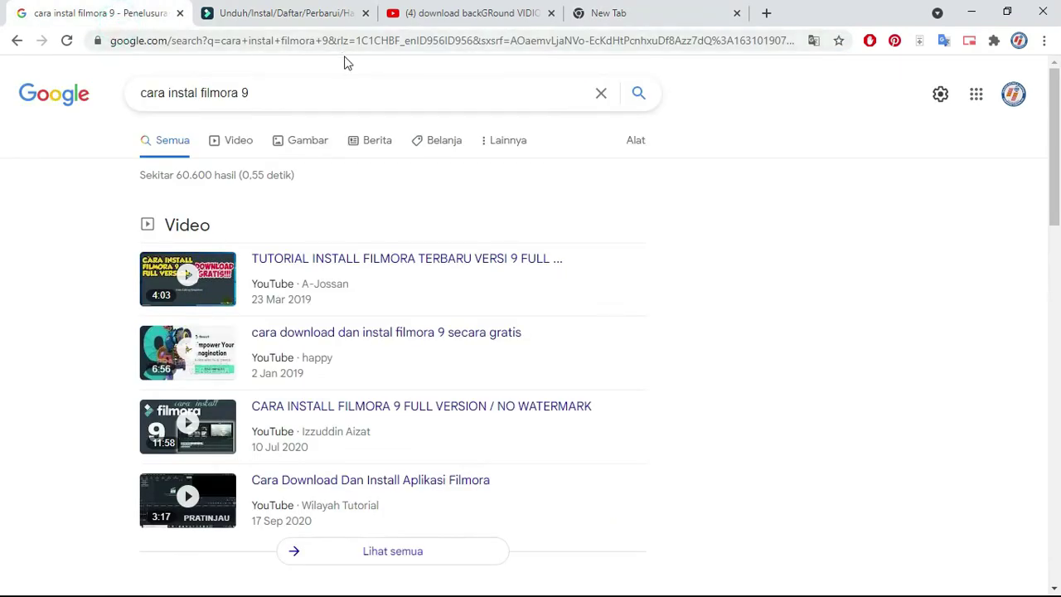
left_click(667, 16)
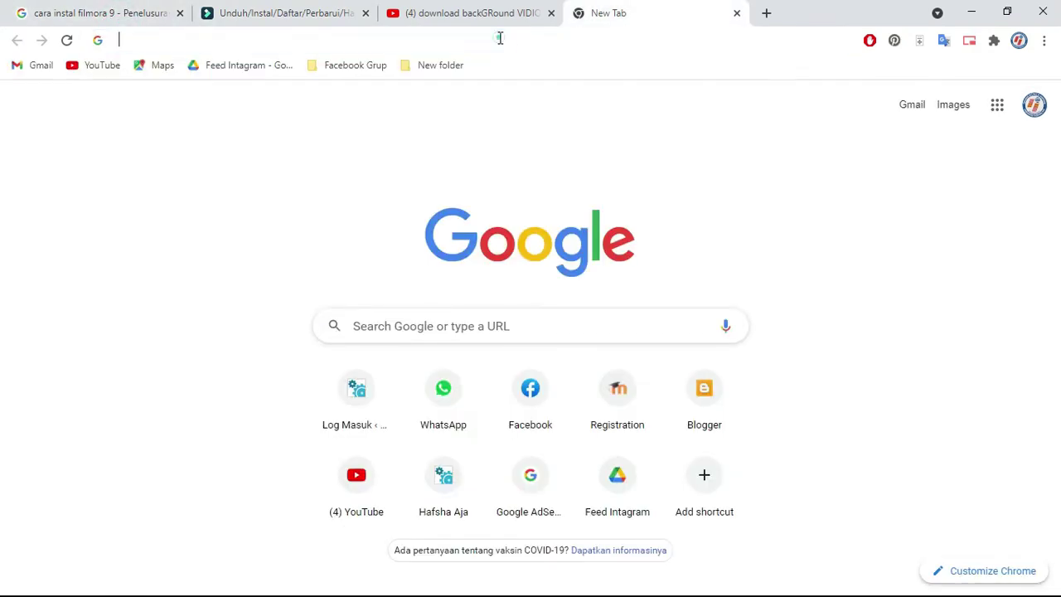
left_click(500, 39)
type("SAVE")
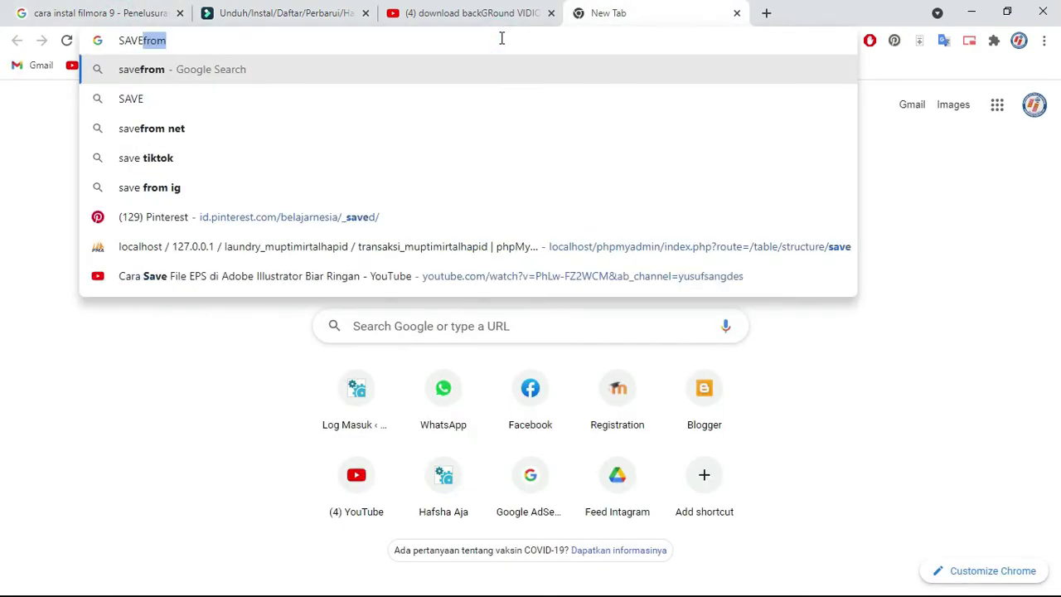
key("Return")
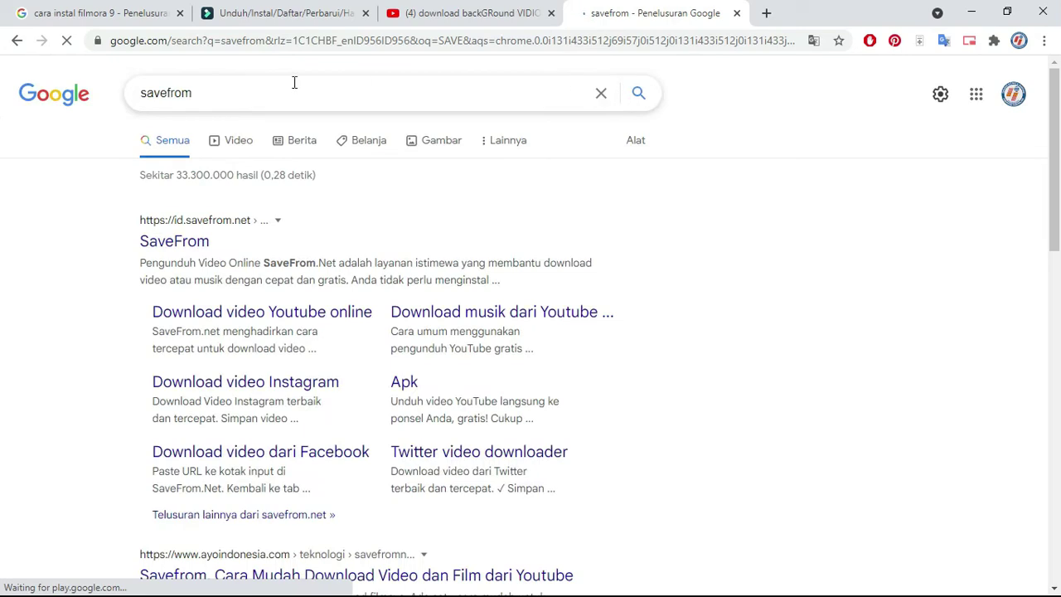
Step: Open the SaveFrom result in its own tab and paste the copied video link into the downloader
right_click(194, 247)
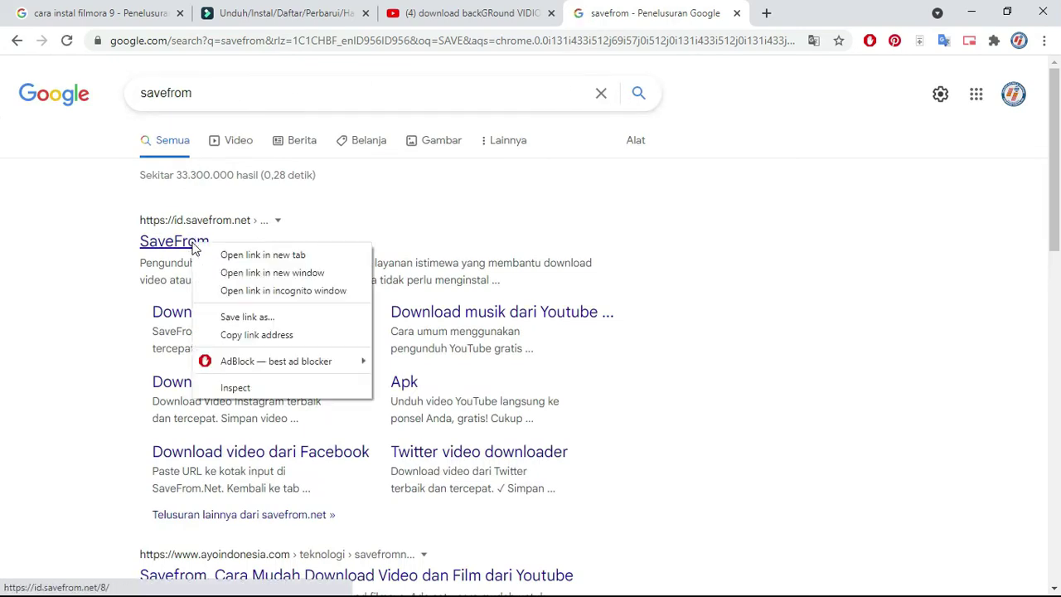
left_click(234, 254)
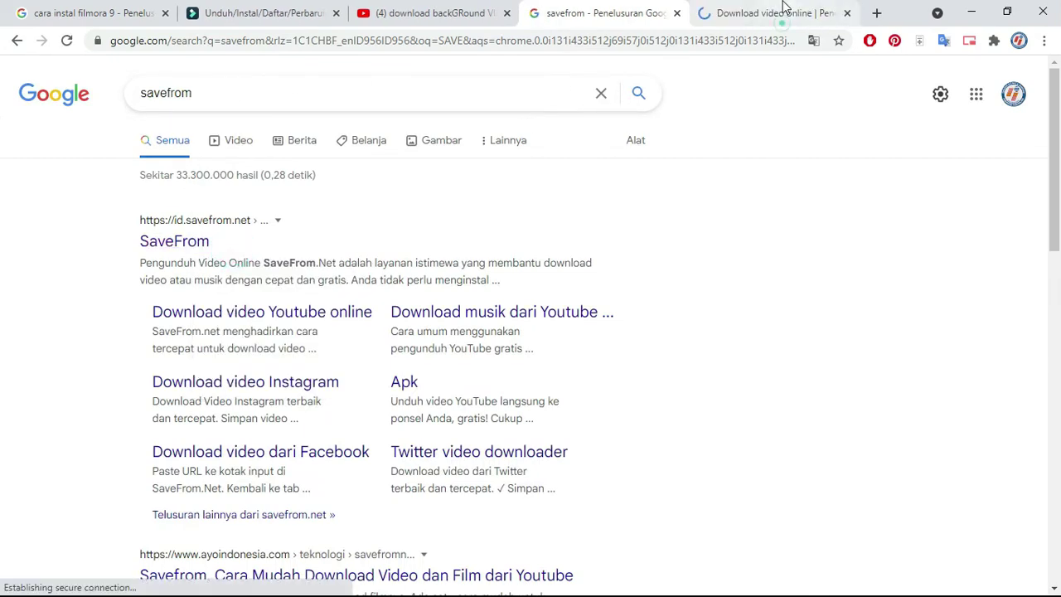
left_click(796, 13)
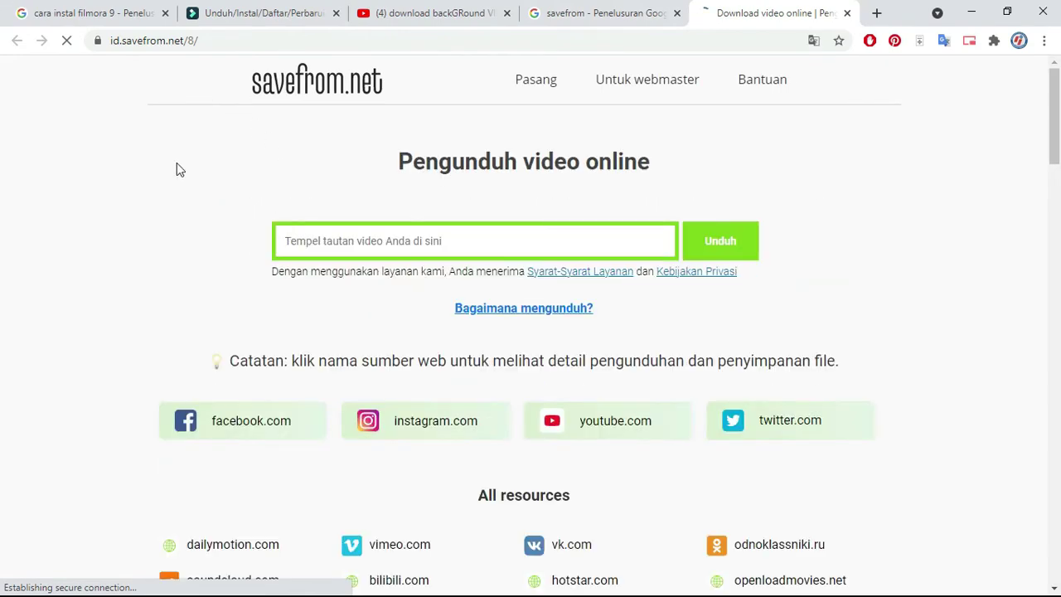
right_click(469, 250)
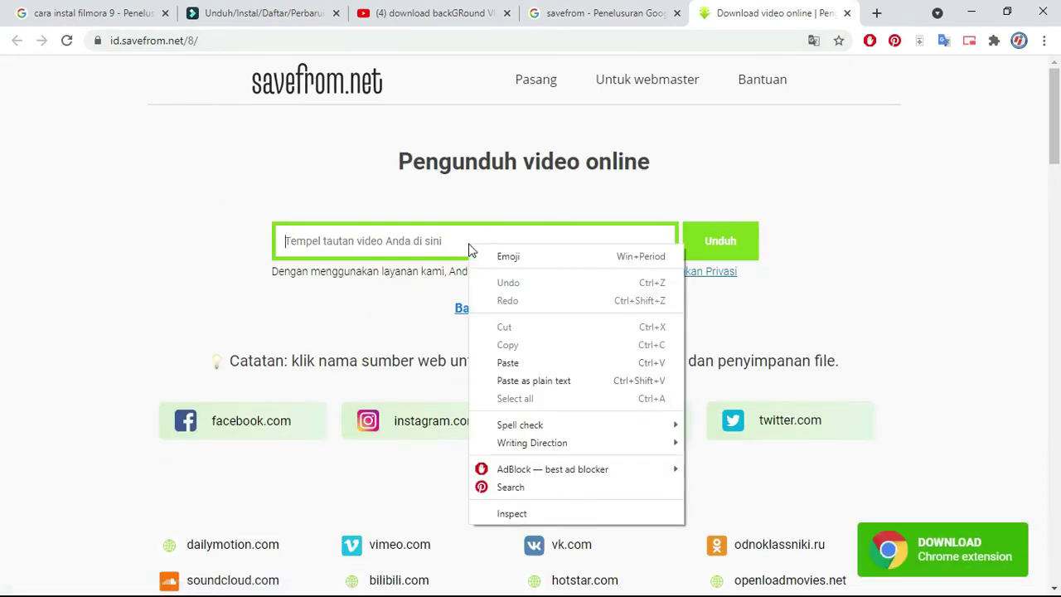
left_click(508, 362)
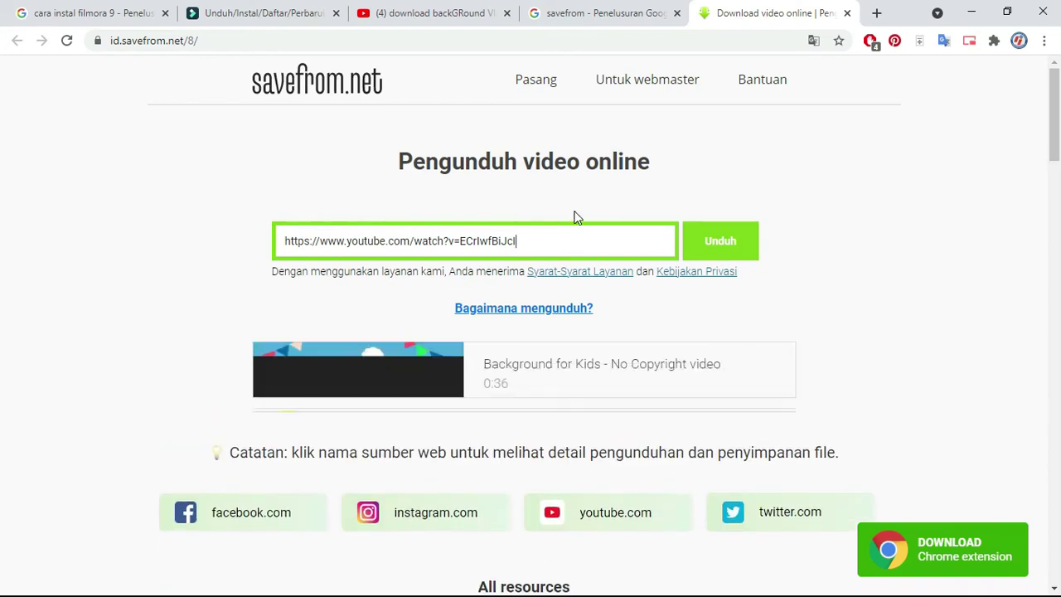
Step: Try to download the Background for Kids video as MP4 720, closing the advertisement tab and the helper pop-up
left_click(621, 438)
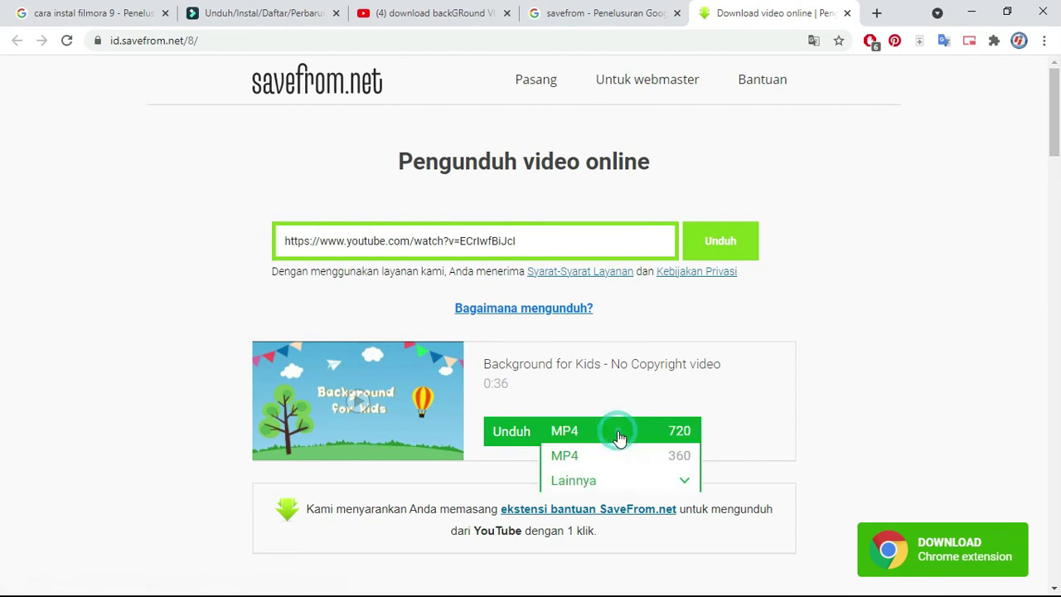
left_click(639, 438)
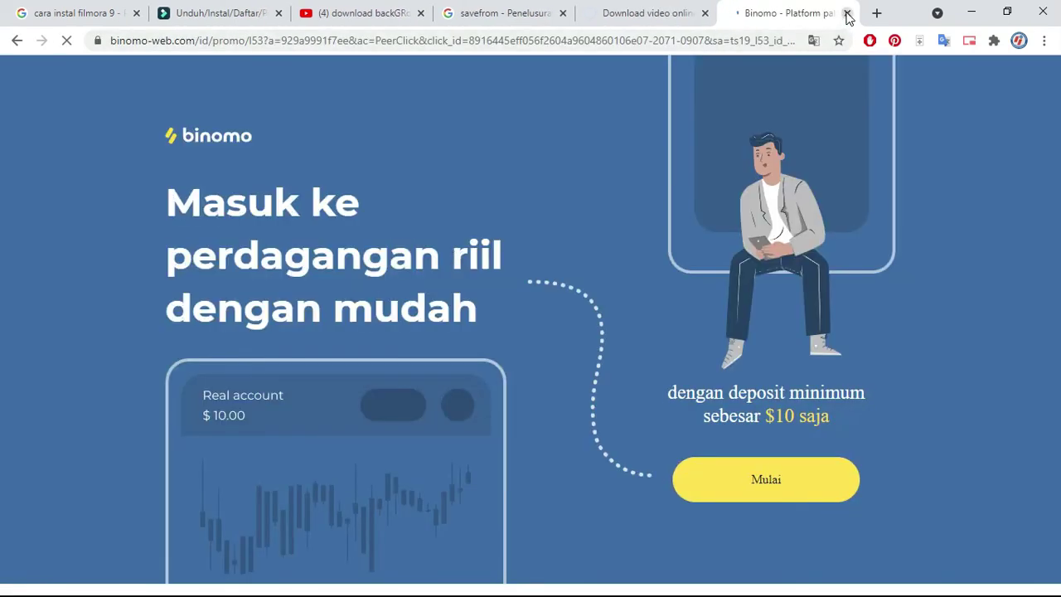
left_click(846, 13)
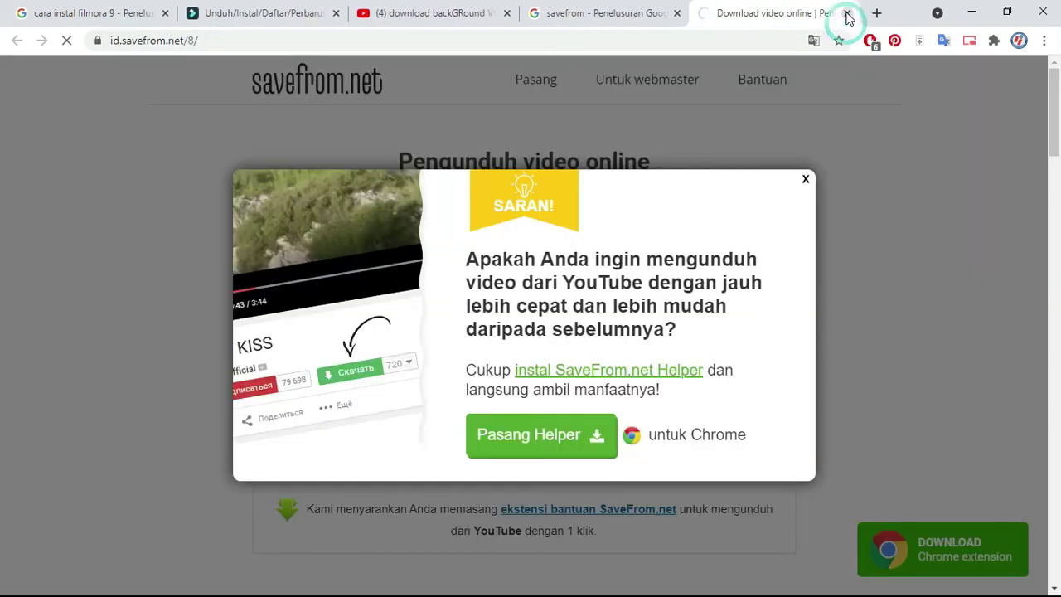
left_click(804, 179)
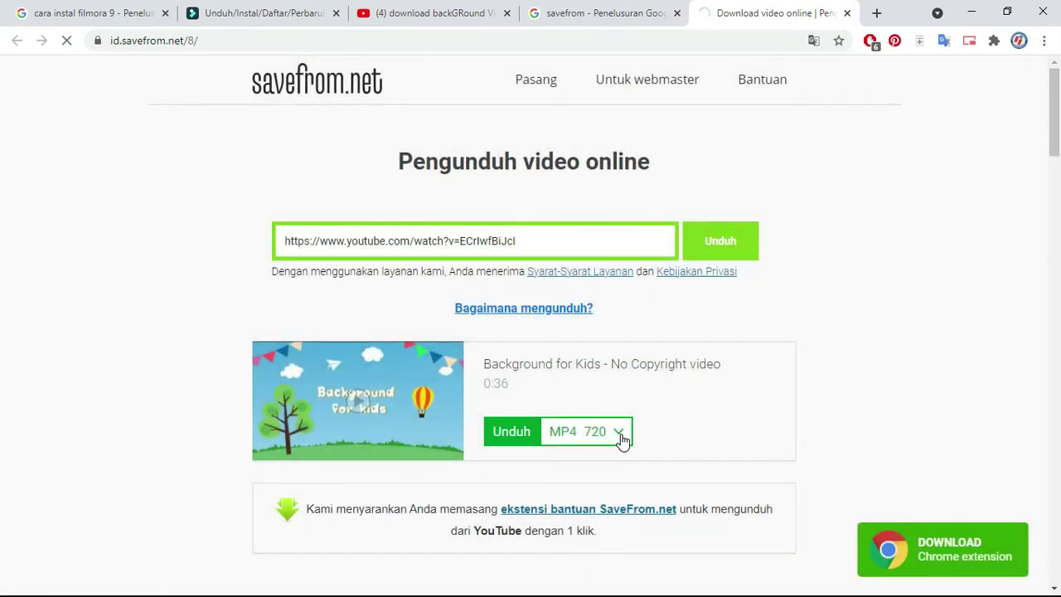
left_click(622, 440)
left_click(622, 436)
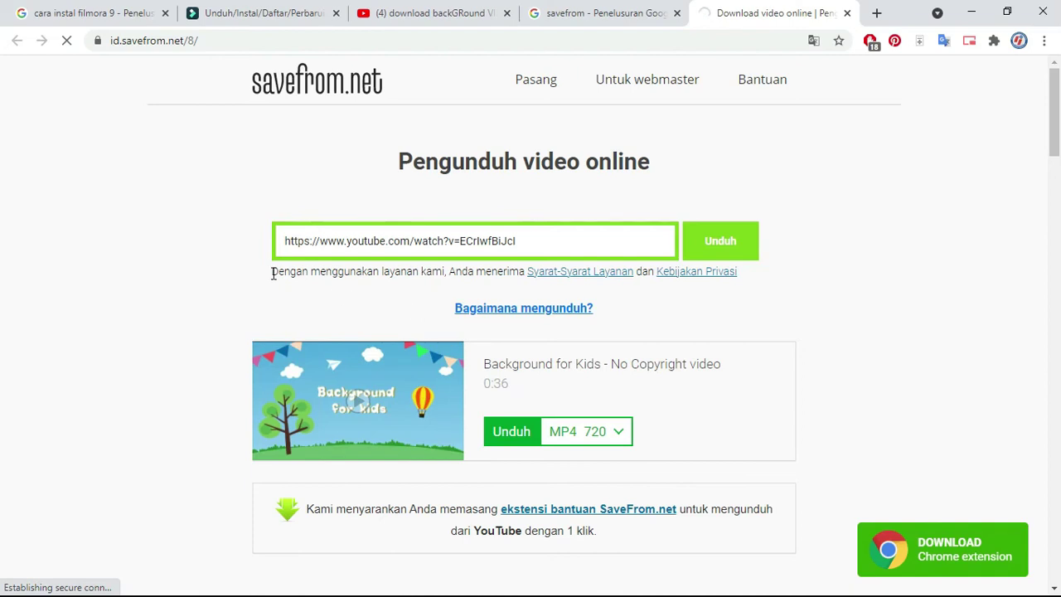
Step: Switch to the Bahan Tutorial folder and preview the "No Copyright Free Loop animated background" video, then close the player
key("alt+Tab")
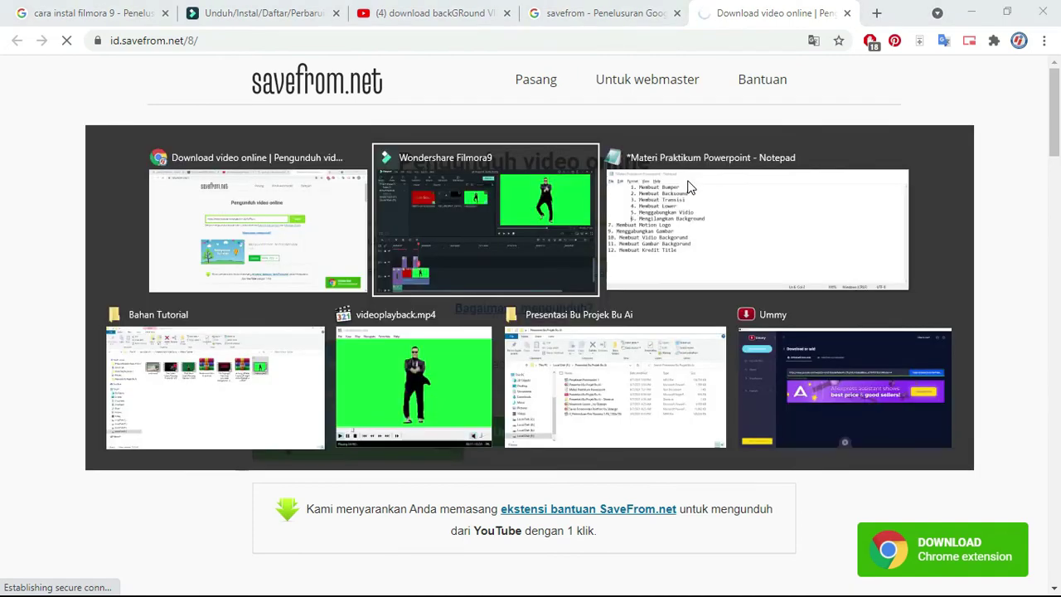
key("Tab")
key("Tab")
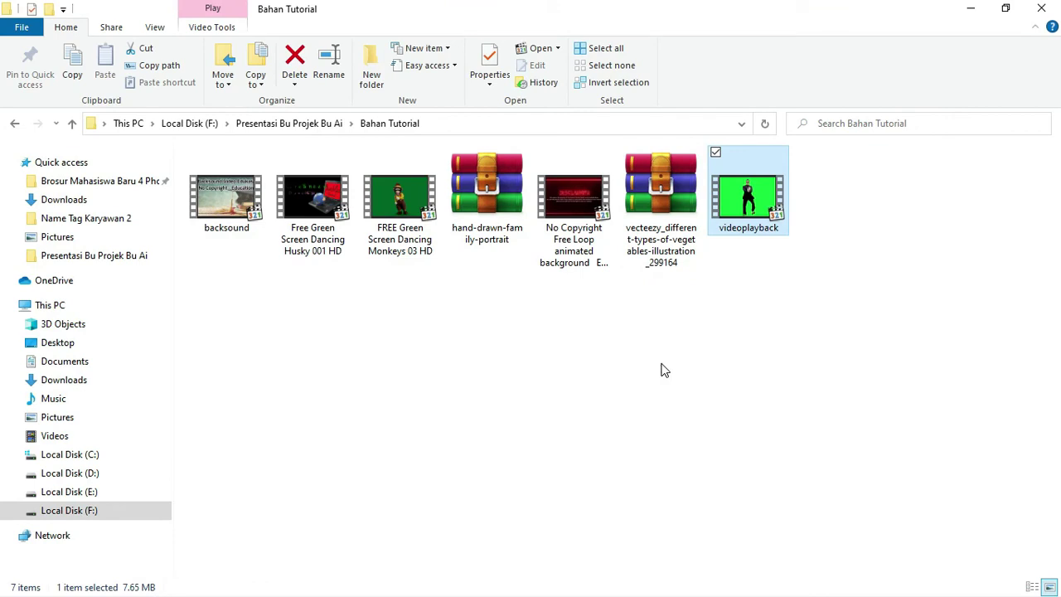
double_click(576, 196)
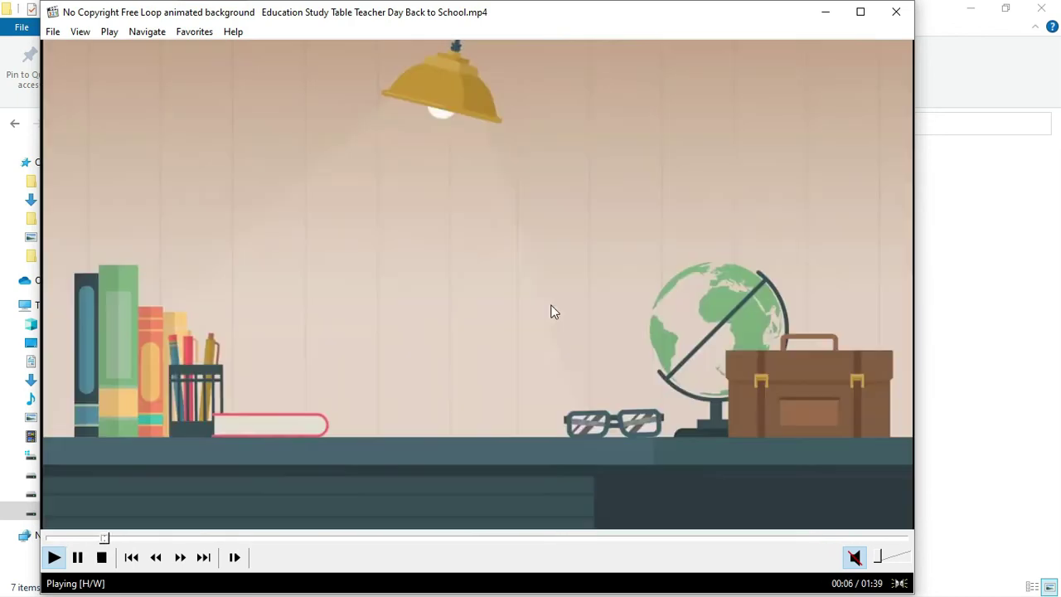
double_click(590, 19)
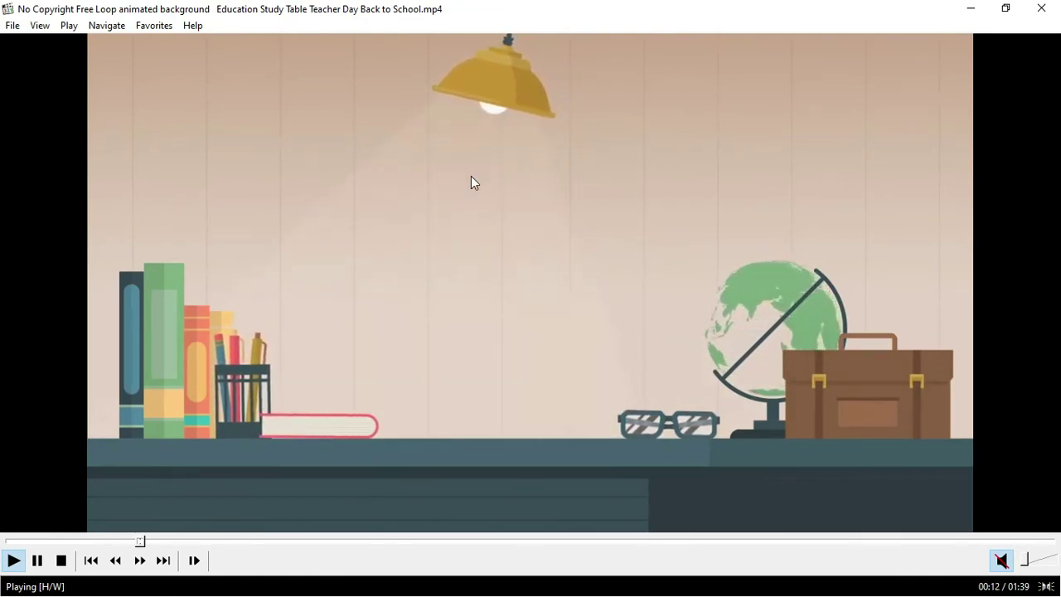
left_click(1043, 10)
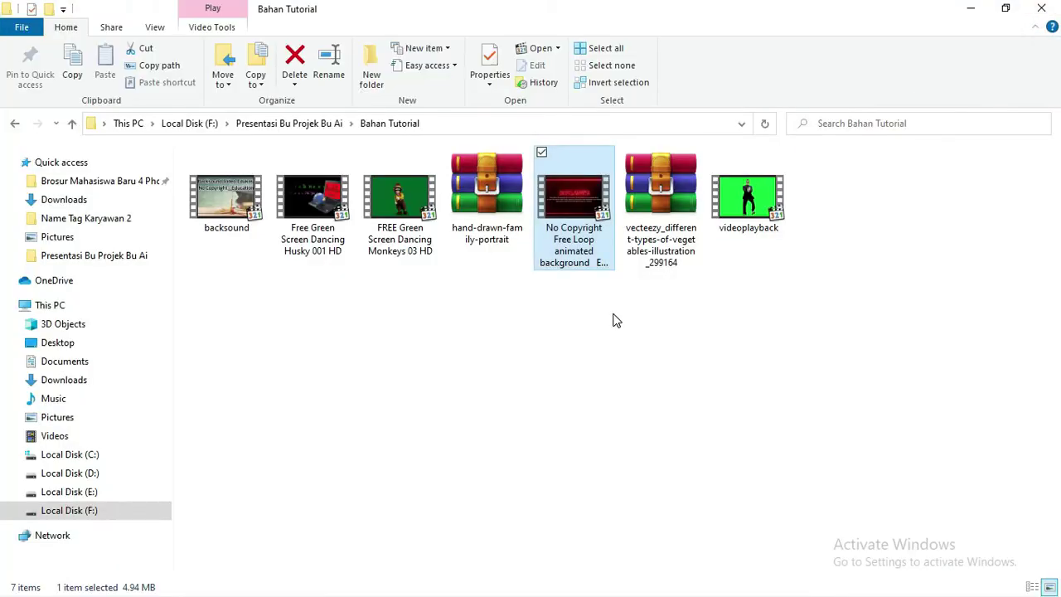
Step: Import the "No Copyright Free Loop animated background" video from the Bahan Tutorial folder into Filmora's shared media folder
left_click_drag(577, 224, 438, 229)
key("alt+Tab")
key("alt+Tab")
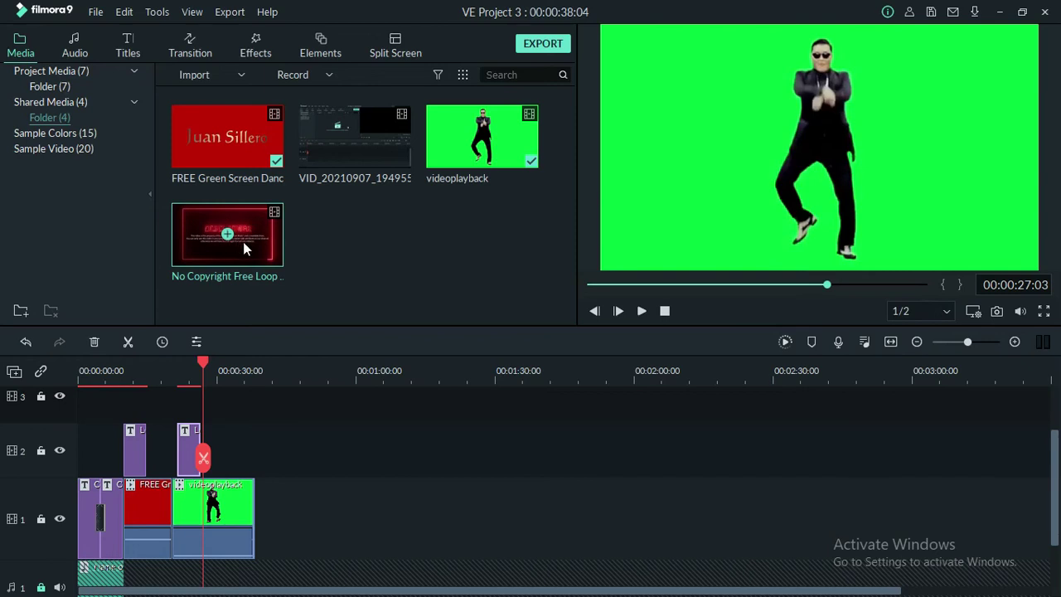
Step: Move the timeline playhead past the last clip to 00:00:48:10
left_click_drag(205, 369, 301, 372)
scroll(345, 354, "down", 1)
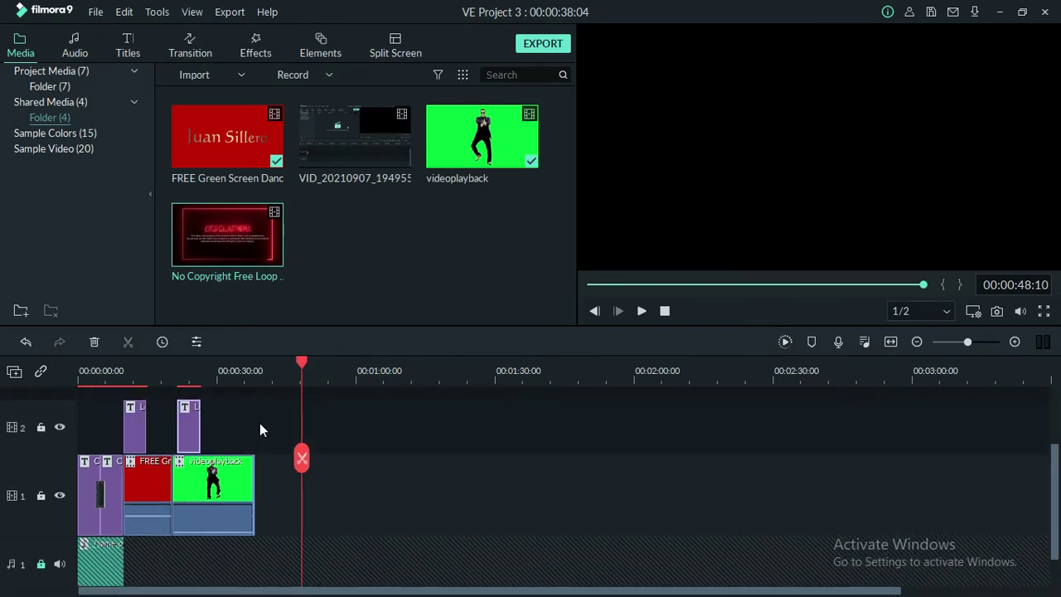
scroll(260, 429, "up", 1)
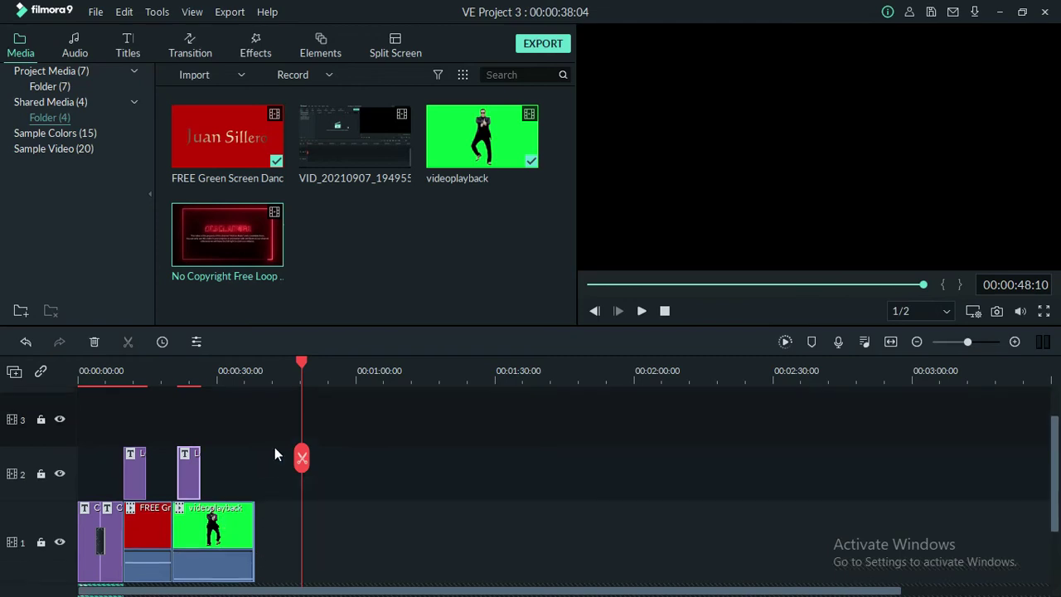
Step: Move the two green-screen clips and their lower-third titles up one track, leaving track 1 free after the openers
scroll(90, 487, "down", 1)
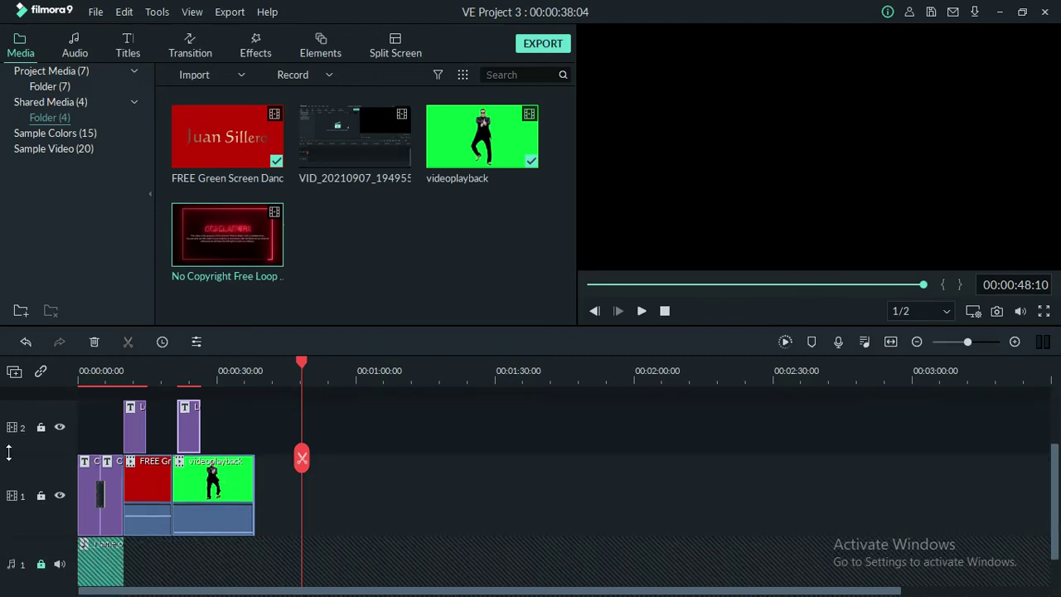
left_click(45, 475)
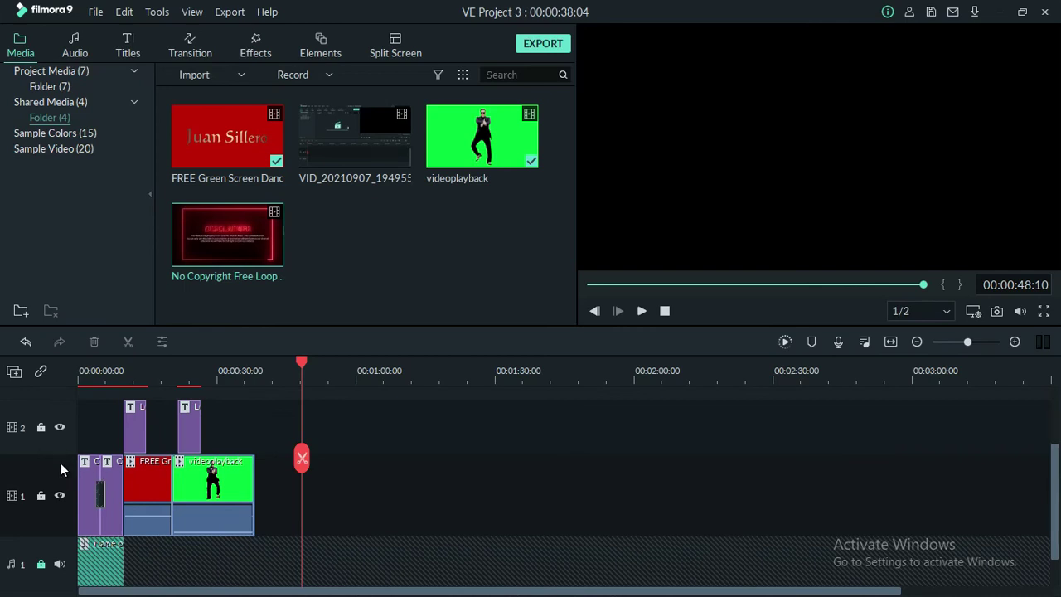
scroll(98, 477, "up", 1)
left_click_drag(276, 526, 176, 454)
left_click_drag(186, 497, 187, 453)
scroll(140, 518, "down", 2)
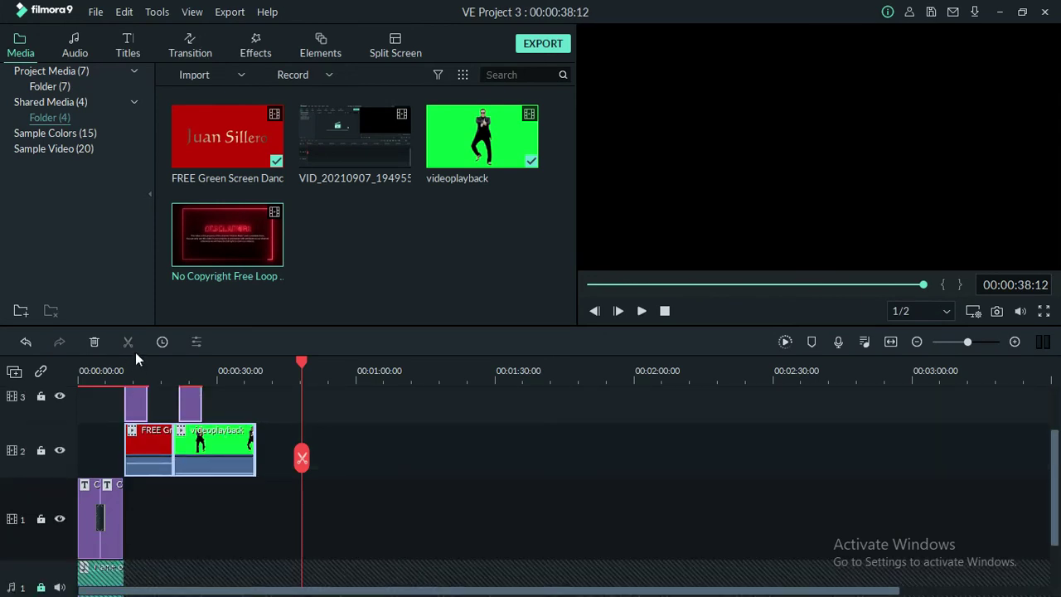
Step: Insert the "No Copyright Free Loop animated background" video on track 1 beneath the green-screen clips, starting where the first one begins
left_click_drag(121, 371, 128, 370)
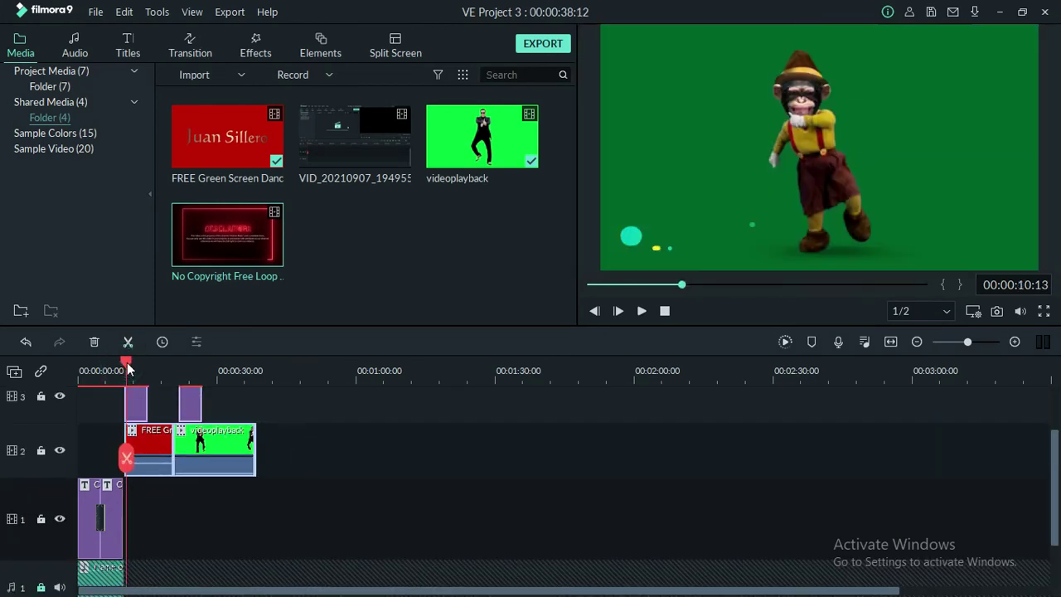
left_click(51, 496)
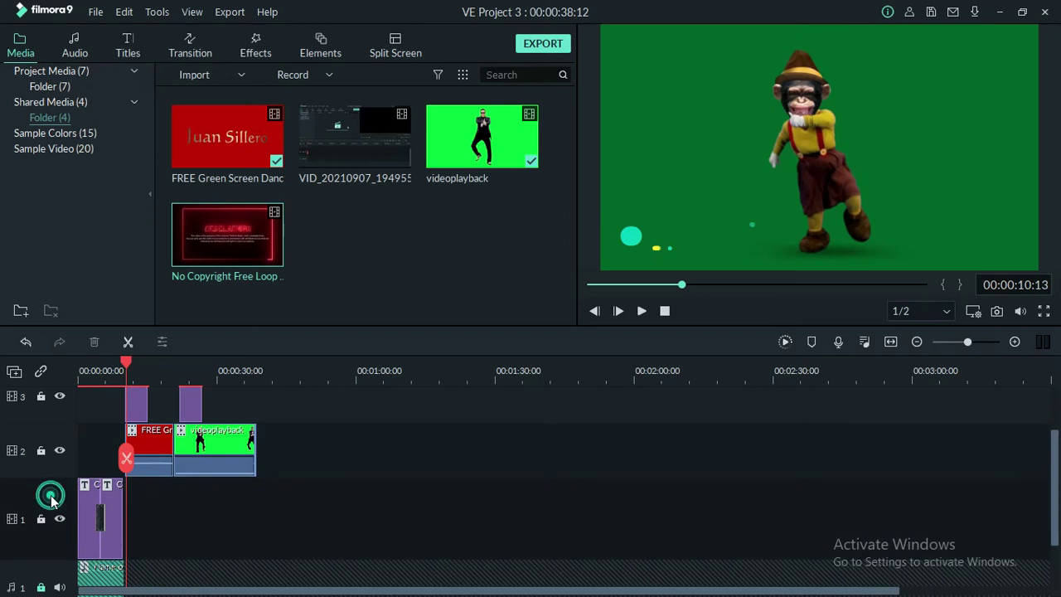
left_click(227, 235)
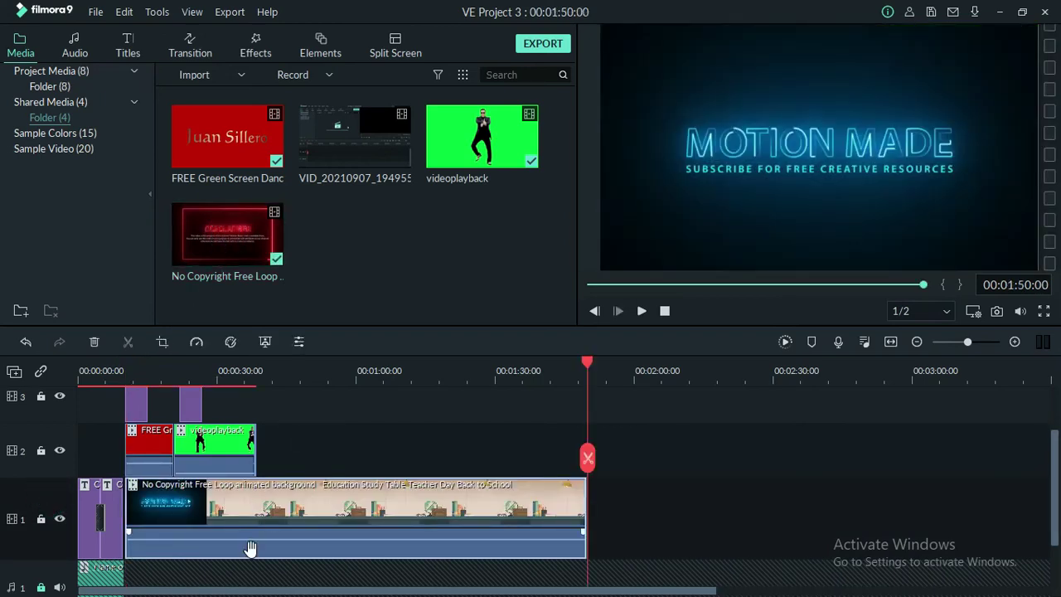
Step: Delete the gap between the openers and the background video, then align the green-screen clips and titles with its start at 00:00:10:00
scroll(506, 358, "up", 2)
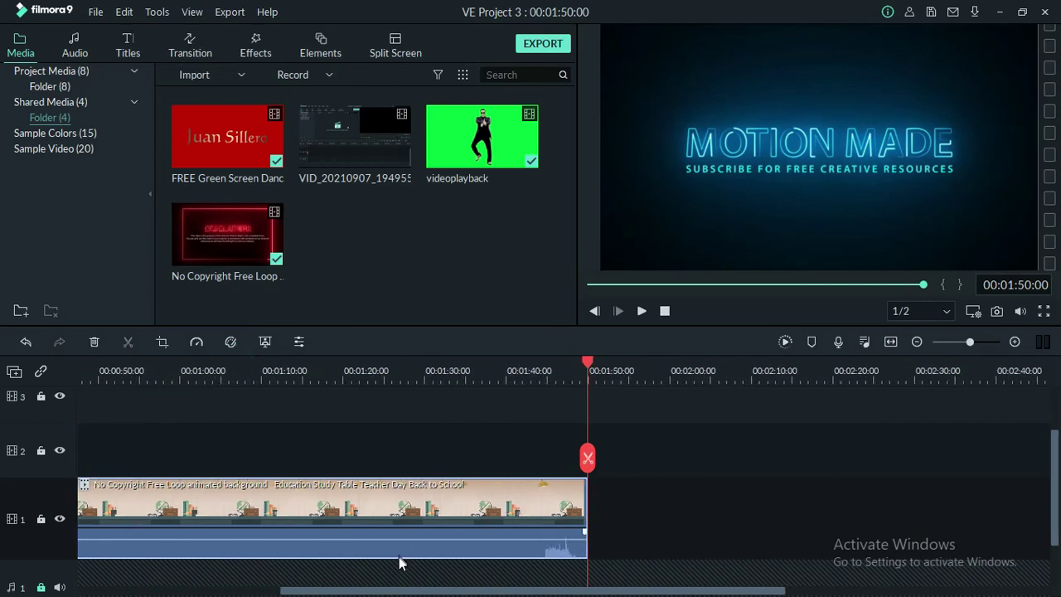
left_click_drag(398, 589, 120, 589)
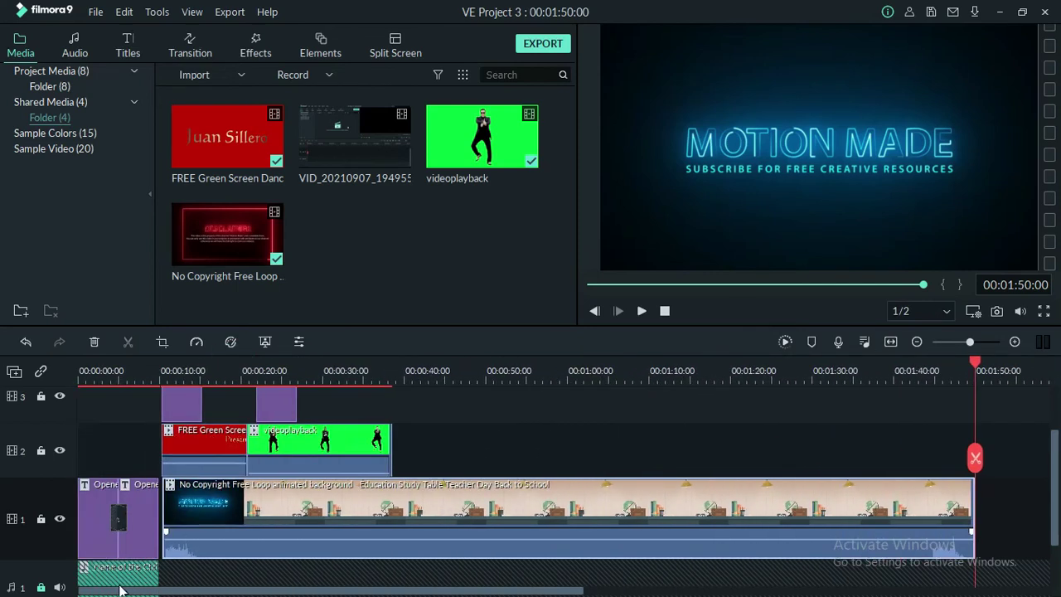
left_click(162, 496)
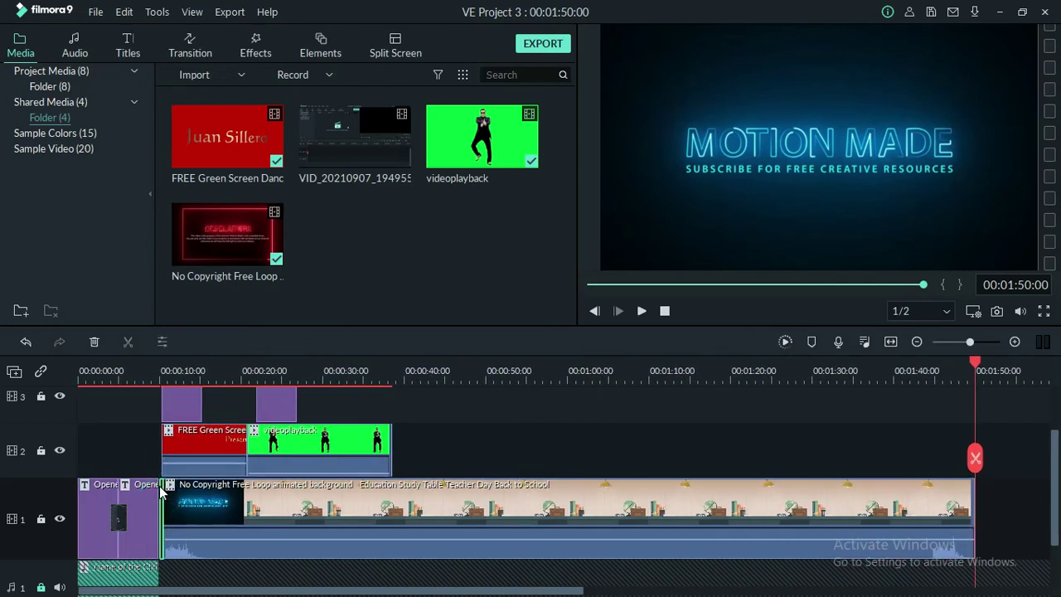
right_click(163, 493)
left_click(116, 461)
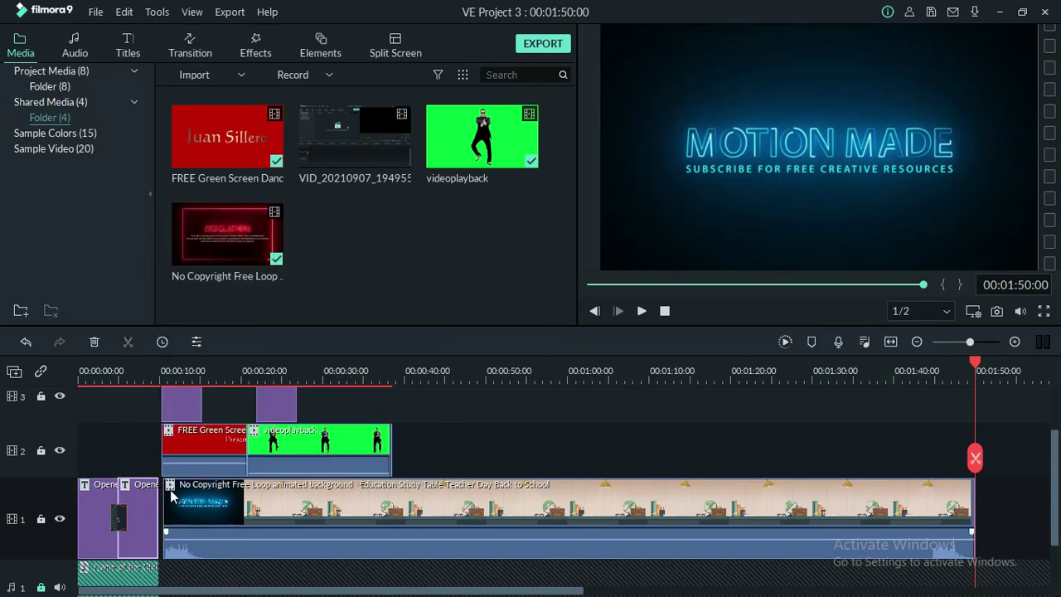
right_click(161, 490)
left_click(199, 498)
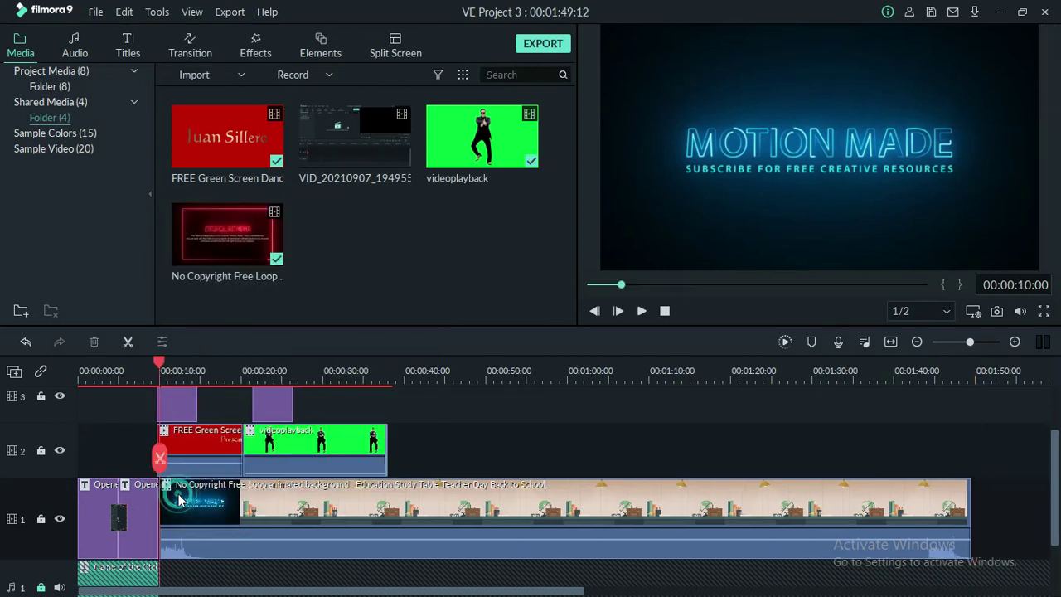
left_click_drag(437, 452, 158, 390)
left_click_drag(193, 451, 191, 446)
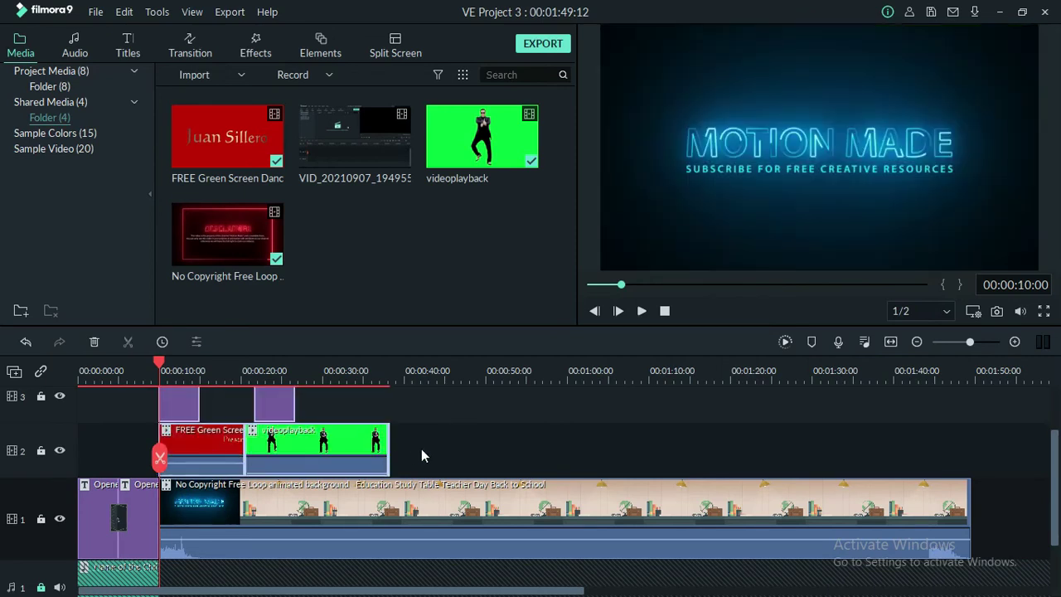
Step: Lower the background video's audio level to silence on track 1, playing the section before and after the change
left_click(642, 312)
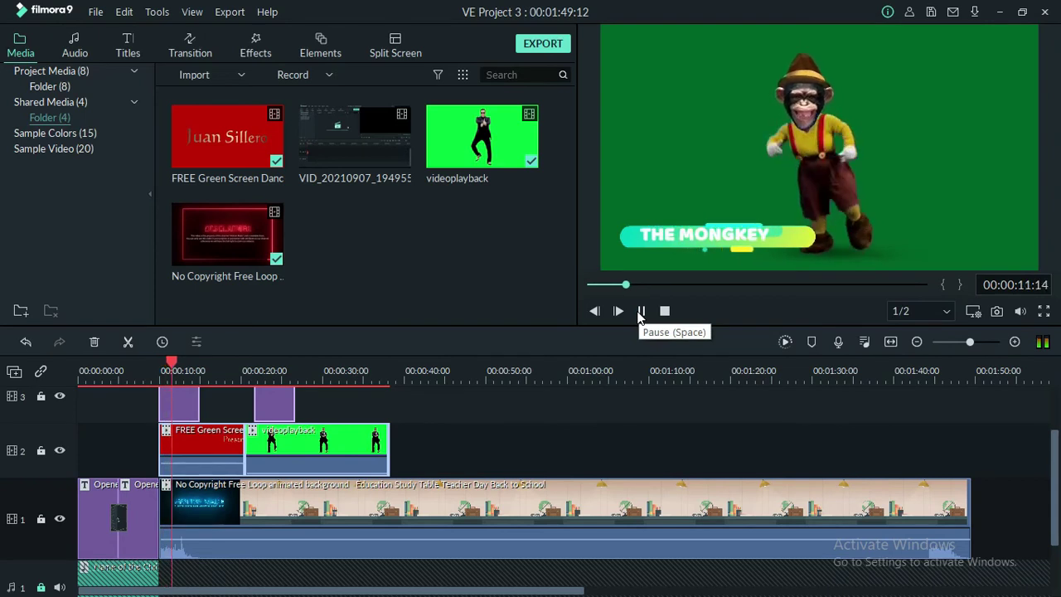
left_click(642, 312)
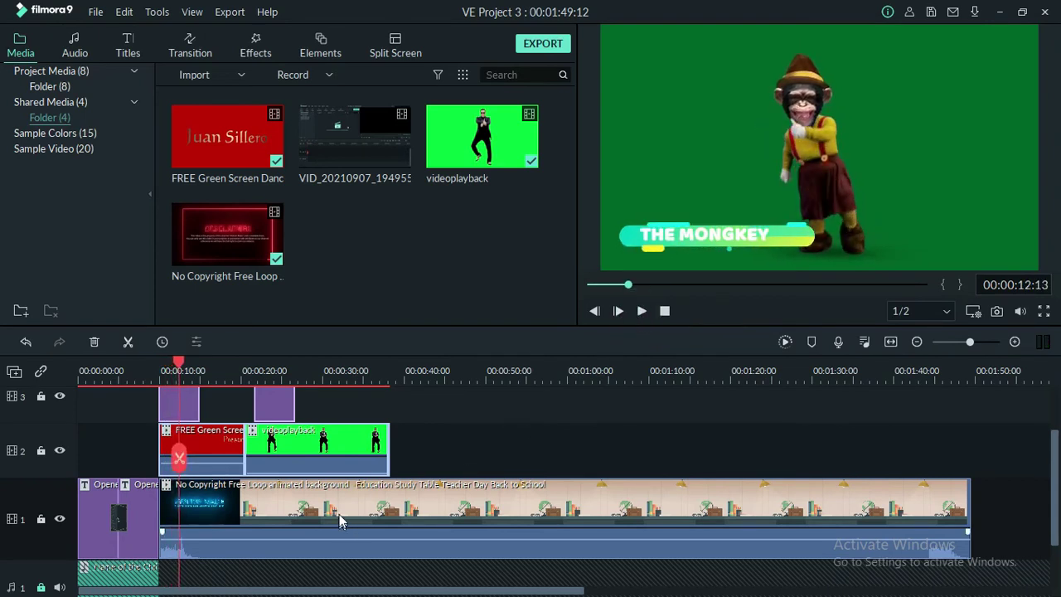
left_click_drag(327, 540, 327, 552)
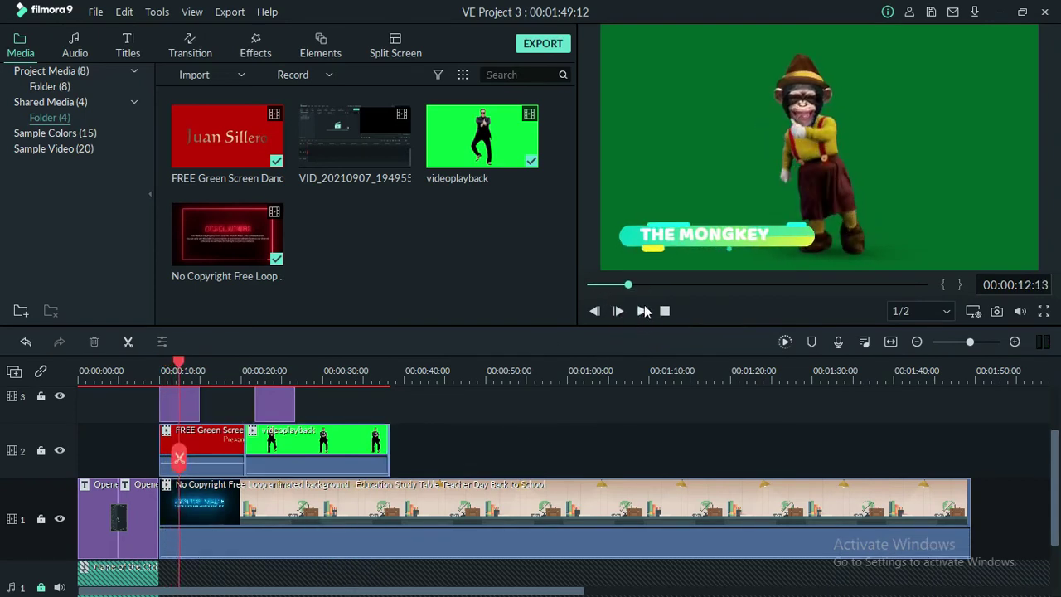
mouse_move(630, 286)
left_mouse_down()
mouse_move(604, 288)
mouse_move(626, 289)
mouse_move(618, 292)
left_mouse_up()
left_click(642, 312)
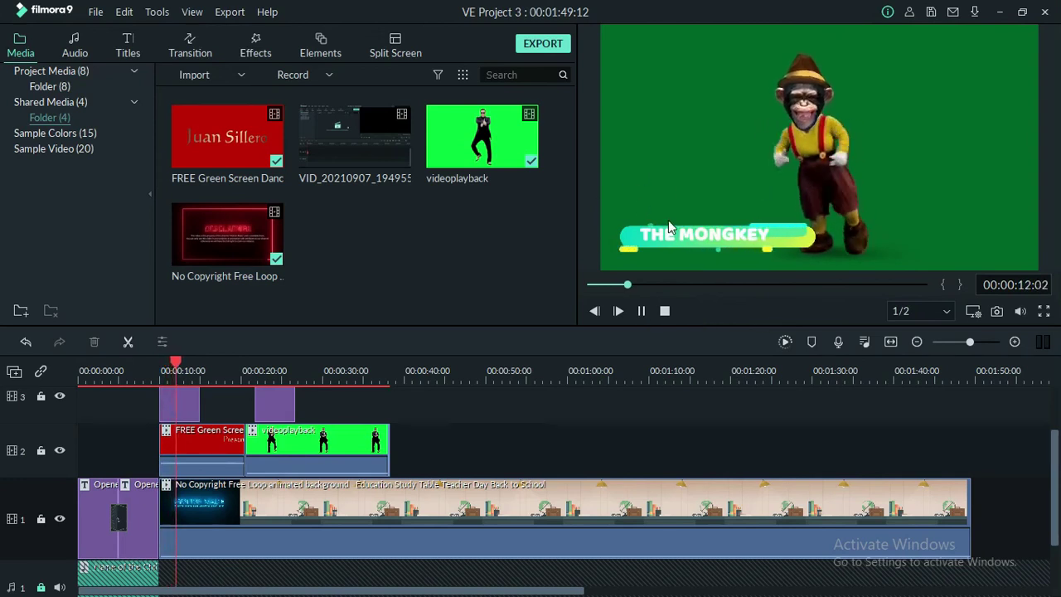
left_click(641, 311)
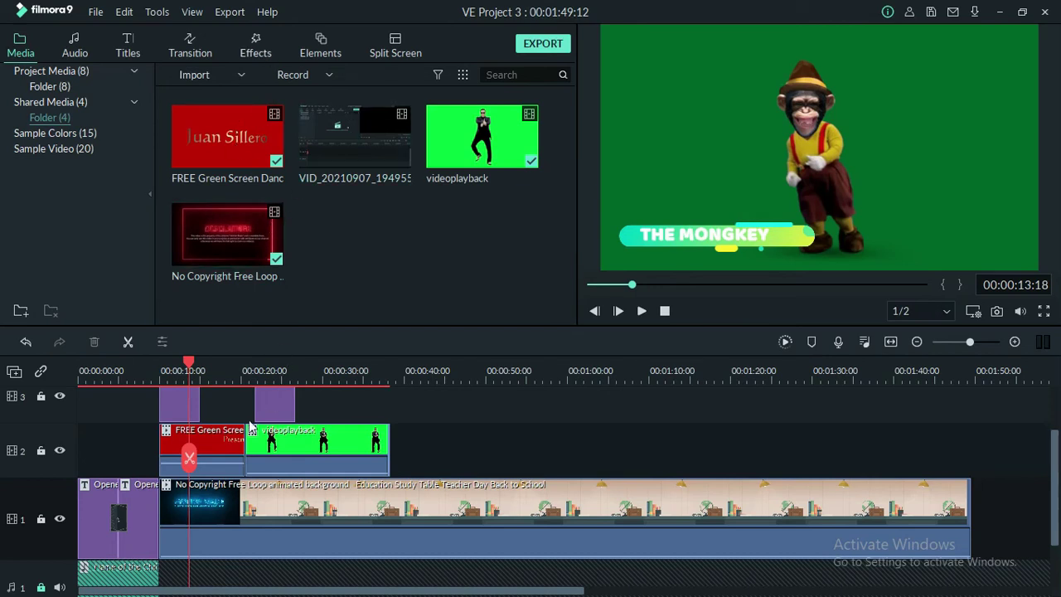
Step: Open the settings of the dancing monkey clip on track 2 and enable Chroma Key with the green key color
double_click(222, 450)
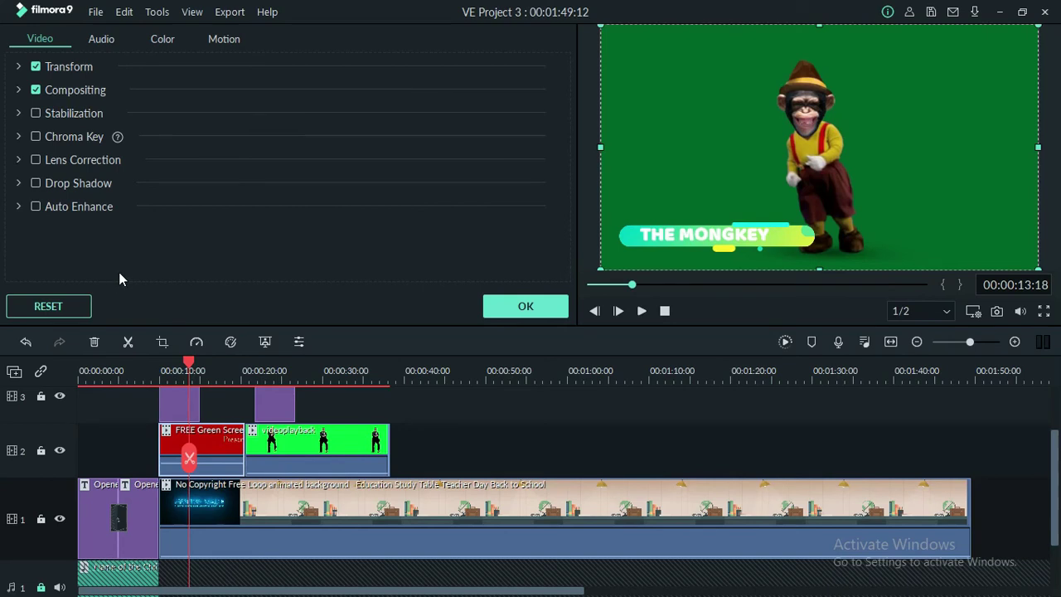
left_click(18, 136)
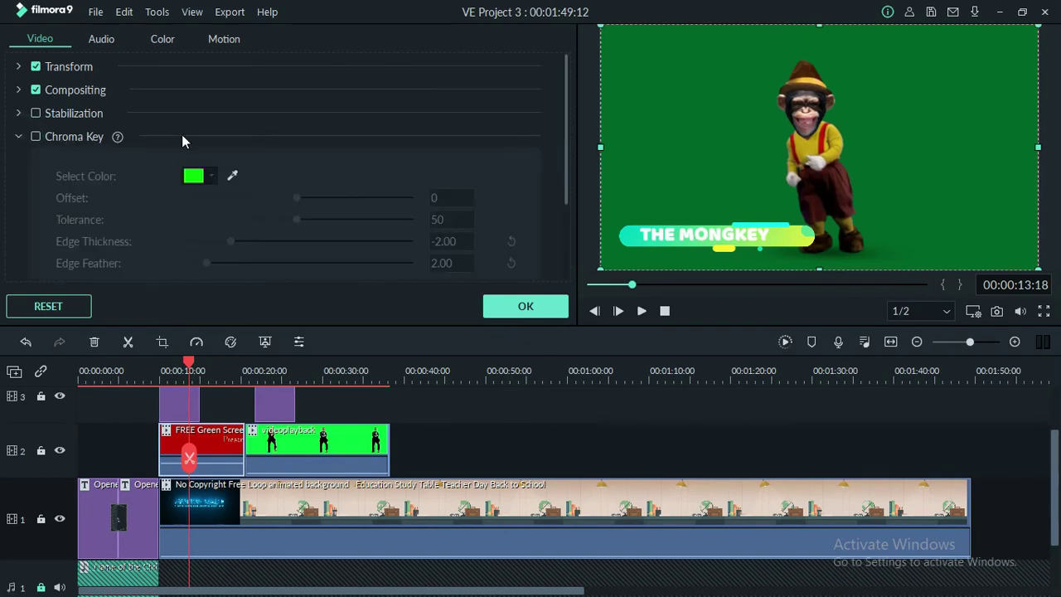
left_click(233, 178)
left_click(233, 178)
scroll(199, 174, "down", 1)
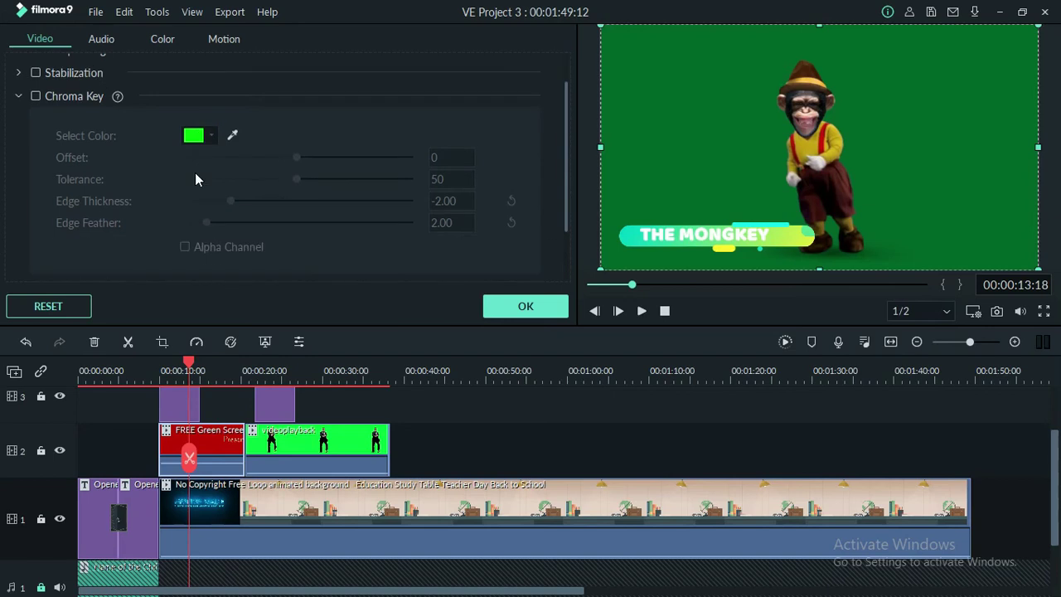
left_click(35, 96)
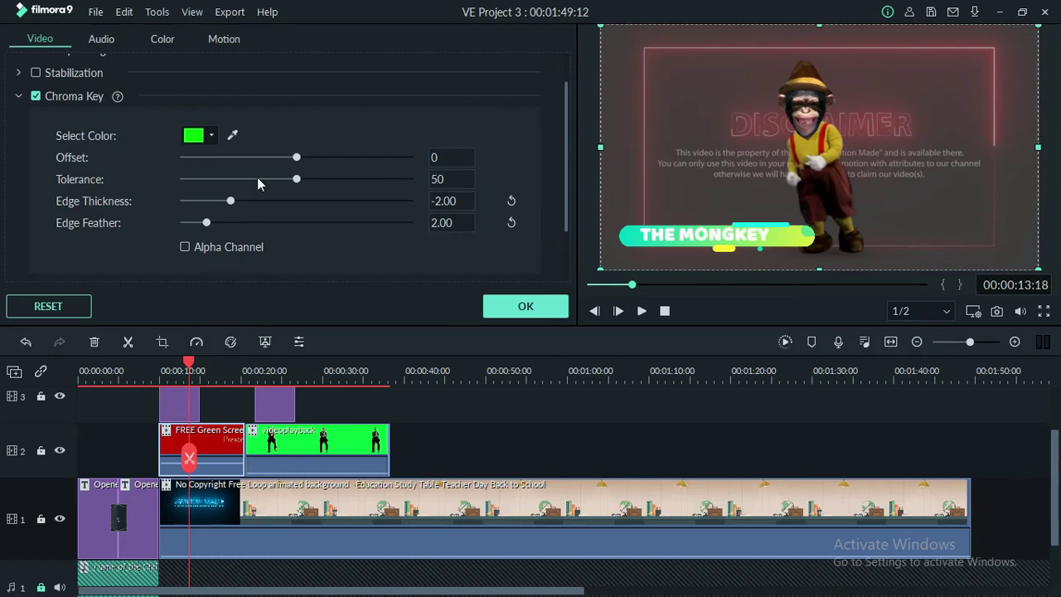
Step: Set the monkey clip's chroma key Offset to 9, Tolerance to 46 and Edge Feather to 0.48, and play the result
left_click_drag(297, 157, 287, 177)
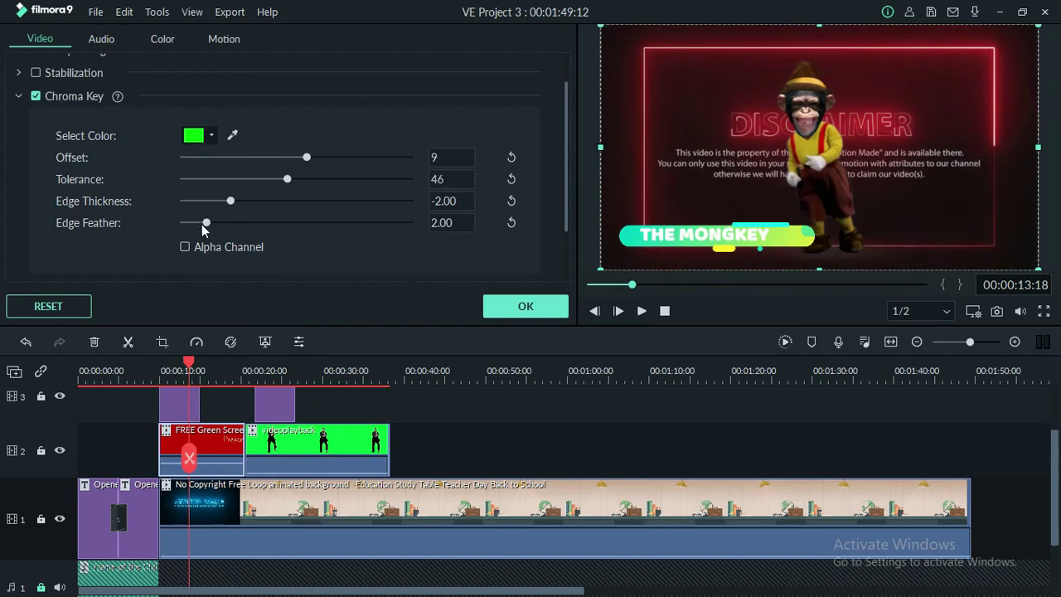
mouse_move(205, 224)
left_mouse_down()
mouse_move(329, 225)
mouse_move(189, 224)
left_mouse_up()
left_click(641, 311)
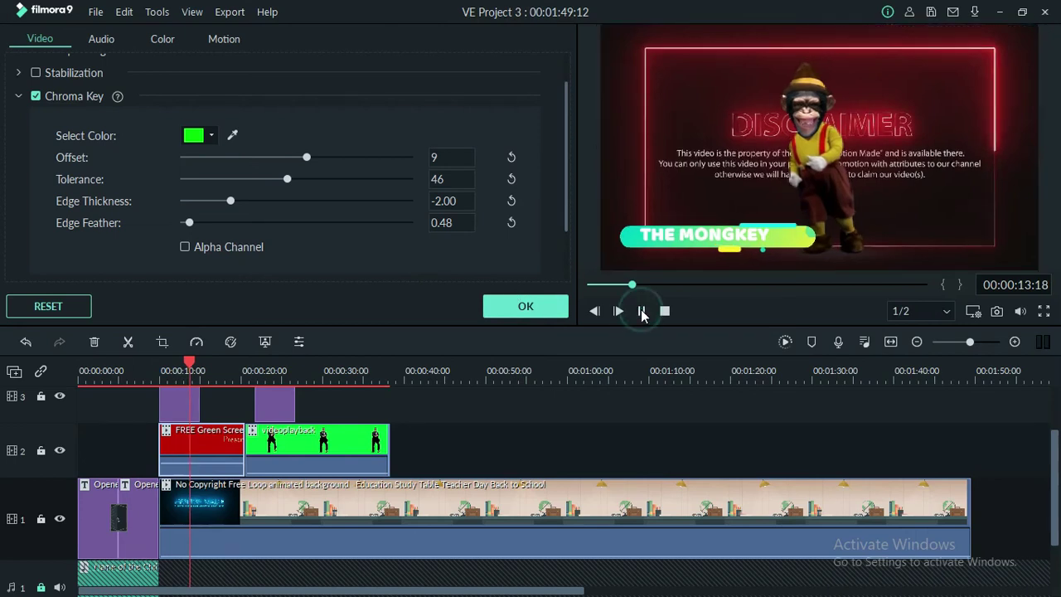
left_click(642, 312)
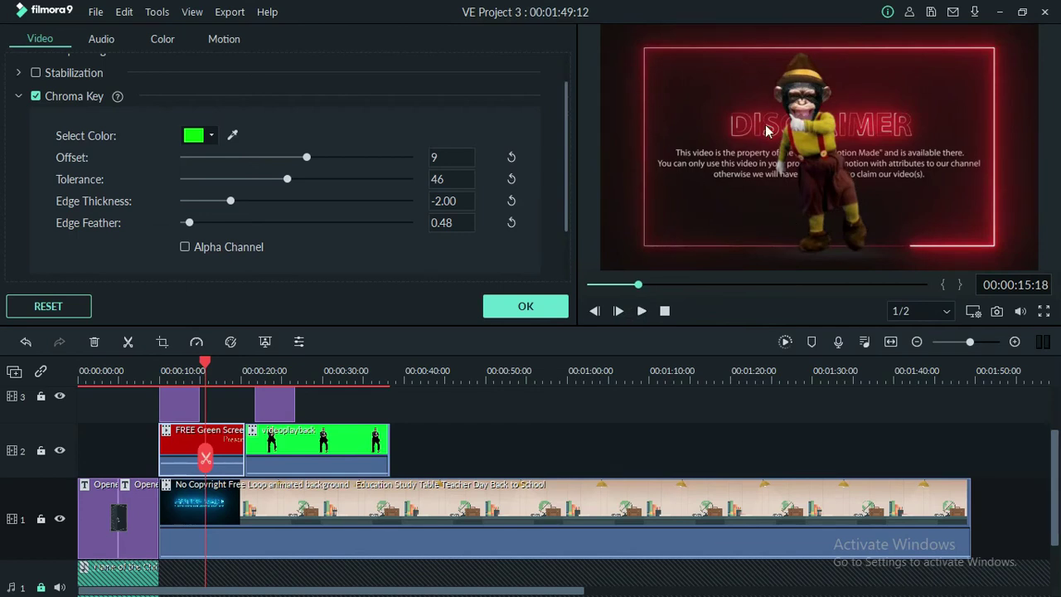
left_click(242, 509)
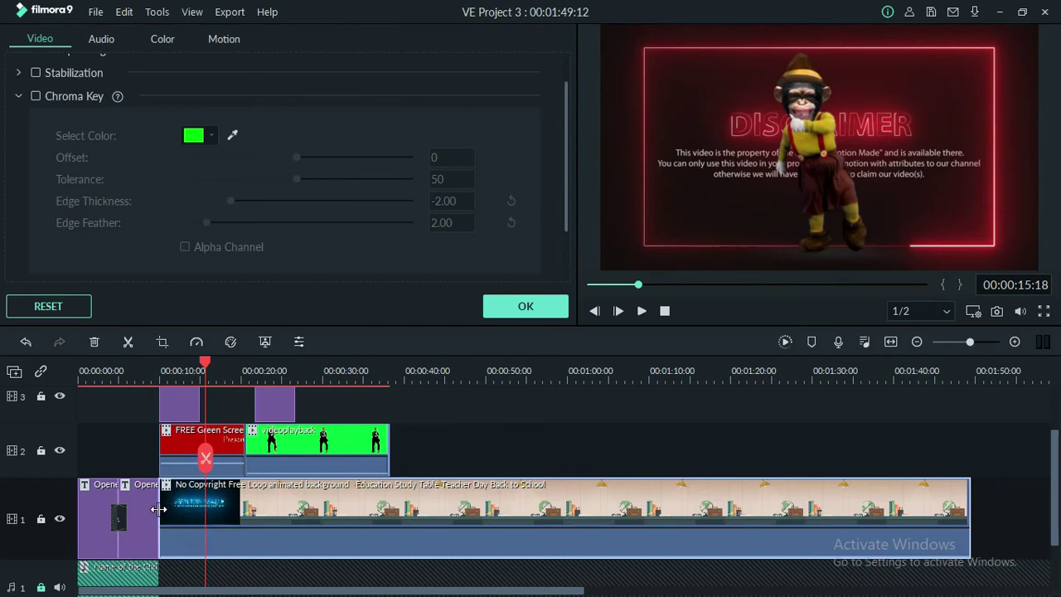
left_click_drag(158, 509, 240, 509)
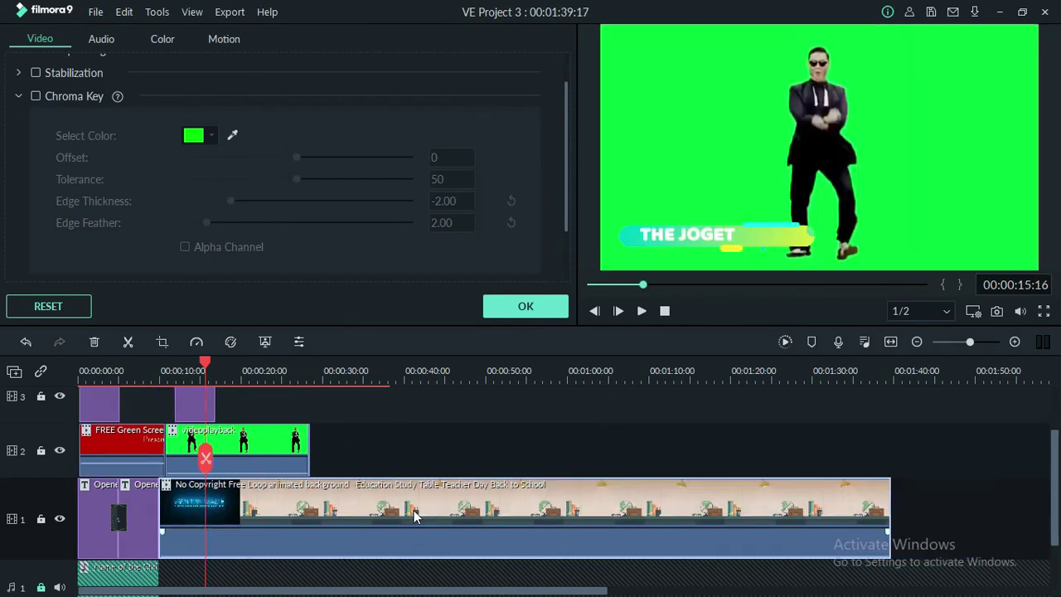
left_click(403, 512)
left_click_drag(411, 513, 413, 516)
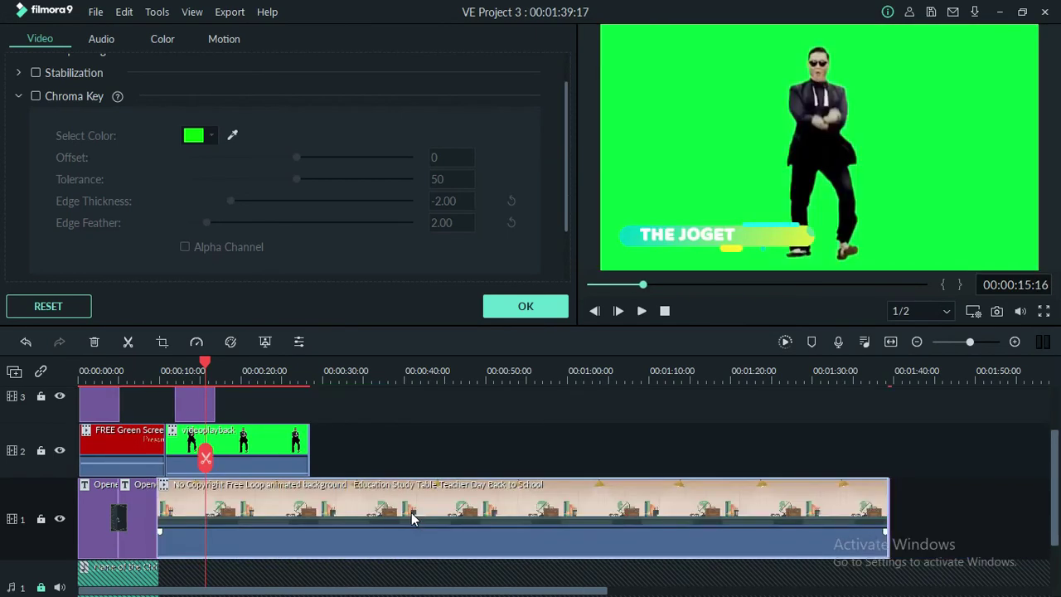
key("ctrl+z")
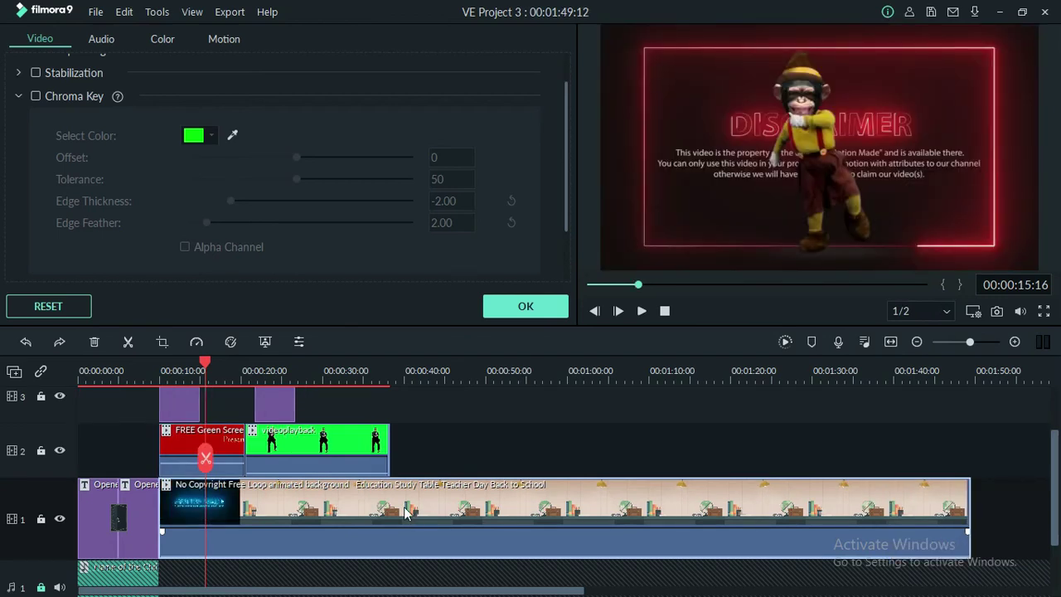
left_click(166, 520)
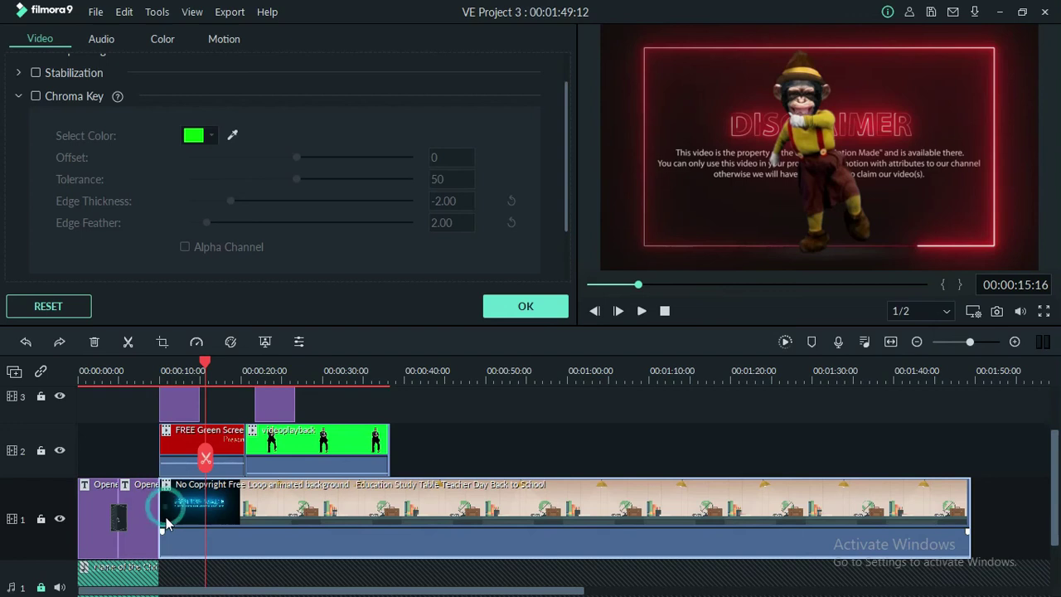
left_click_drag(162, 511, 244, 510)
key("ctrl+z")
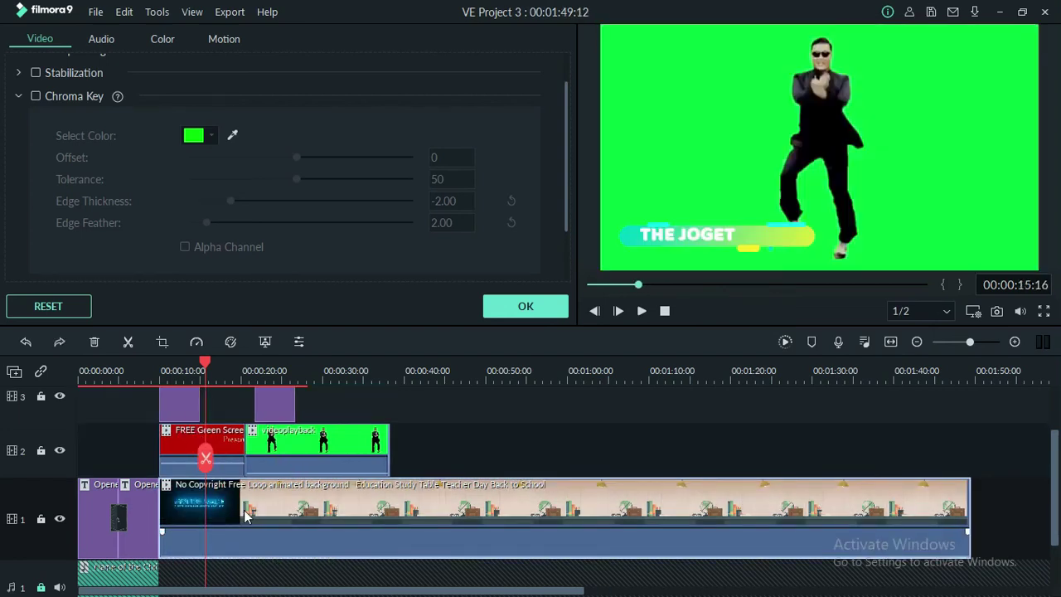
Step: Lock tracks 2 and 3 and trim about 10 seconds of logo and disclaimer intro off the start of the background video
left_click(40, 451)
left_click(40, 397)
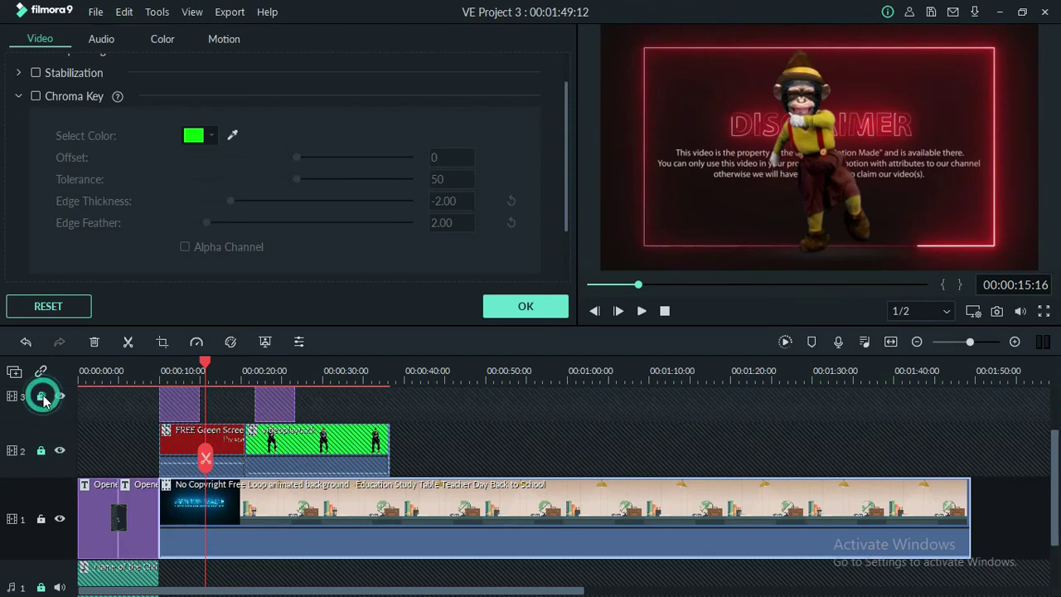
left_click_drag(160, 515, 242, 516)
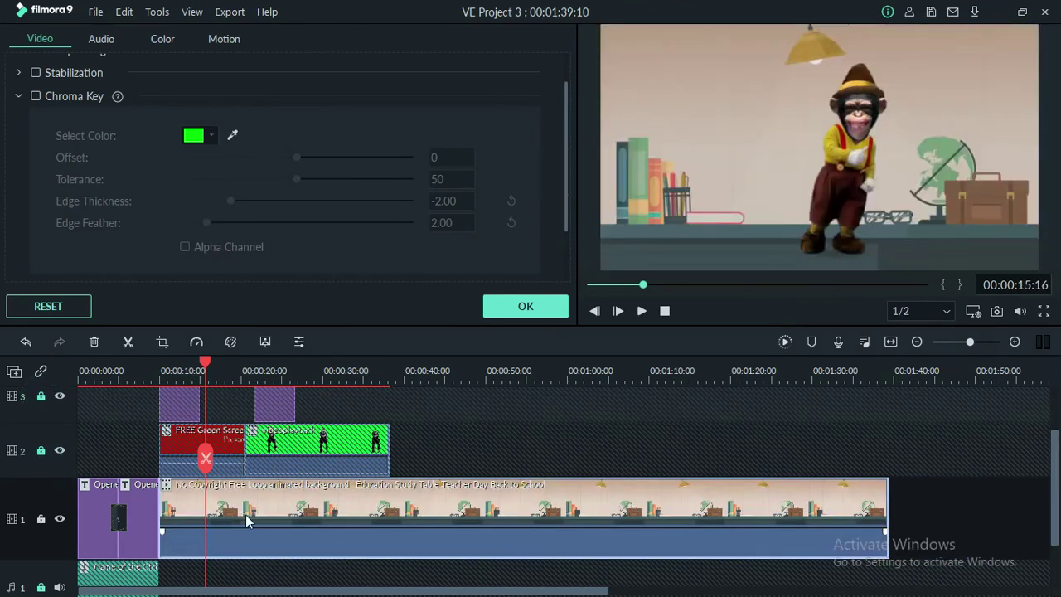
Step: Play the timeline from 00:00:10:00 to check the keyed monkey over the trimmed background and the following dancer clip
left_click_drag(205, 368, 160, 367)
left_click(644, 310)
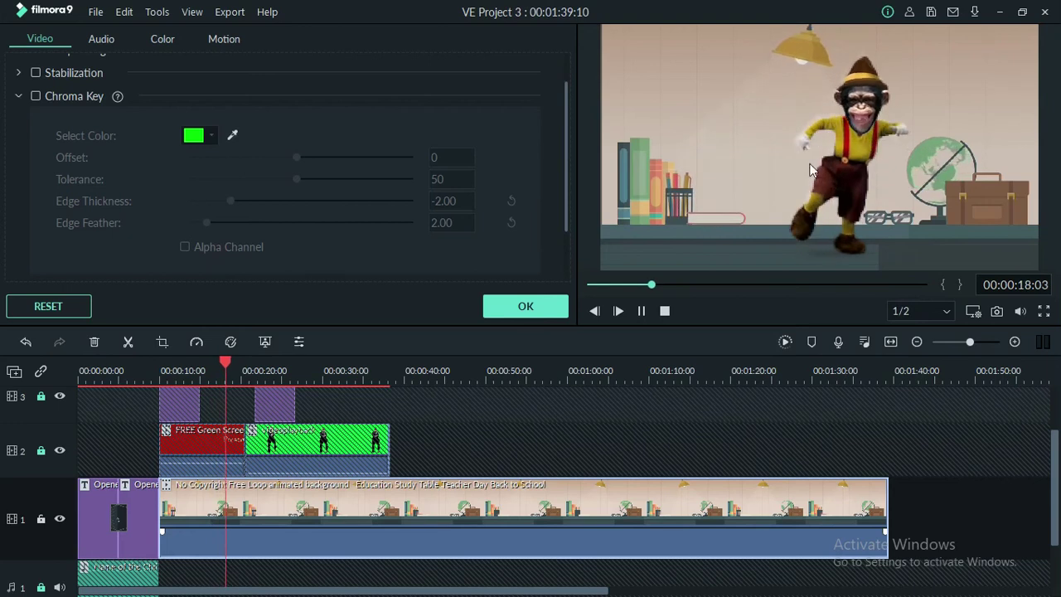
left_click(640, 311)
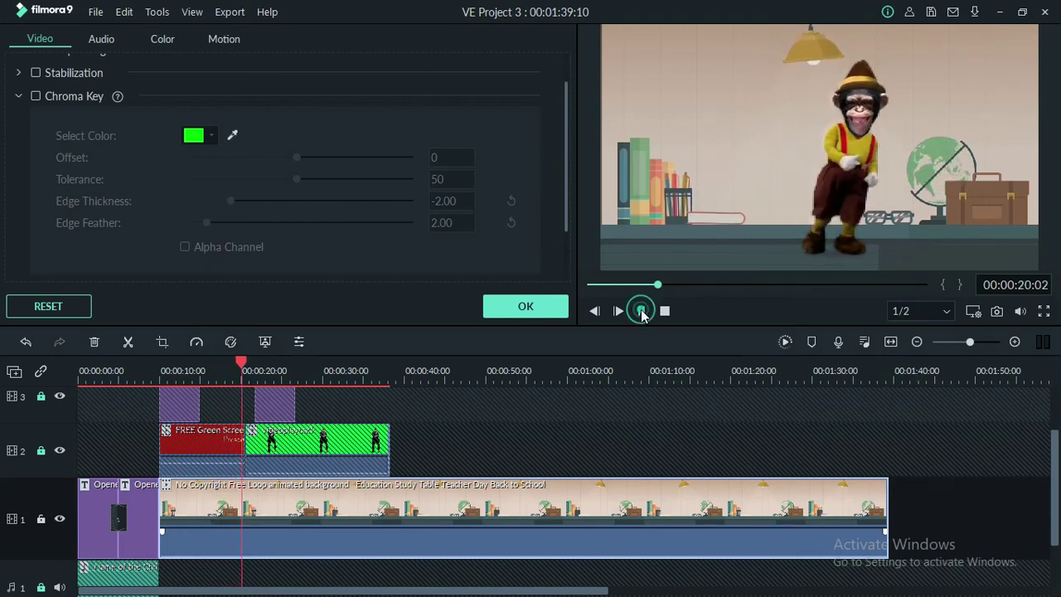
left_click(641, 312)
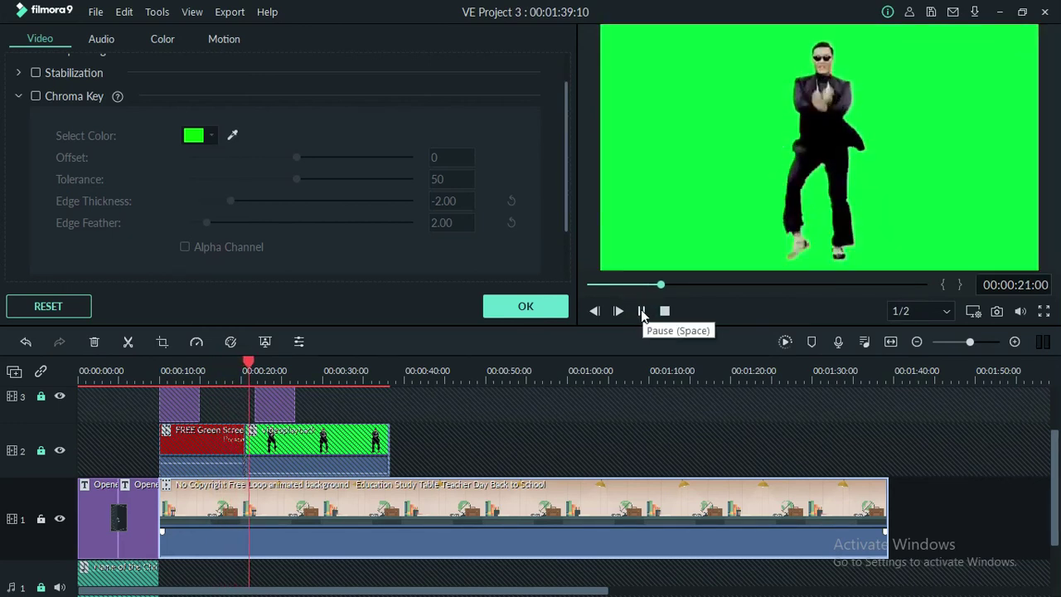
Step: Unlock track 2 and enable Chroma Key with the green key color on the dancing man's videoplayback clip
left_click(641, 311)
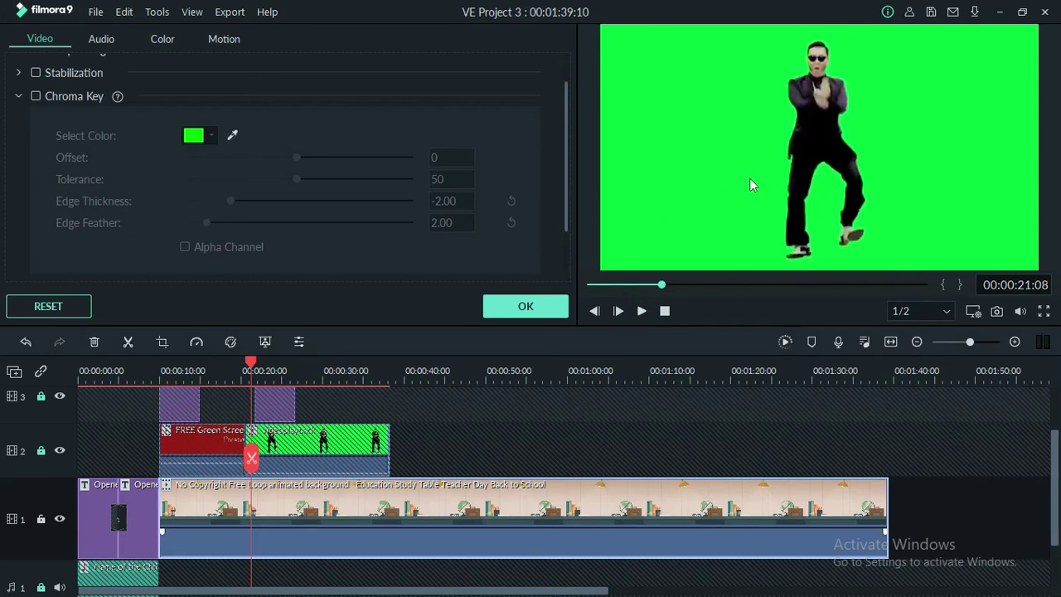
left_click(42, 451)
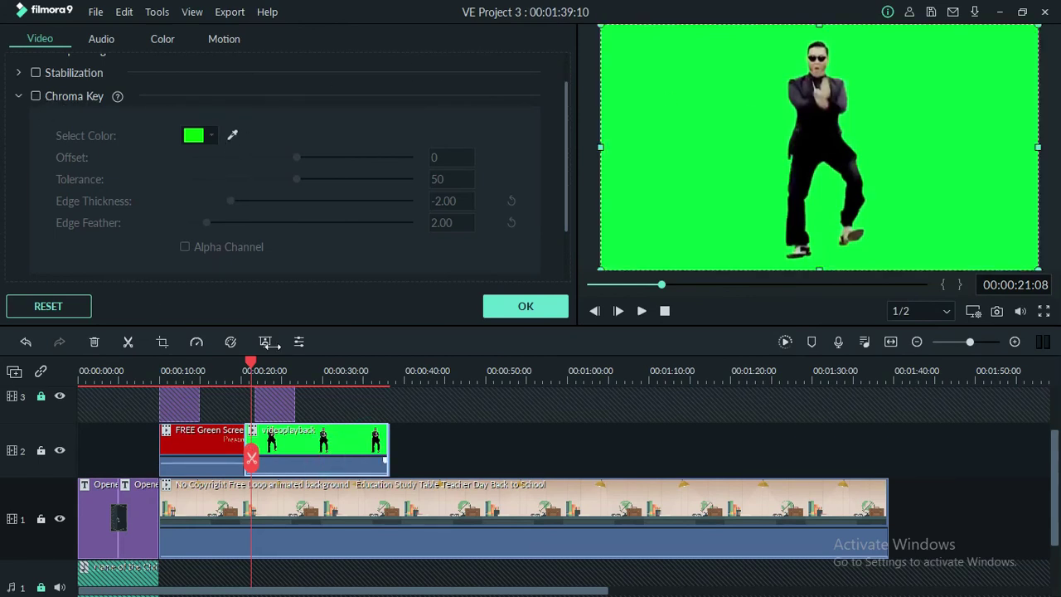
scroll(60, 154, "up", 1)
left_click(36, 138)
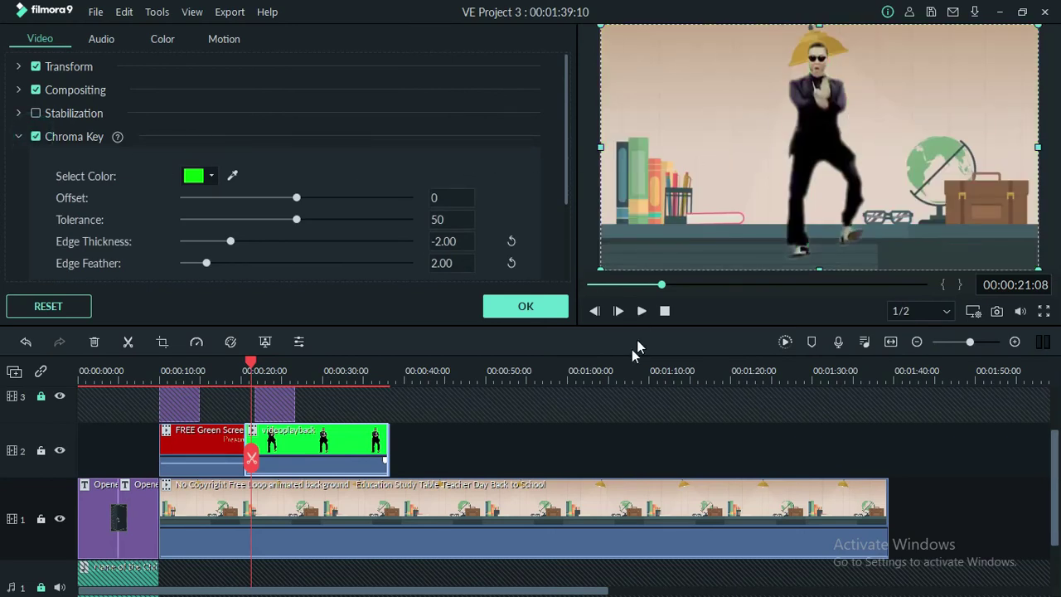
Step: Play the timeline from 00:00:18:02 to check the keyed dancing man over the animated background
left_click_drag(250, 363, 225, 363)
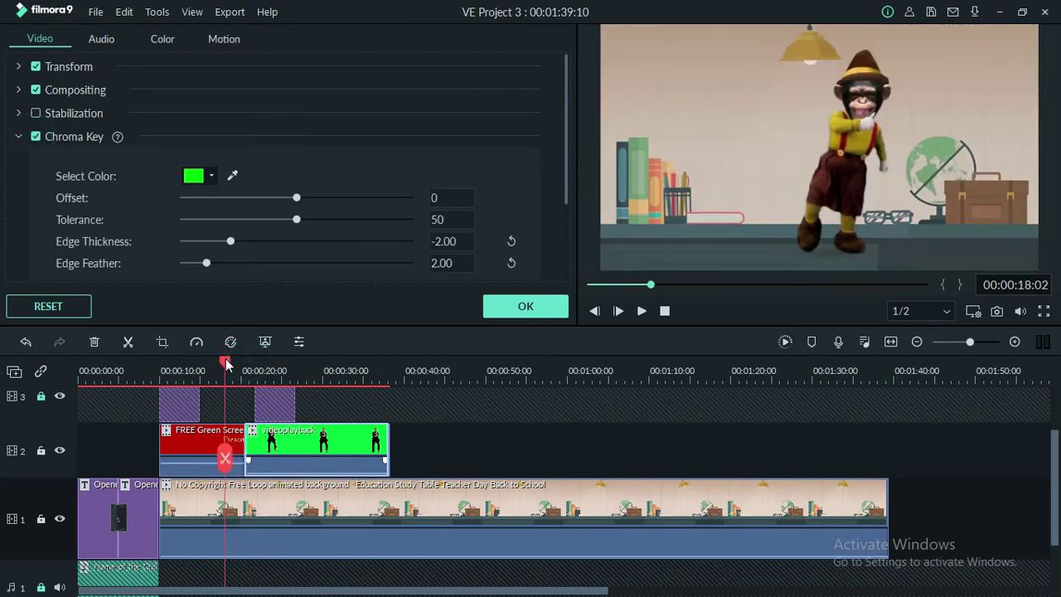
left_click(642, 313)
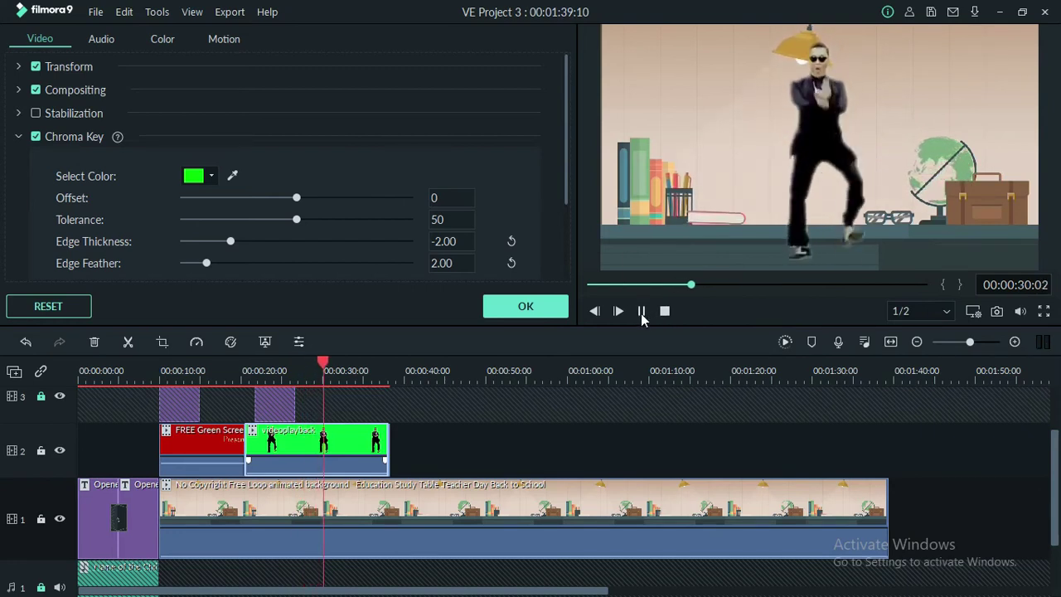
left_click(641, 311)
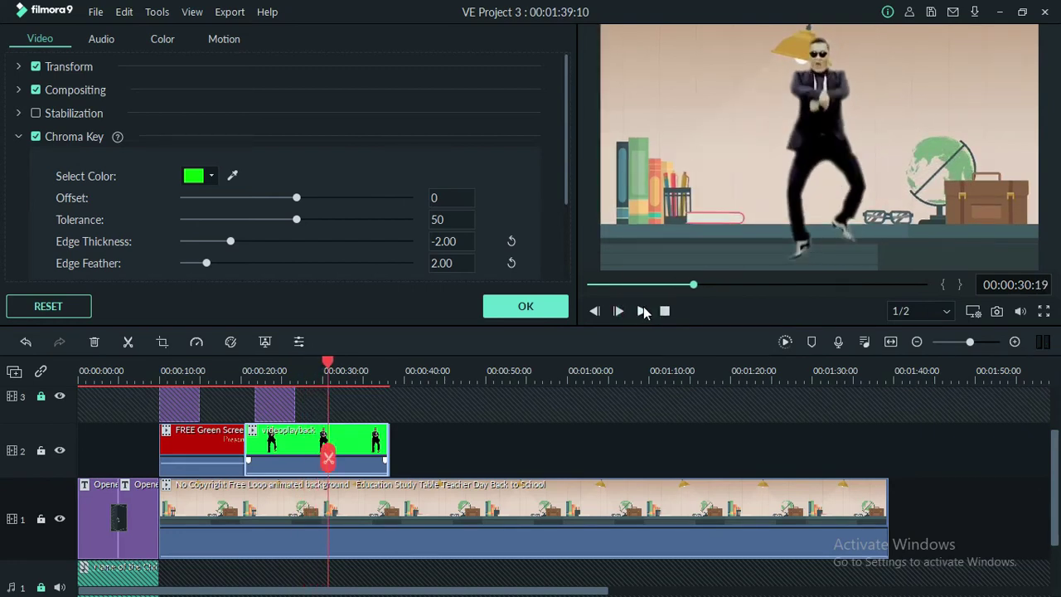
Step: Switch to the Notepad topic list and indent the line "7. Membuat Motion Logo"
key("alt+Tab")
key("alt+Tab")
key("alt+Tab")
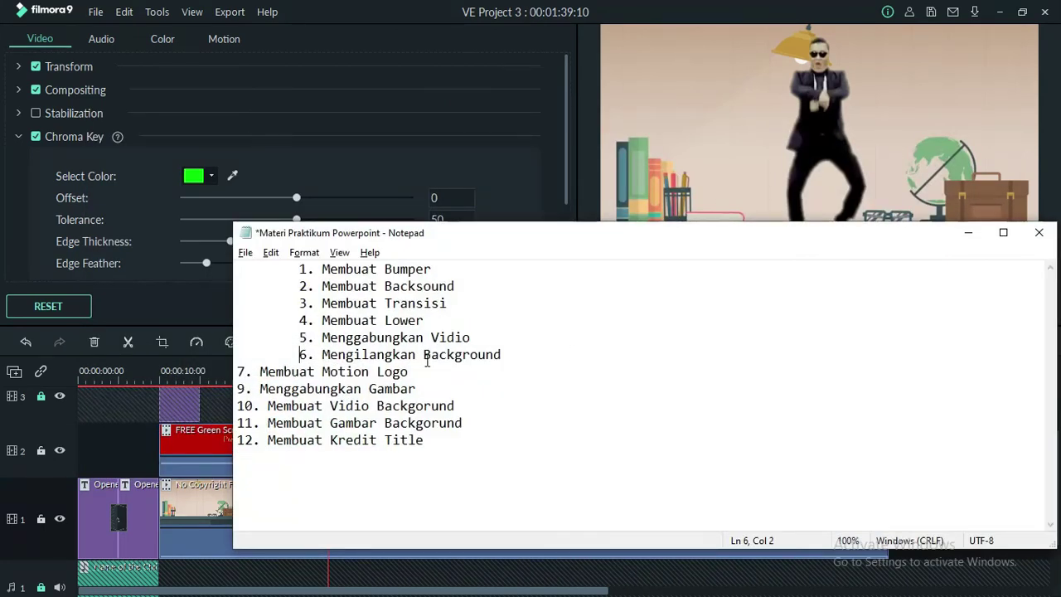
left_click(238, 372)
key("Tab")
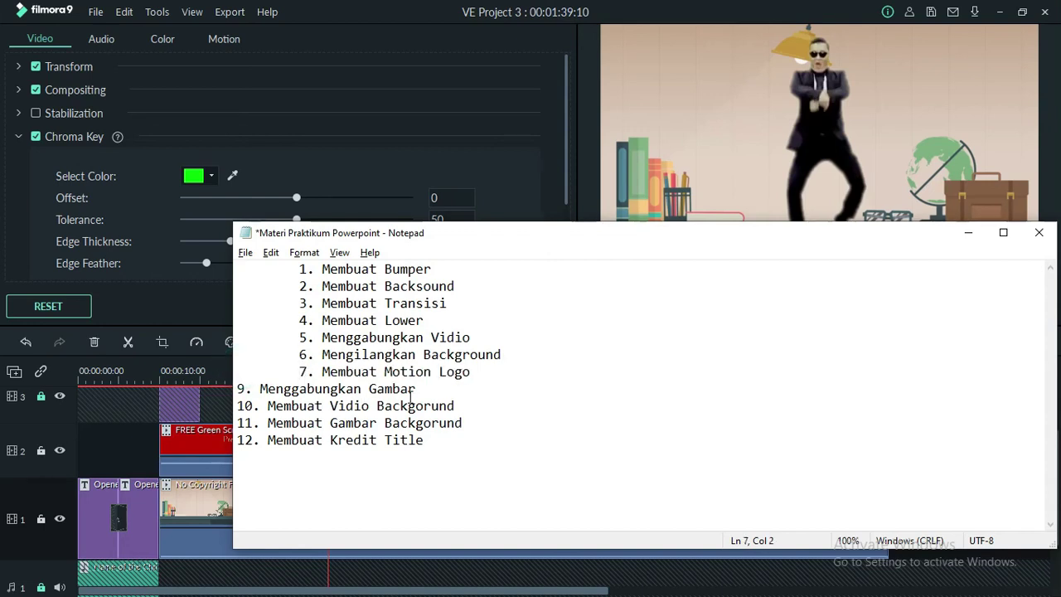
Step: Import the logo-2150297_1280 image from the Bahan Tutorial folder into Filmora's media library
key("alt+Tab")
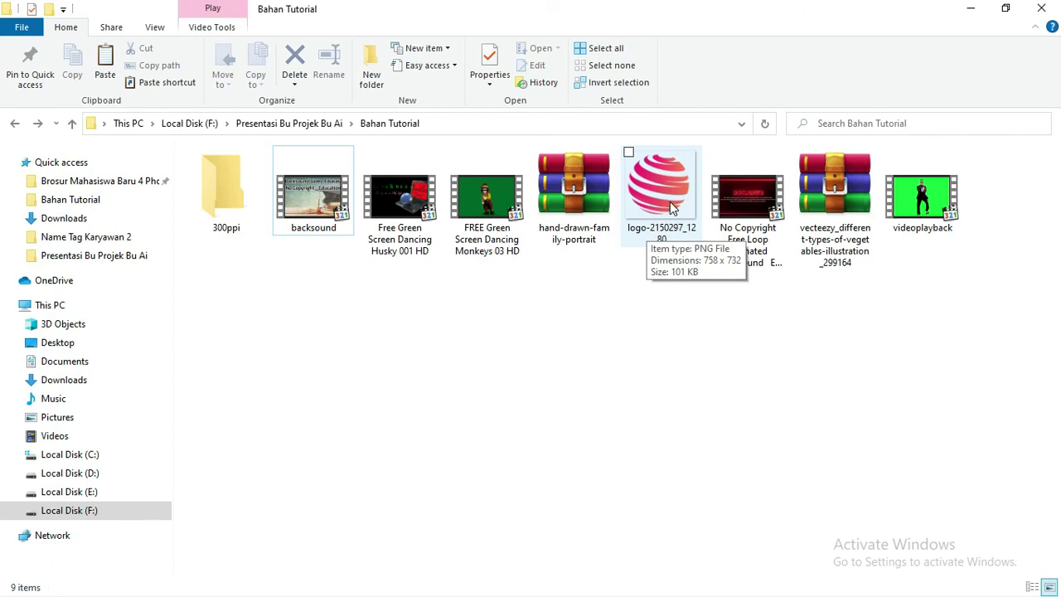
left_click_drag(670, 207, 520, 257)
key("alt+Tab")
key("alt+Tab")
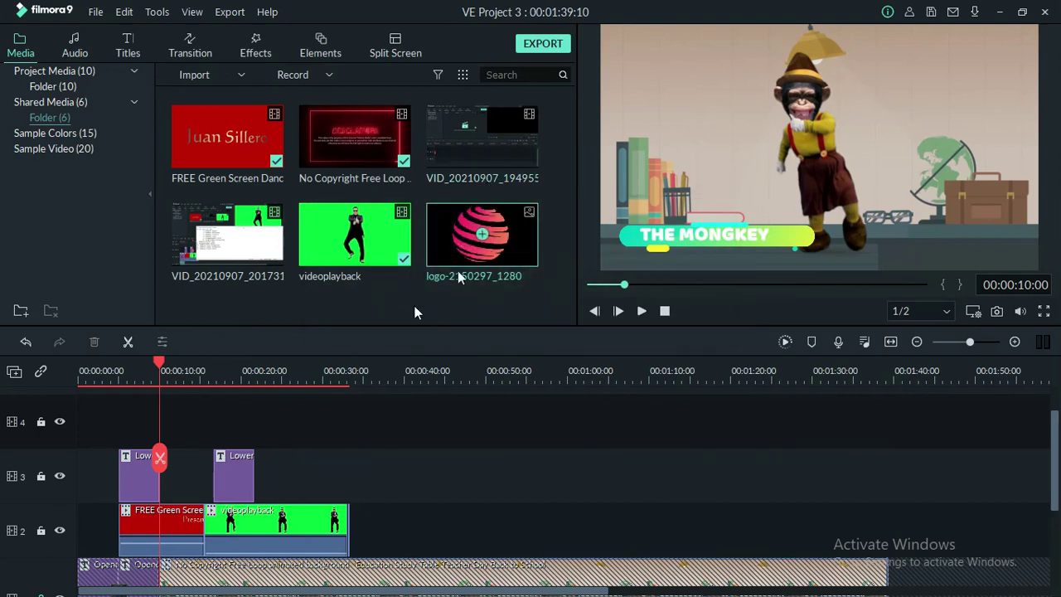
Step: Shift the clips on tracks 2 and 3 together to start at 00:00:10:00, and lock both tracks
scroll(190, 456, "down", 2)
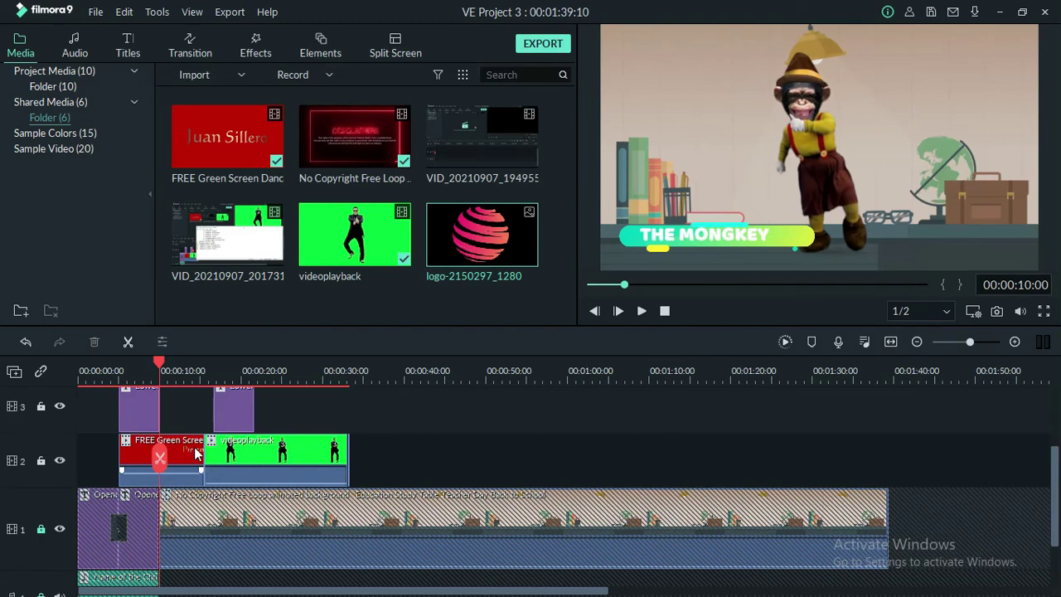
left_click_drag(422, 473, 125, 397)
left_click_drag(242, 452, 280, 447)
scroll(189, 442, "down", 1)
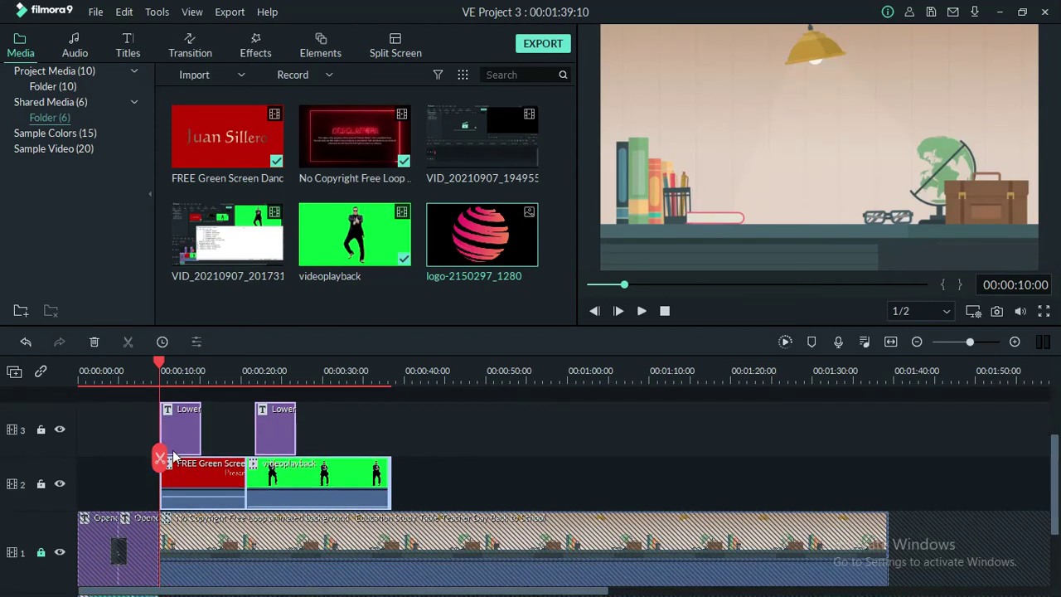
left_click(40, 484)
left_click(41, 430)
scroll(199, 502, "up", 1)
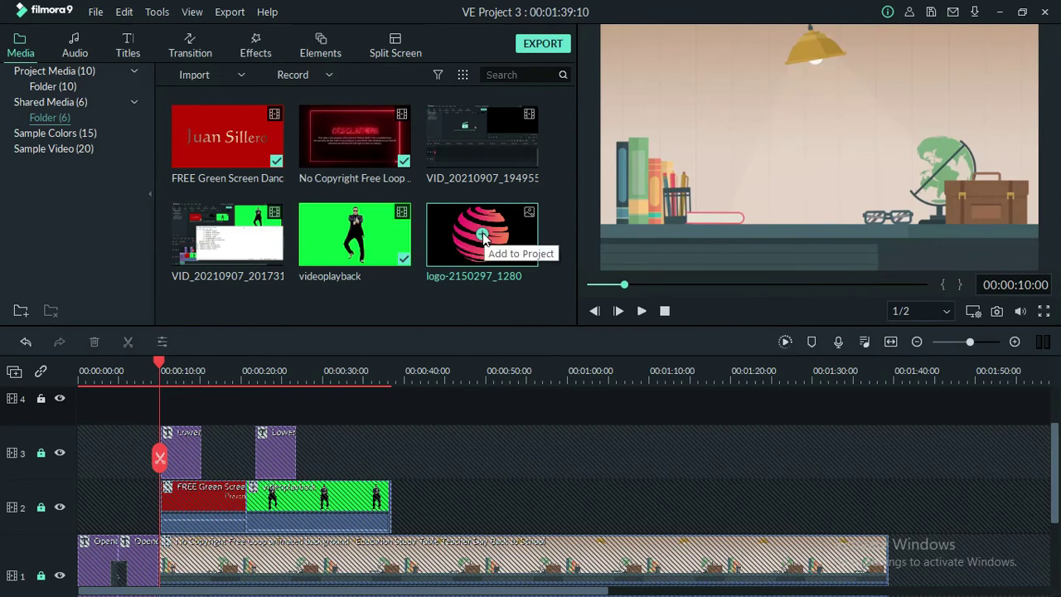
Step: Add the logo-2150297_1280 image to track 4 at 00:00:10:00 and open its clip settings
left_click(484, 236)
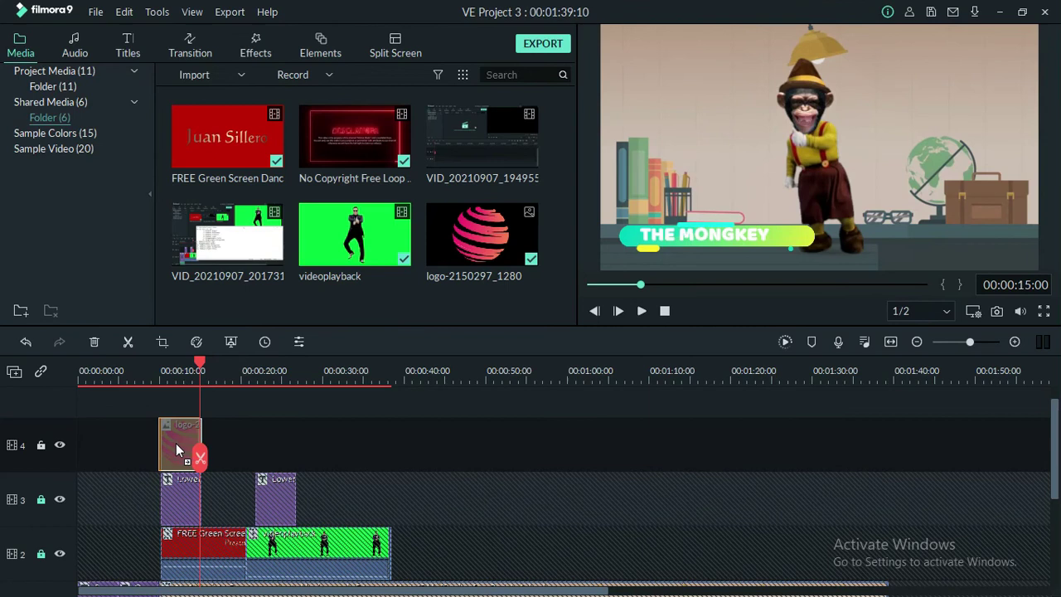
left_click_drag(200, 363, 166, 362)
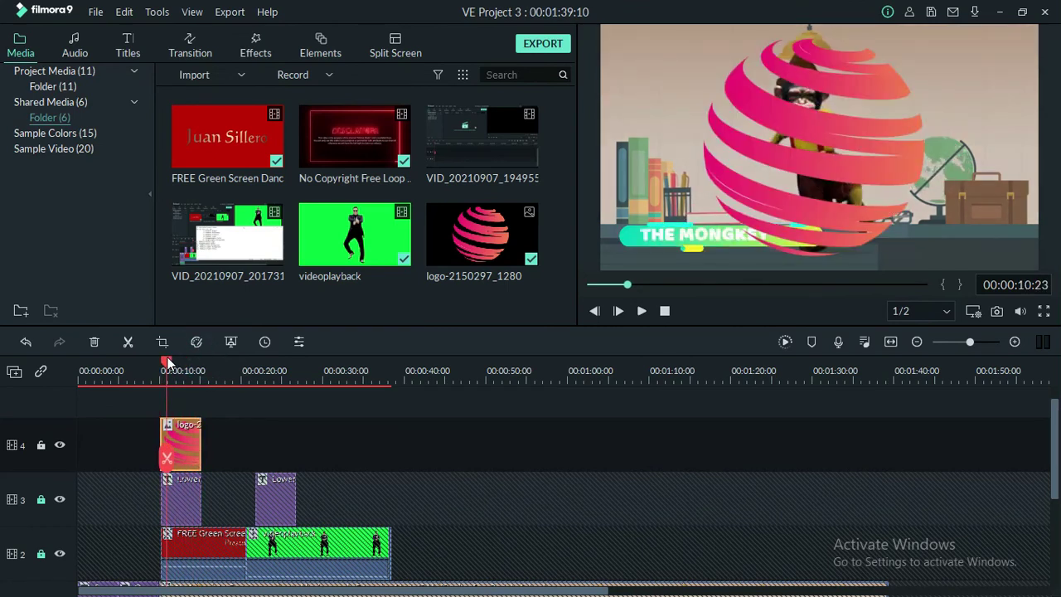
double_click(188, 433)
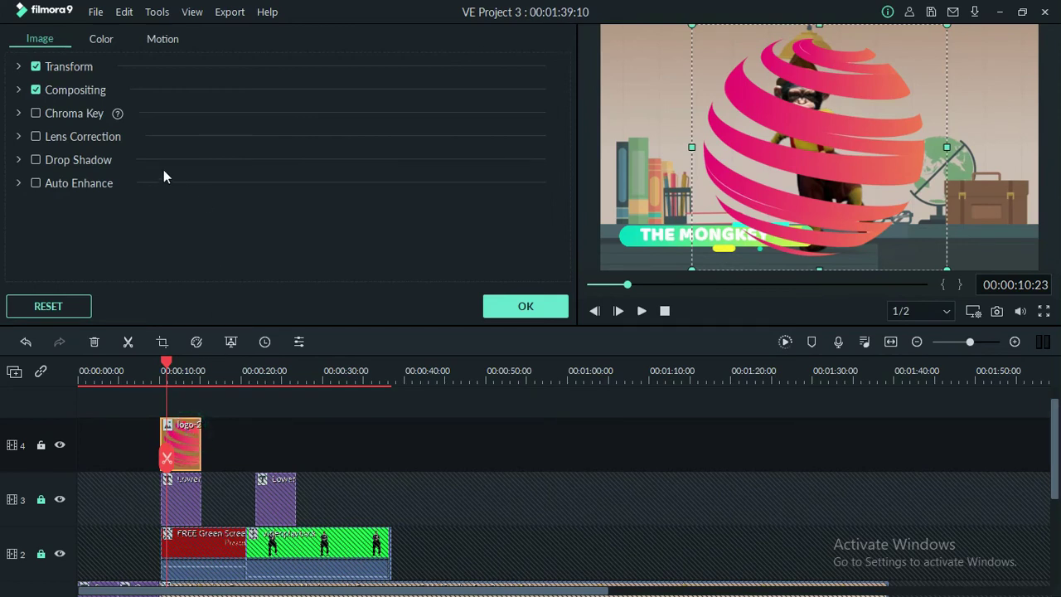
Step: Try the Bounce to zoom out 1 motion on the logo, and apply the Boom! motion instead
left_click(163, 42)
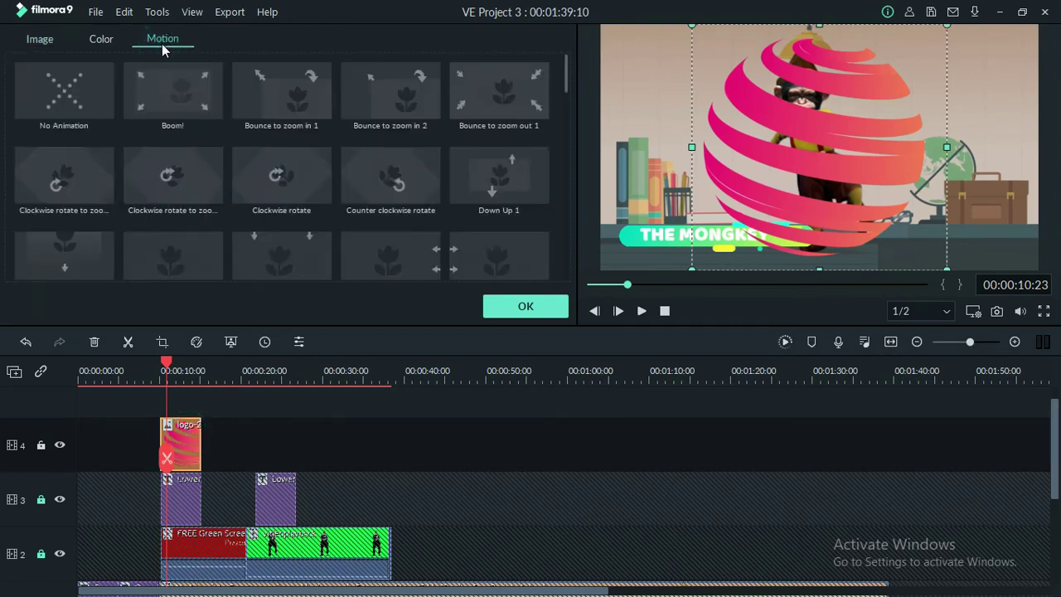
left_click(503, 93)
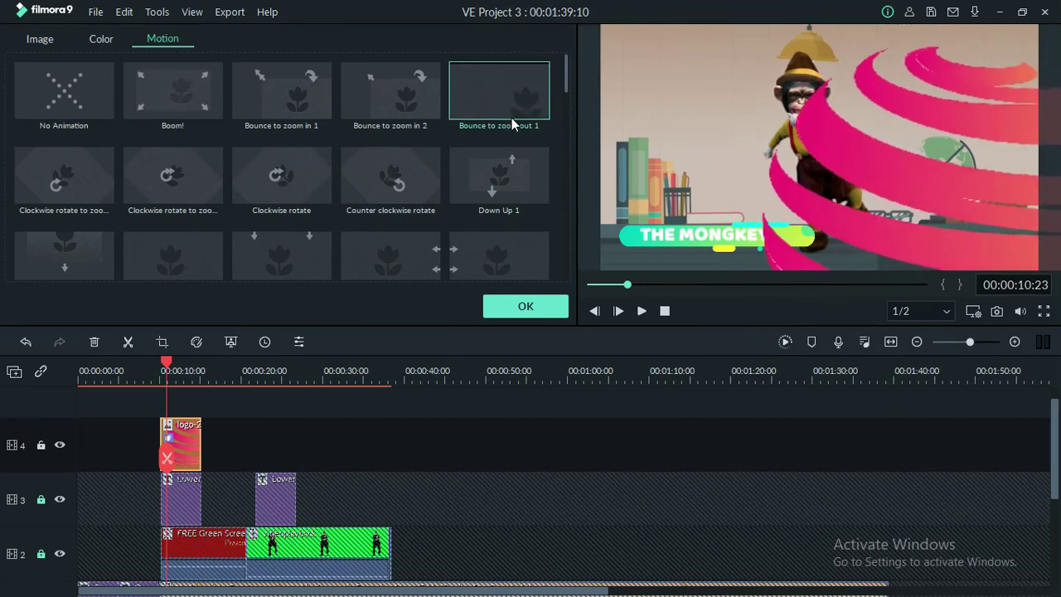
left_click(192, 84)
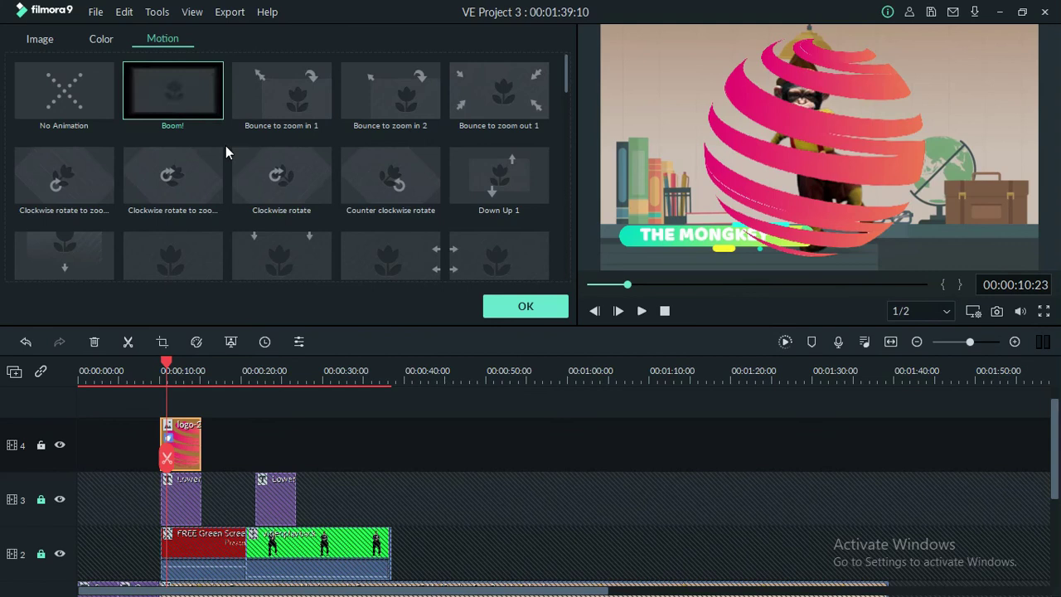
Step: Shrink the logo, place it in the upper-right corner of the video frame, and play the result
left_click(771, 206)
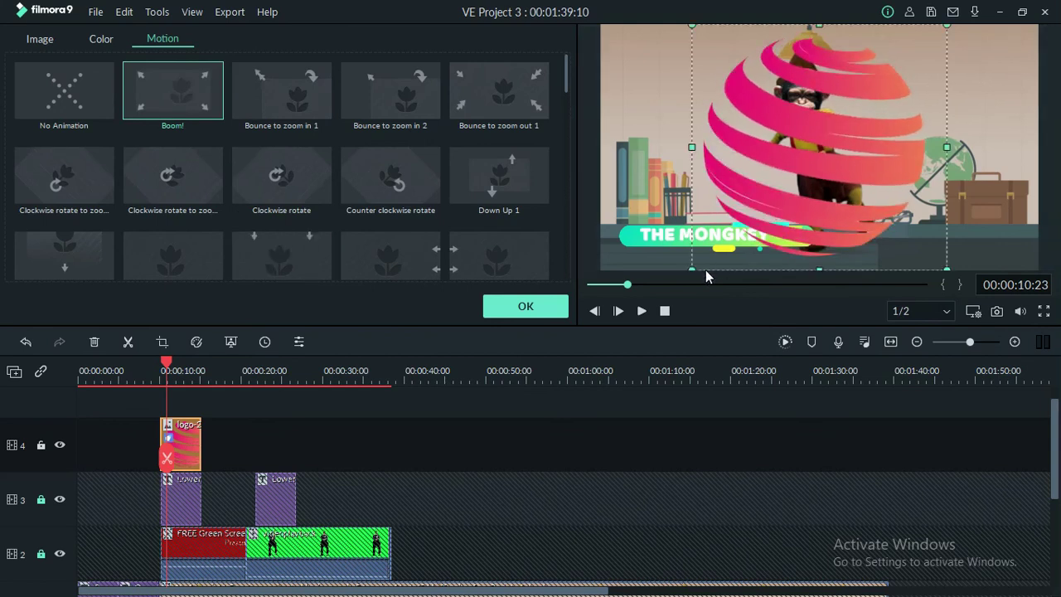
left_click_drag(692, 267, 794, 173)
left_click_drag(881, 133, 872, 97)
left_click_drag(914, 59, 988, 61)
left_click_drag(1020, 98, 1013, 54)
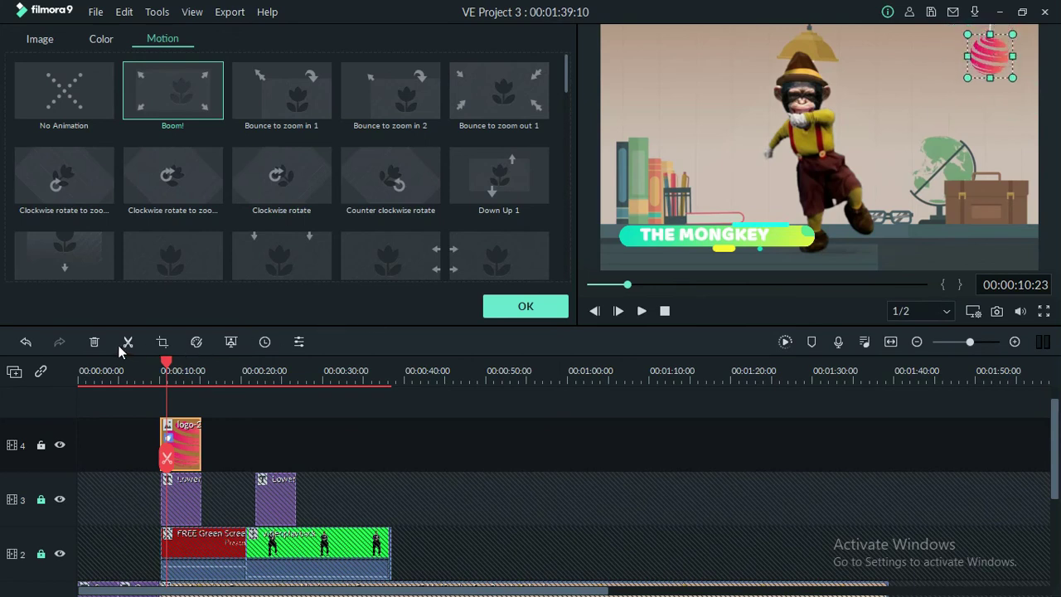
left_click(641, 311)
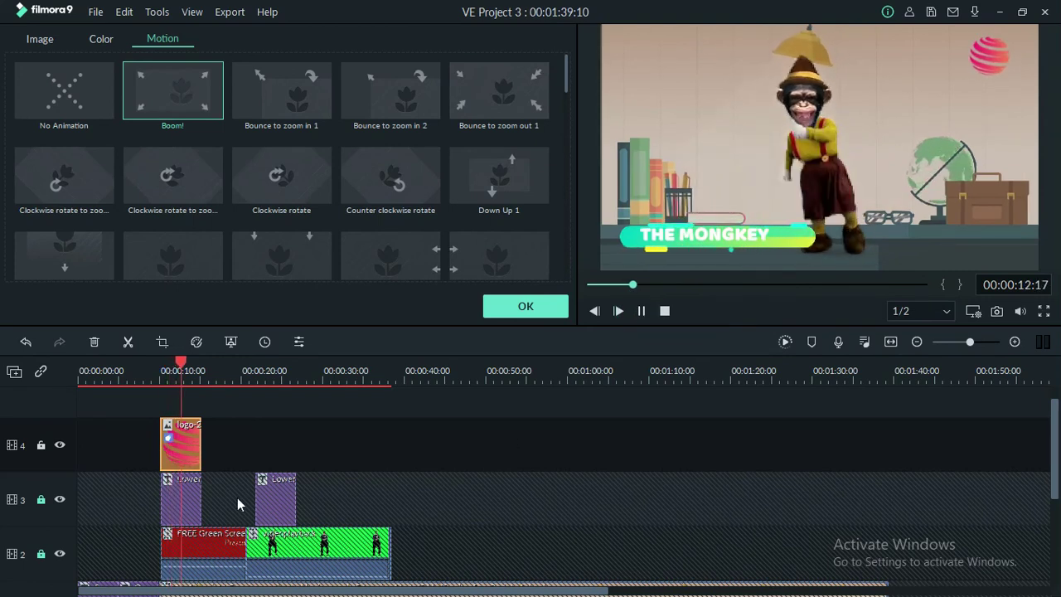
left_click(641, 311)
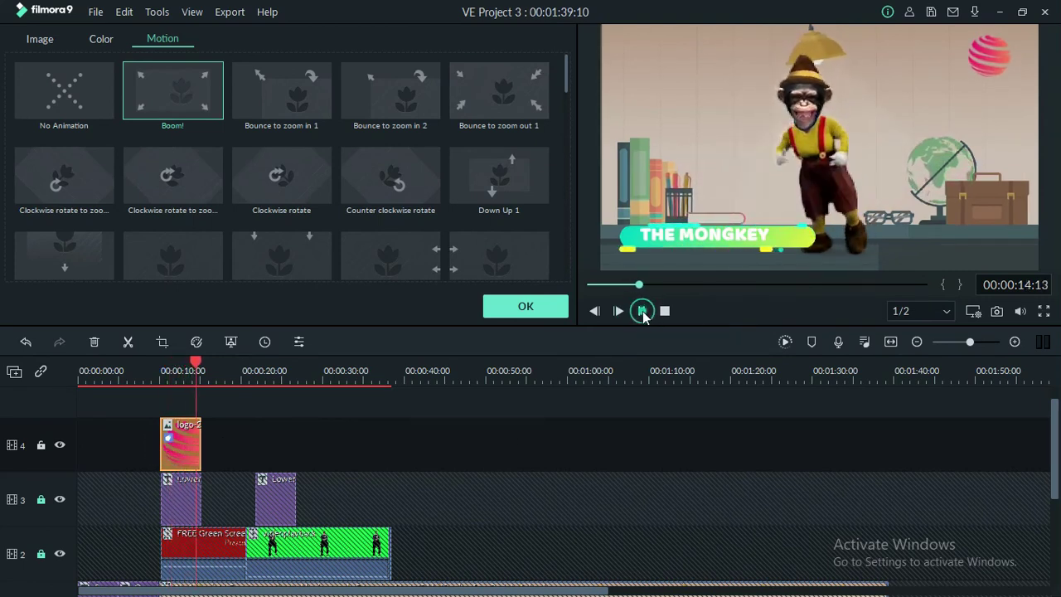
Step: Shorten the logo clip on track 4 to about 2 seconds and play it to check the motion
left_click(172, 446)
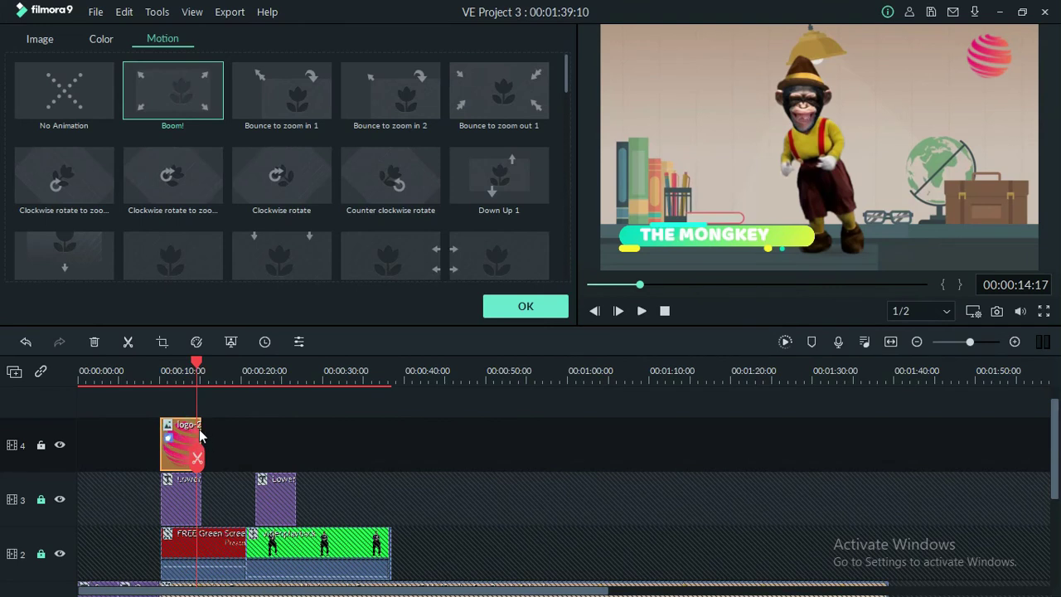
left_click_drag(202, 427, 176, 439)
left_click_drag(201, 376, 164, 369)
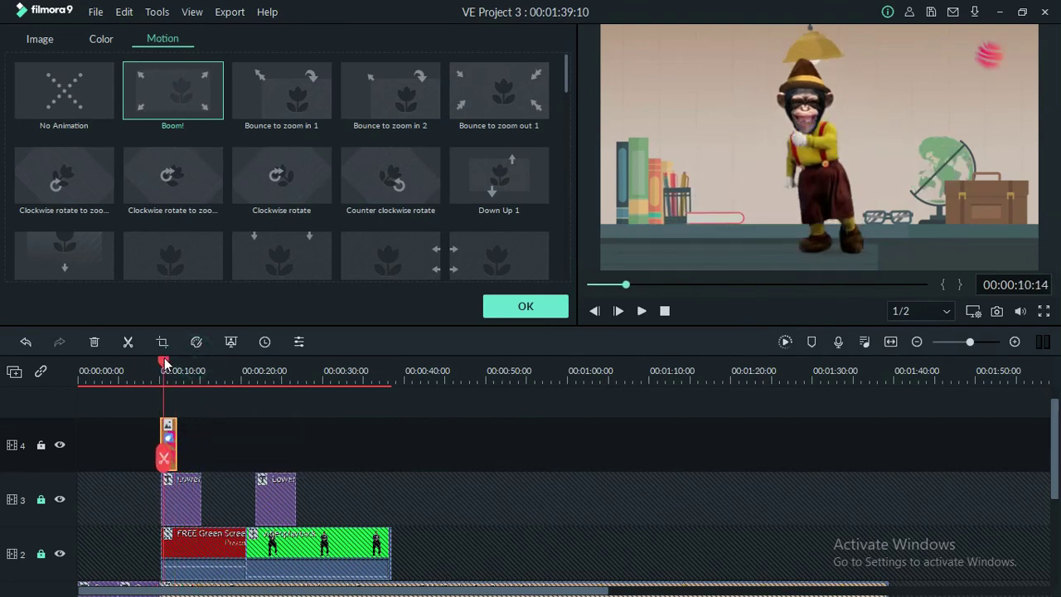
left_click(641, 311)
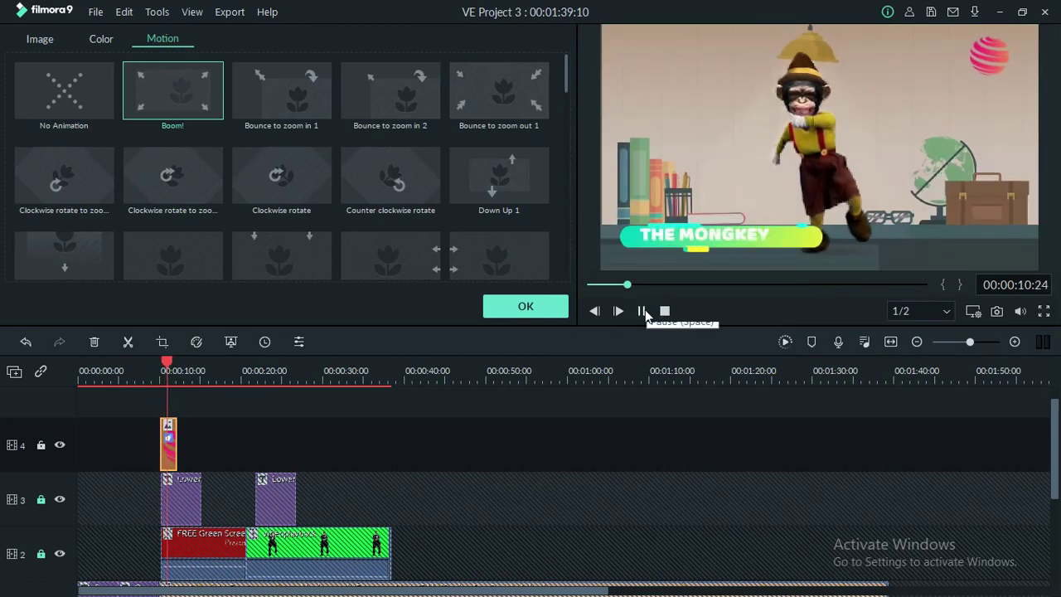
left_click(643, 312)
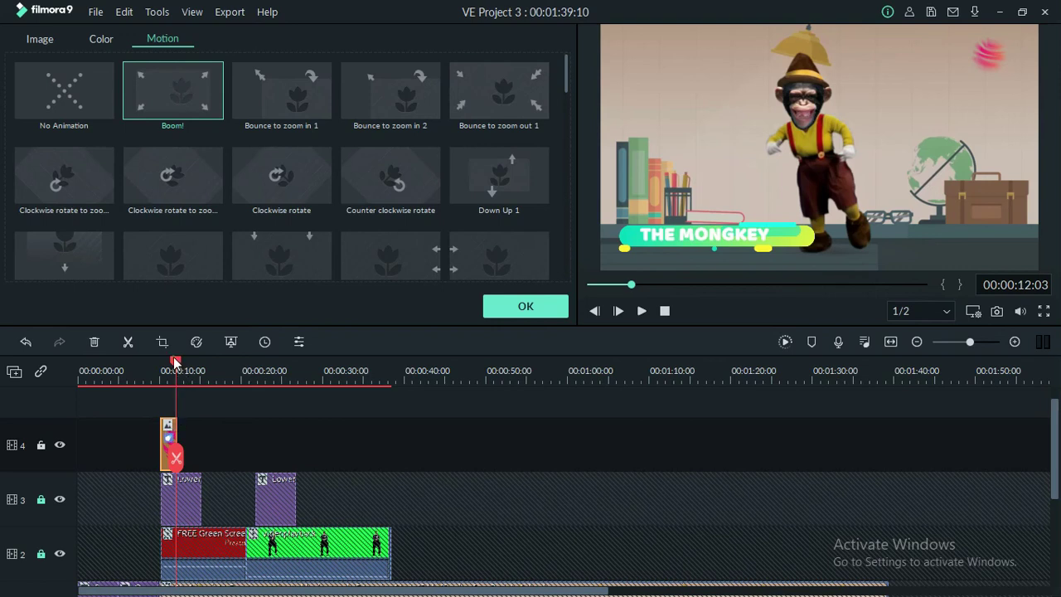
Step: Duplicate the shortened logo clip along track 4 to make four clips separated by gaps of about 2 seconds
left_click_drag(175, 363, 195, 362)
key("ctrl+v")
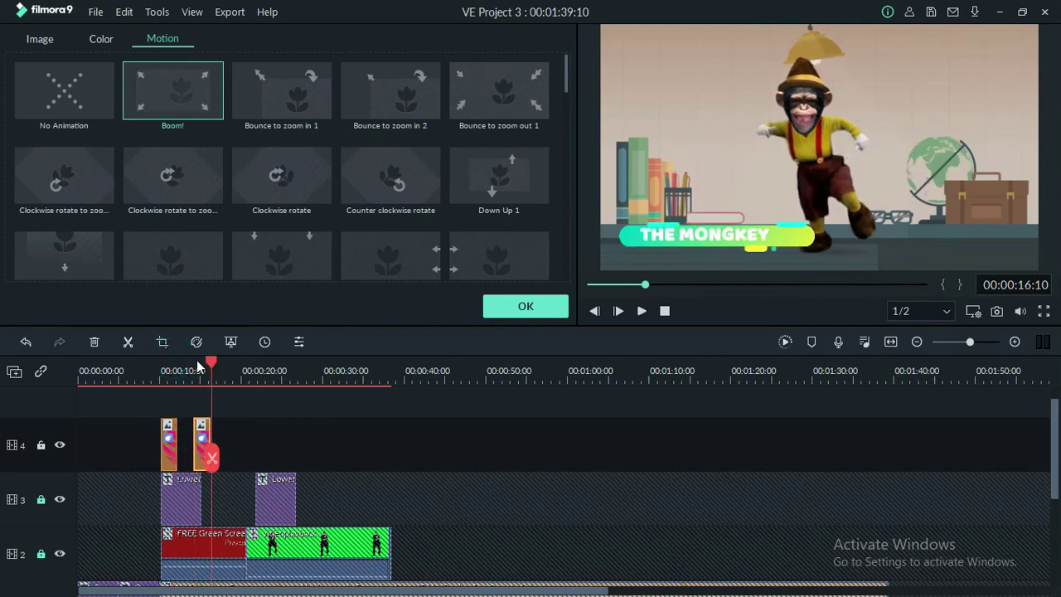
left_click_drag(279, 448, 150, 422)
left_click_drag(296, 443, 135, 424)
left_click_drag(234, 369, 231, 368)
key("ctrl+v")
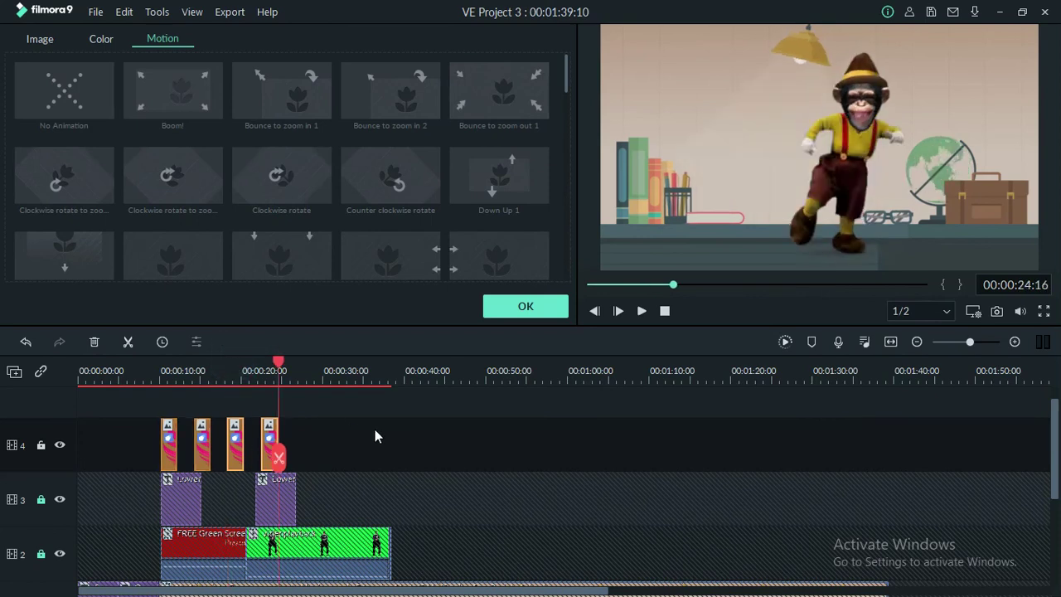
Step: Paste a copy of all four logo clips on track 4 at 00:00:27:07, and play the timeline from about 00:00:10:00
left_click_drag(403, 434, 141, 422)
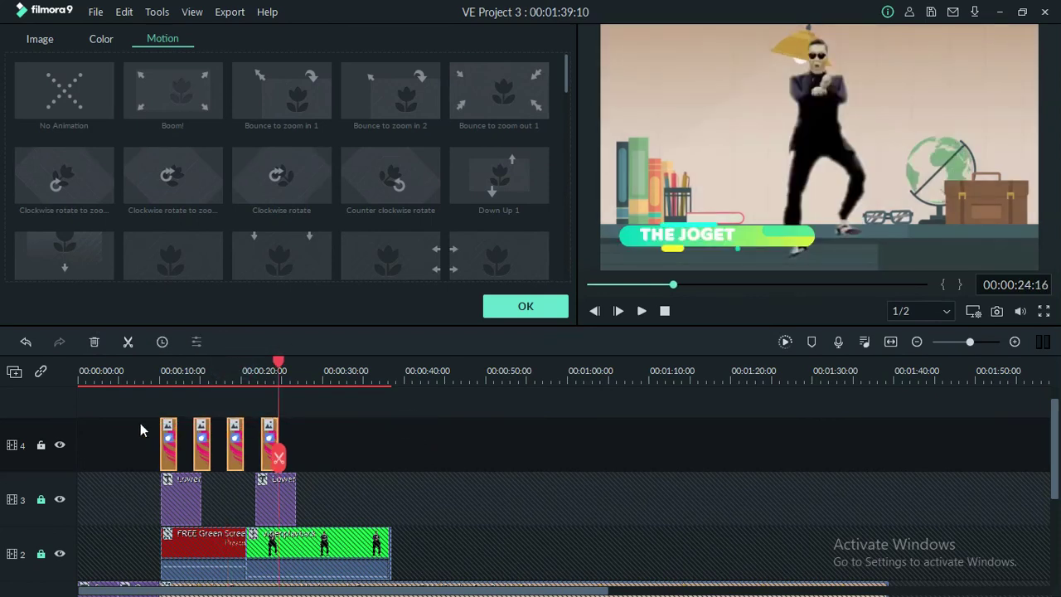
left_click(300, 373)
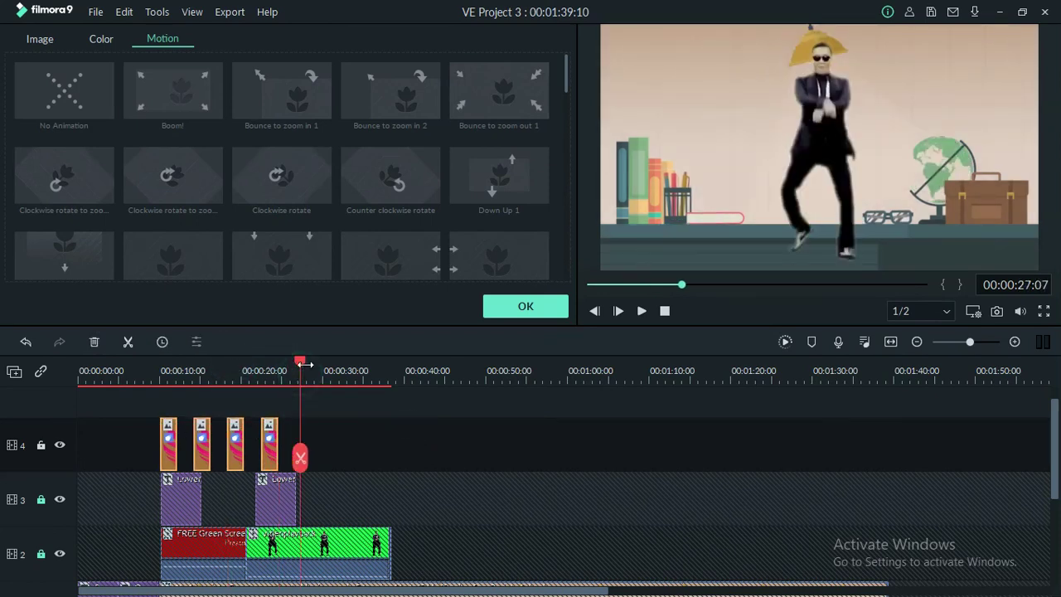
key("ctrl+v")
left_click_drag(419, 365, 160, 371)
key("space")
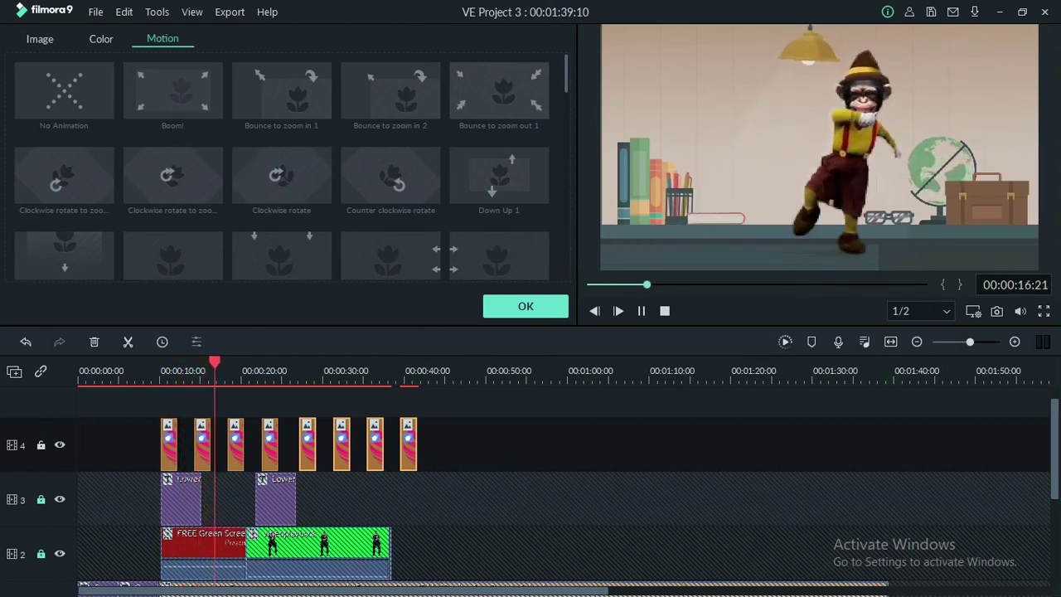
left_click(645, 307)
Step: Switch to File Explorer and open the parent folder of Bahan Tutorial
key("alt+Tab")
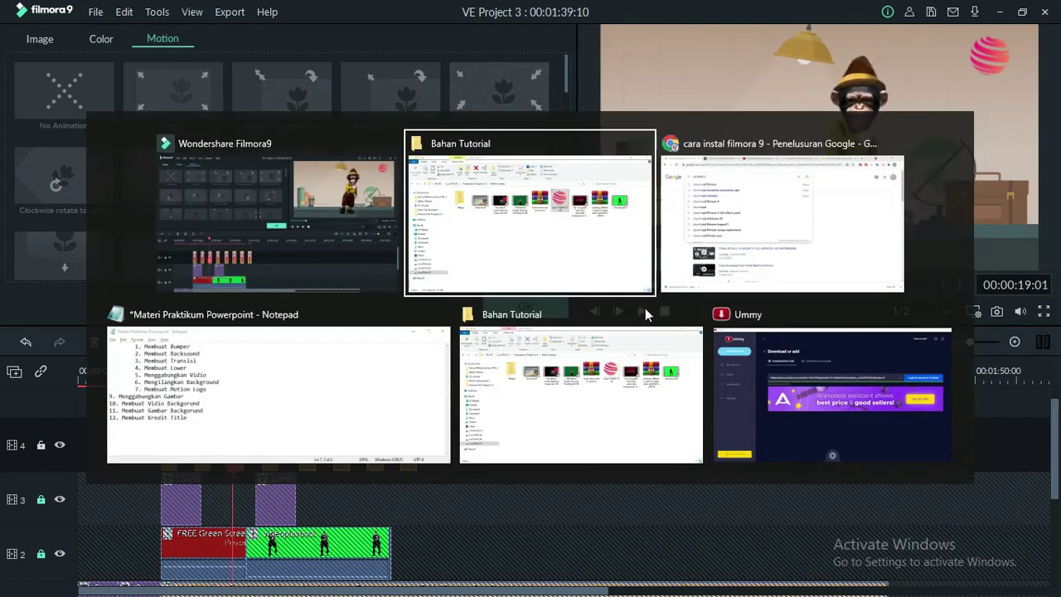
key("alt+Tab")
key("alt+Tab")
key("alt+Tab")
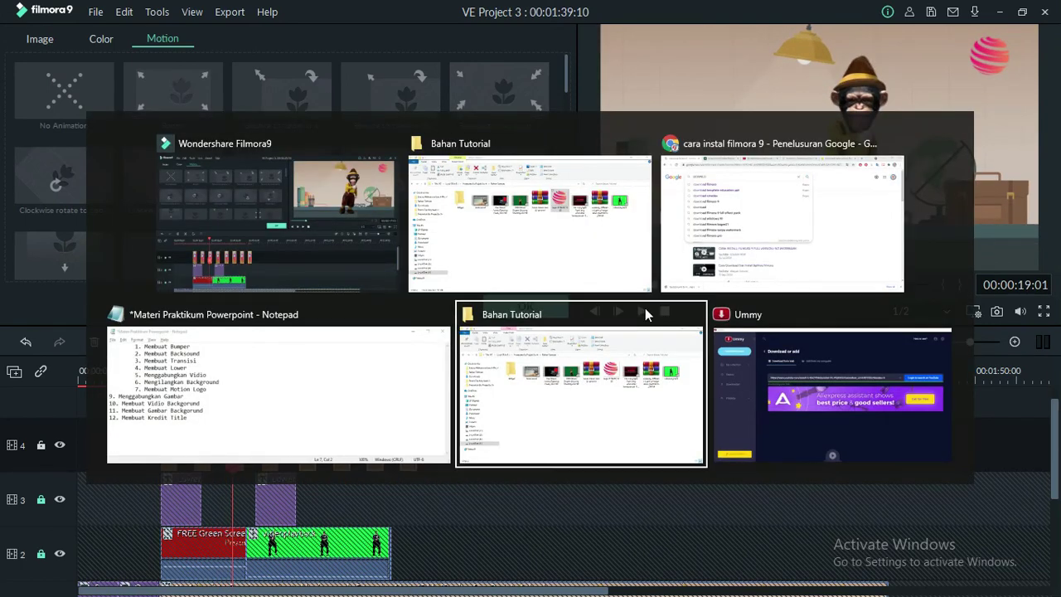
left_click(320, 123)
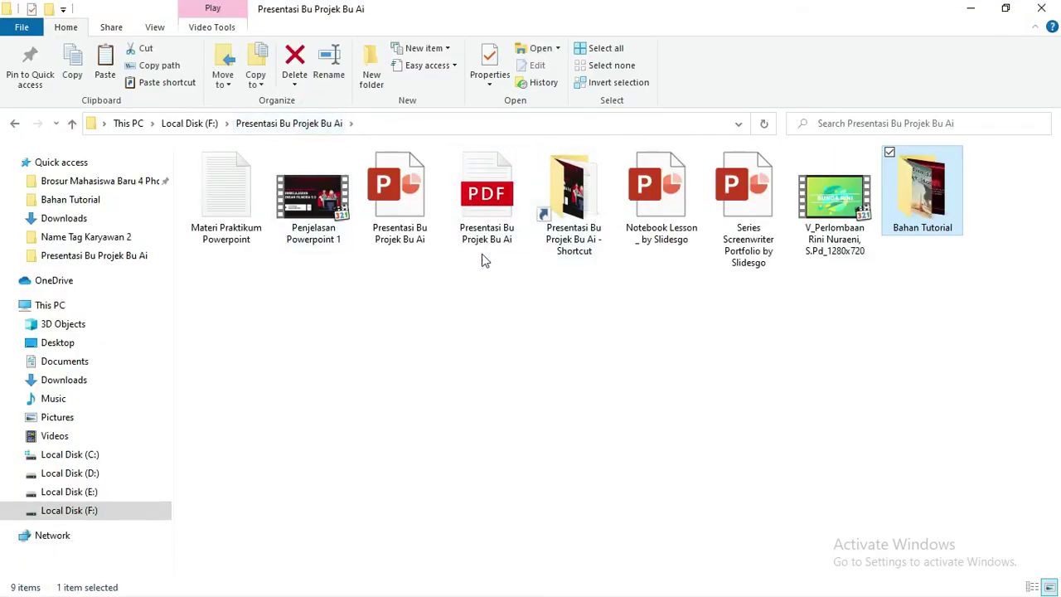
Step: Preview the V_Perlombaan example video from about 00:48 to see its lower title and logo, and close the player
left_click(848, 214)
double_click(848, 214)
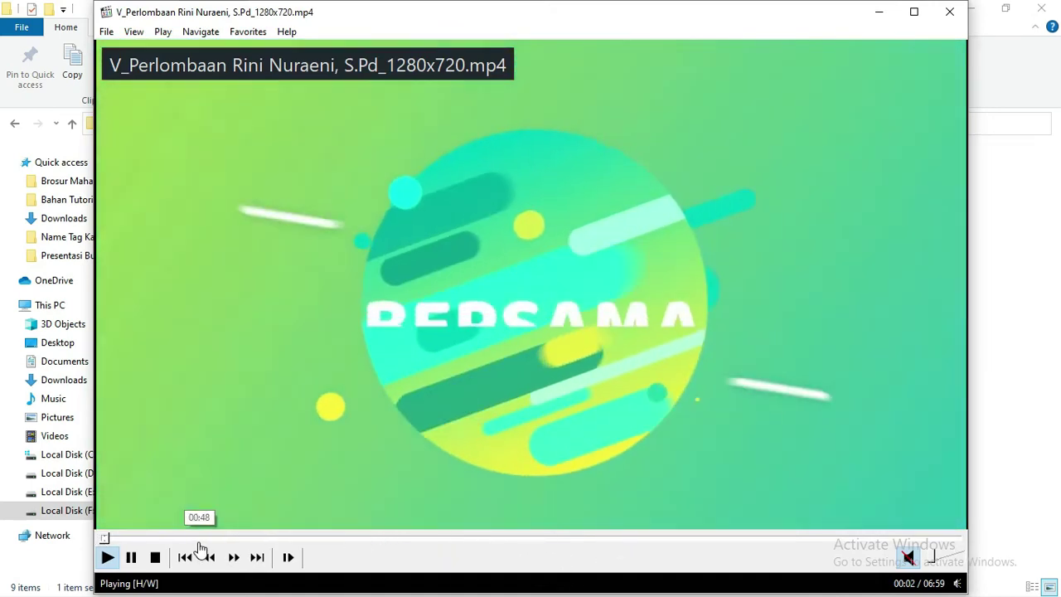
left_click(197, 537)
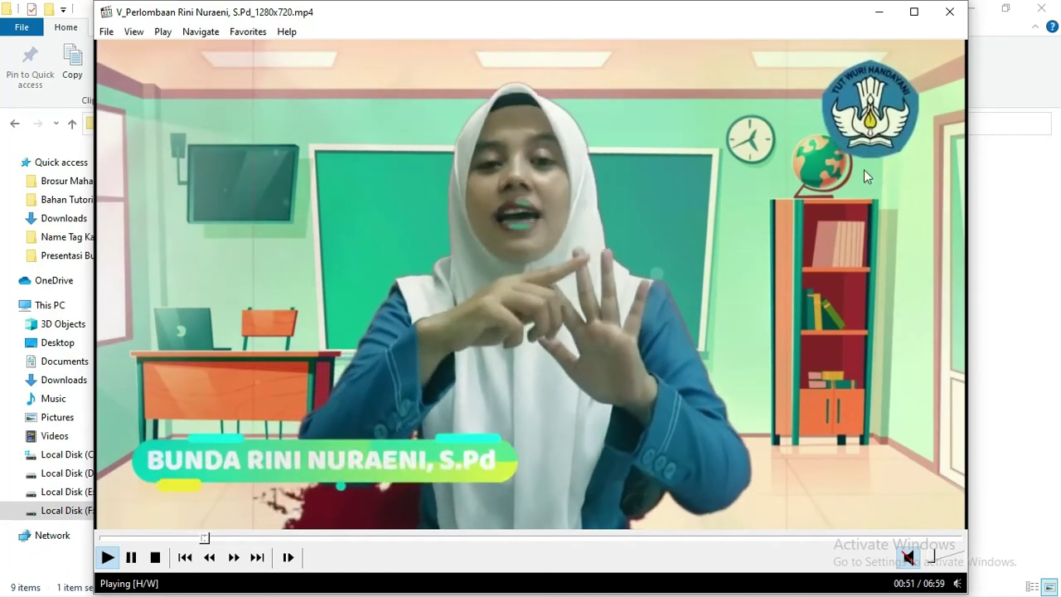
left_click(951, 12)
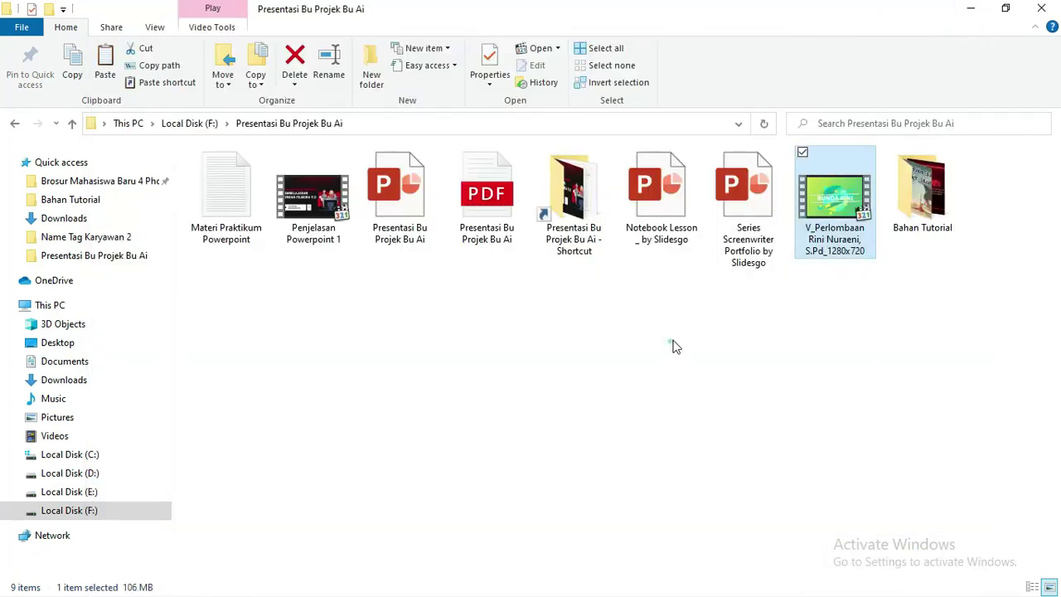
Step: Switch to the Materi Praktikum Powerpoint list in Notepad and indent item 9, Menggabungkan Gambar, to match the items above
key("alt+Tab")
key("alt+Tab")
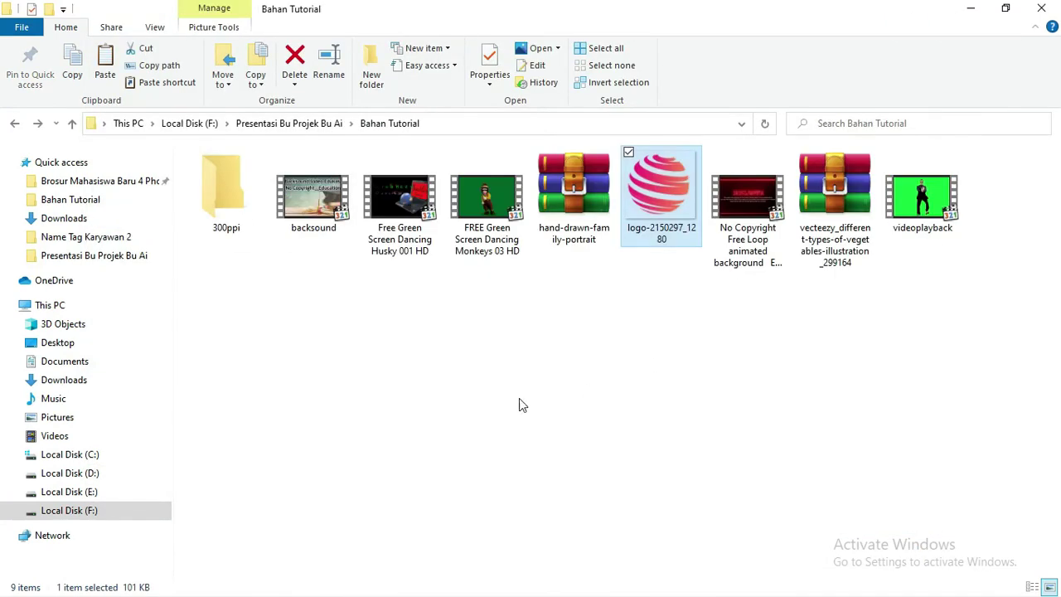
key("alt+Tab")
key("alt+Tab")
key("alt+Tab")
key("alt+Tab")
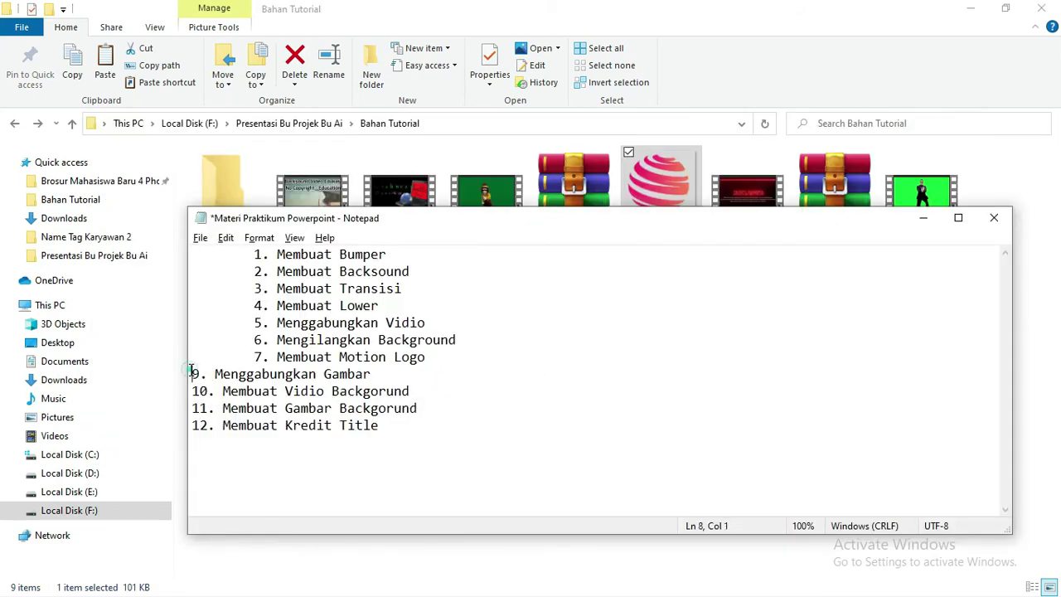
key("Tab")
left_click_drag(407, 214, 420, 211)
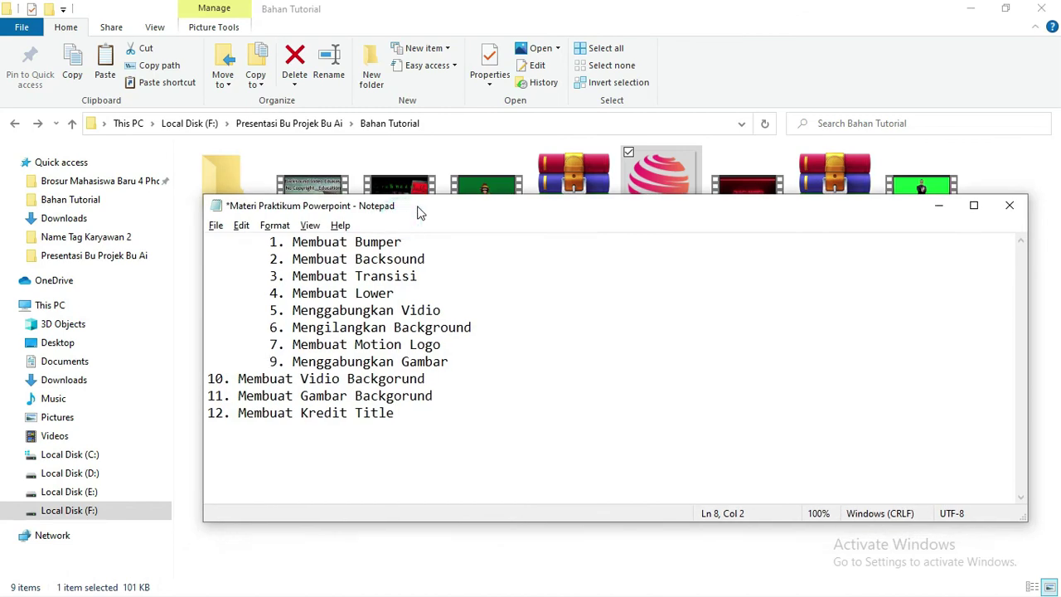
Step: Switch to File Explorer and extract the vecteezy vegetables illustration archive directly into the Bahan Tutorial folder
key("alt+Tab")
key("alt+Tab")
key("alt+Tab")
key("alt+Tab")
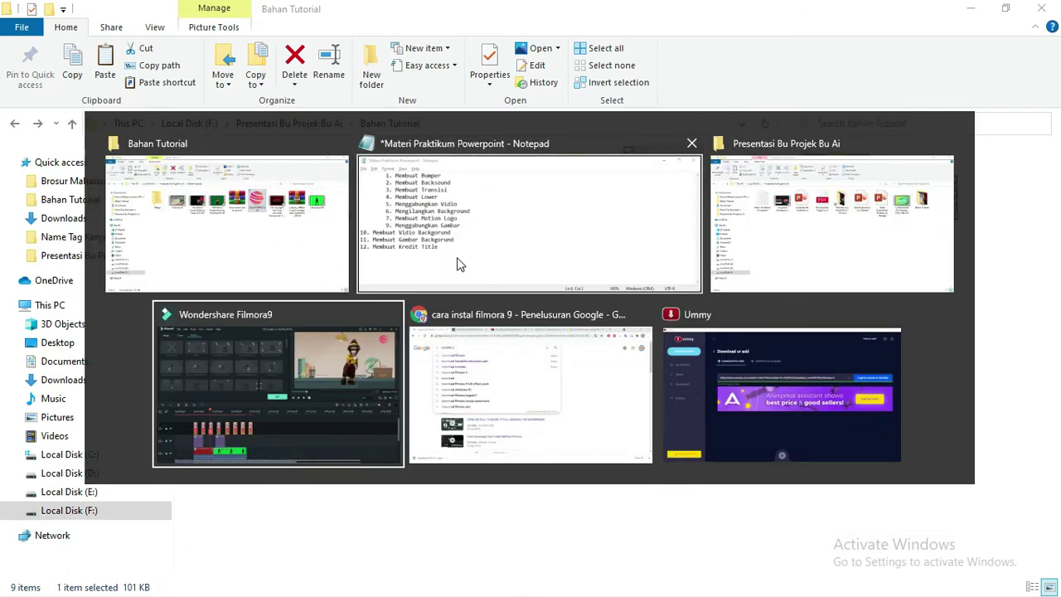
left_click(497, 306)
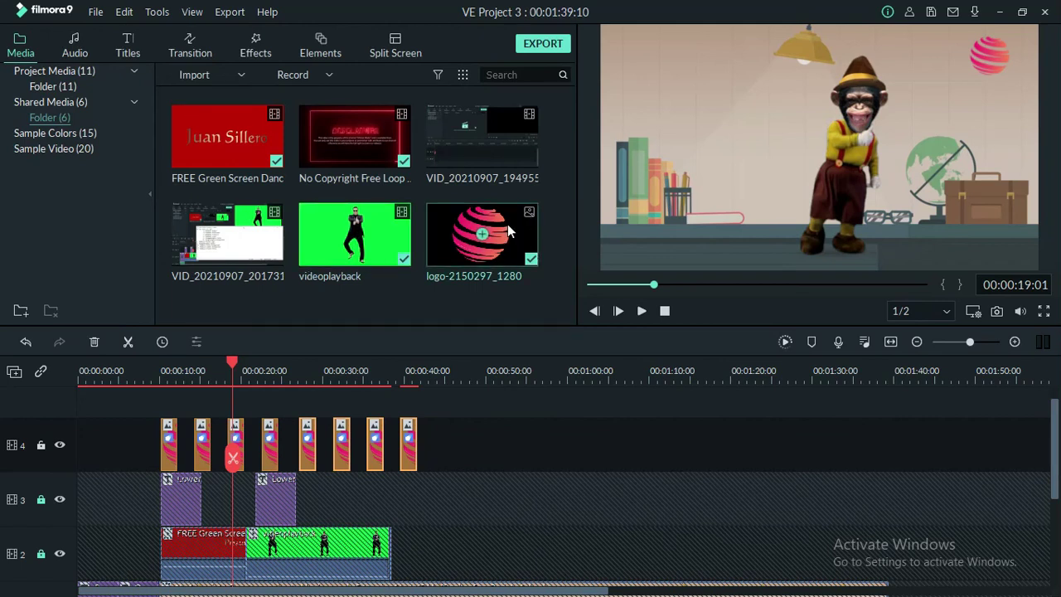
key("alt+Tab")
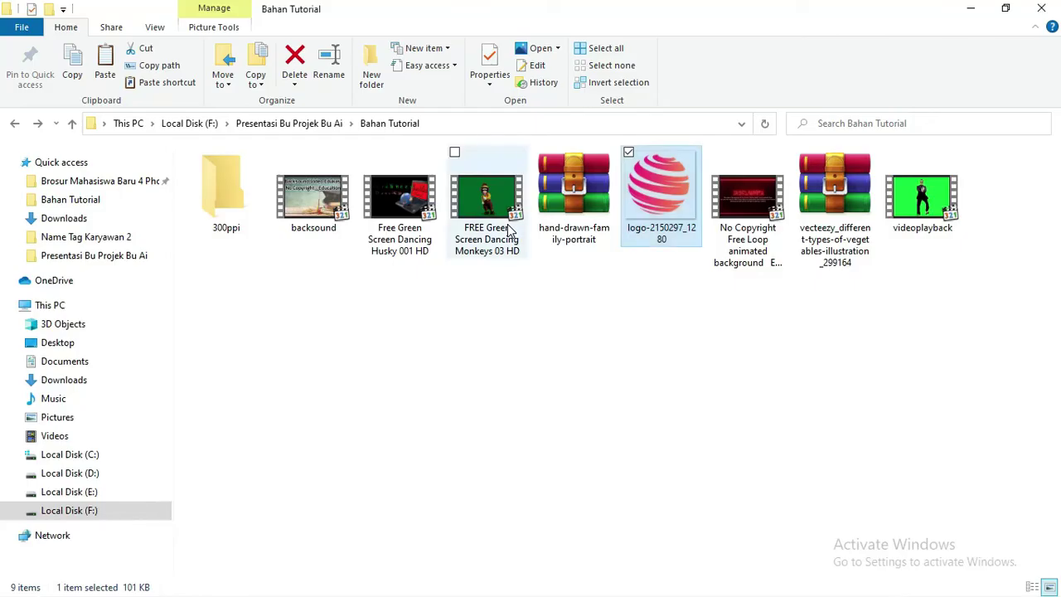
left_click(829, 187)
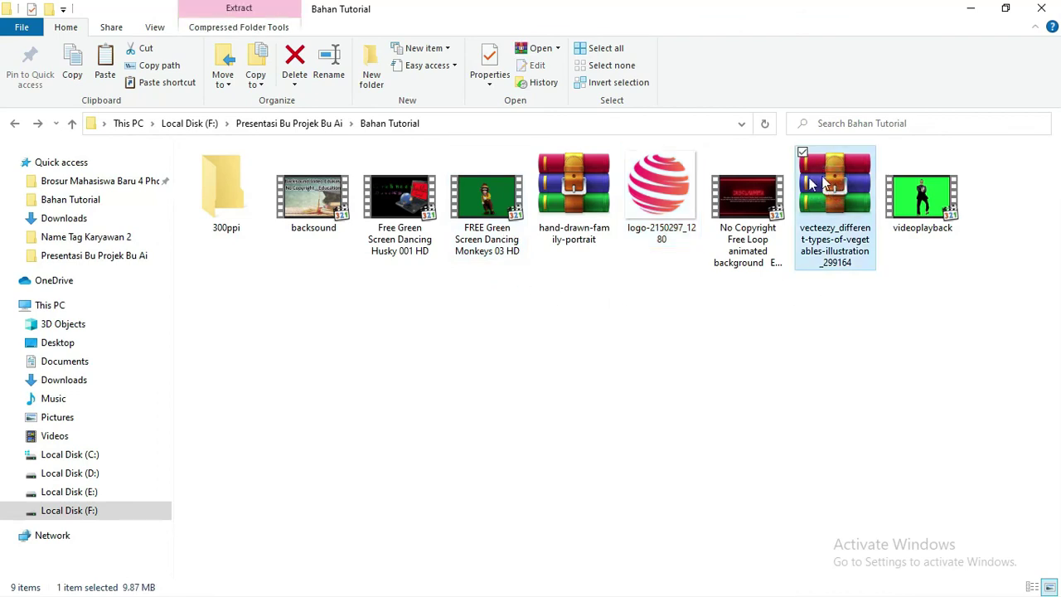
right_click(844, 202)
left_click(779, 283)
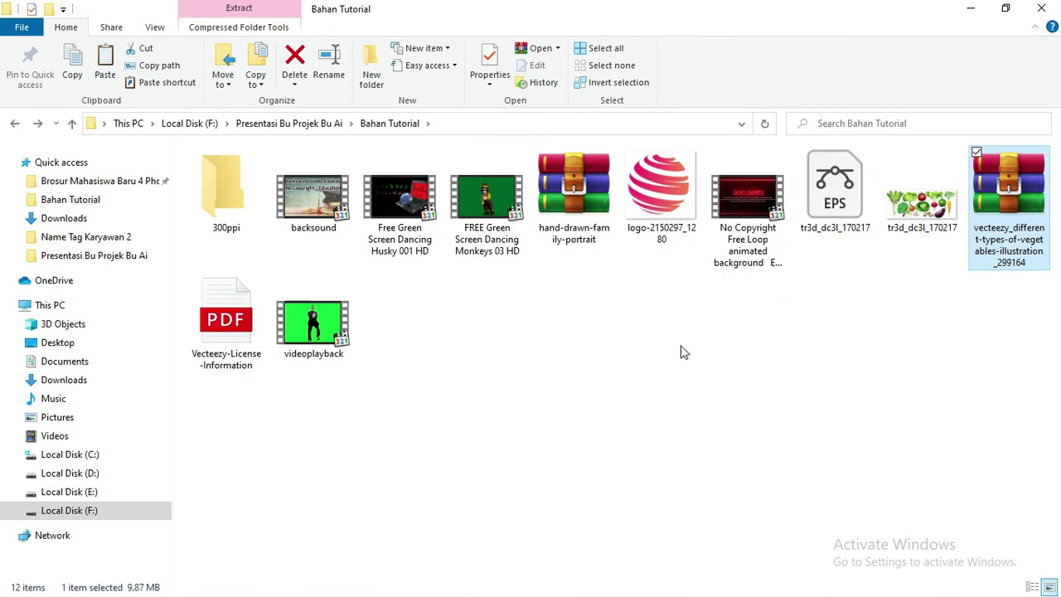
Step: Import the extracted tr3d_dc3l_170217 vegetable image into Filmora's shared media folder
left_click(922, 217)
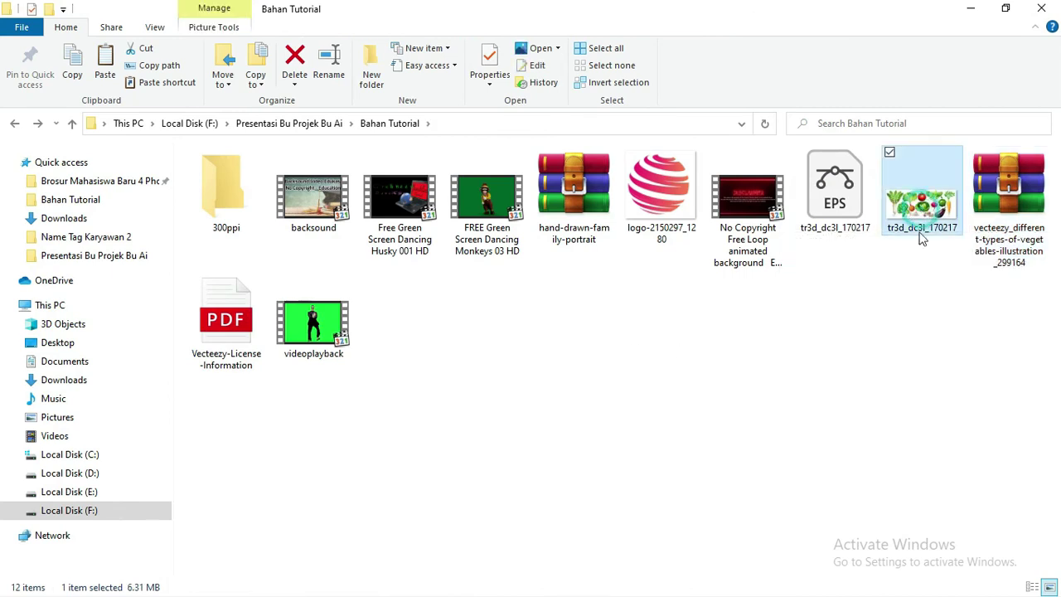
key("super+Tab")
left_click_drag(696, 417, 424, 308)
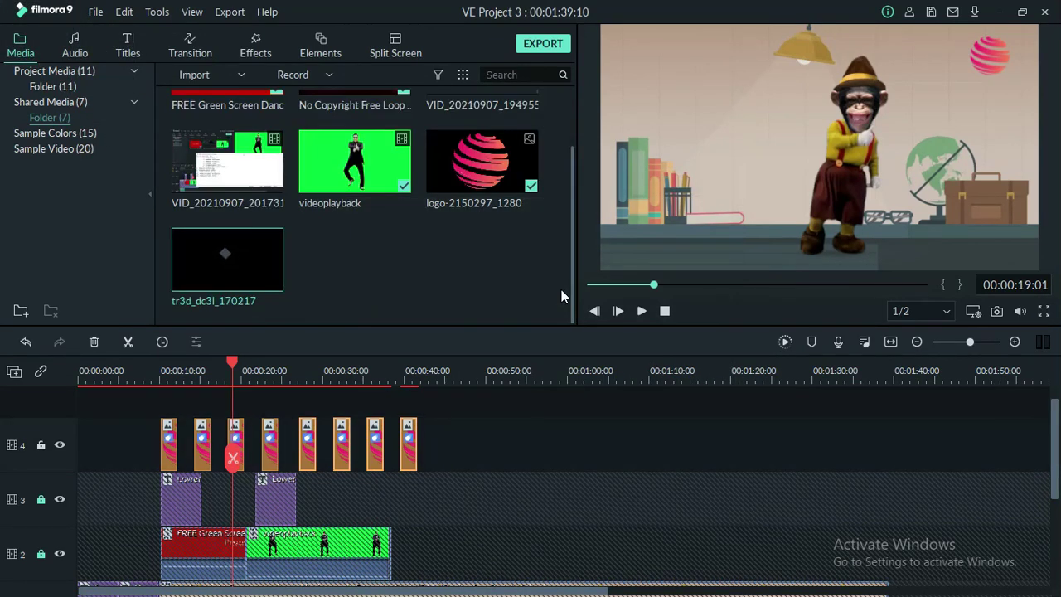
Step: Unlock video track 2 and lock track 4 with the logo clips
scroll(345, 368, "down", 1)
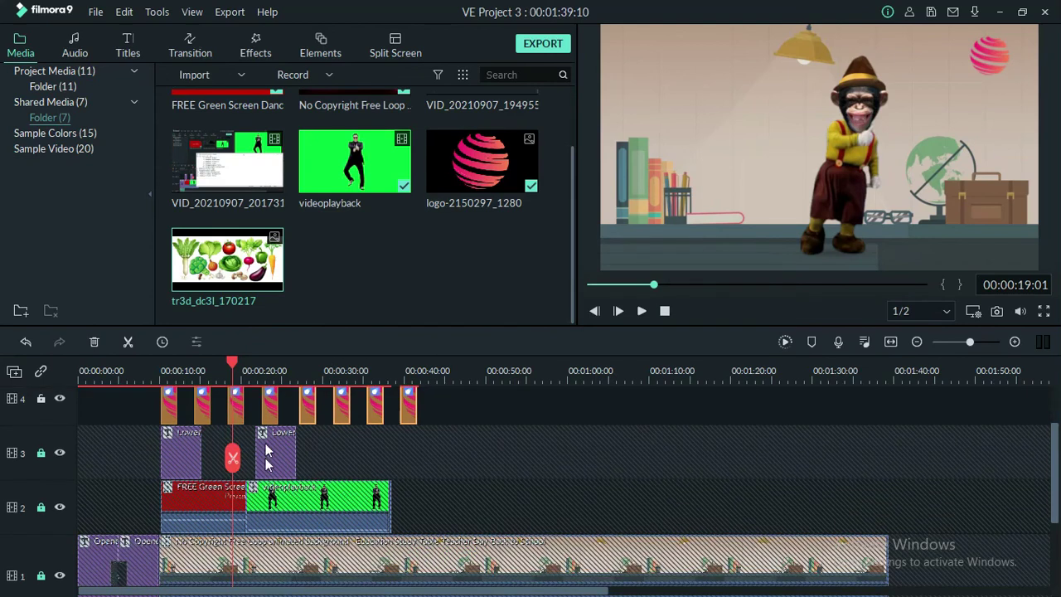
left_click(40, 508)
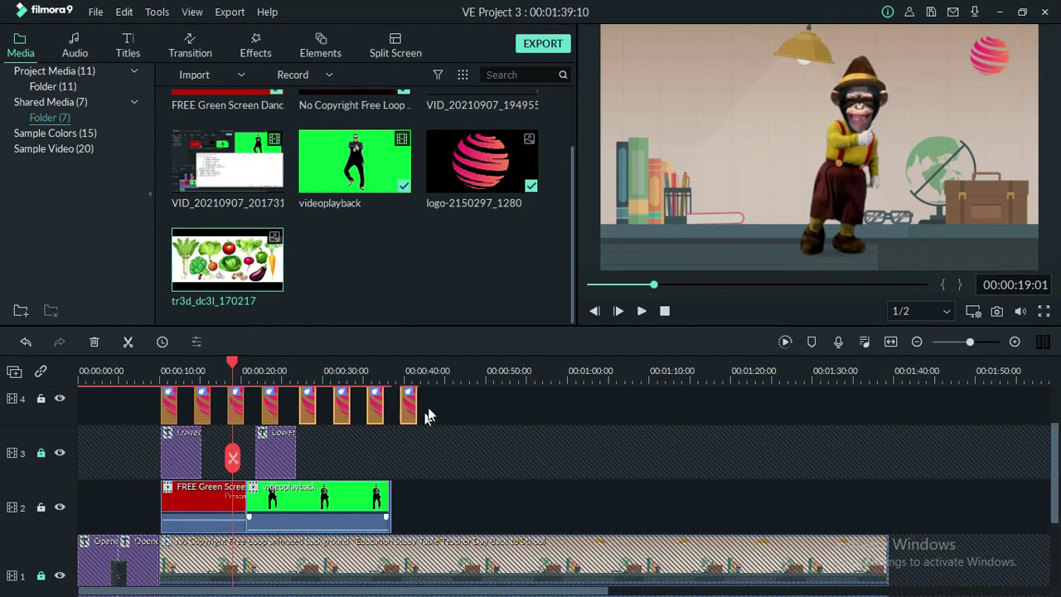
left_click_drag(416, 372, 393, 366)
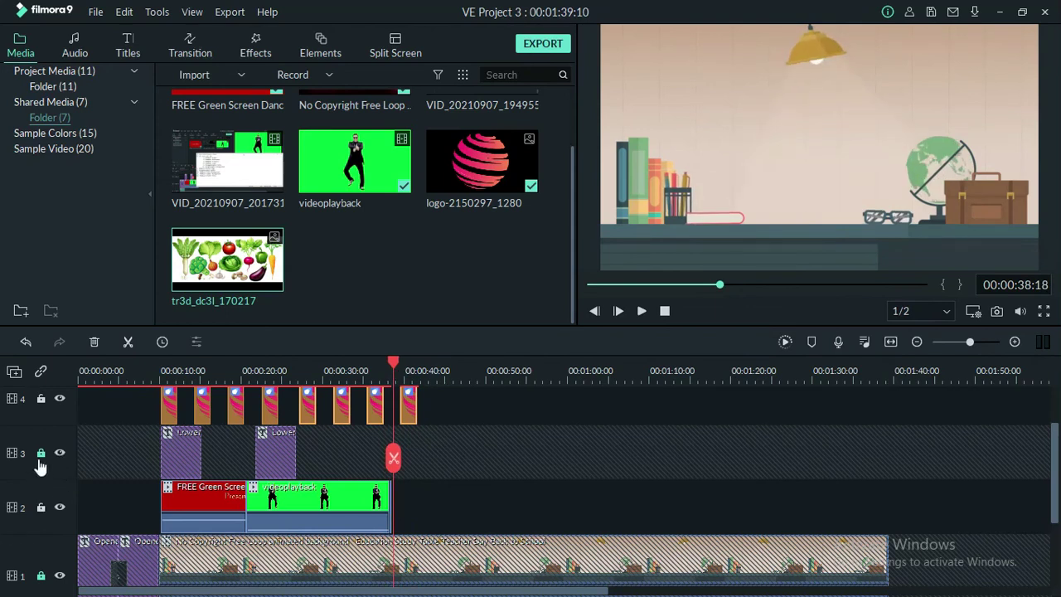
left_click(41, 401)
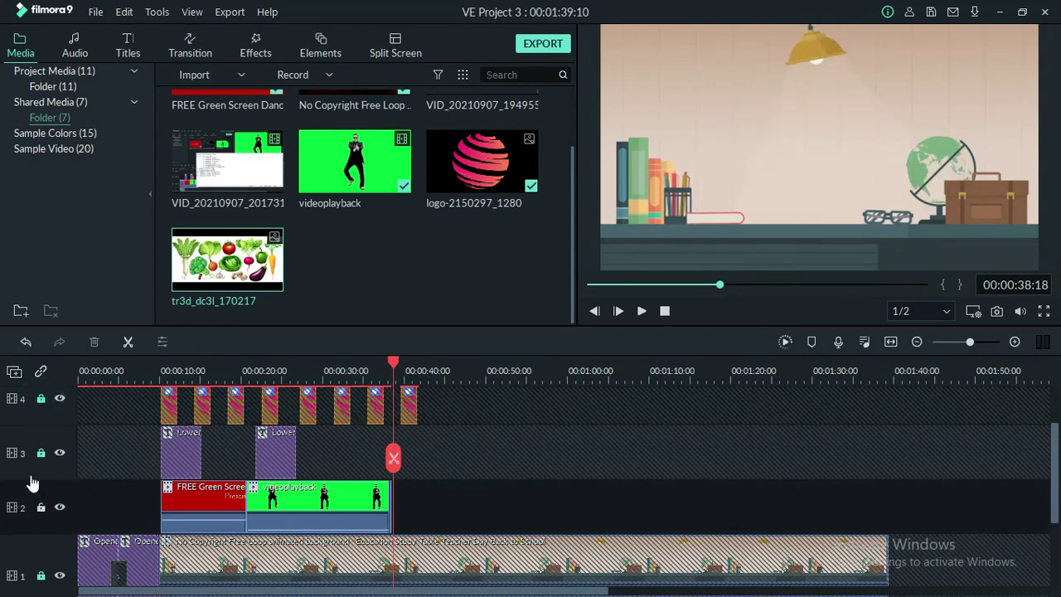
Step: Place the tr3d_dc3l_170217 image on track 2 directly after the videoplayback clip, at about 00:00:38:11
left_click_drag(399, 363, 391, 363)
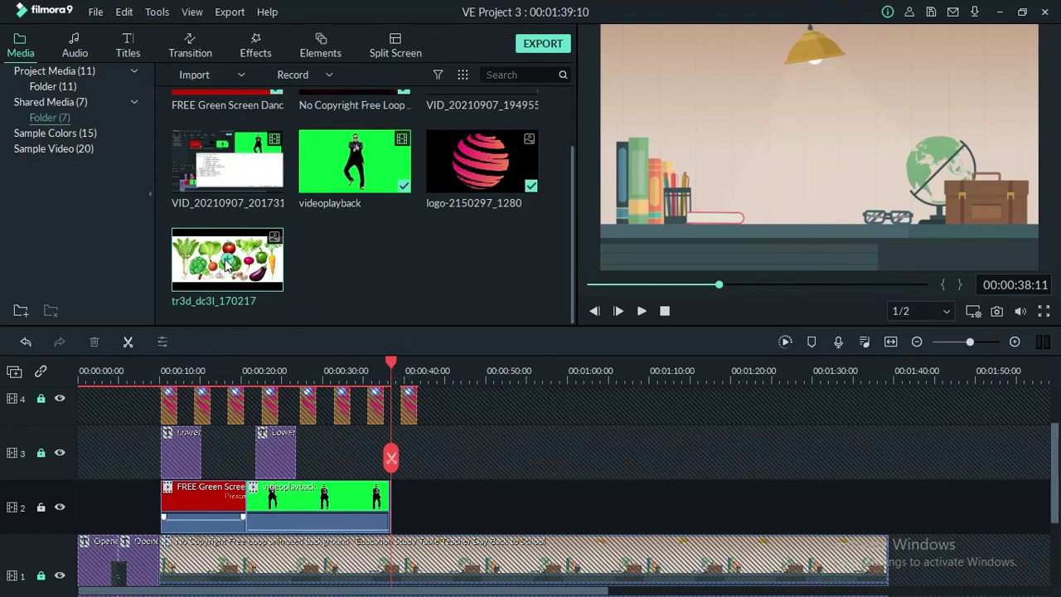
left_click_drag(228, 264, 411, 506)
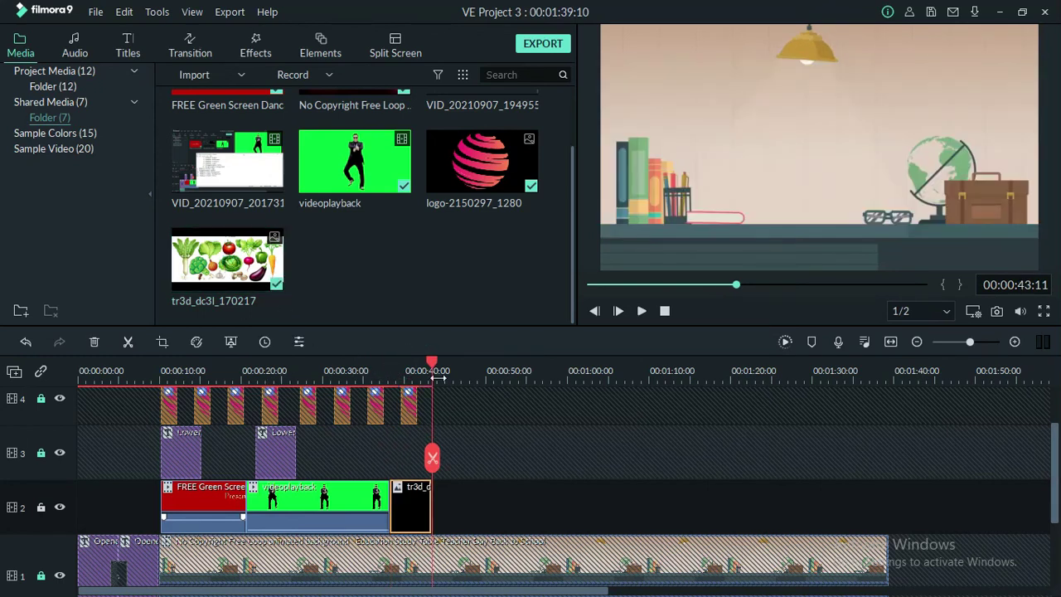
scroll(406, 364, "down", 1)
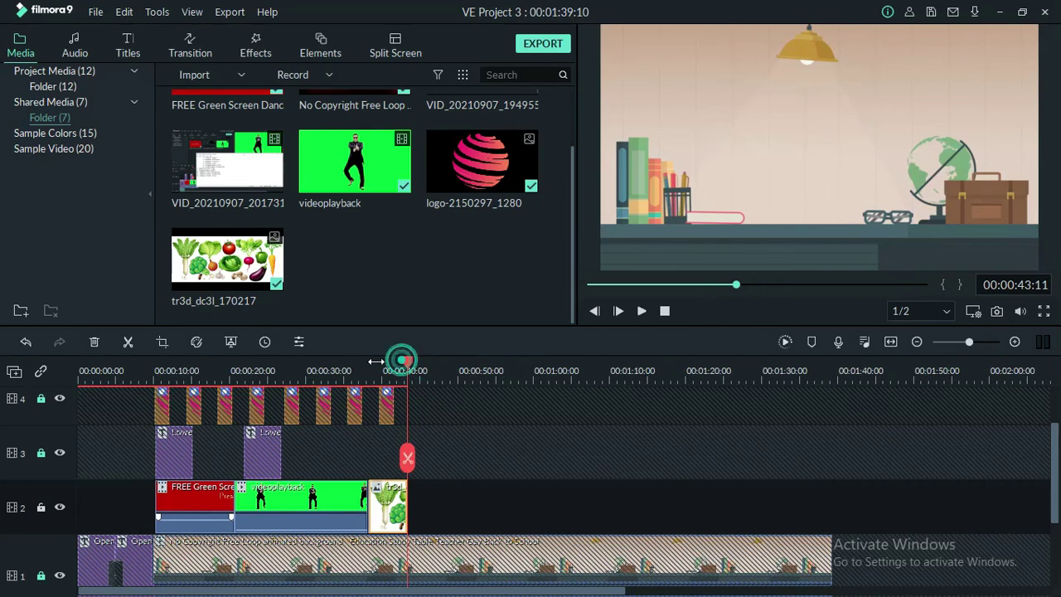
scroll(377, 361, "down", 1)
scroll(377, 361, "up", 1)
Step: Enlarge and reposition the vegetable image in the preview until it fills the whole frame, and check it at 00:00:40:08
left_click(369, 364)
mouse_move(369, 370)
left_mouse_down()
mouse_move(349, 370)
mouse_move(371, 370)
left_mouse_up()
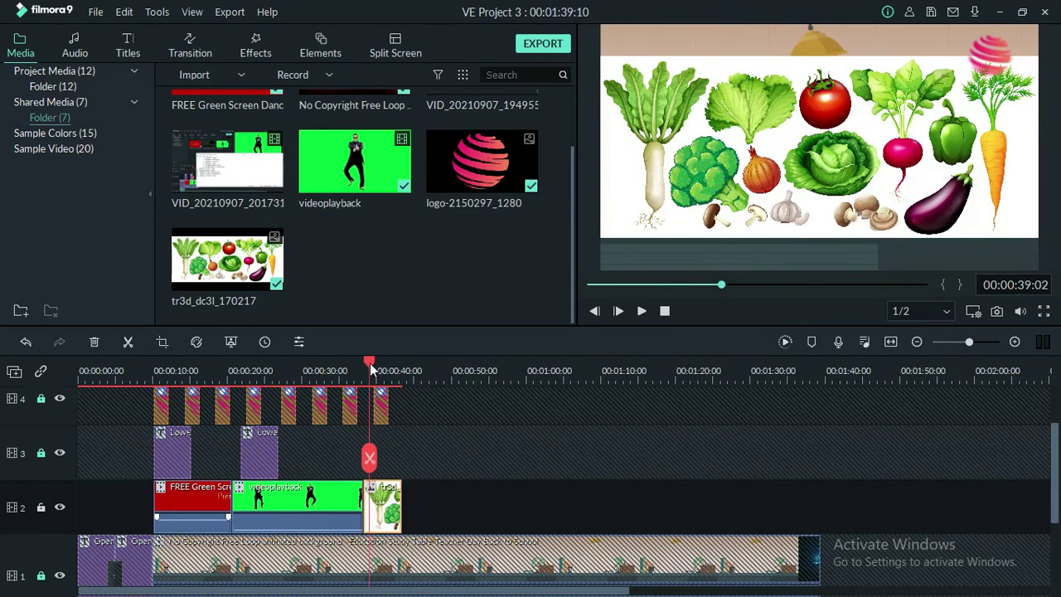
left_click(722, 174)
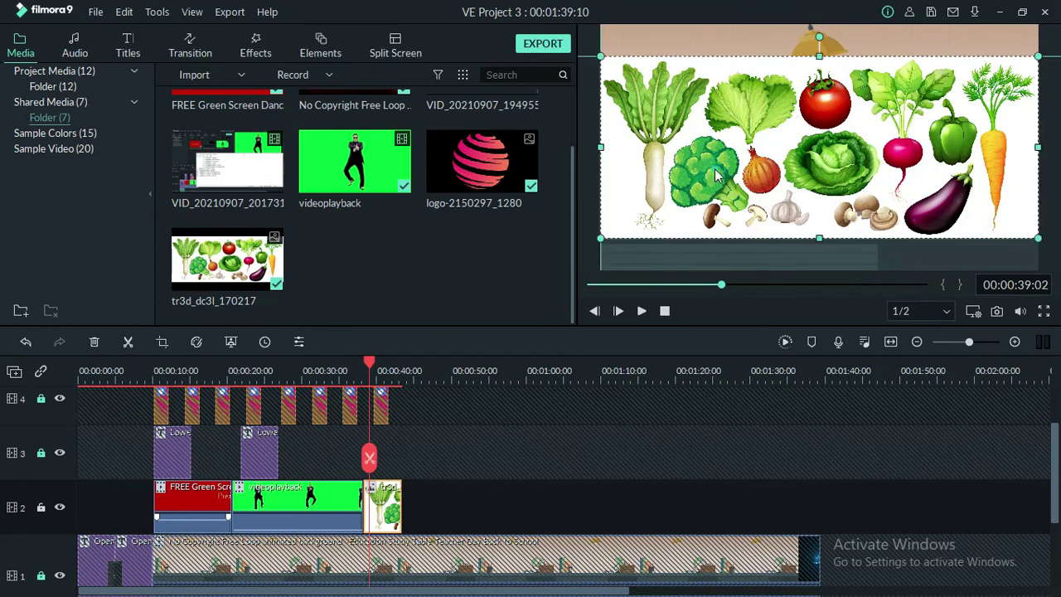
left_click_drag(602, 240, 561, 297)
left_click_drag(687, 195, 665, 154)
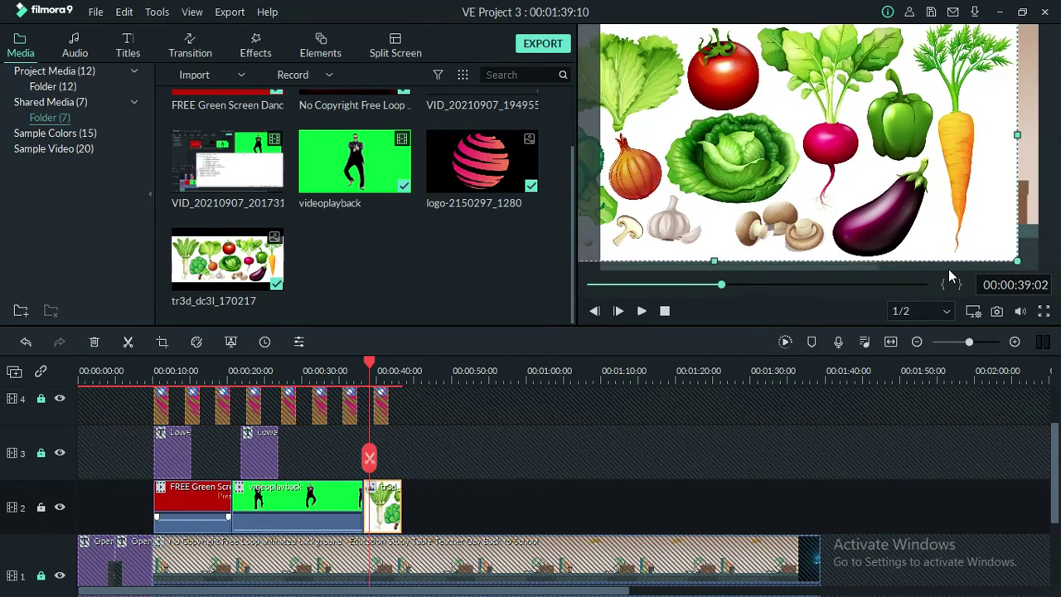
left_click_drag(1019, 260, 1047, 278)
mouse_move(369, 365)
left_mouse_down()
mouse_move(351, 367)
mouse_move(379, 369)
left_mouse_up()
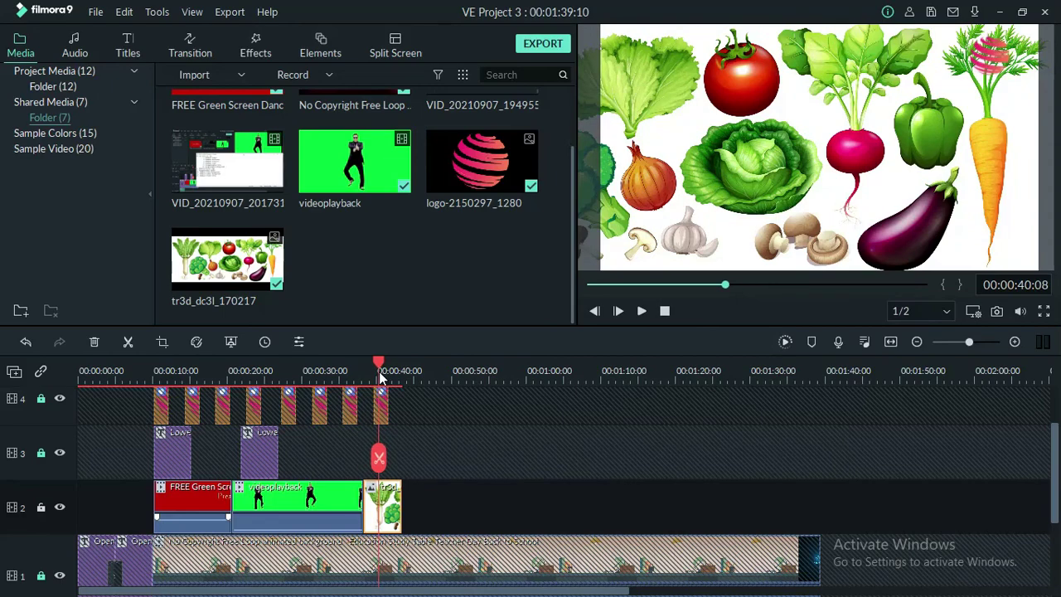
Step: Switch to the Notepad list and indent item 10, Membuat Vidio Backgorund, to match the items above
key("alt+Tab")
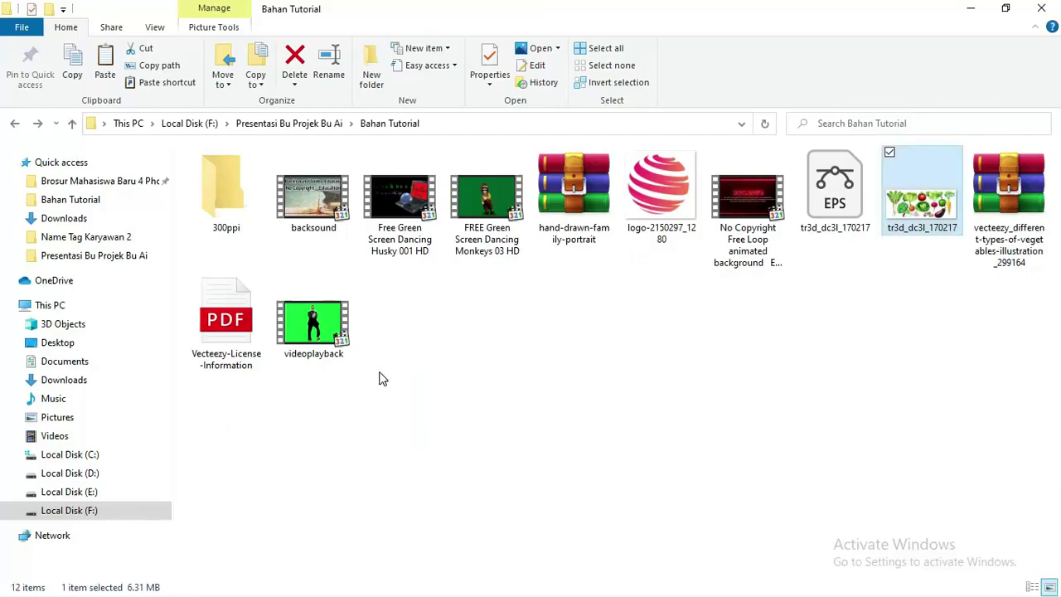
key("alt+Tab")
key("alt+Tab")
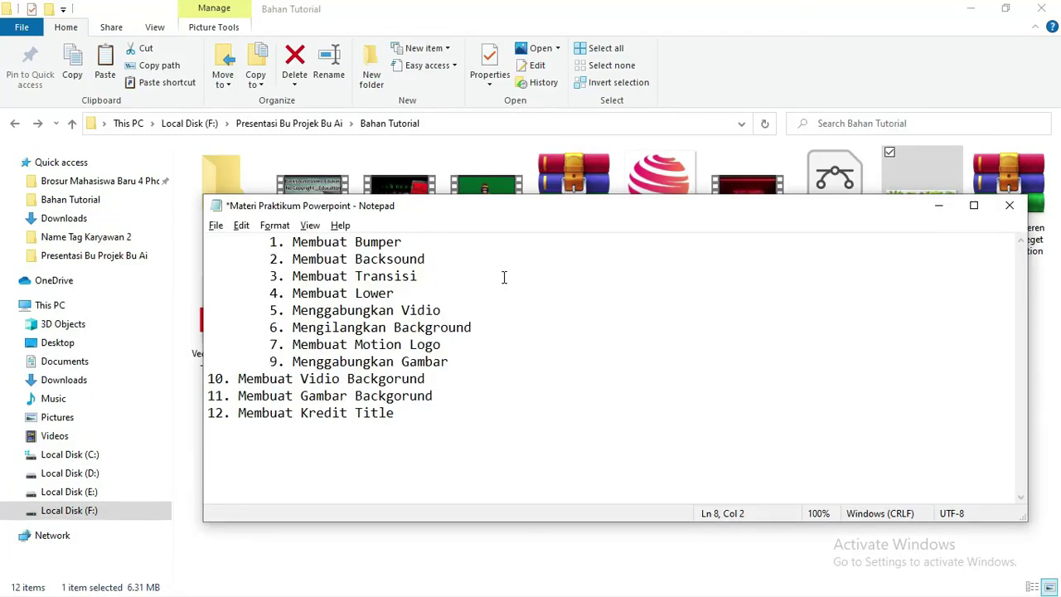
left_click_drag(436, 218, 483, 208)
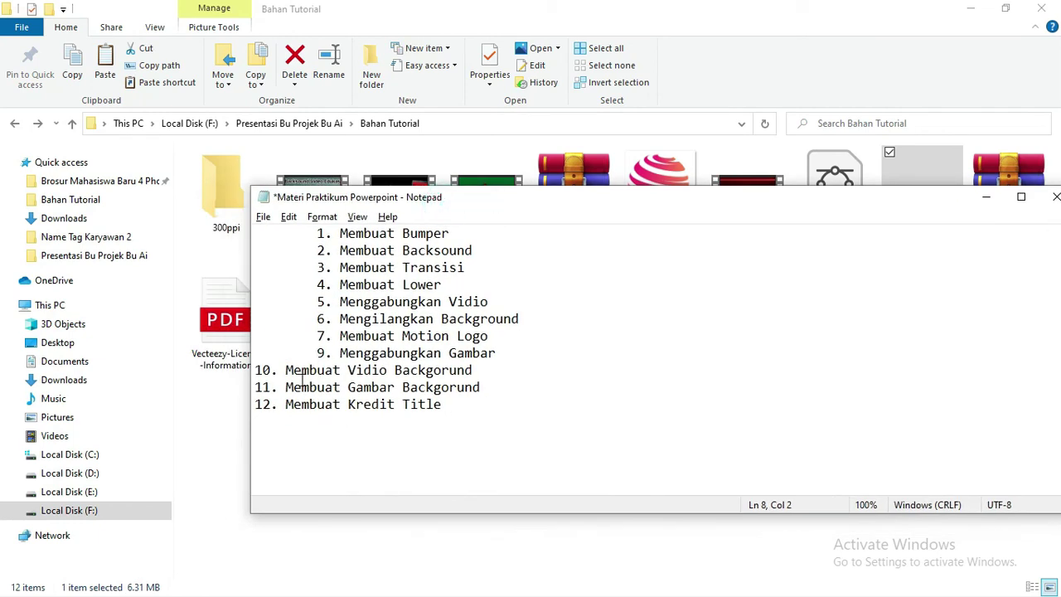
left_click(258, 371)
key("Tab")
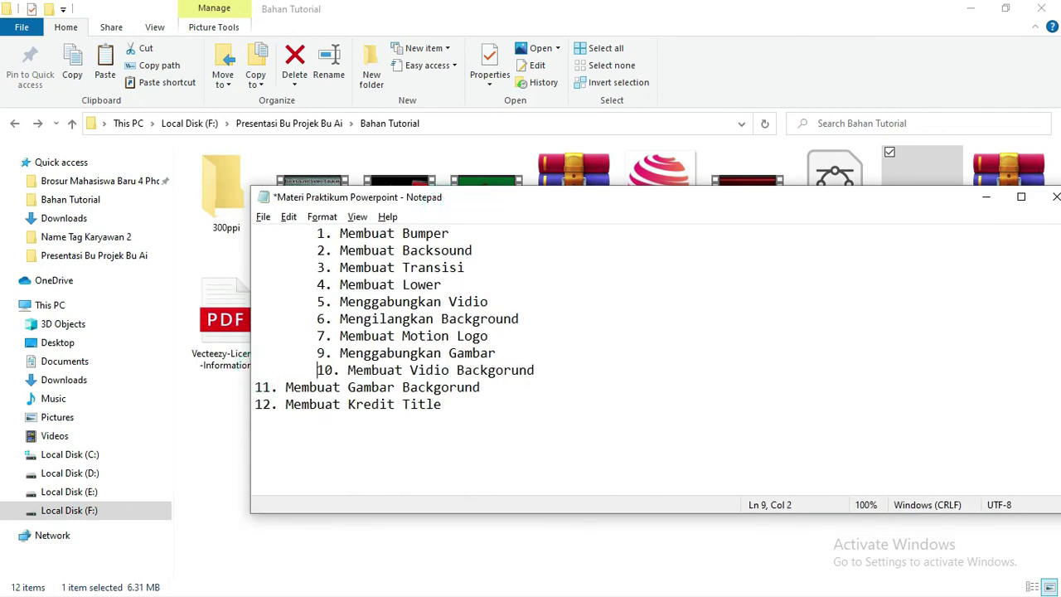
Step: Switch to Filmora and play the timeline from about 00:00:27, within the videoplayback clip
key("alt+Tab")
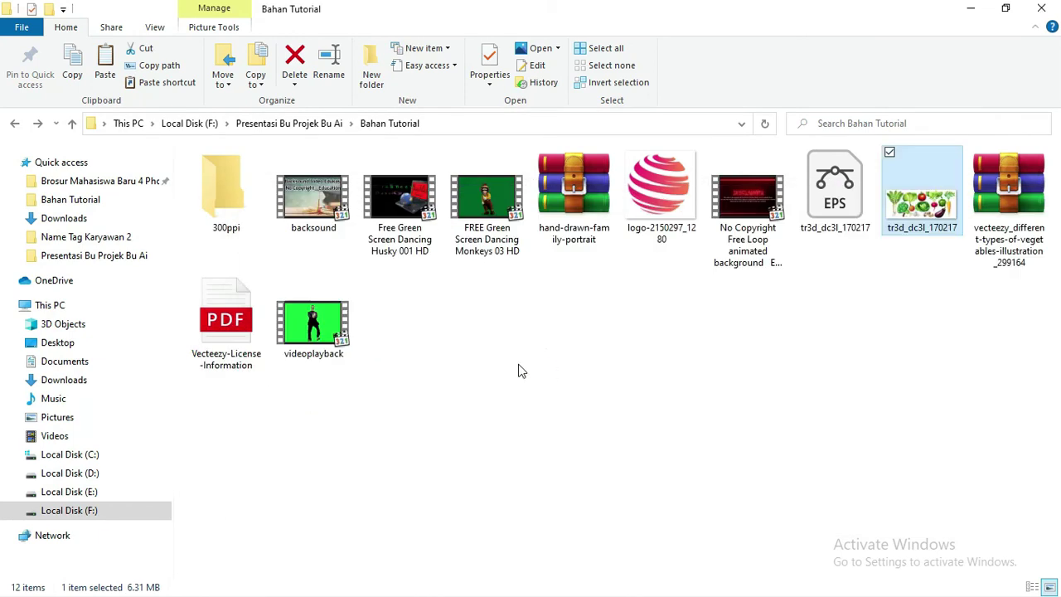
key("alt+Tab")
key("alt+Tab")
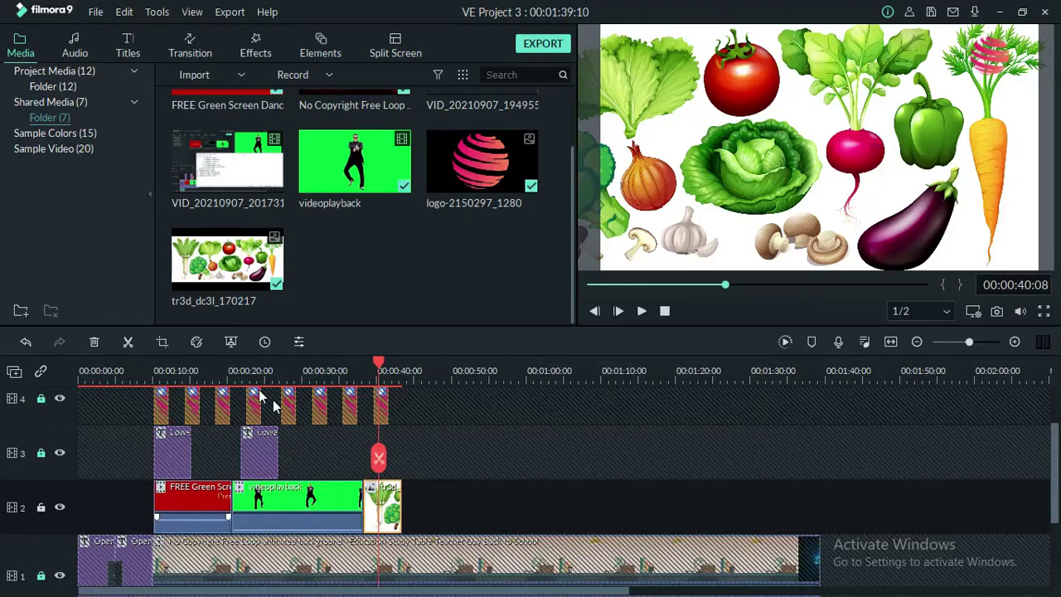
left_click(278, 348)
left_click(278, 372)
key("space")
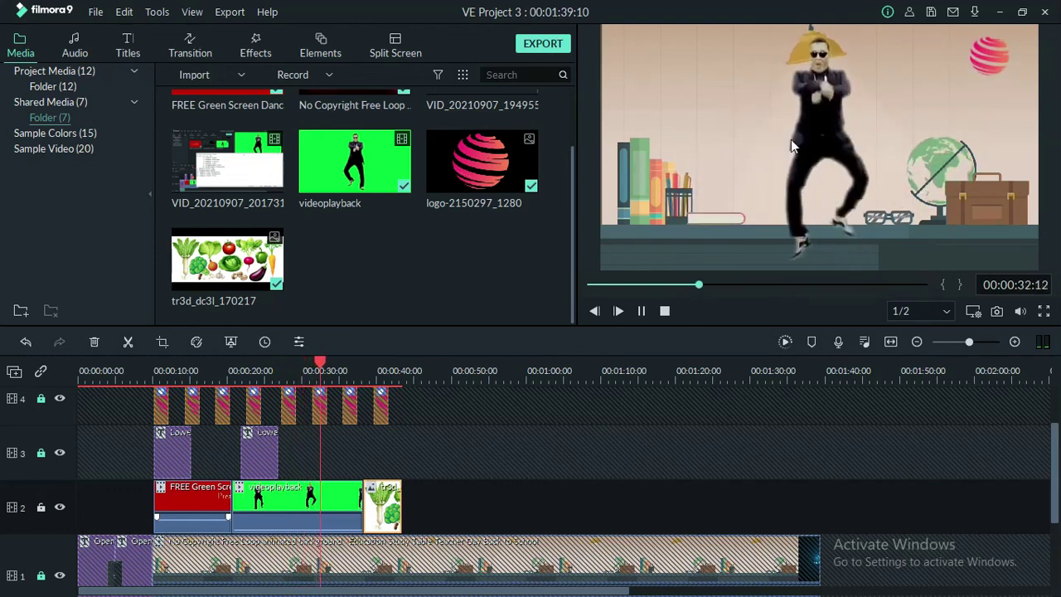
Step: Switch to the Notepad list and indent item 11, Membuat Gambar Backgorund, to match the items above
key("alt+Tab")
key("alt+Tab")
key("alt+Tab")
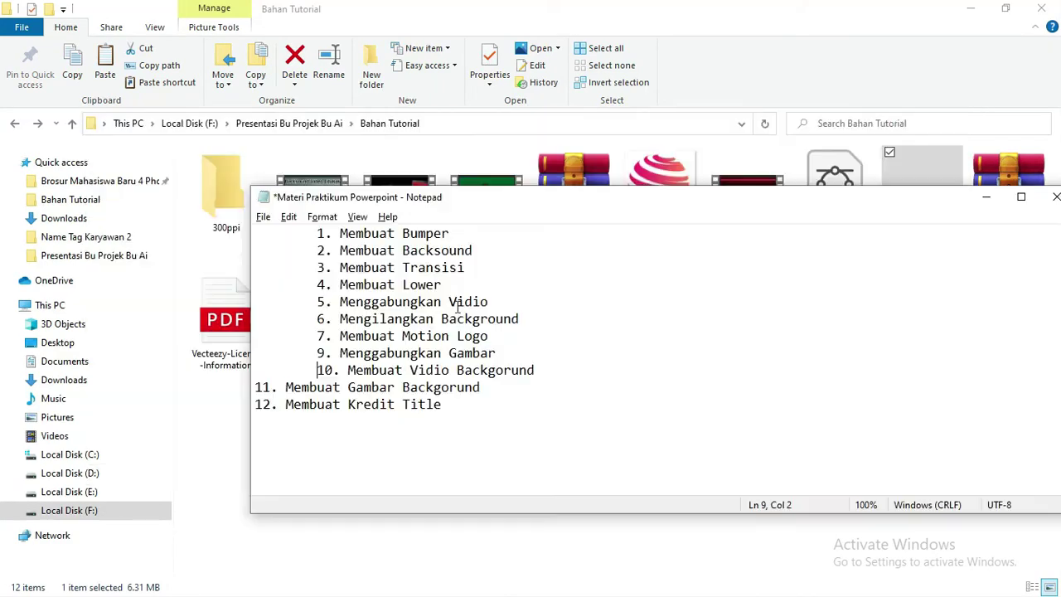
left_click(257, 387)
key("BackSpace")
key("Tab")
Step: Switch back to Filmora, stop the playback just after the vegetable image clip, and bring video track 1 into view
key("alt+Tab")
key("alt+Tab")
key("Tab")
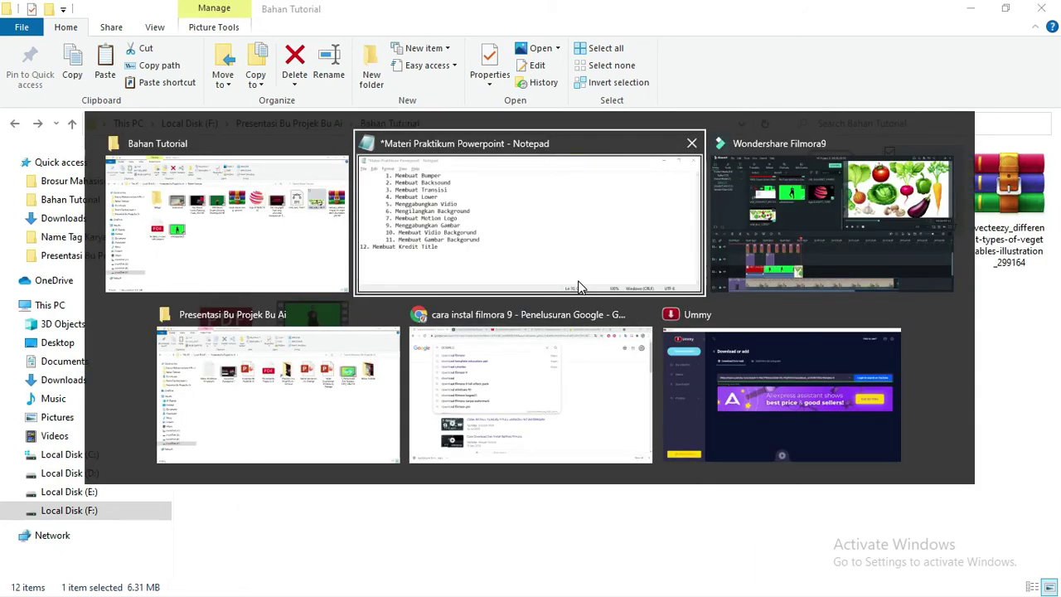
key("space")
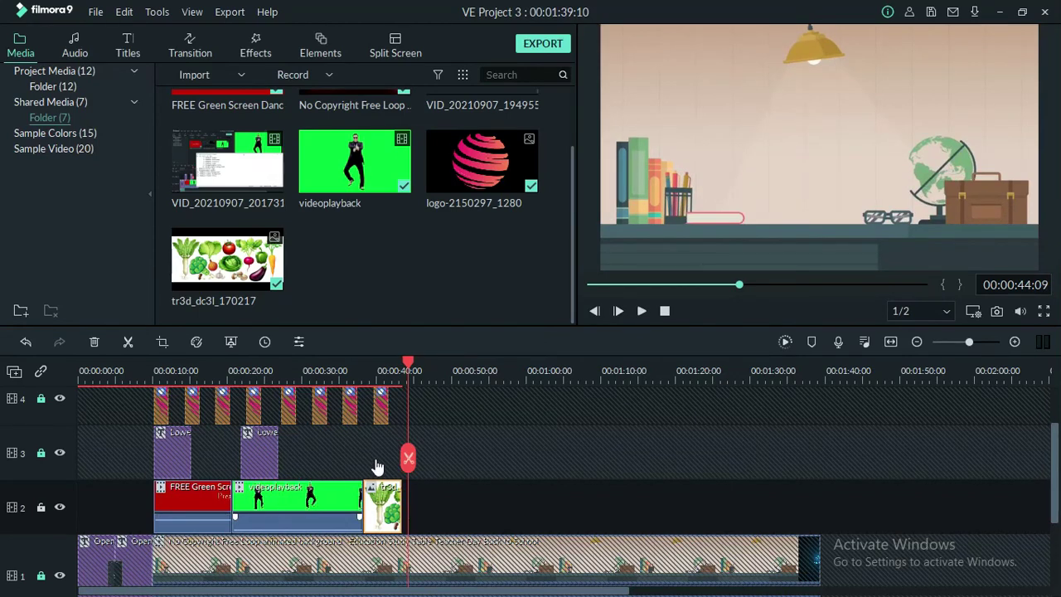
scroll(387, 458, "down", 2)
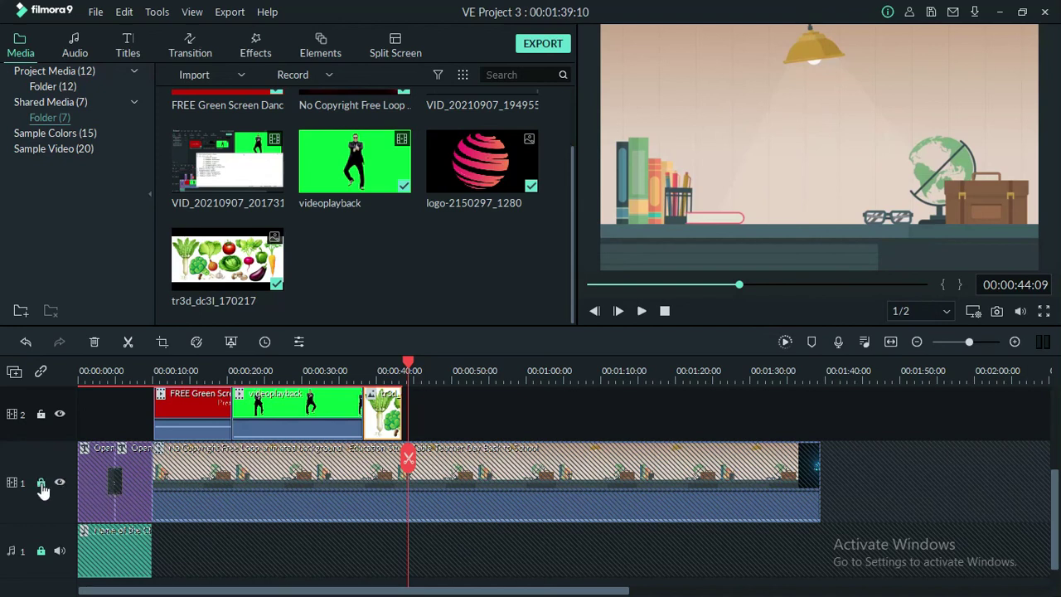
Step: Unlock video track 1 and move the animated background clip along the timeline to start at about 00:00:50, clear of the dancer clips
left_click(41, 487)
left_click(308, 479)
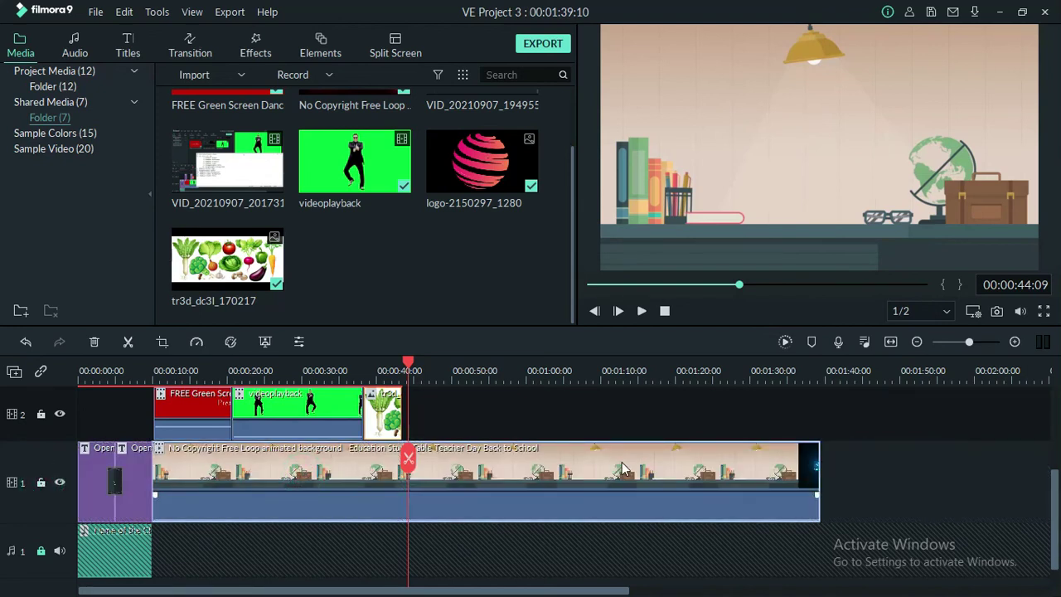
left_click_drag(655, 466, 886, 466)
Step: Place the vegetable image on video track 1, stretched beneath both dancer clips, and play the section to preview it as a background
left_click_drag(388, 419, 363, 478)
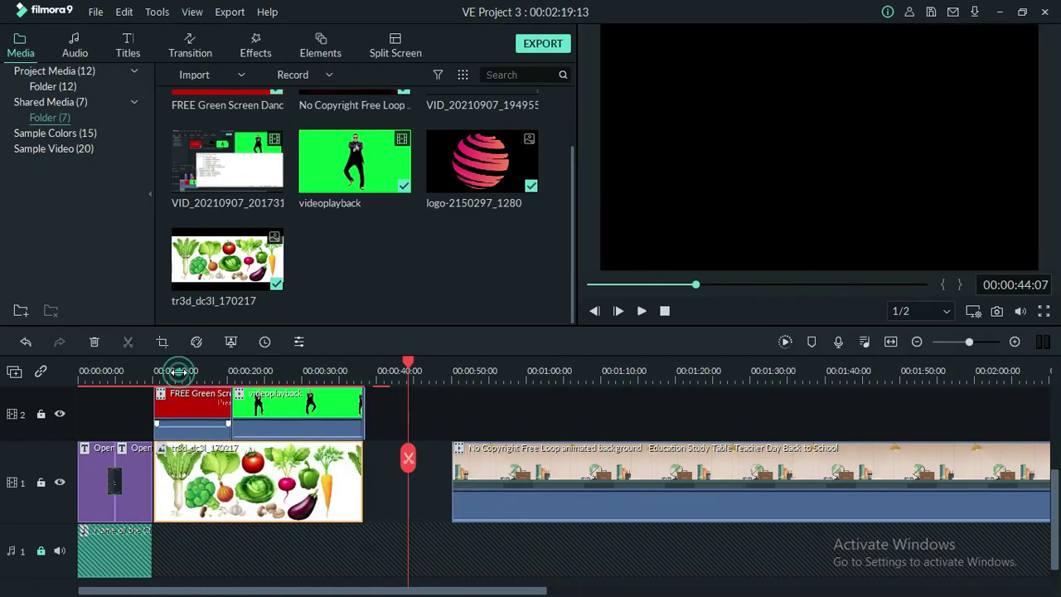
left_click(177, 371)
key("space")
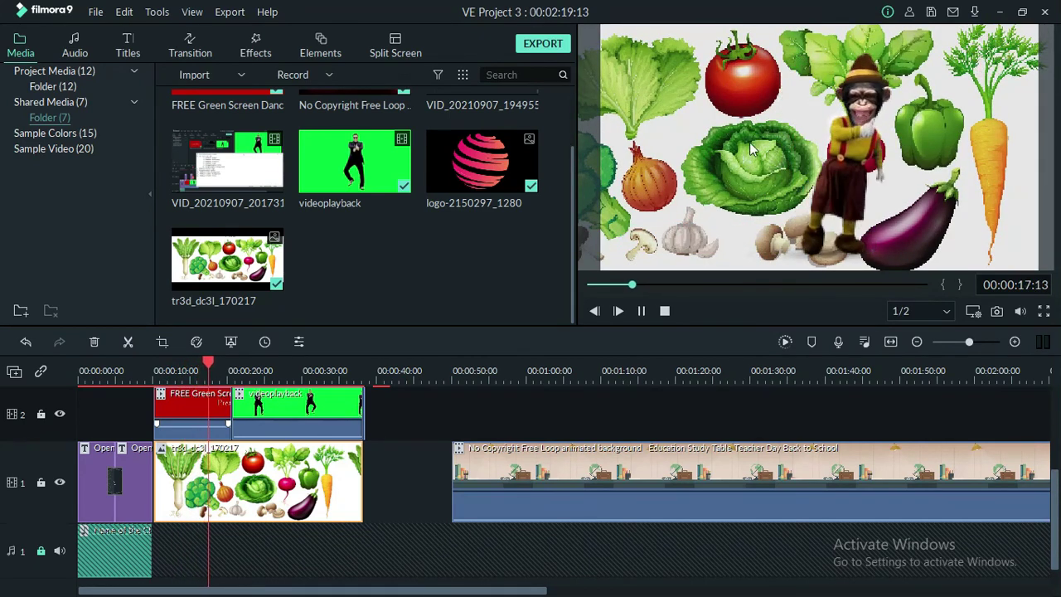
left_click(251, 370)
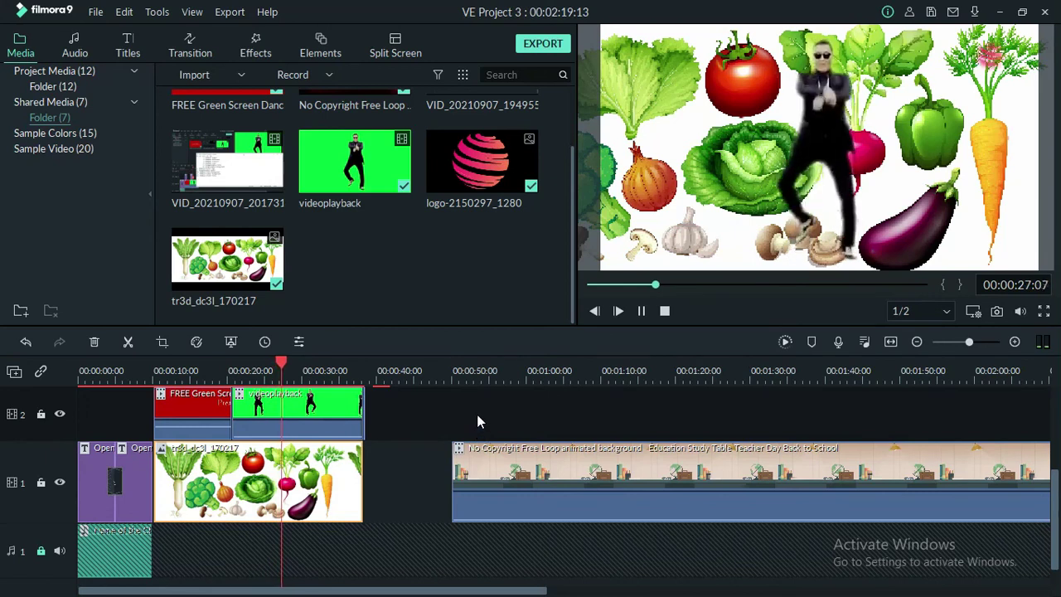
Step: Undo the vegetable image's stretch and placement and the last move of the background clip, and stop the playback
key("ctrl+z")
key("ctrl+z")
key("ctrl+z")
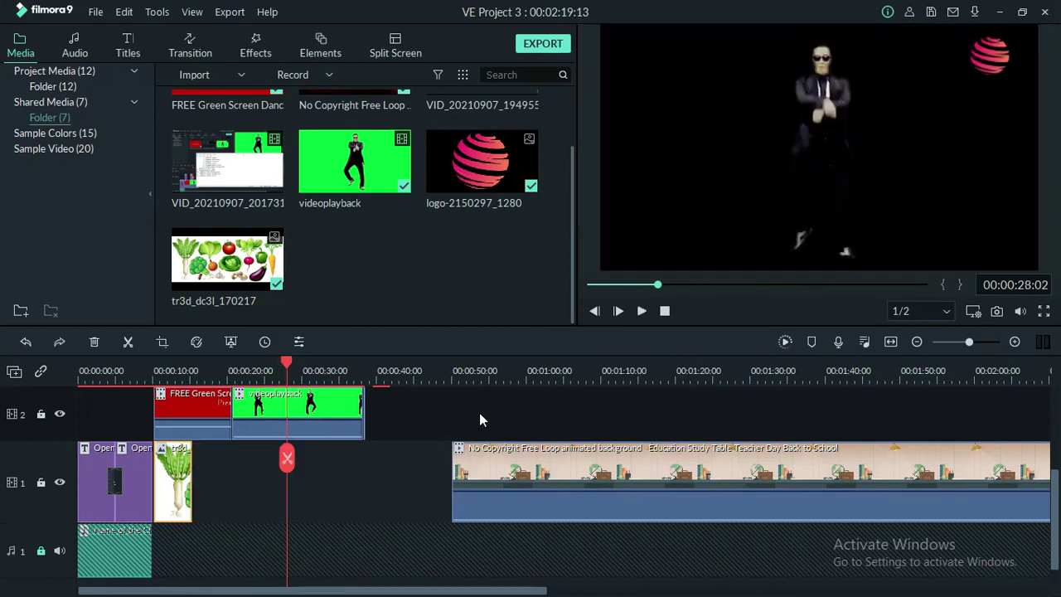
key("space")
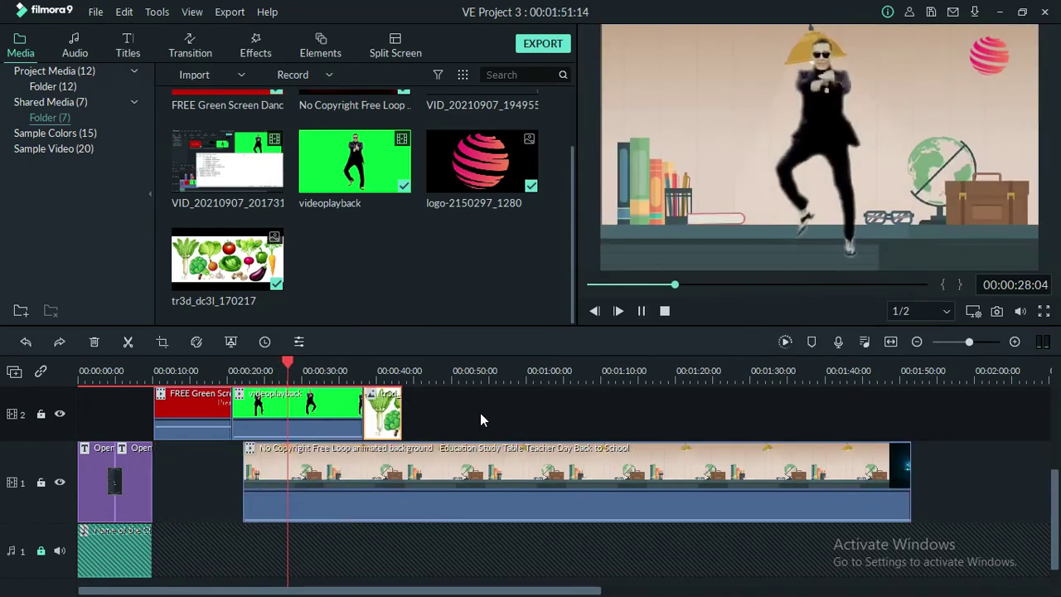
Step: Switch to File Explorer, open the finished V_Perlombaan sample video, and watch it from about 01:50 to 02:05
key("alt+Tab")
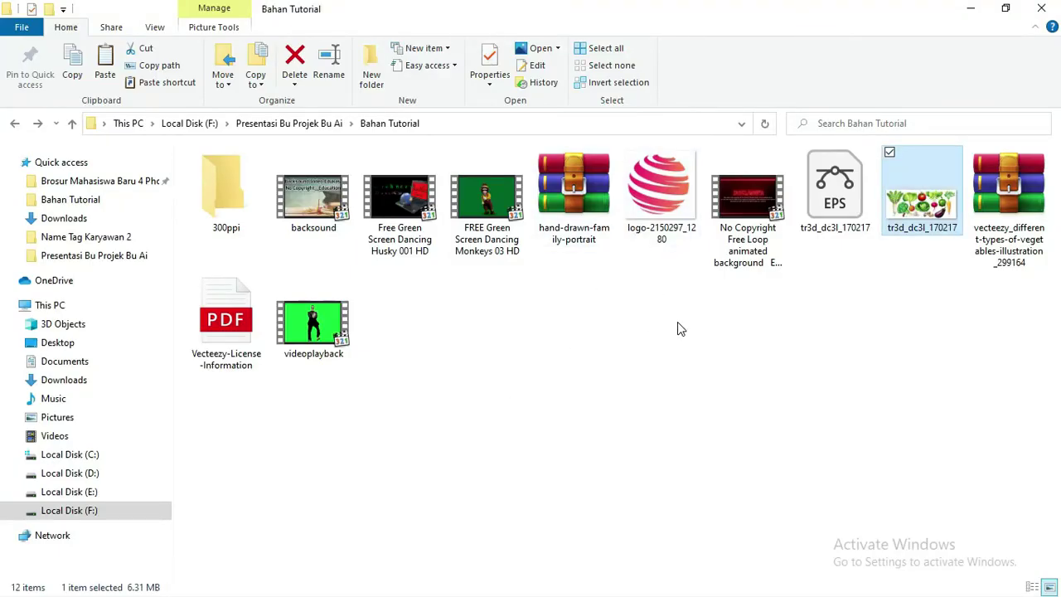
key("alt+Tab")
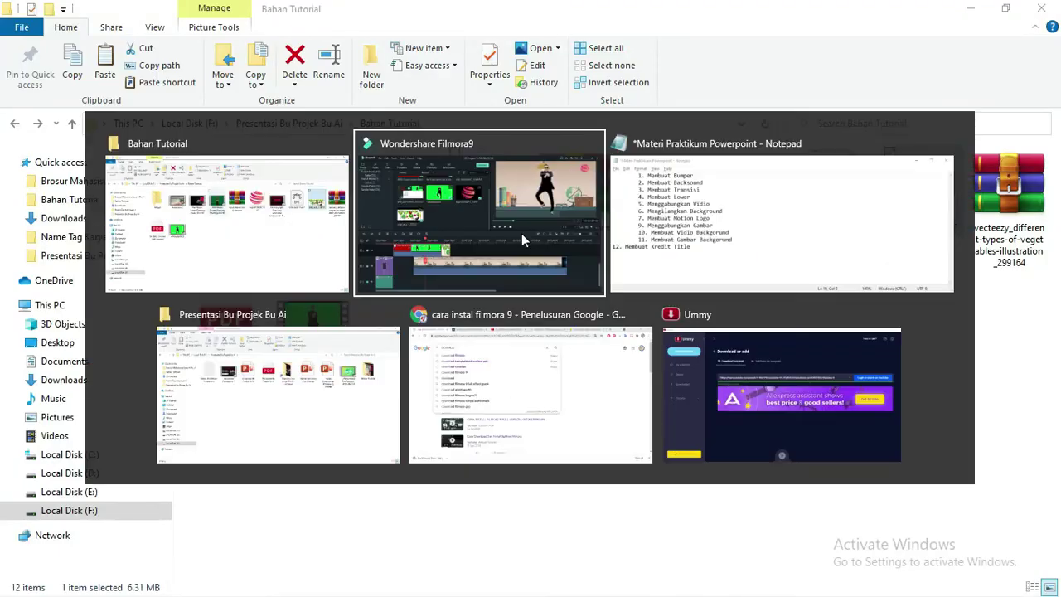
key("alt+Tab")
key("alt+Tab")
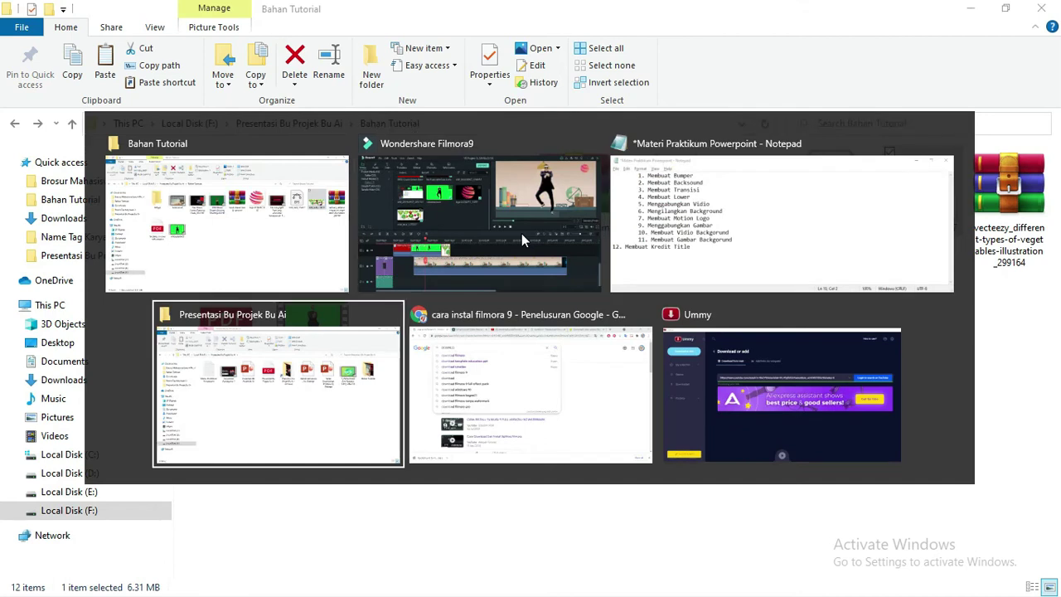
key("Return")
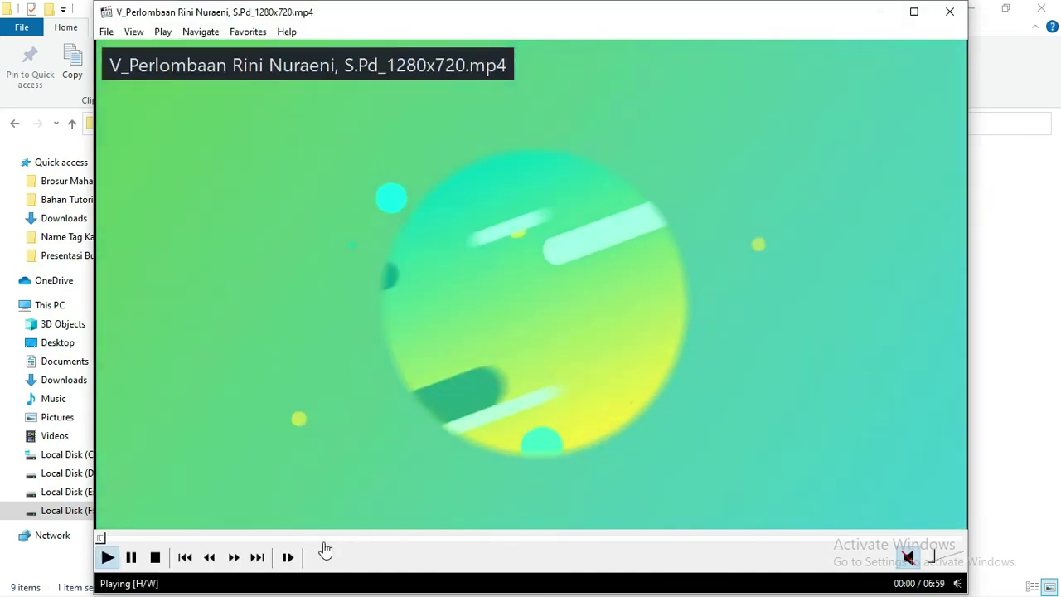
left_click(325, 539)
left_click(531, 337)
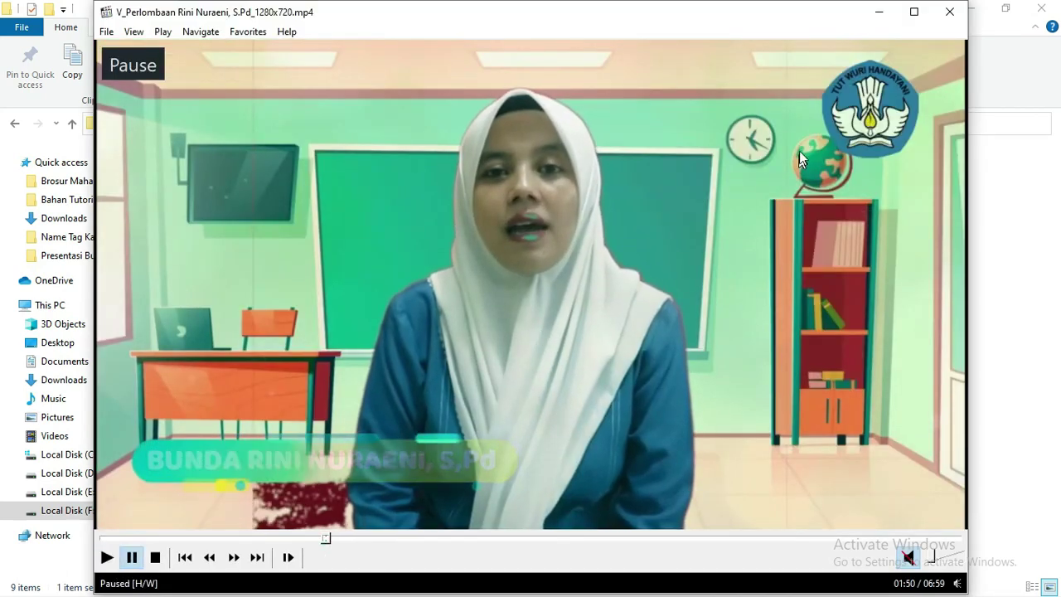
left_click(247, 207)
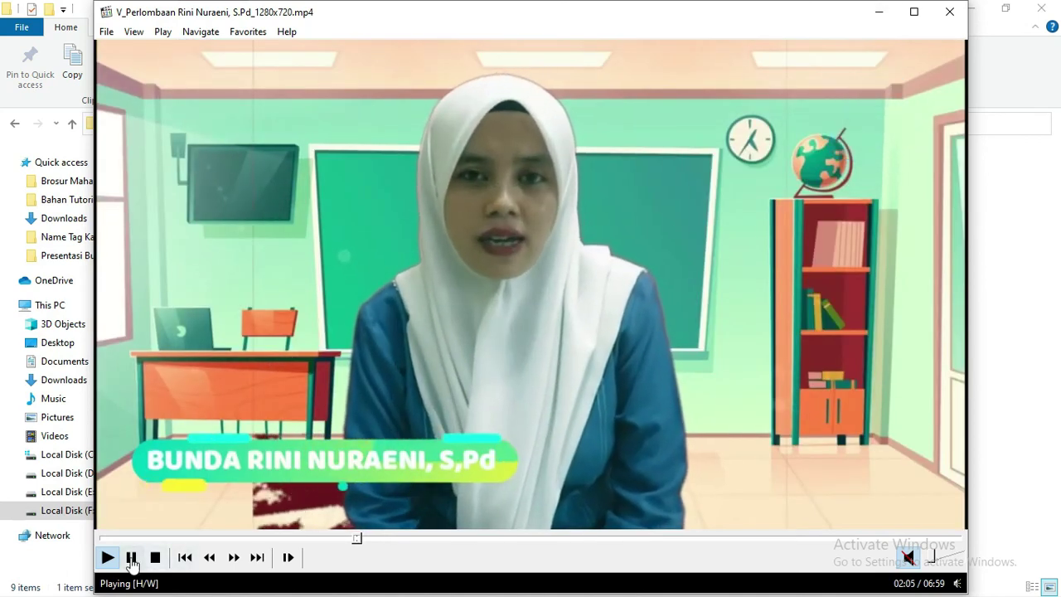
key("space")
Step: Switch to the Notepad list and indent item 12, Membuat Kredit Title, to match the items above
key("alt+Tab")
key("Tab")
key("Tab")
left_click(453, 414)
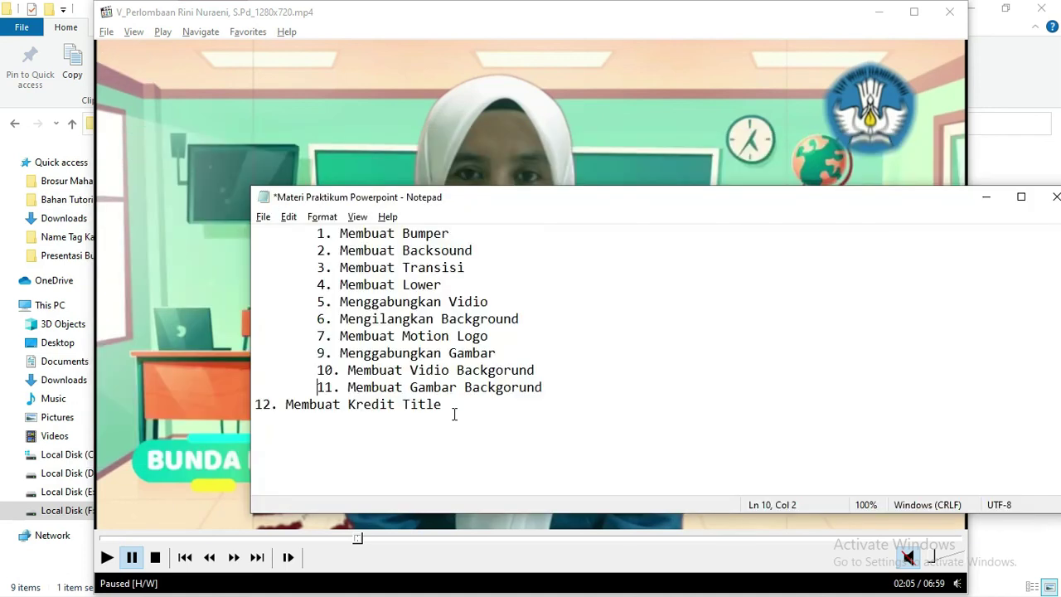
left_click(257, 404)
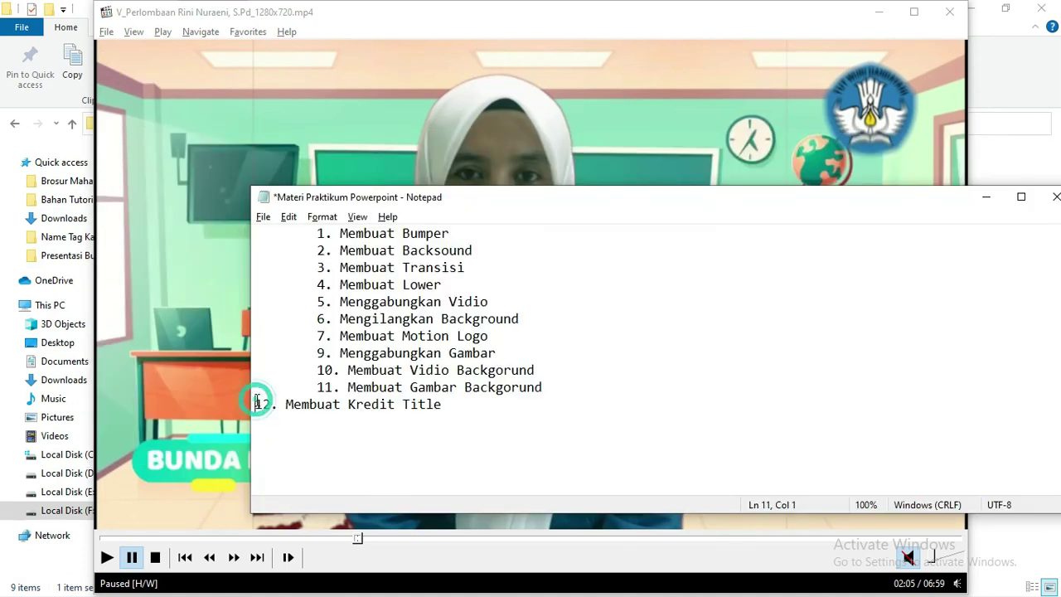
key("Tab")
left_click_drag(520, 411, 310, 391)
Step: Return to the sample video and play its ending from about 06:27, pausing on the closing illustration credit
left_click(206, 343)
left_click(898, 538)
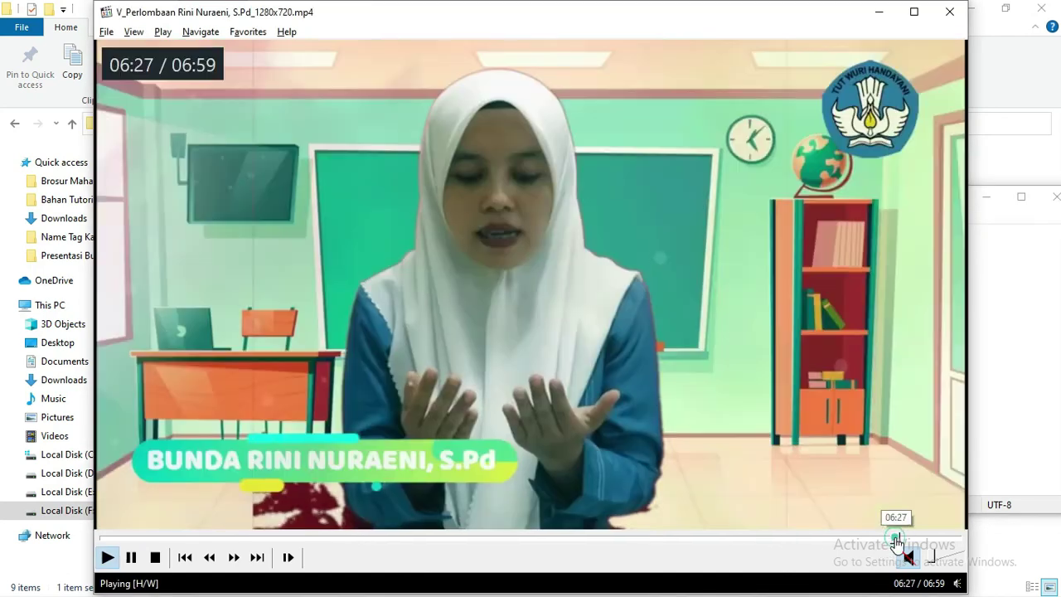
left_click(931, 537)
left_click(947, 538)
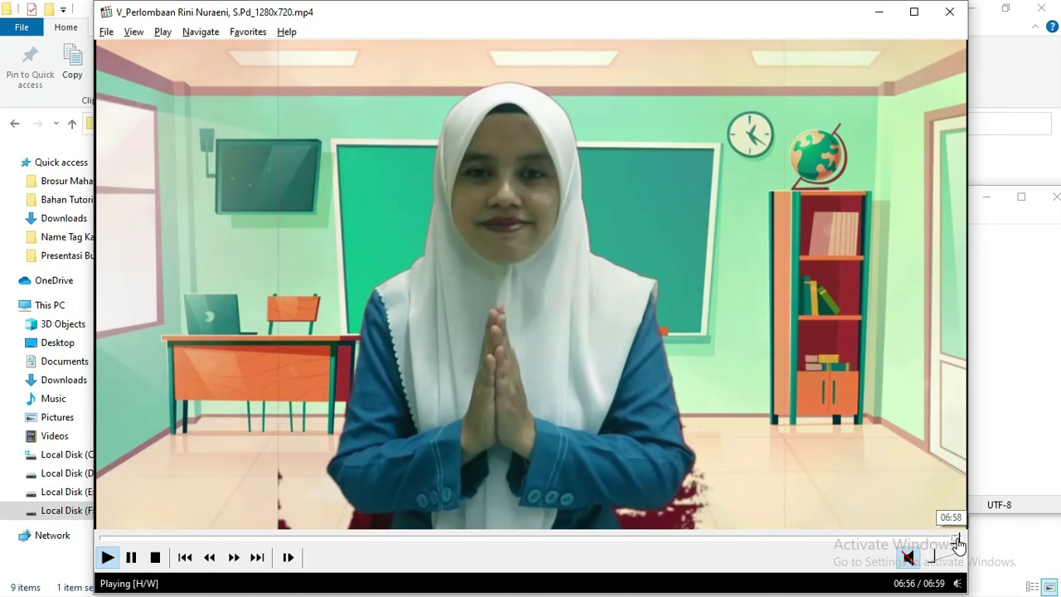
key("space")
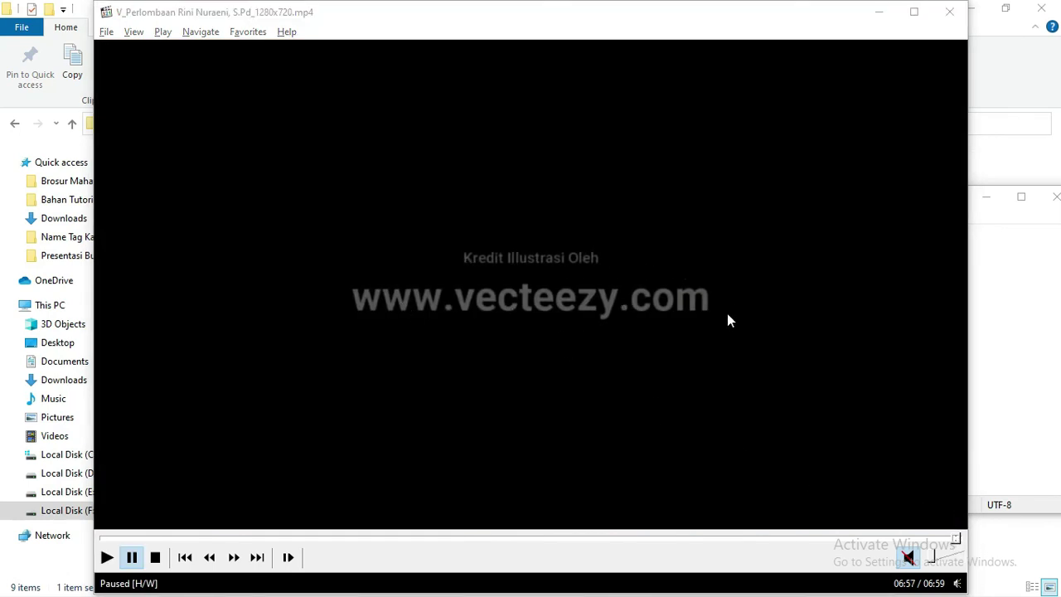
Step: Switch to Filmora and move the playhead past the end of the background clip, to 00:01:55:06
key("alt+Tab")
key("alt+Tab")
key("alt+Tab")
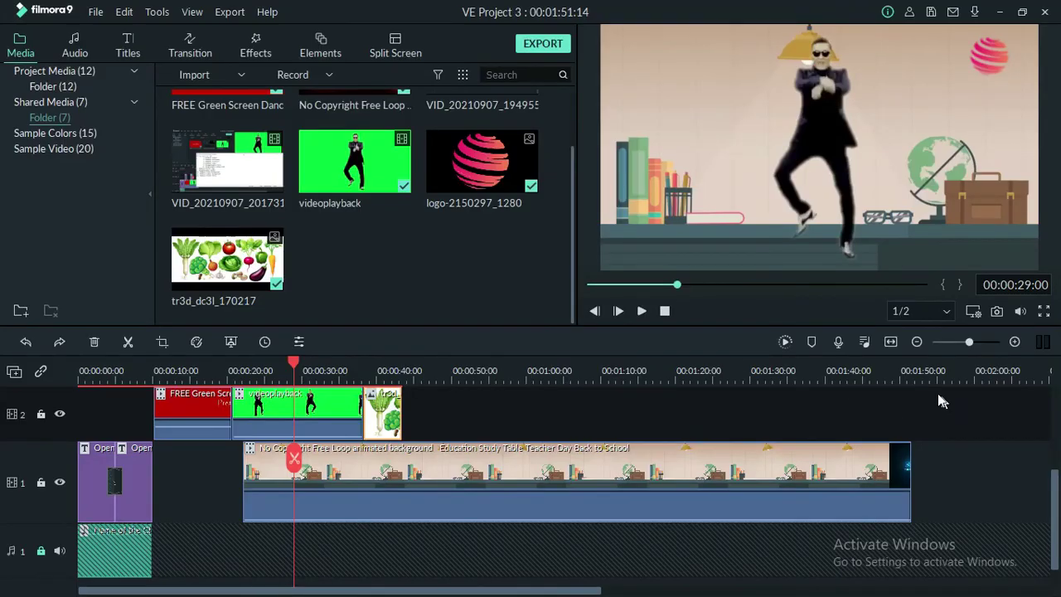
left_click(925, 371)
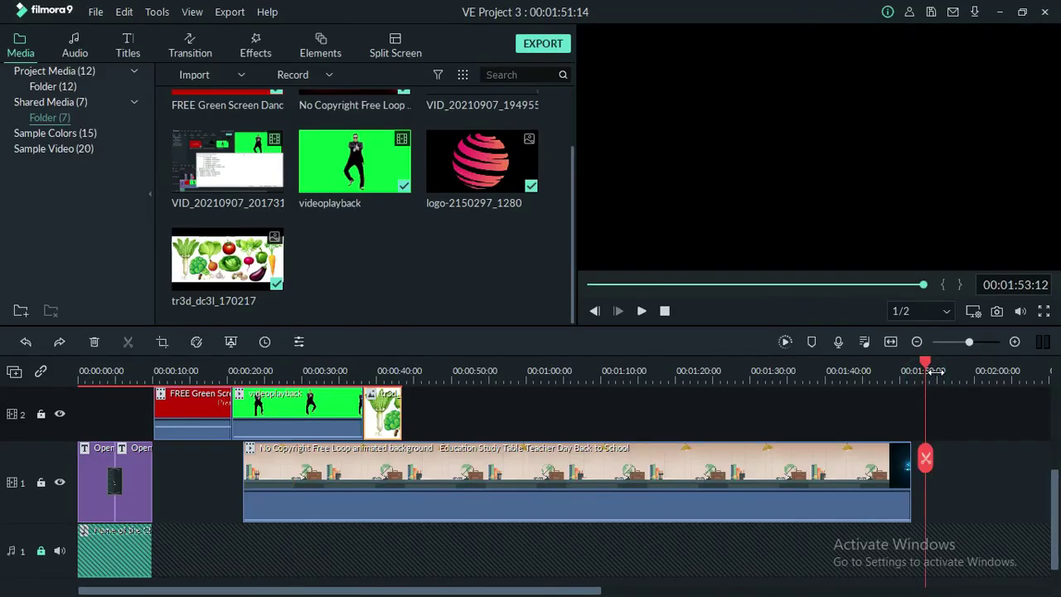
left_click_drag(926, 369, 938, 370)
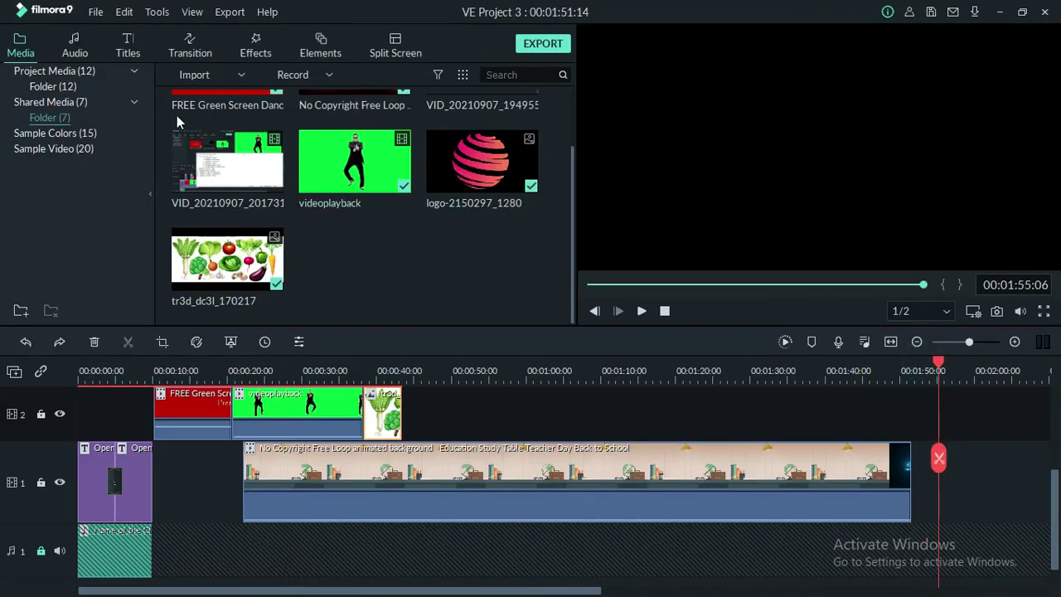
Step: Browse the End Credits titles and preview the Credit 2 and Credit 1 templates
left_click(127, 46)
scroll(359, 202, "up", 6)
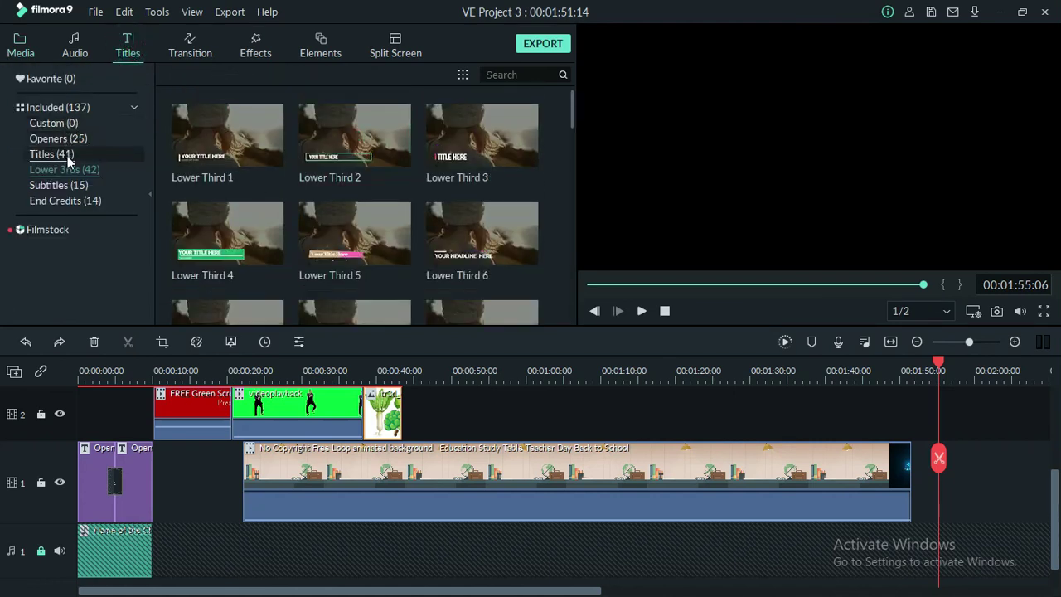
left_click(73, 200)
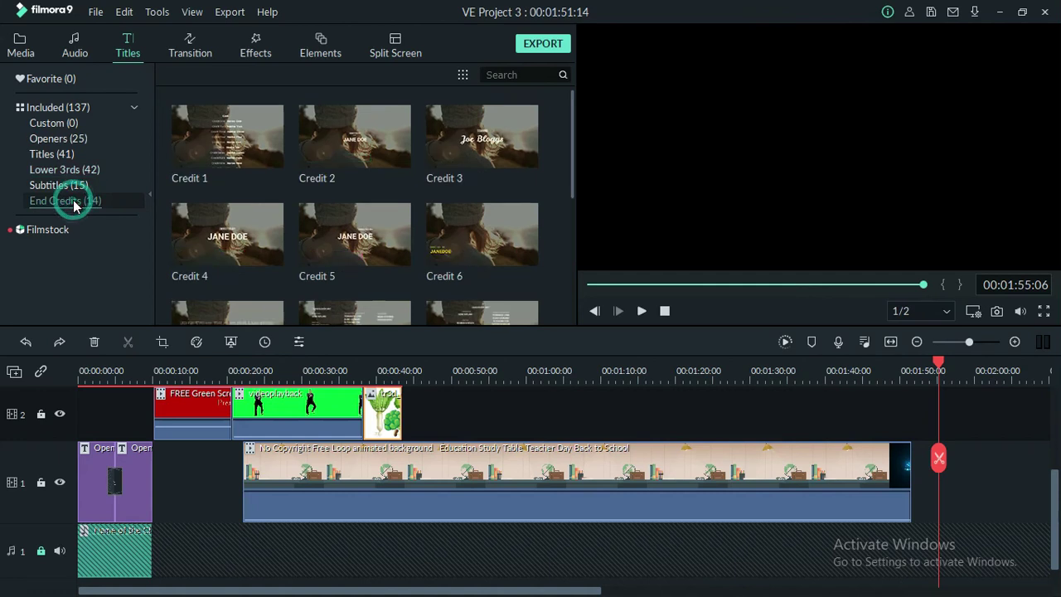
left_click(377, 139)
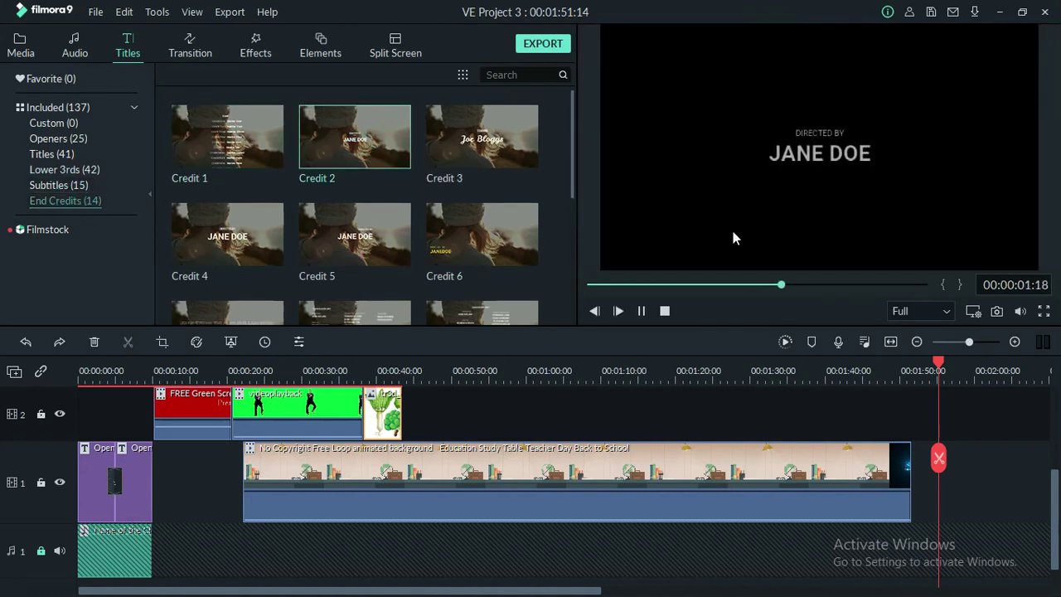
left_click(641, 311)
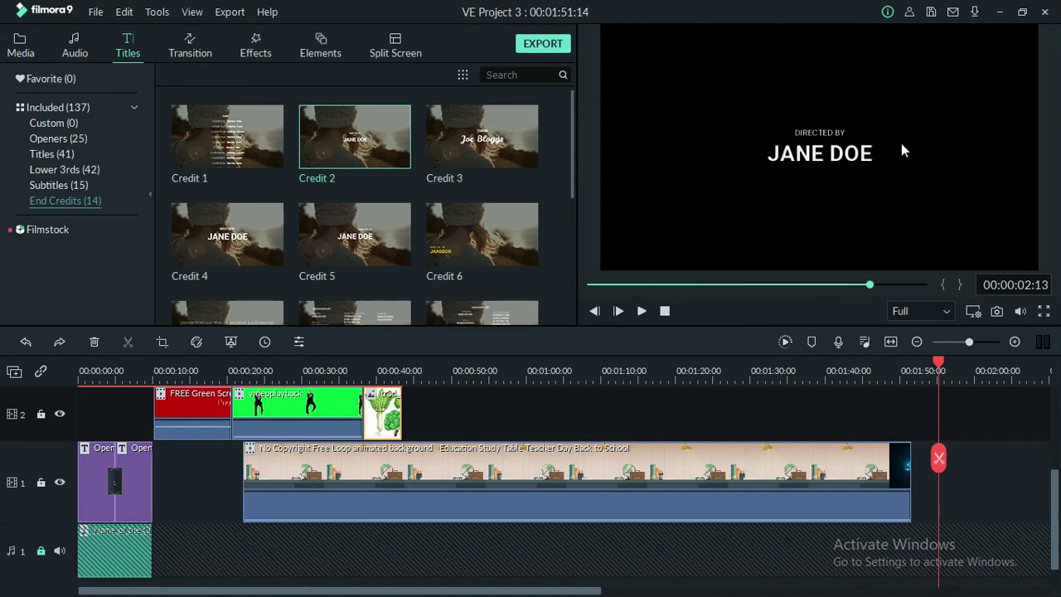
left_click(268, 138)
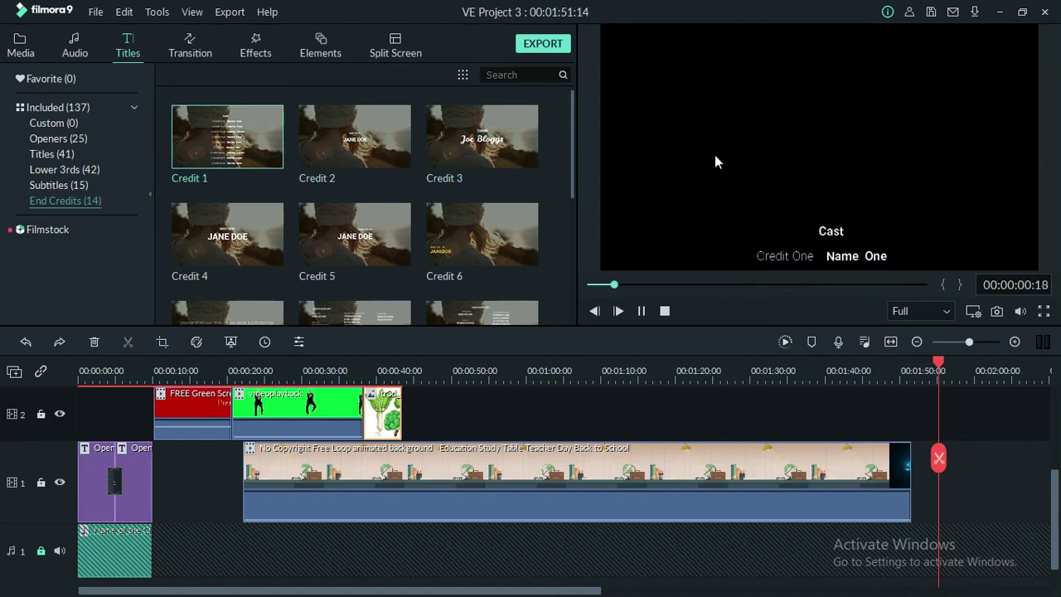
left_click(641, 311)
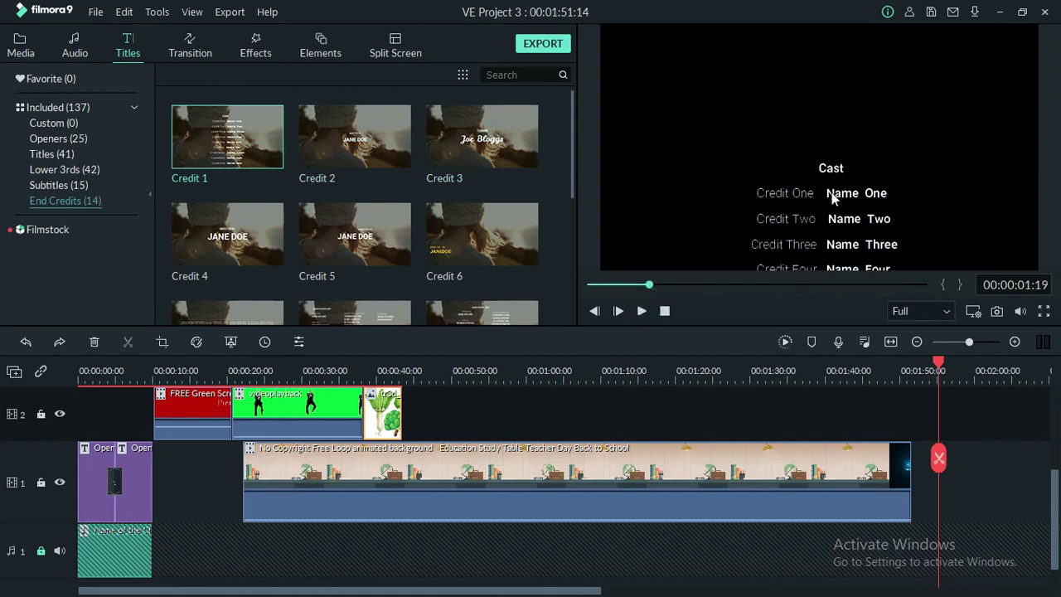
Step: Add the Credit 1 title at the playhead and move it onto video track 1 after the background clip
mouse_move(264, 141)
left_click(225, 137)
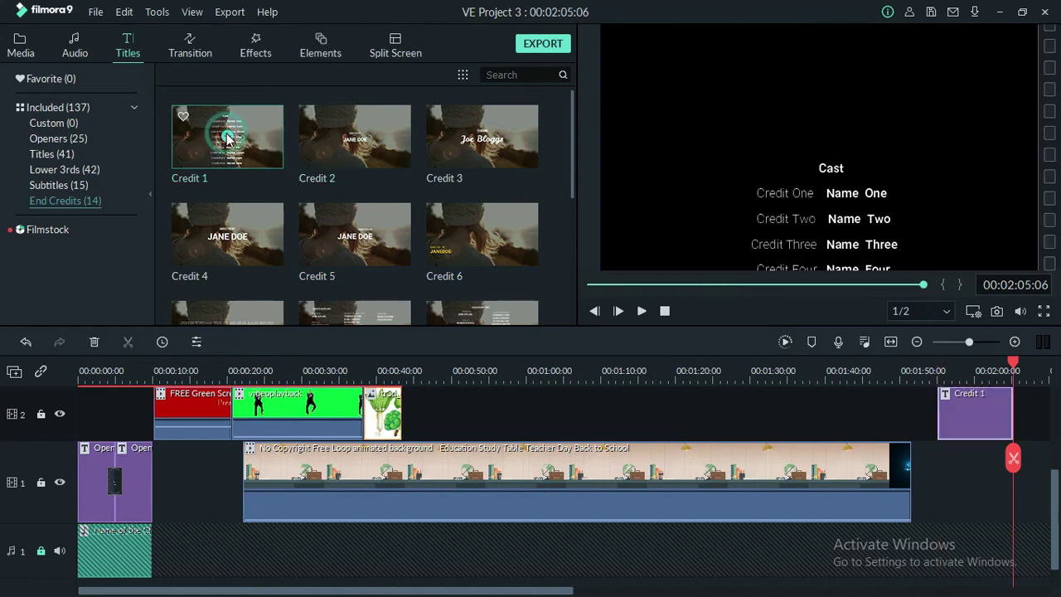
left_click(979, 426)
left_click_drag(976, 462, 972, 489)
Step: Ripple delete the gap between the background clip and the Credit 1 title, and play the start of the credits
left_click(927, 466)
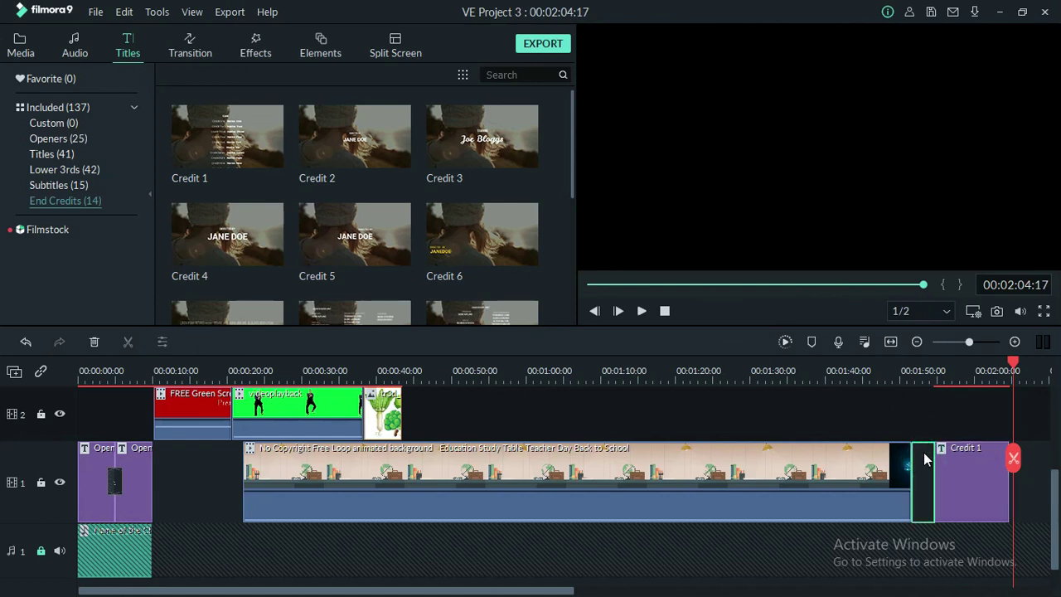
right_click(927, 461)
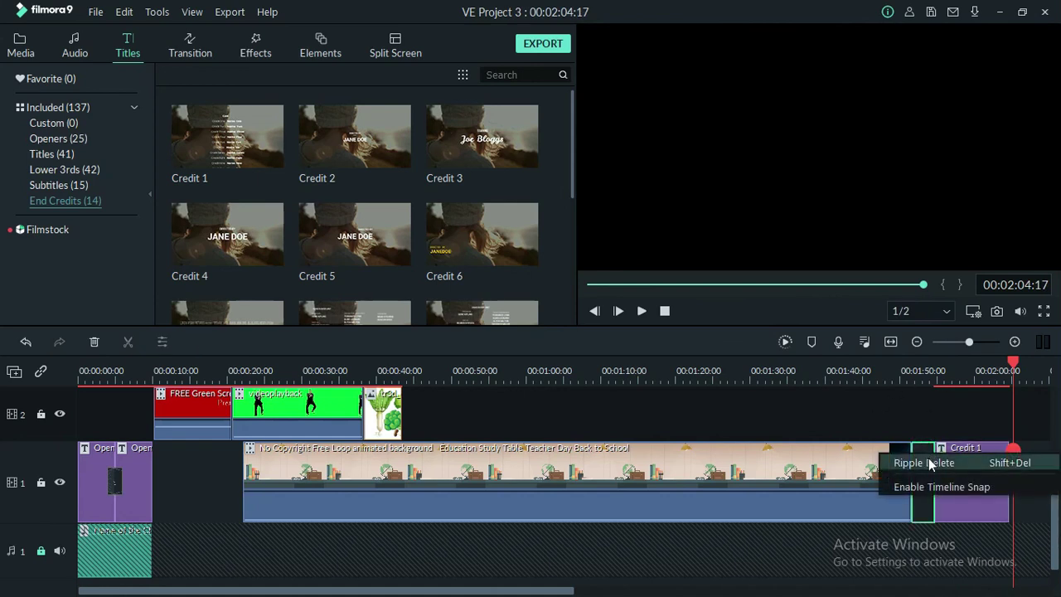
left_click(923, 462)
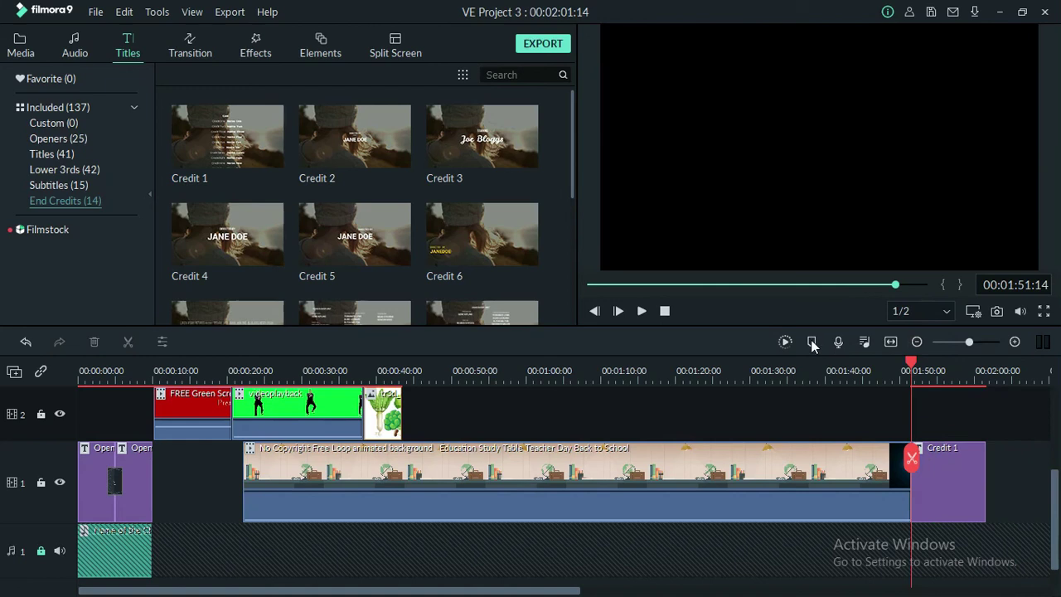
left_click(639, 311)
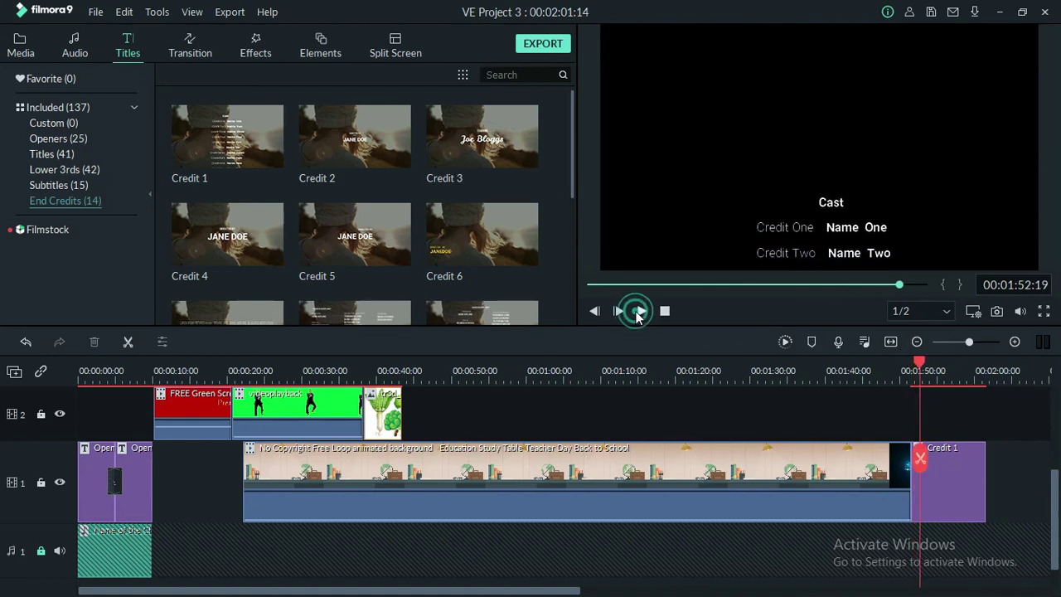
Step: Open the Credit 1 title for editing and replace its Cast heading with Terima Kasih
double_click(962, 466)
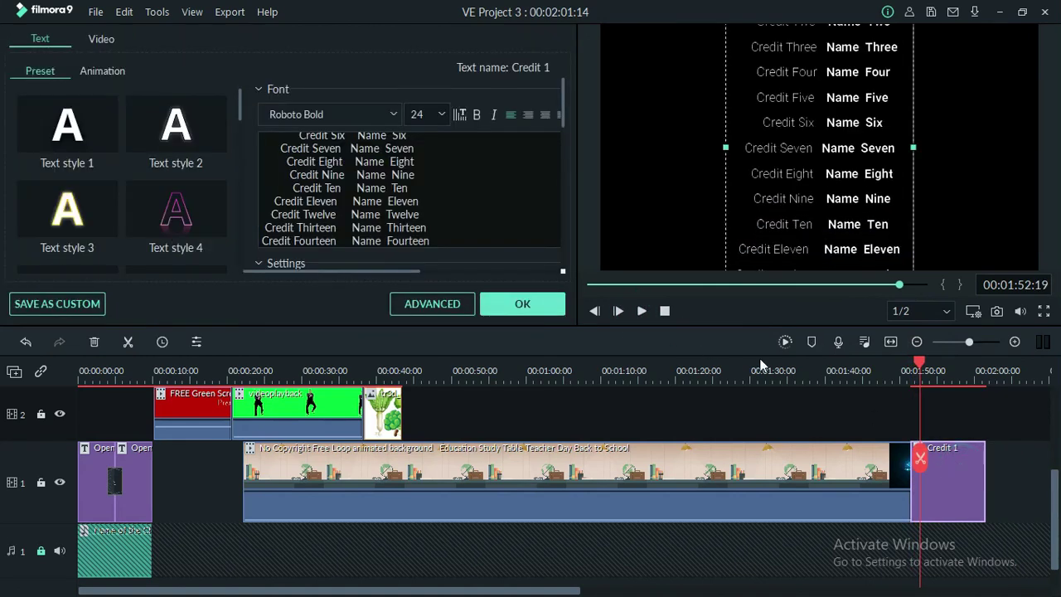
left_click_drag(385, 142, 349, 142)
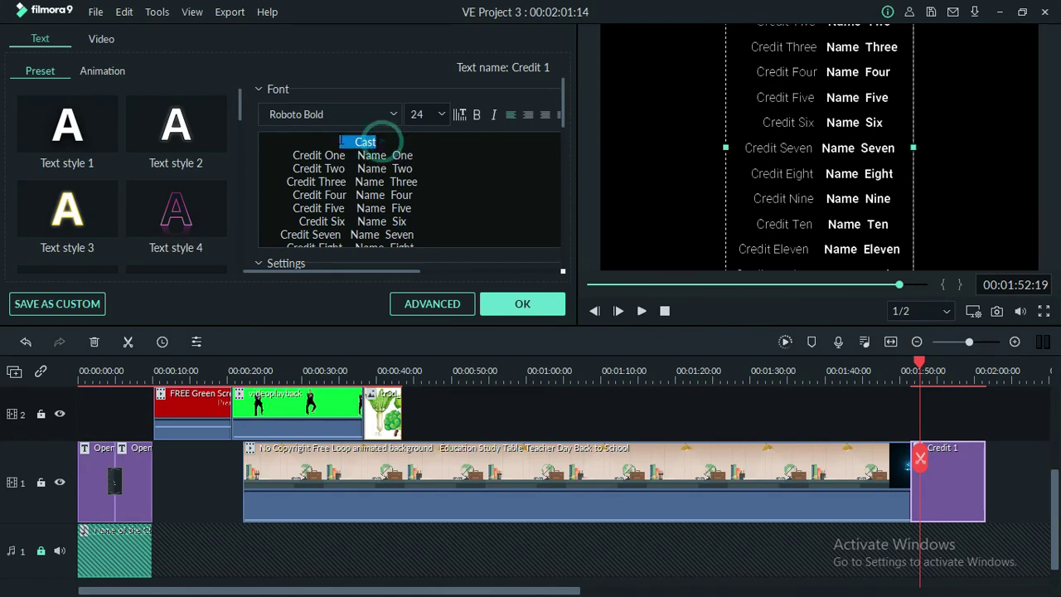
type("tER")
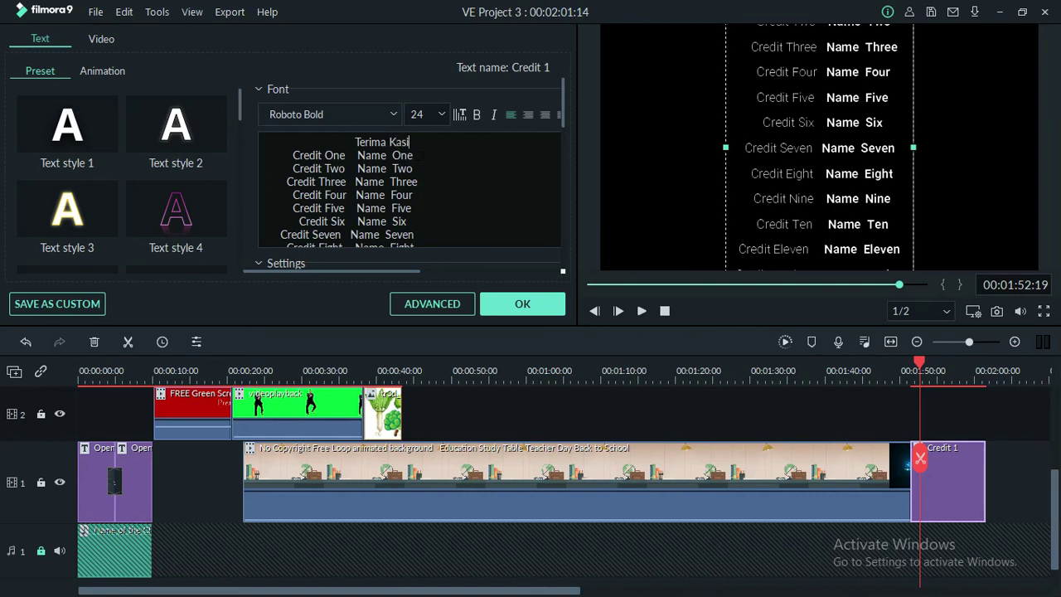
Step: Replace the first credit line's Credit One with Monyet and its Name One with Aktor in the Credit 1 title text
left_click(321, 155)
left_click_drag(345, 155, 293, 155)
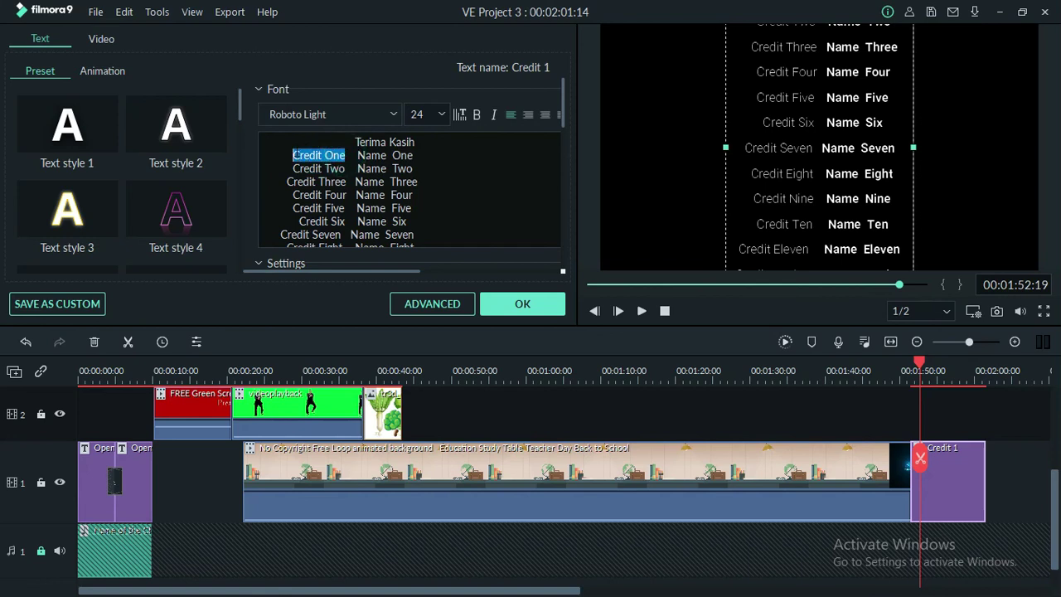
type("Mony")
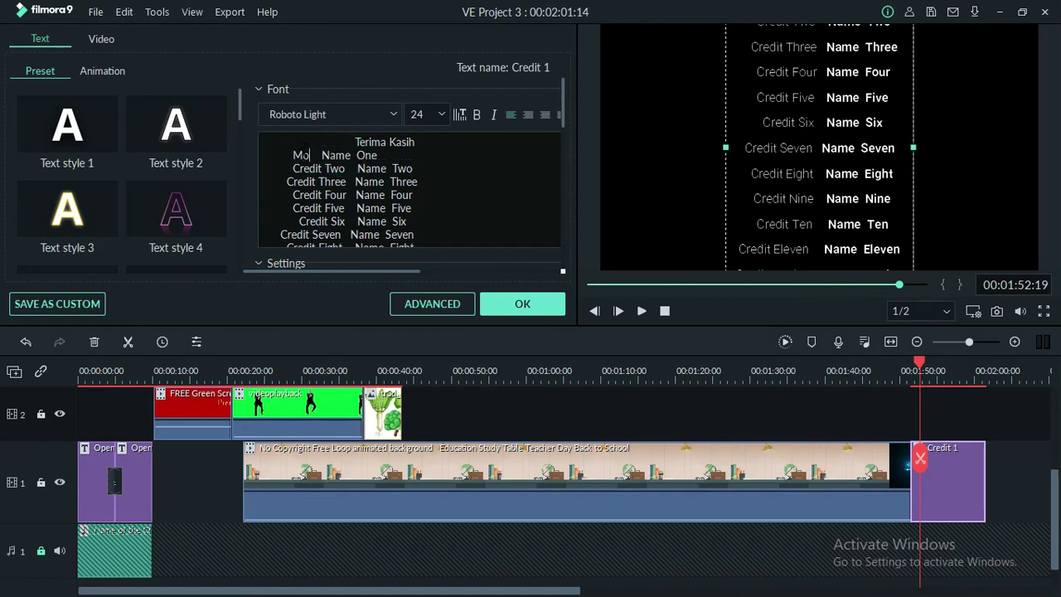
type("et")
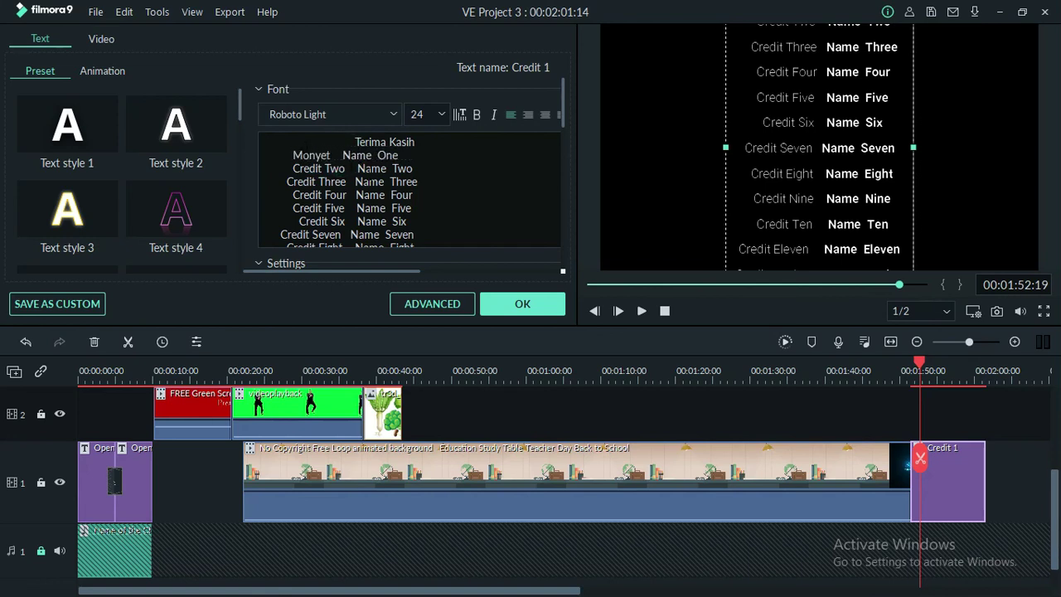
left_click_drag(399, 155, 342, 155)
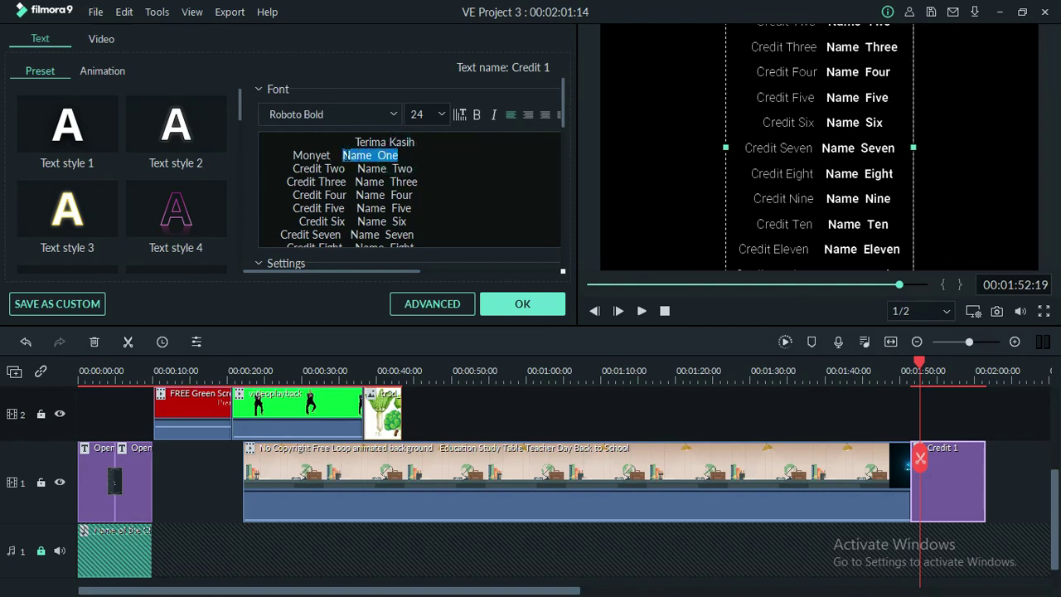
type("Aktor")
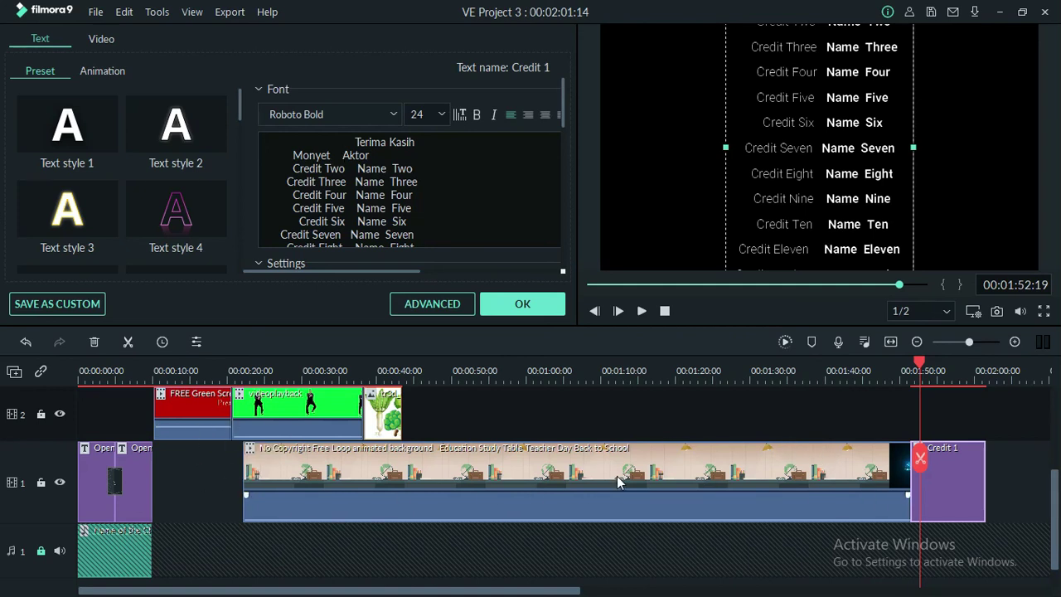
Step: Move the playhead back to about 00:00:29:15 to view the dancer over the background
scroll(621, 481, "up", 1)
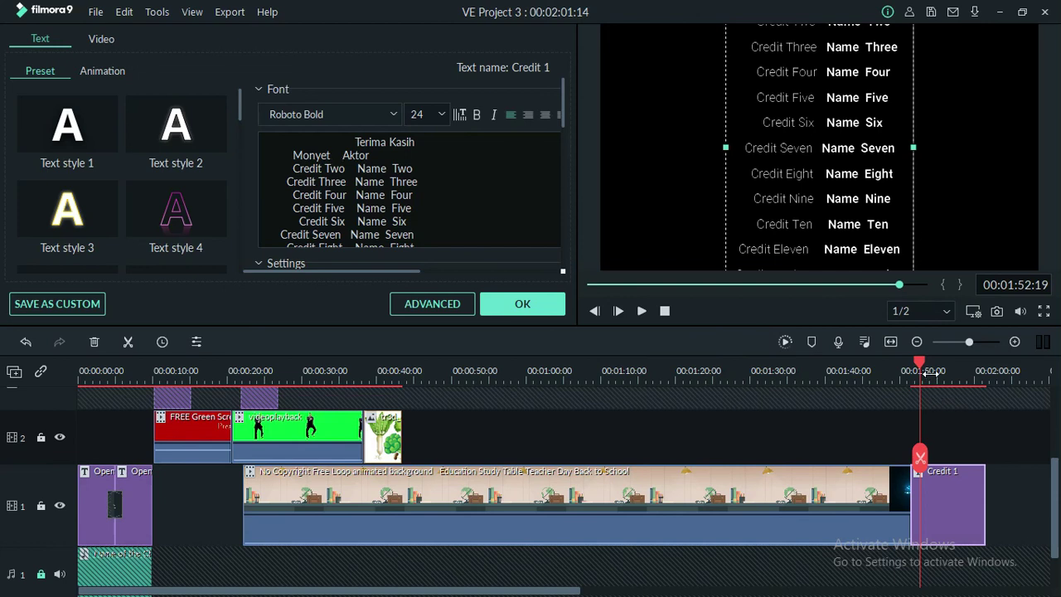
left_click_drag(923, 369, 349, 377)
mouse_move(284, 379)
left_mouse_down()
mouse_move(268, 378)
mouse_move(300, 381)
left_mouse_up()
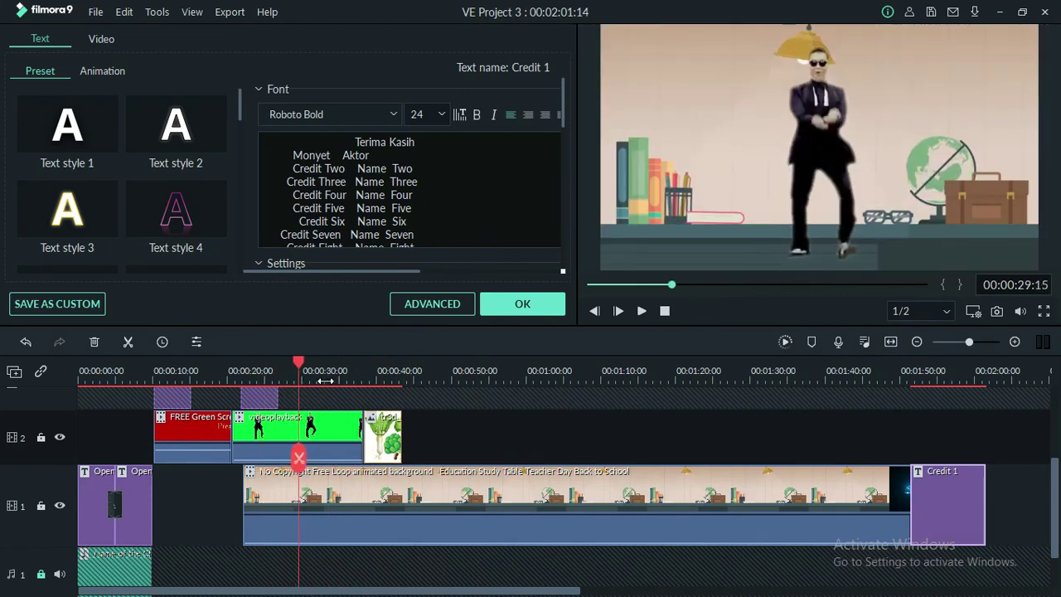
Step: Switch to the Materi Praktikum Powerpoint notes in Notepad and review the whole topic list from Membuat Bumper to Membuat Kredit Title
key("alt+Tab")
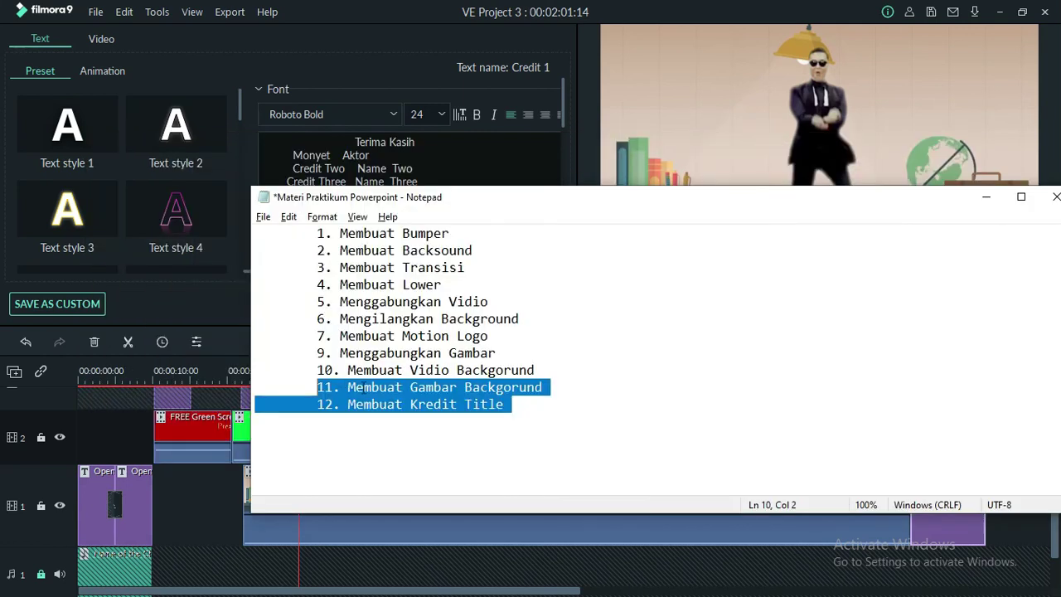
left_click(564, 400)
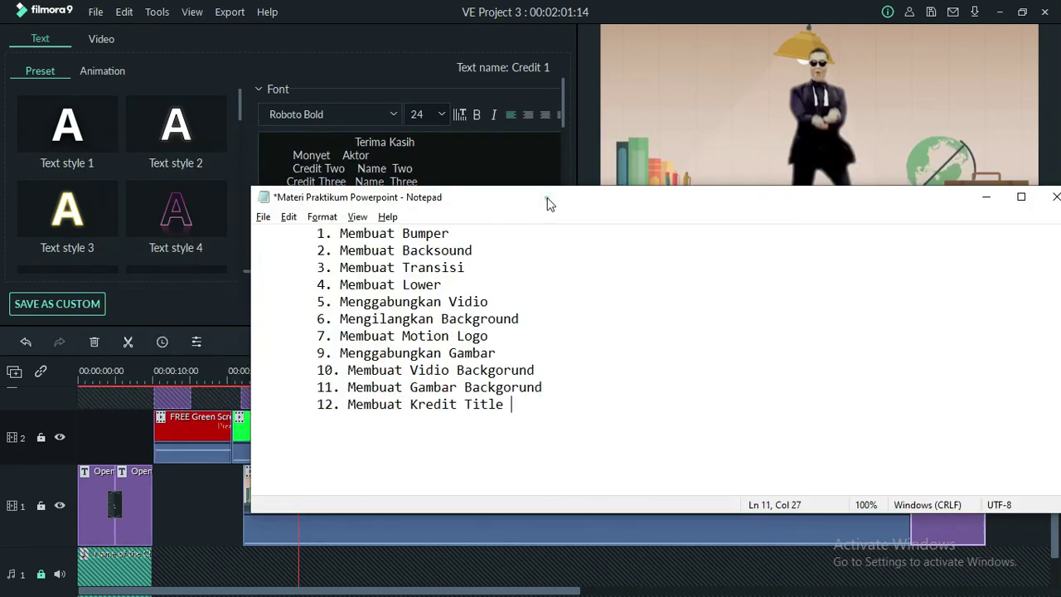
left_click_drag(547, 199, 463, 204)
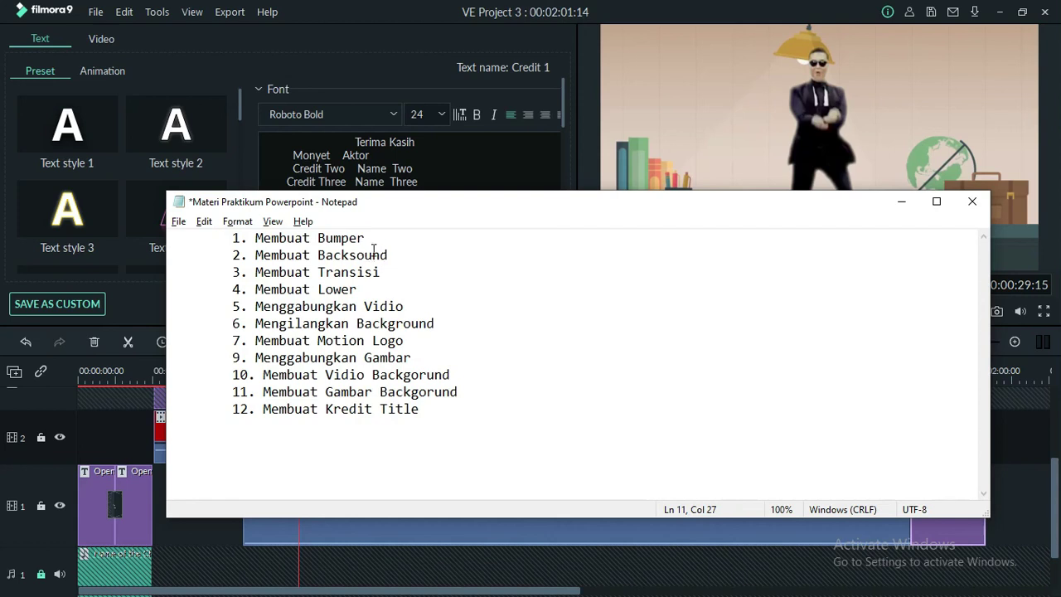
left_click_drag(443, 204, 423, 213)
left_click_drag(408, 417, 151, 240)
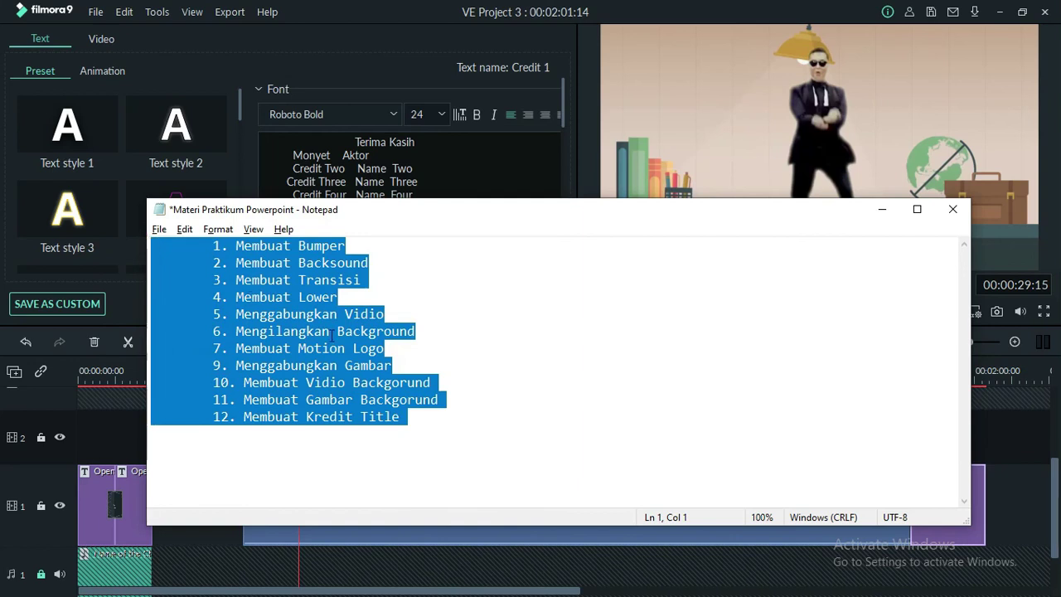
left_click_drag(642, 213, 577, 226)
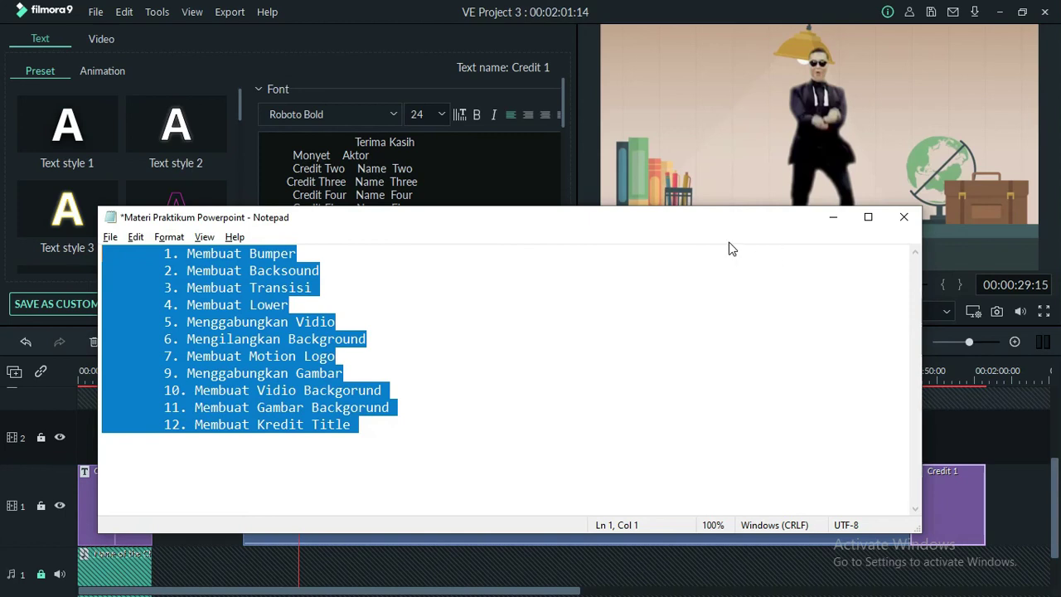
left_click_drag(735, 219, 695, 214)
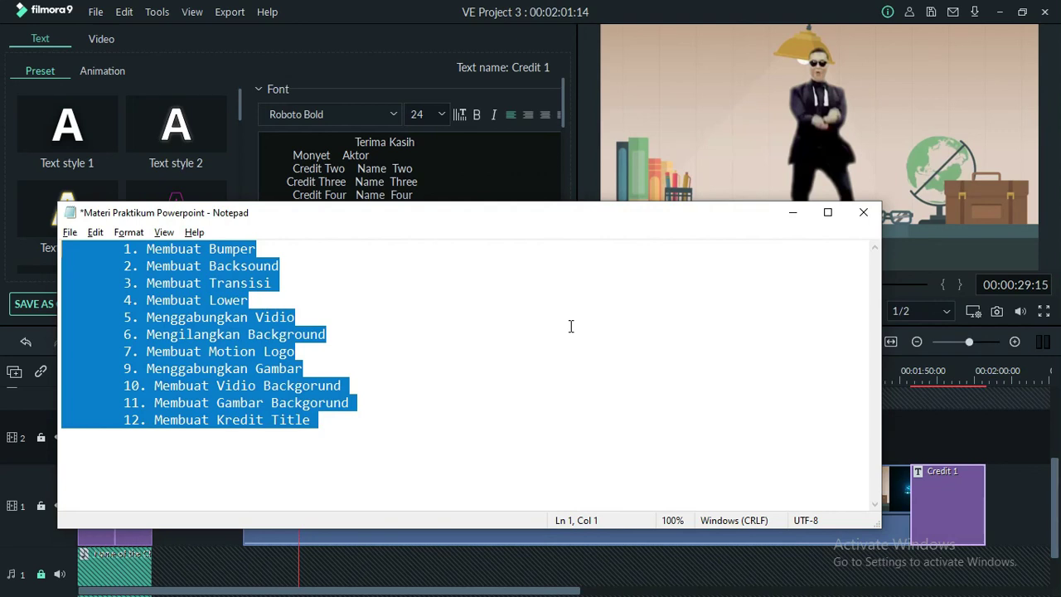
left_click_drag(704, 217, 761, 211)
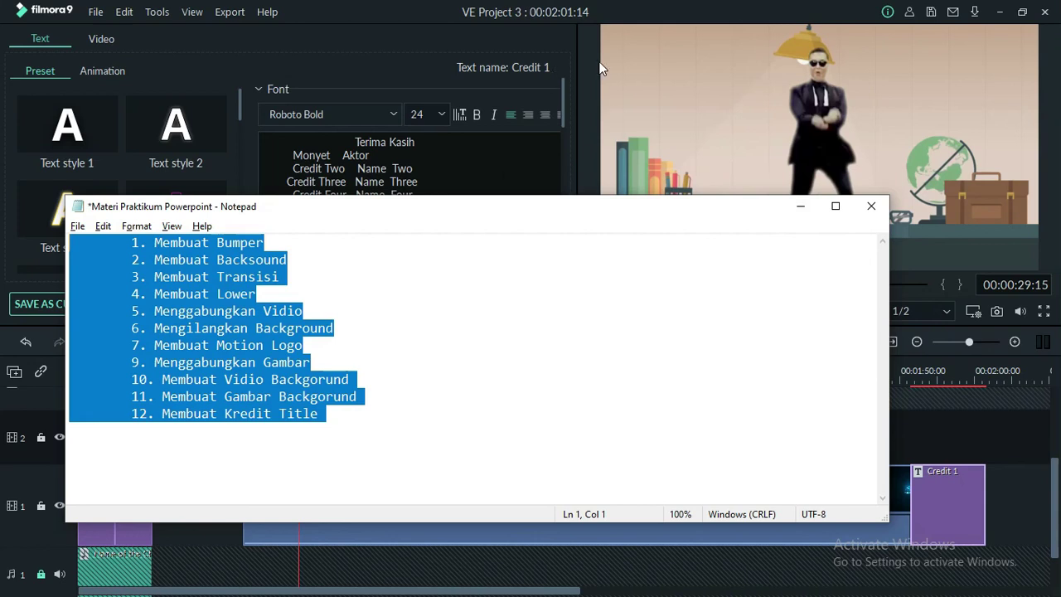
left_click_drag(729, 214, 716, 166)
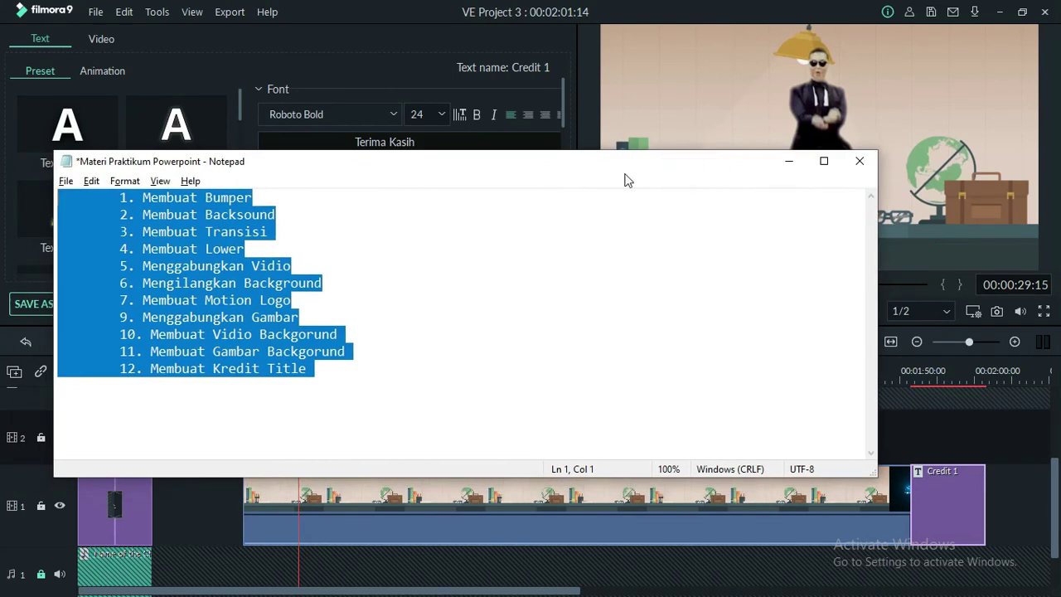
left_click_drag(639, 170, 659, 160)
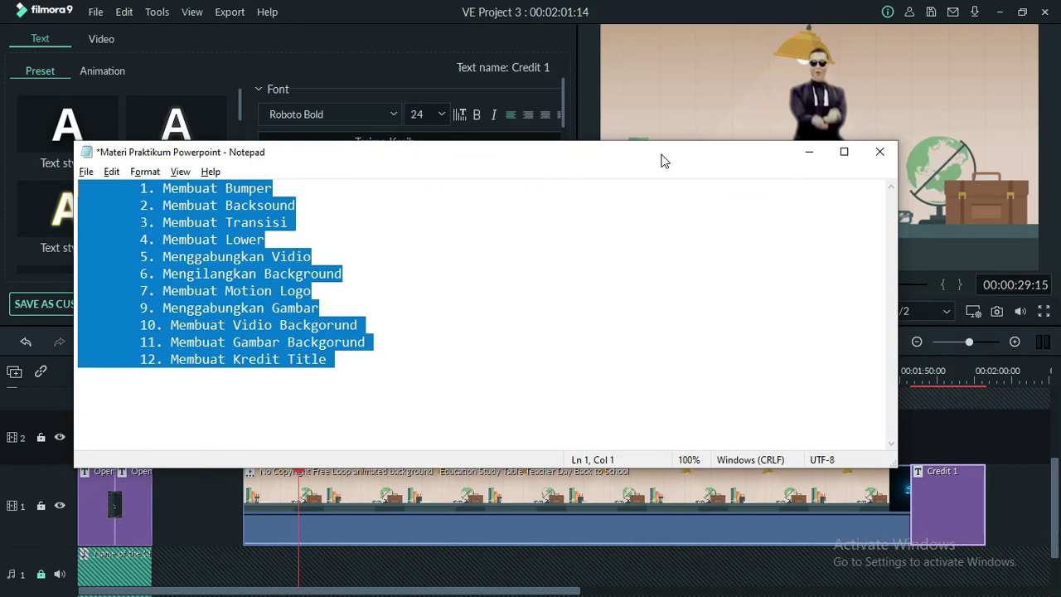
left_click_drag(469, 157, 509, 160)
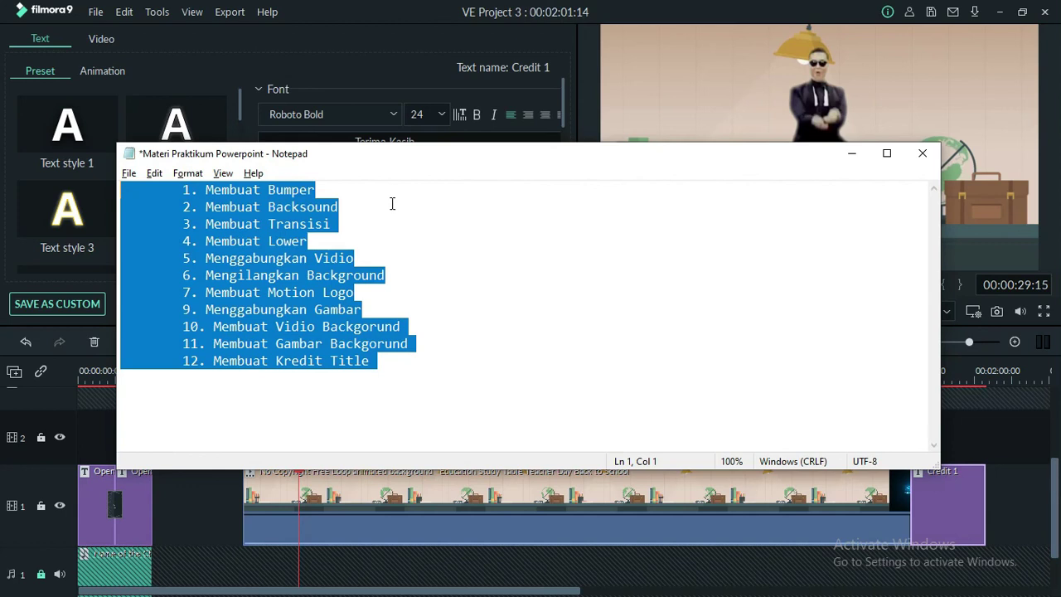
left_click_drag(481, 158, 457, 162)
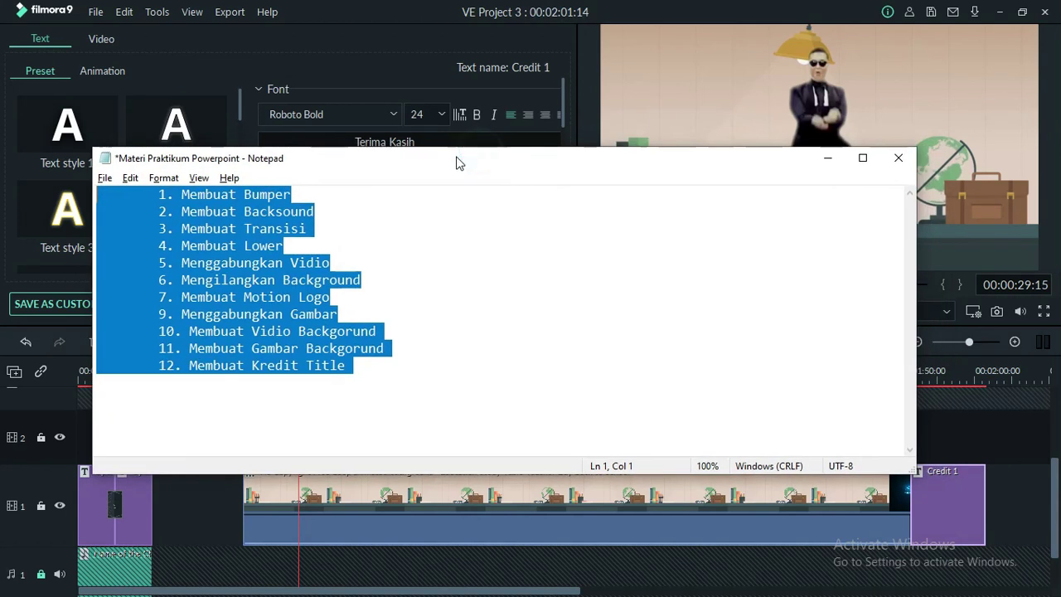
left_click(478, 301)
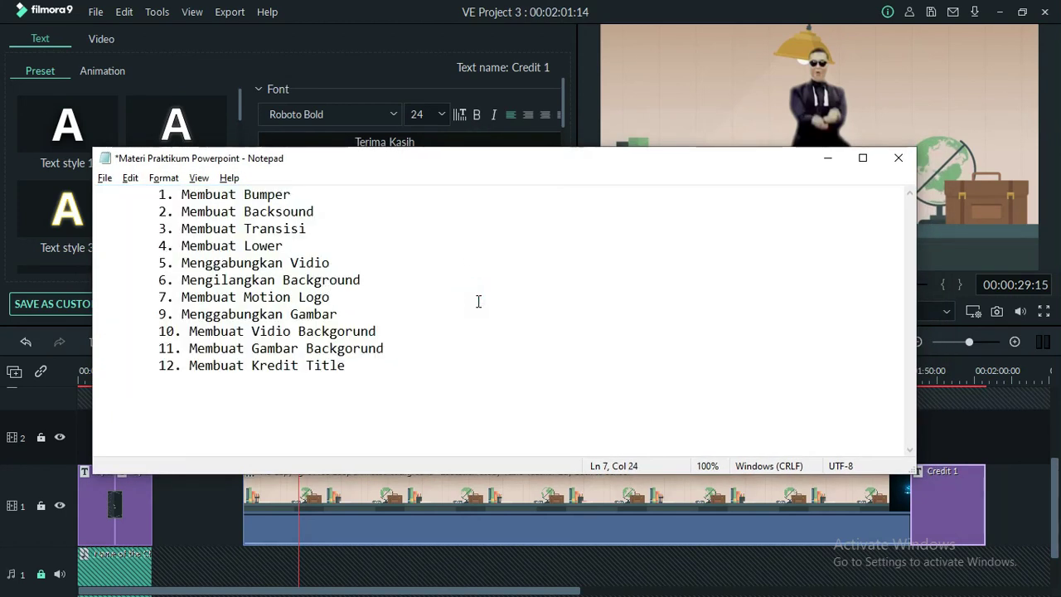